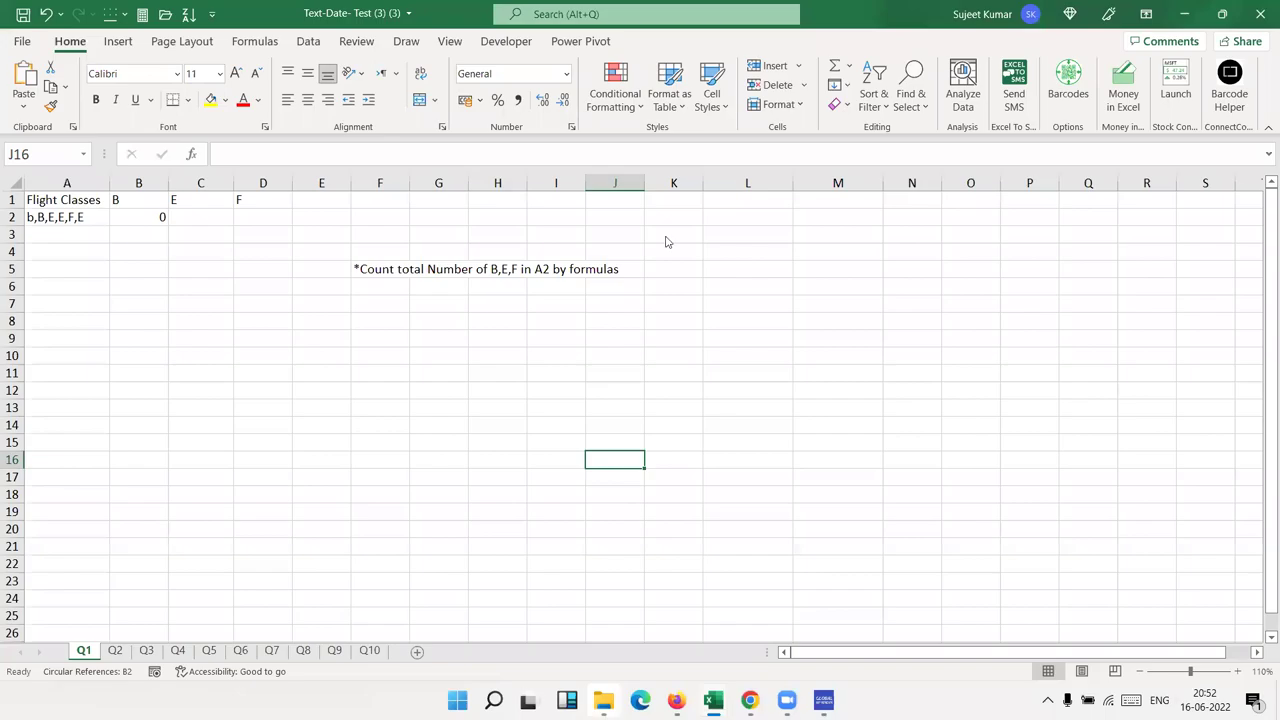
Step: Check the flight classes text in A2, then bring the File Explorer window forward
left_click(130, 252)
left_click(60, 217)
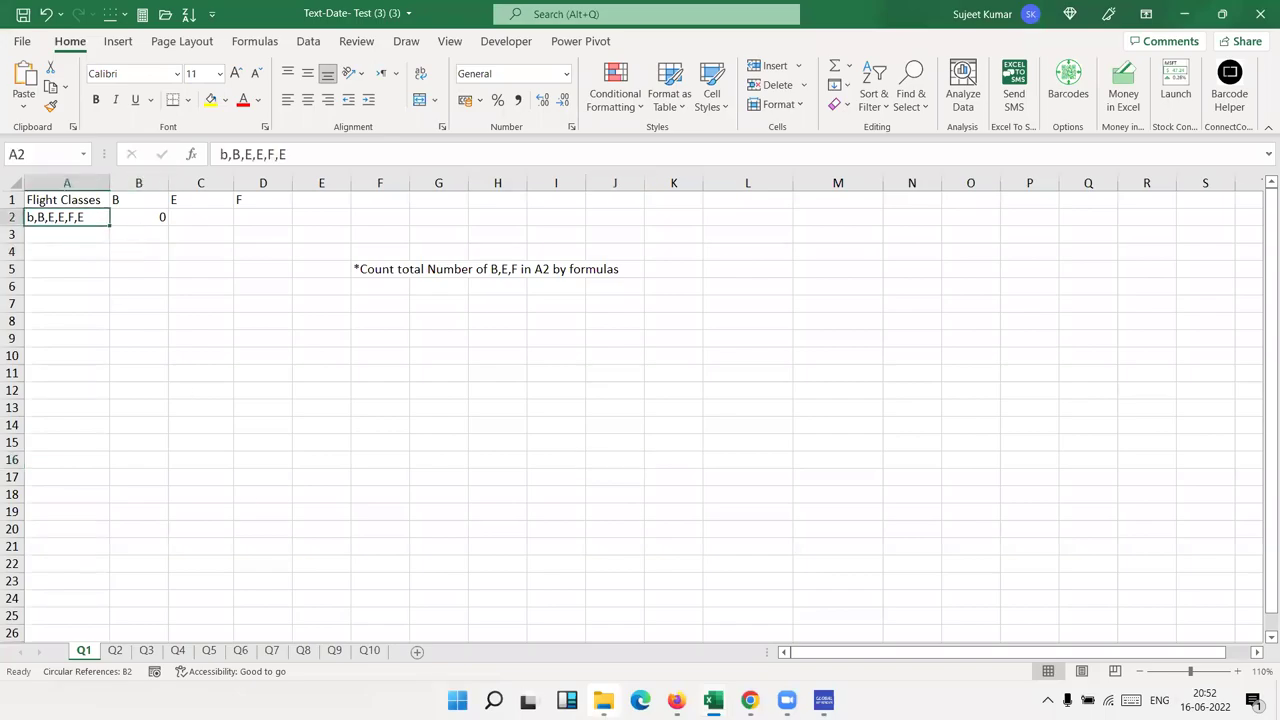
mouse_move(603, 699)
left_click(546, 615)
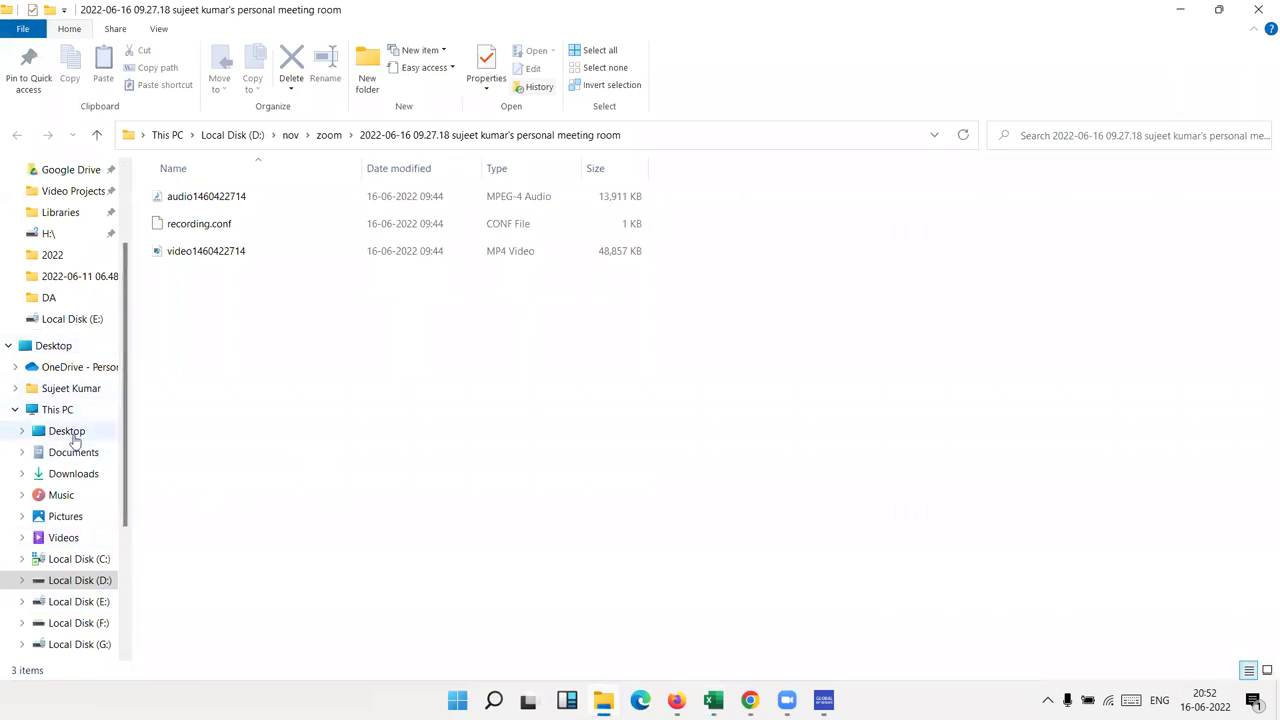
Step: Open the Text-Date- Test (3) (2) workbook from the Downloads folder
left_click(74, 476)
left_click(208, 247)
key("alt+Tab")
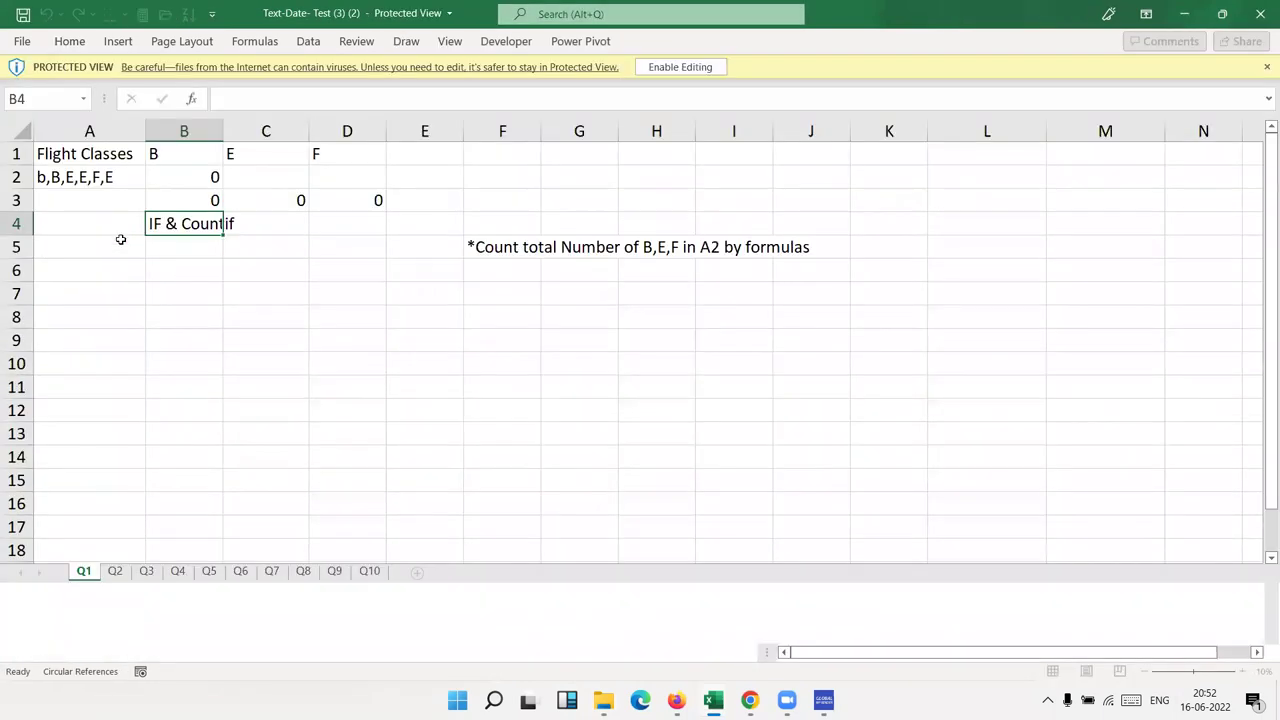
Step: Enable editing and inspect the old COUNTIF formula and IF & Countif label
left_click(680, 67)
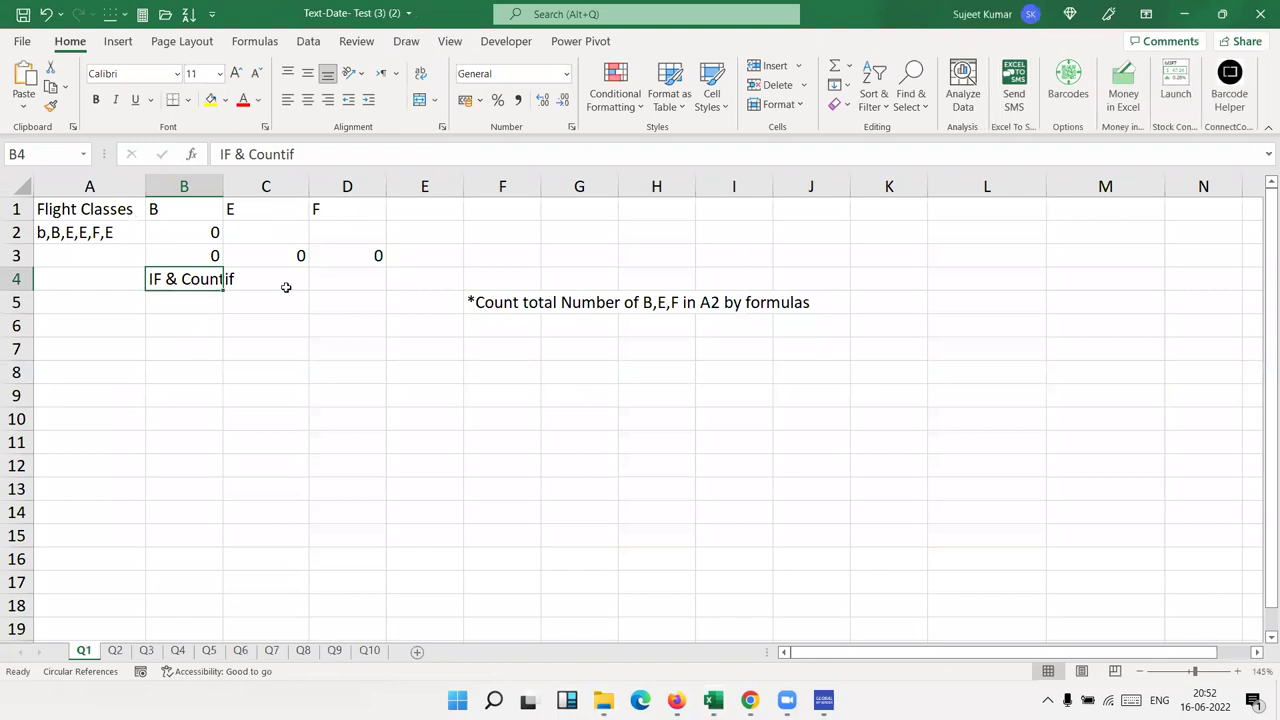
left_click(286, 286)
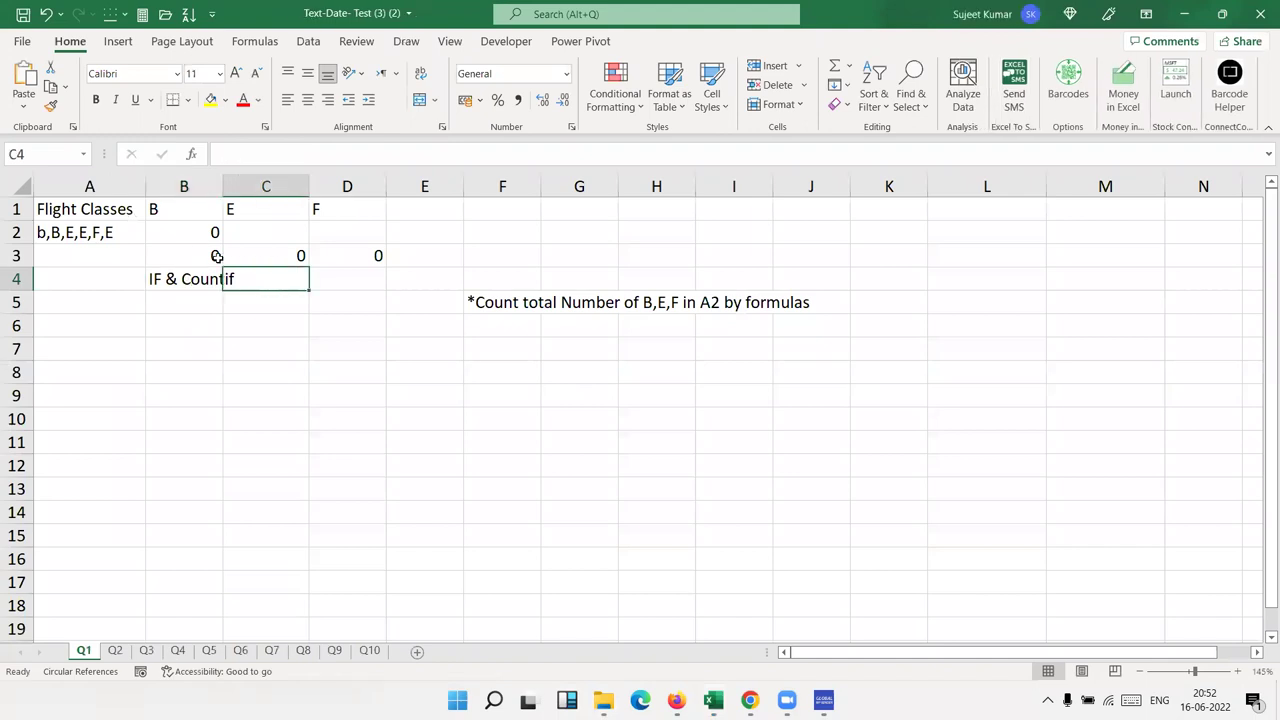
left_click(180, 240)
left_click(103, 234)
left_click(181, 293)
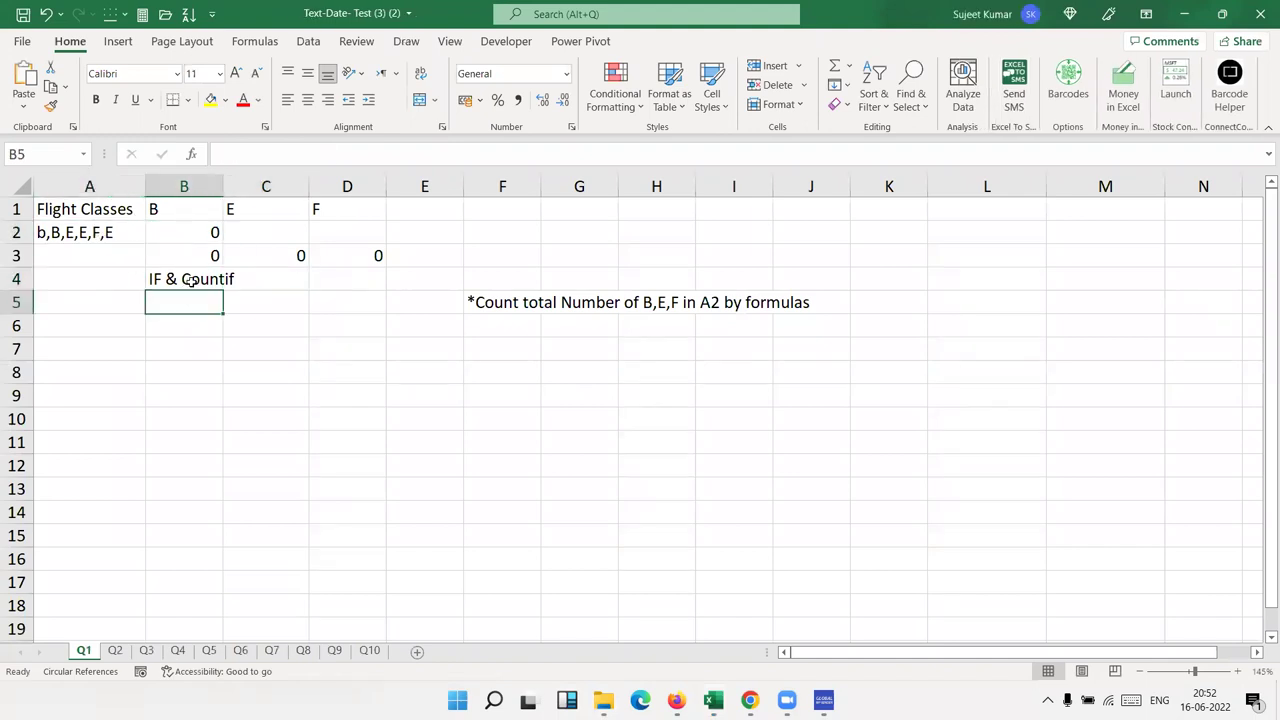
left_click(190, 281)
Step: Clear the old zero results and label from B2:E4
mouse_move(391, 279)
left_mouse_down()
mouse_move(181, 245)
mouse_move(182, 233)
left_mouse_up()
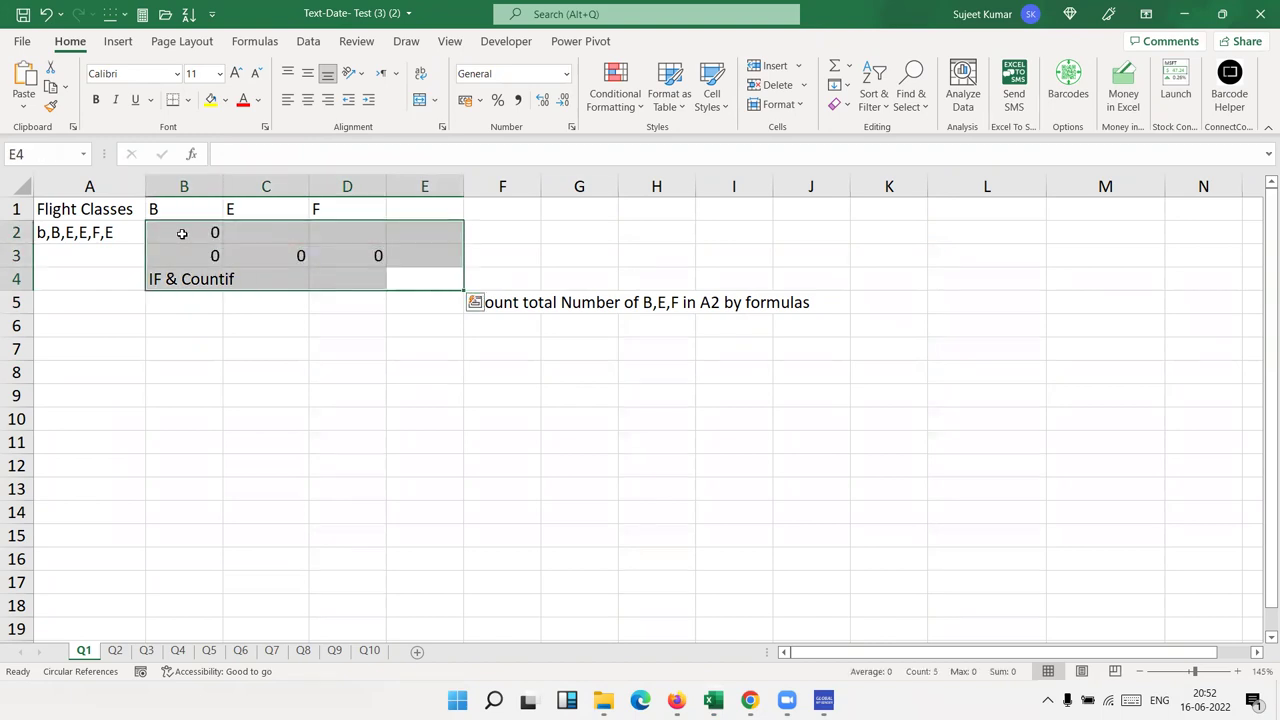
key("Delete")
key("Up")
key("Left")
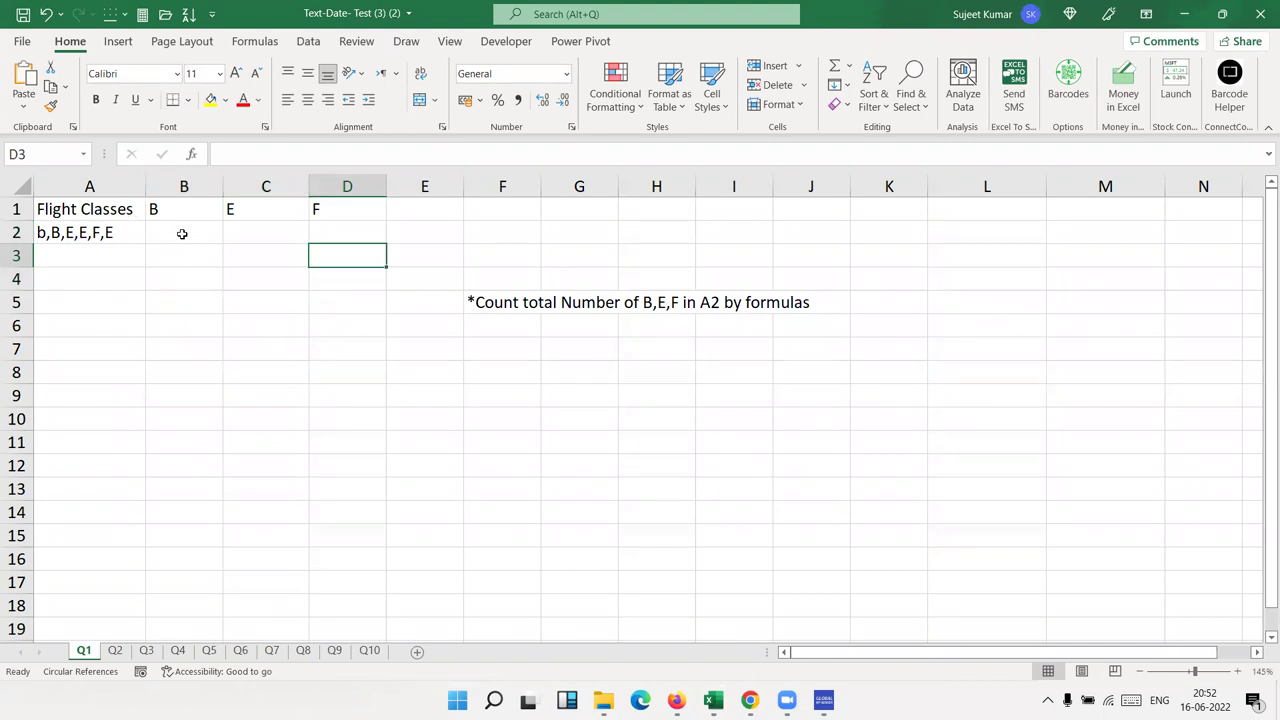
Step: Cancel a started entry in B2 and settle on cell B3
key("Left")
key("Left")
key("Up")
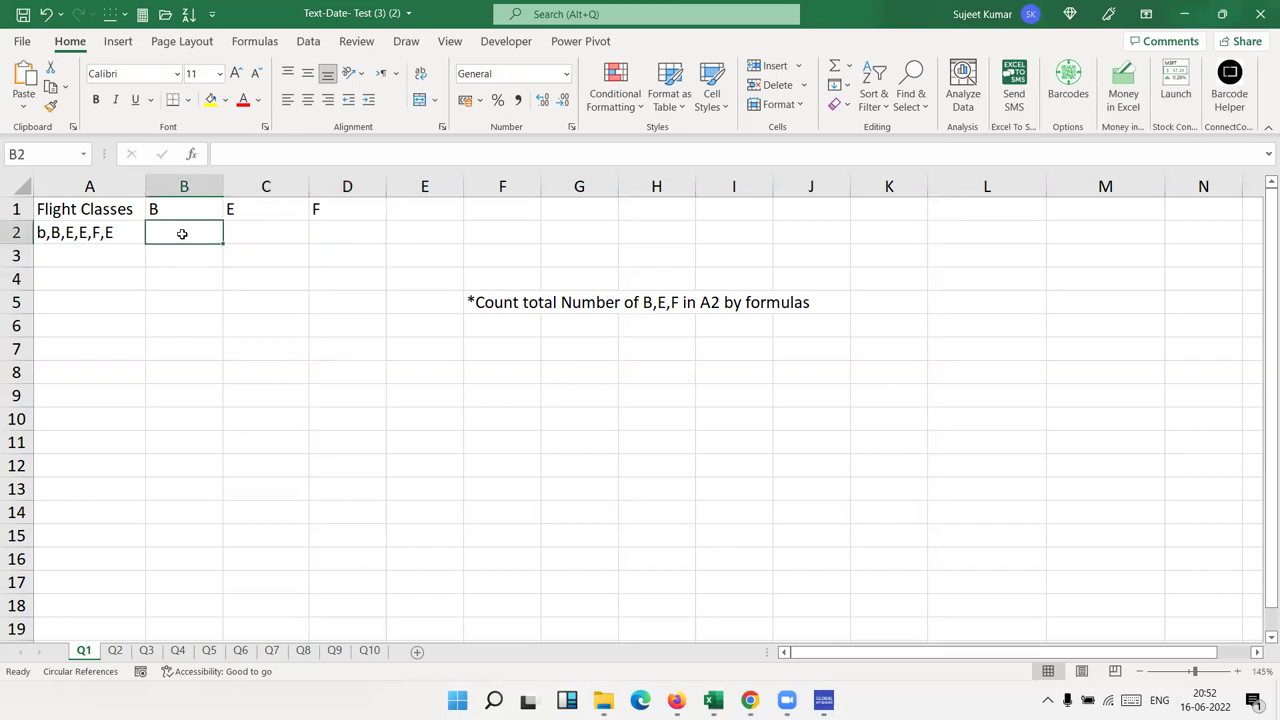
type("=")
key("Escape")
key("Down")
key("Left")
key("Up")
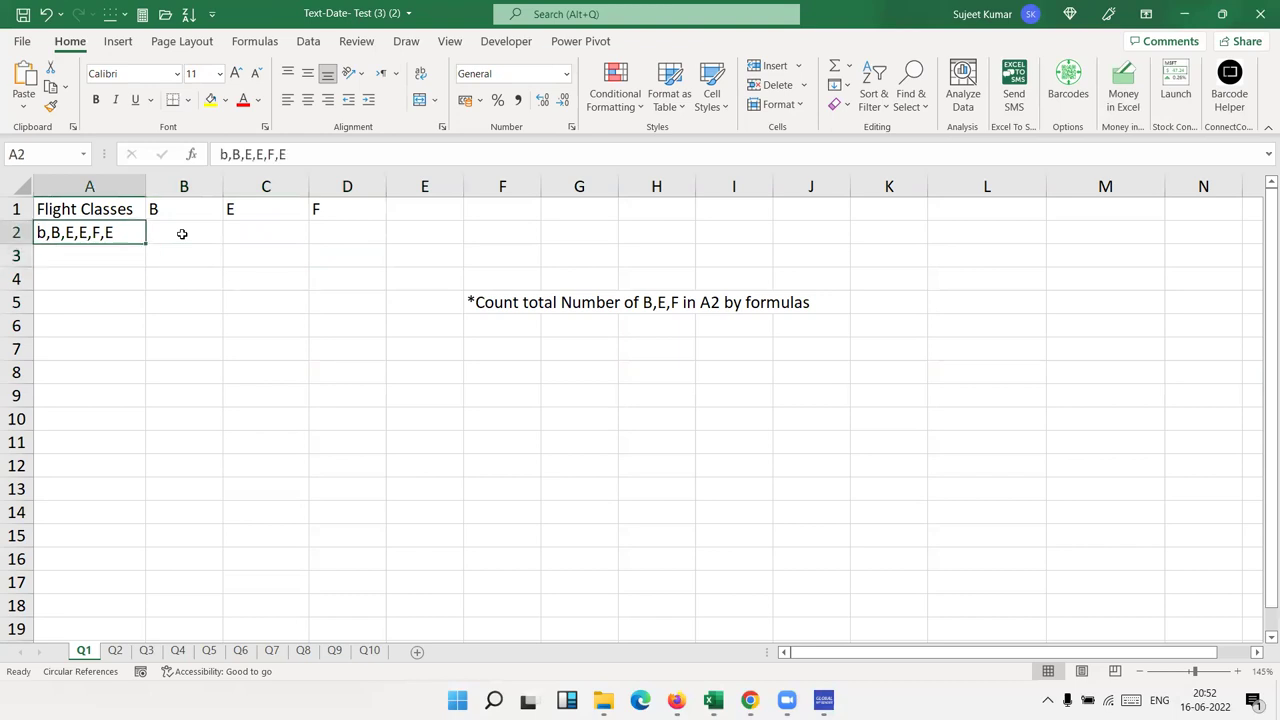
key("Right")
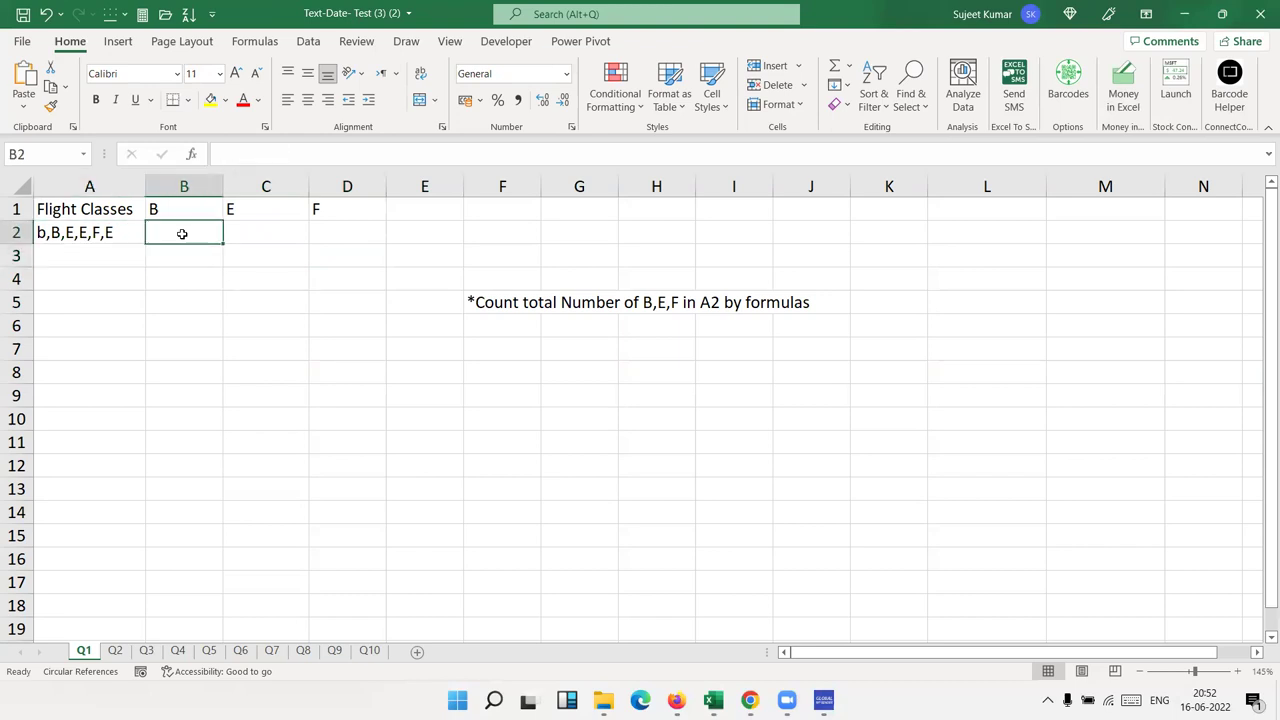
key("Down")
key("Left")
key("Up")
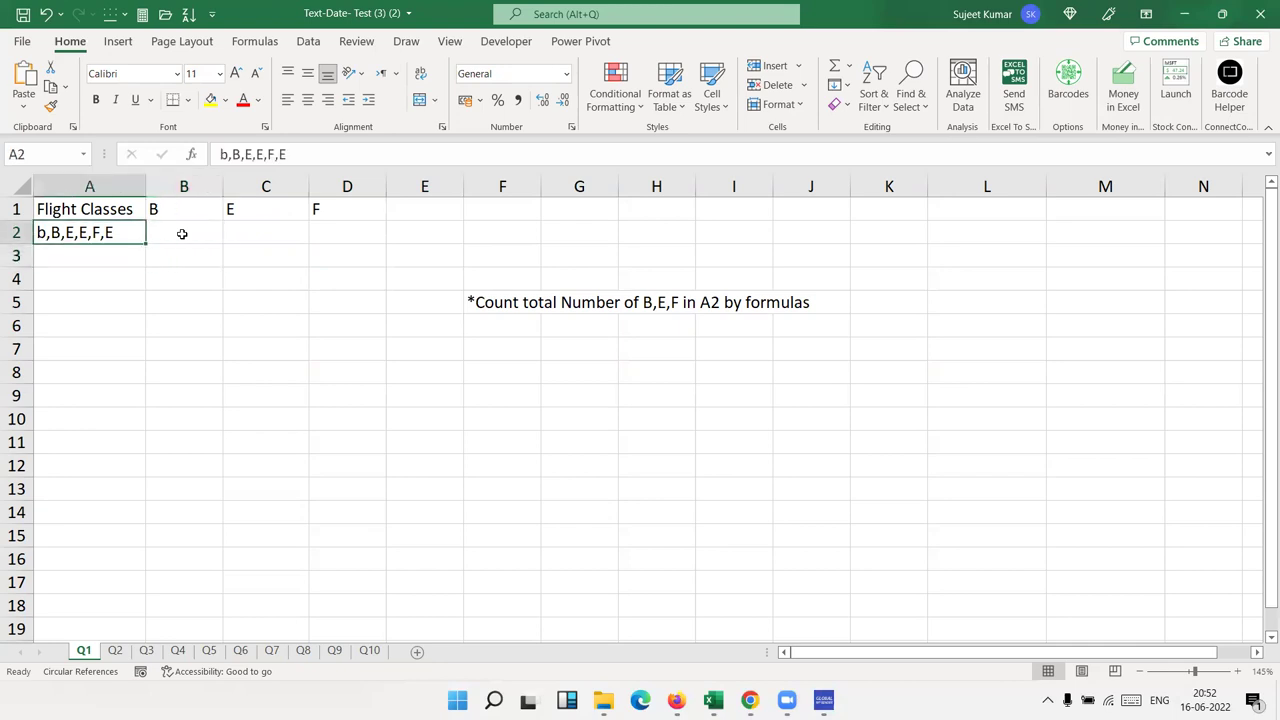
key("Right")
key("Down")
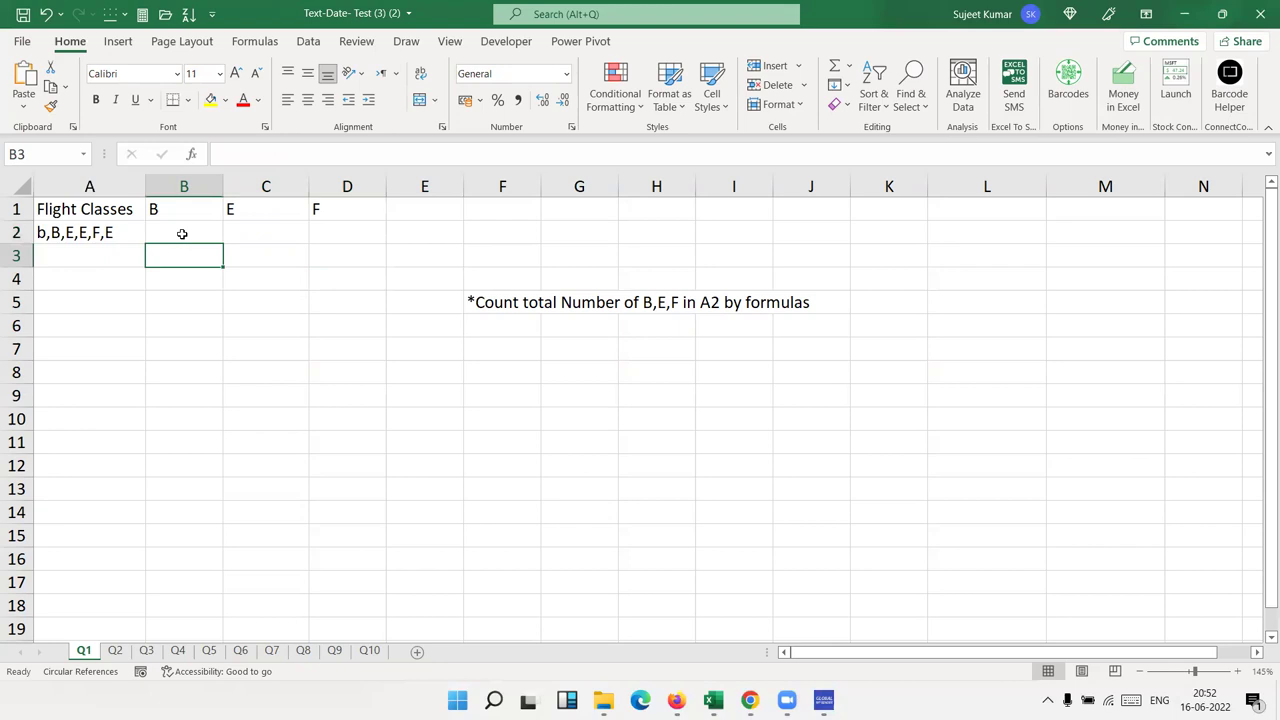
Step: Enter =LEN(A2) in B3, returning 11
type("=le")
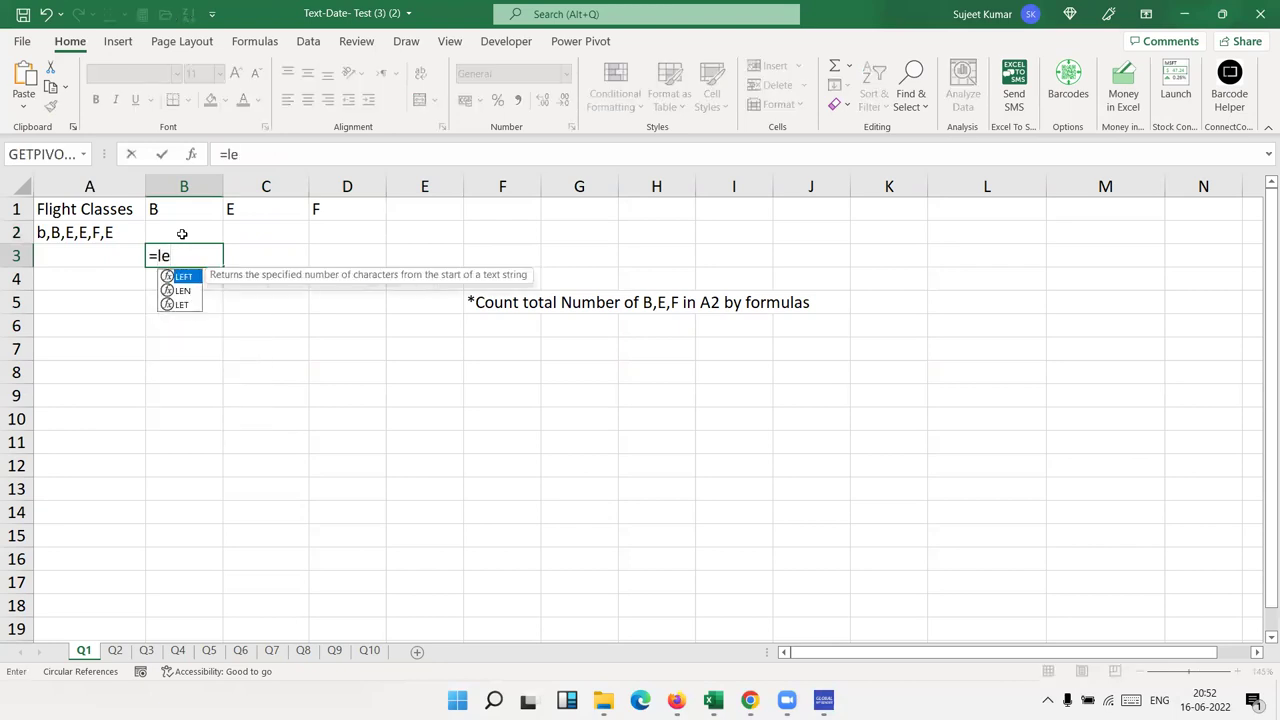
type("n")
key("Tab")
key("Left")
key("Up")
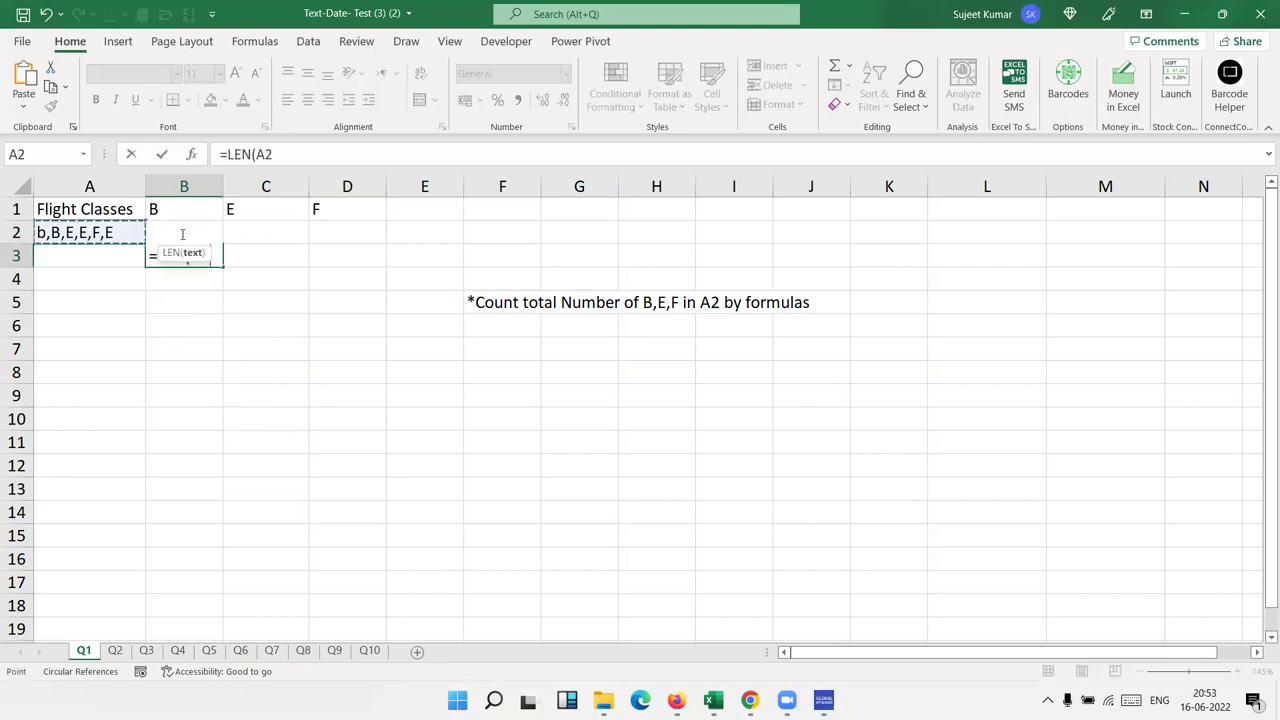
key("Return")
key("Up")
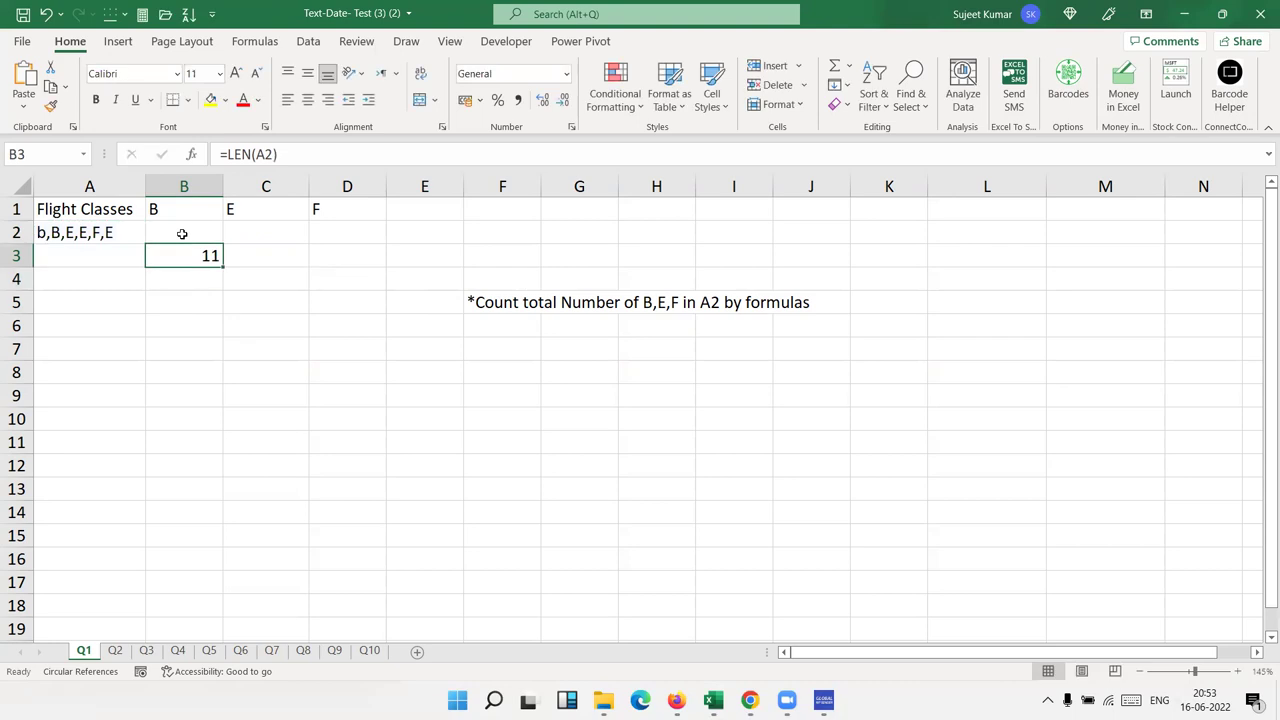
key("Right")
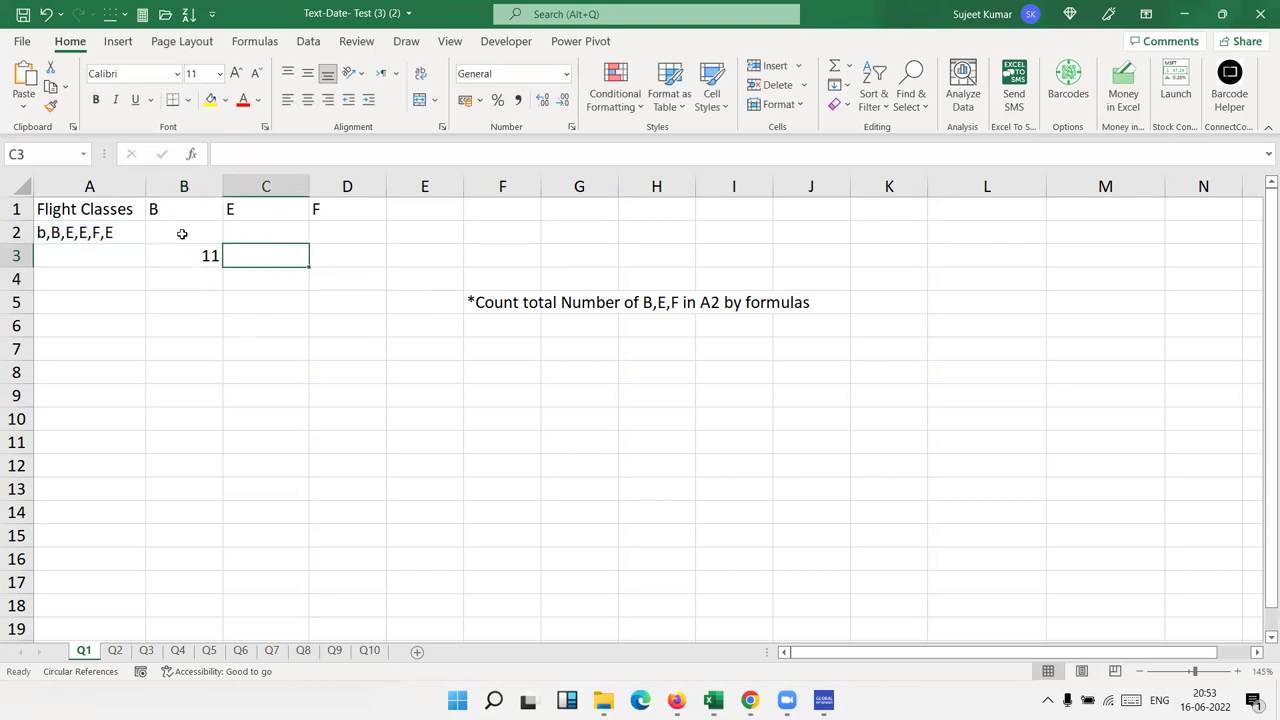
Step: Enter =SUBSTITUTE(A2,B1,"") in C3 to remove the letter B, giving b,,E,E,F,E
type("=sub")
key("Tab")
key("Left")
key("Up")
key("Up")
key("Left")
key("Down")
type(",\"B")
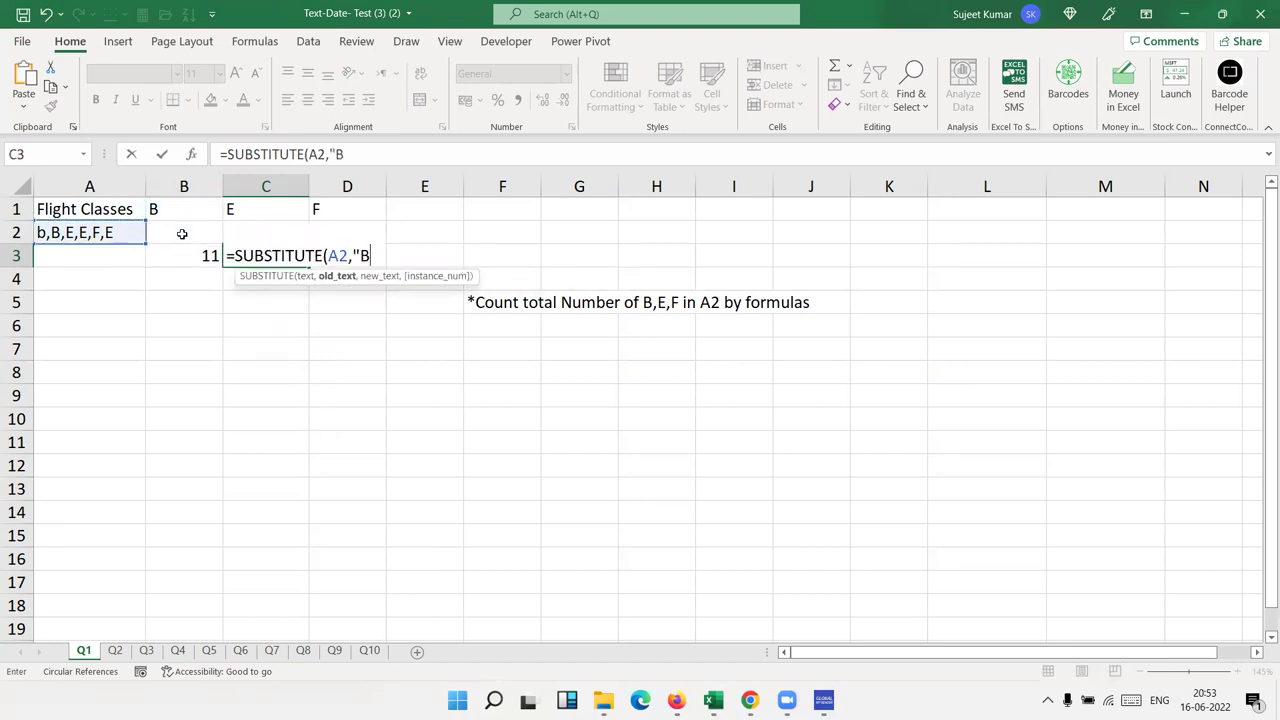
key("BackSpace")
key("BackSpace")
left_click(200, 212)
type(",\"\"")
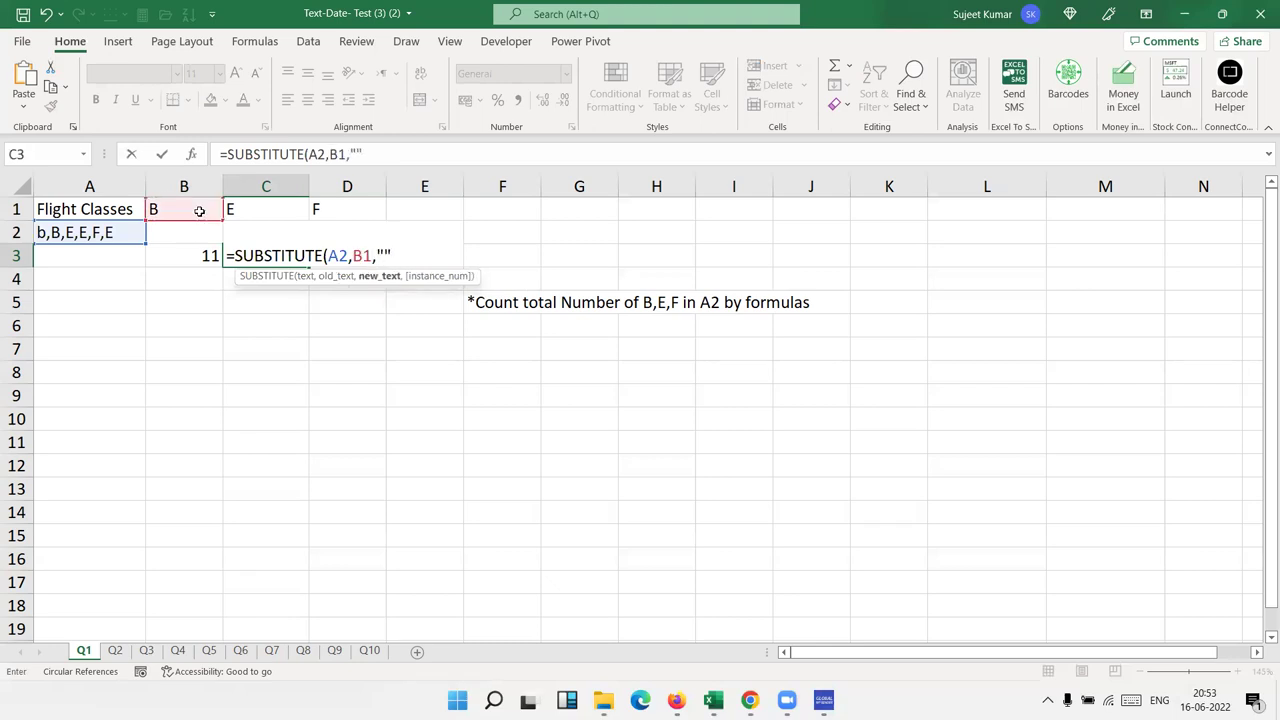
type(")")
key("Return")
key("Up")
Step: Enter =LEN(C3) in D3, returning 10
key("Right")
type("=le")
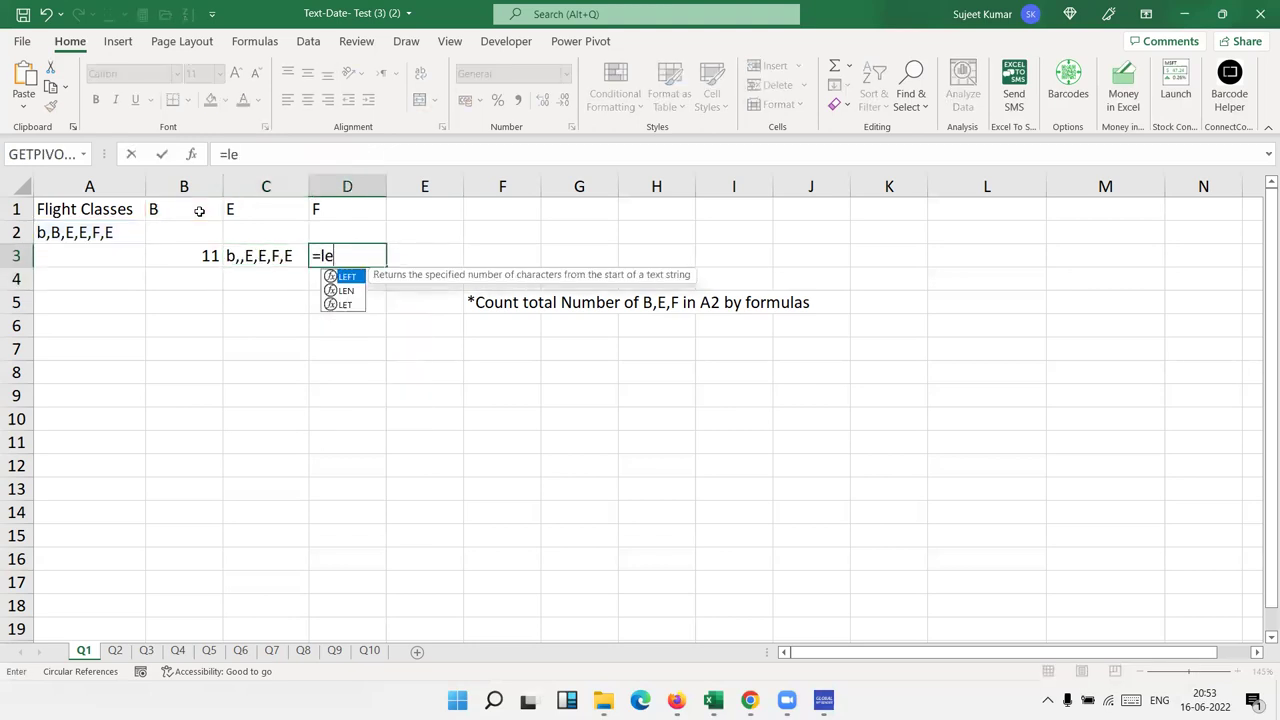
key("Tab")
key("Left")
key("Return")
key("Up")
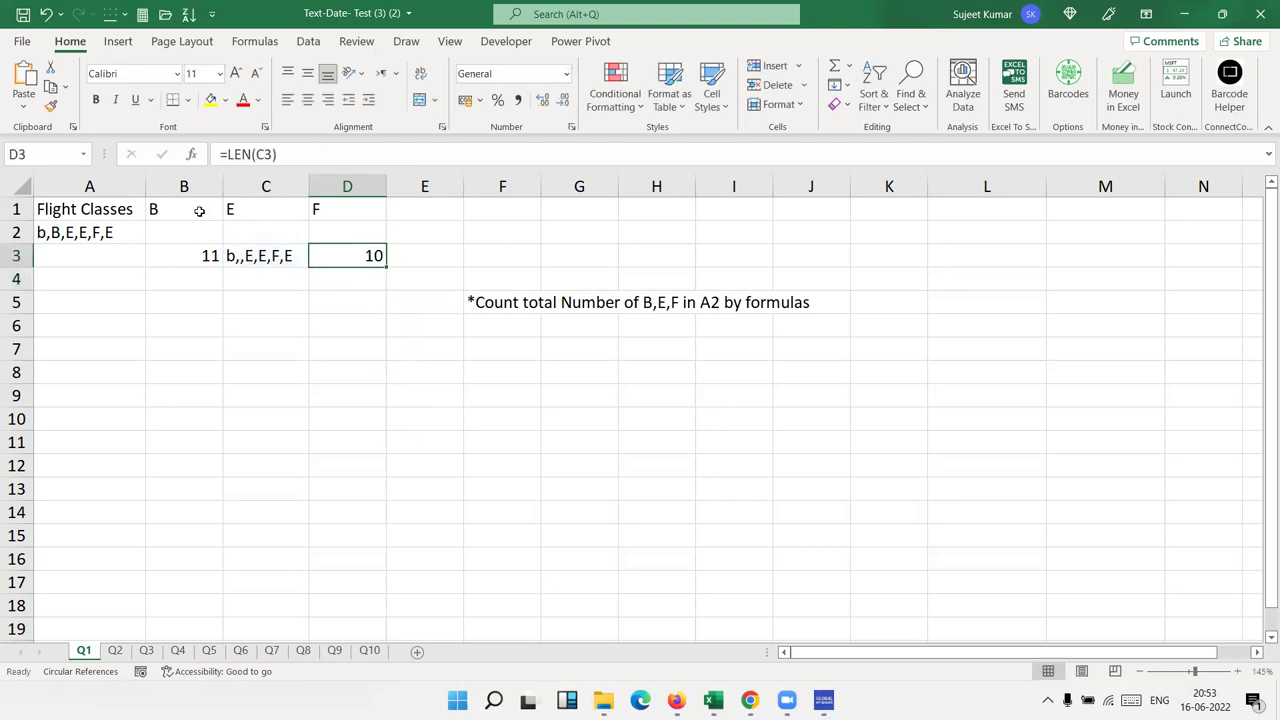
key("Left")
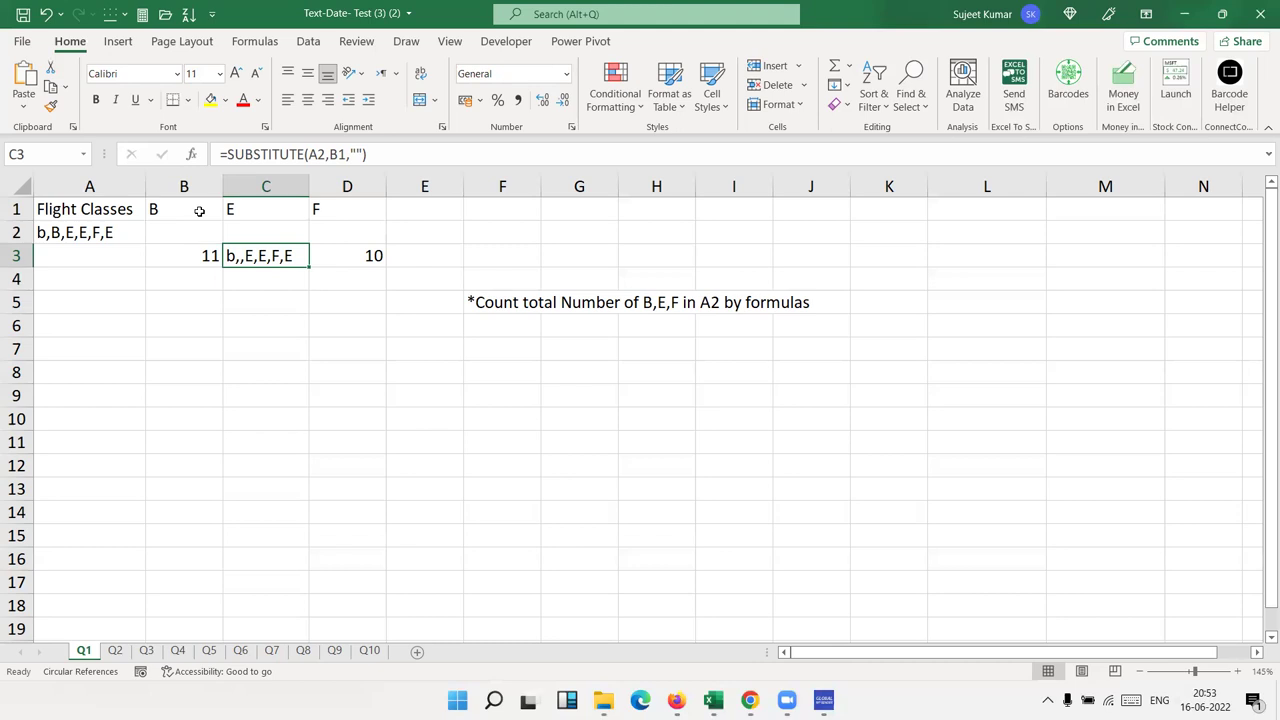
Step: Change C3 to =SUBSTITUTE(UPPER(A2),B1,"") so lowercase b is also removed
left_click(336, 154)
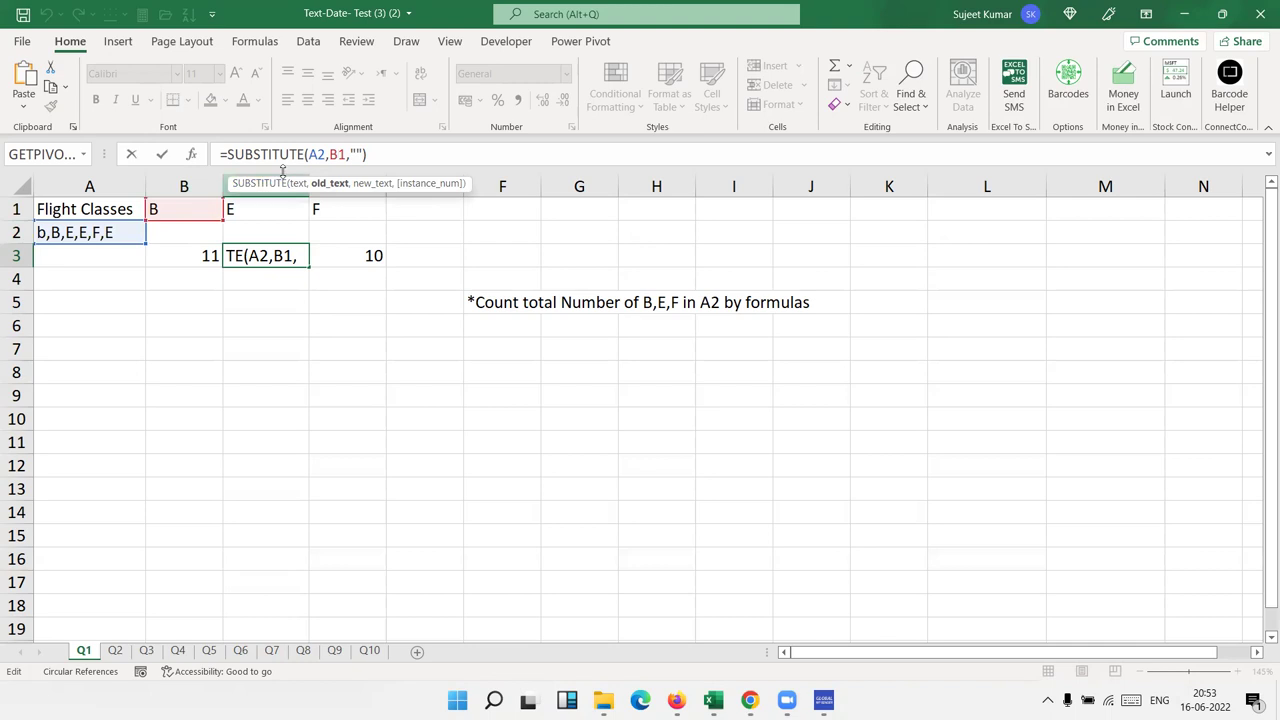
left_click(310, 154)
type("u")
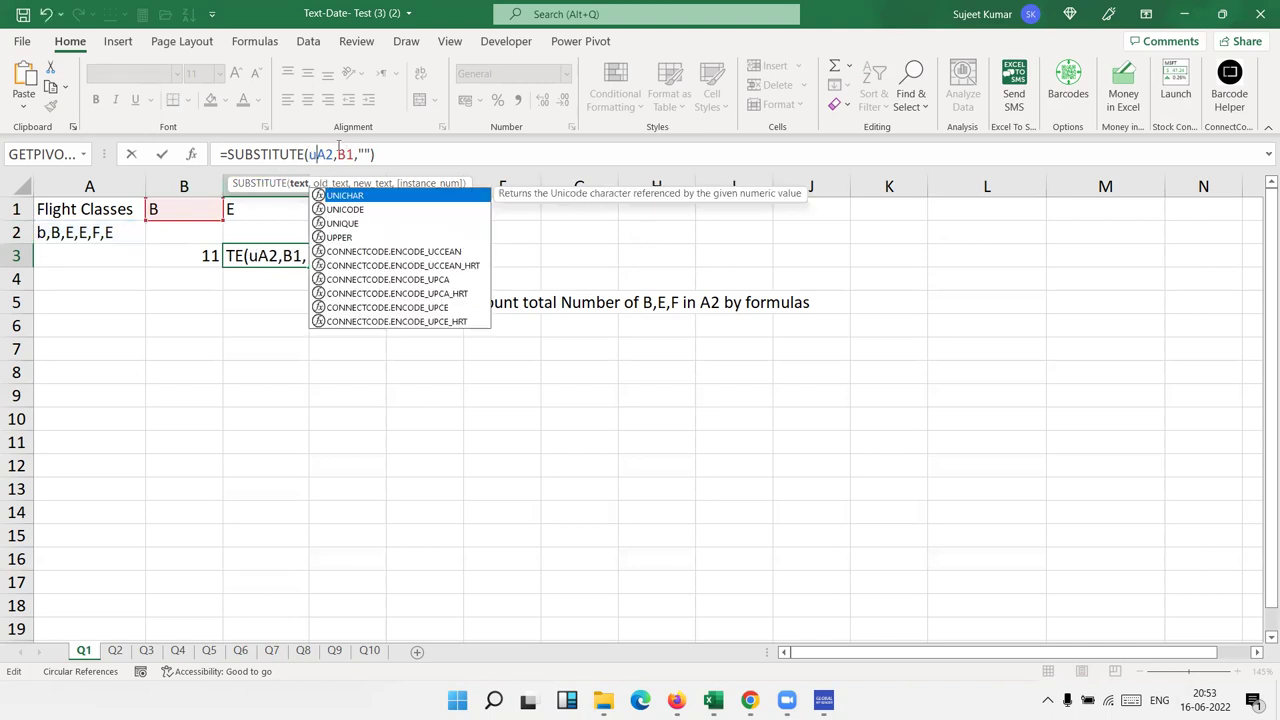
type("p")
key("Tab")
key("Right")
key("Right")
type(")")
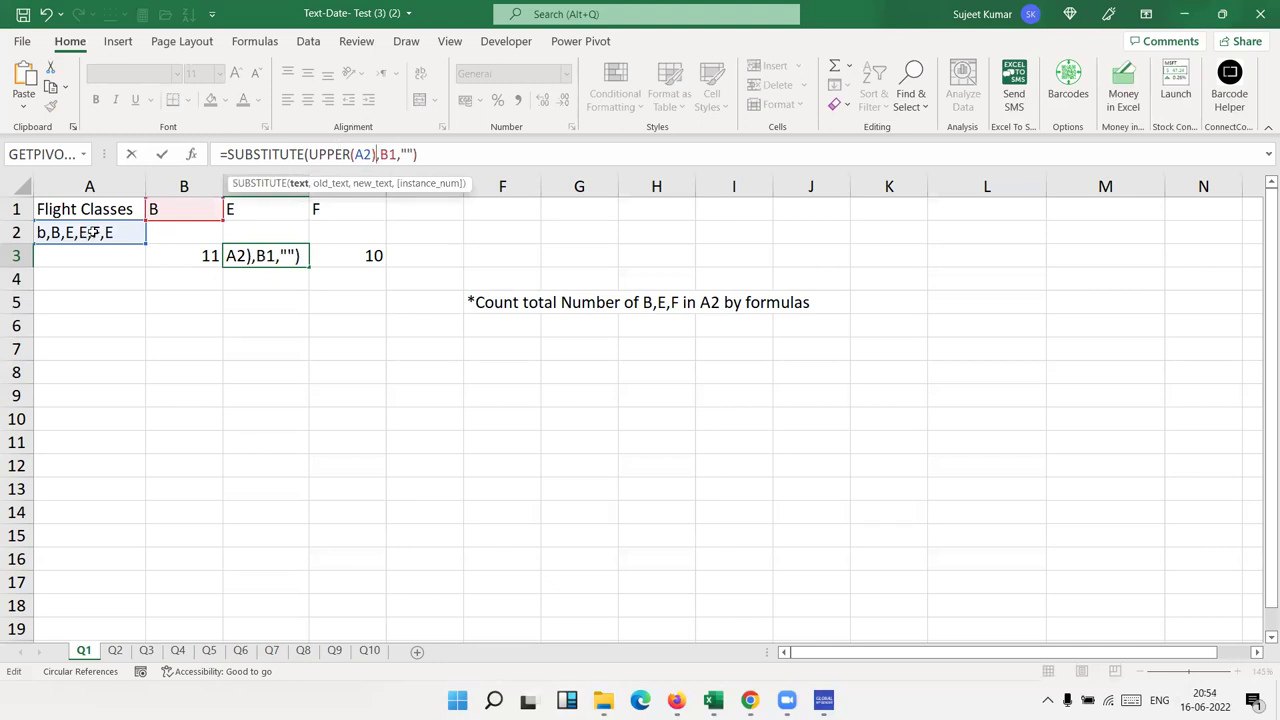
key("Return")
key("Up")
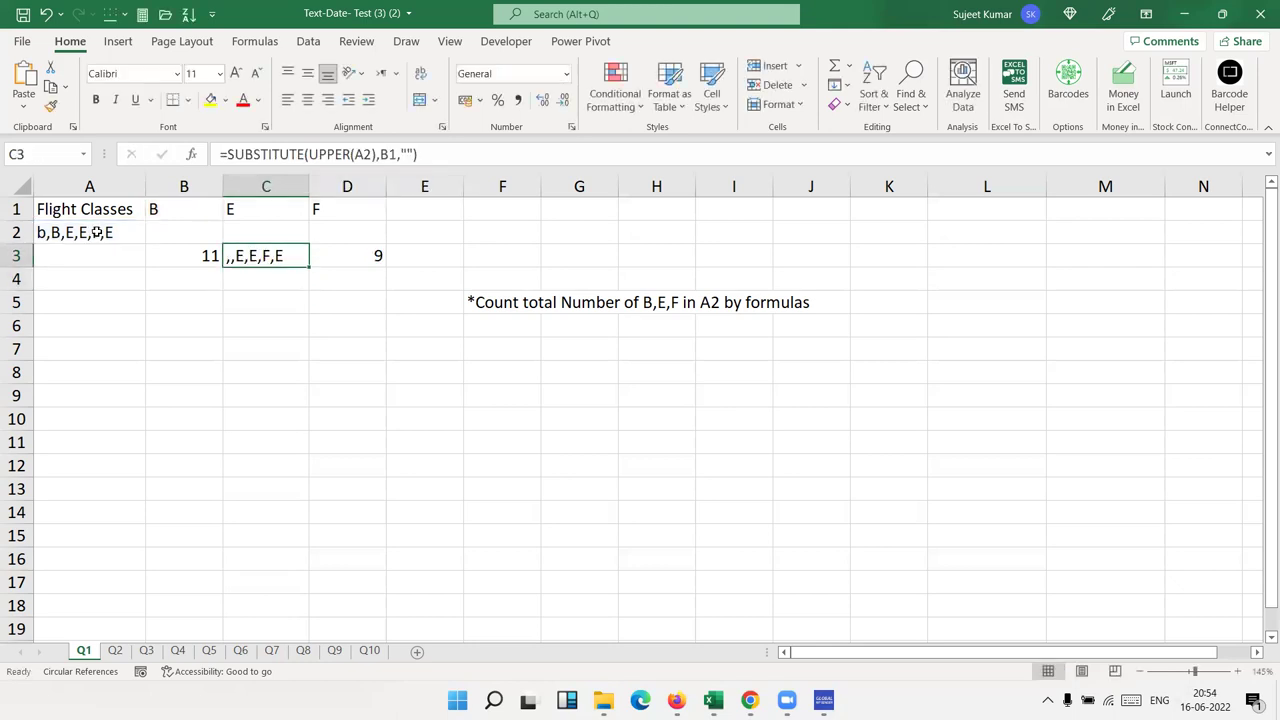
Step: Review the LEN results in D3 (now 9) and B3
key("Right")
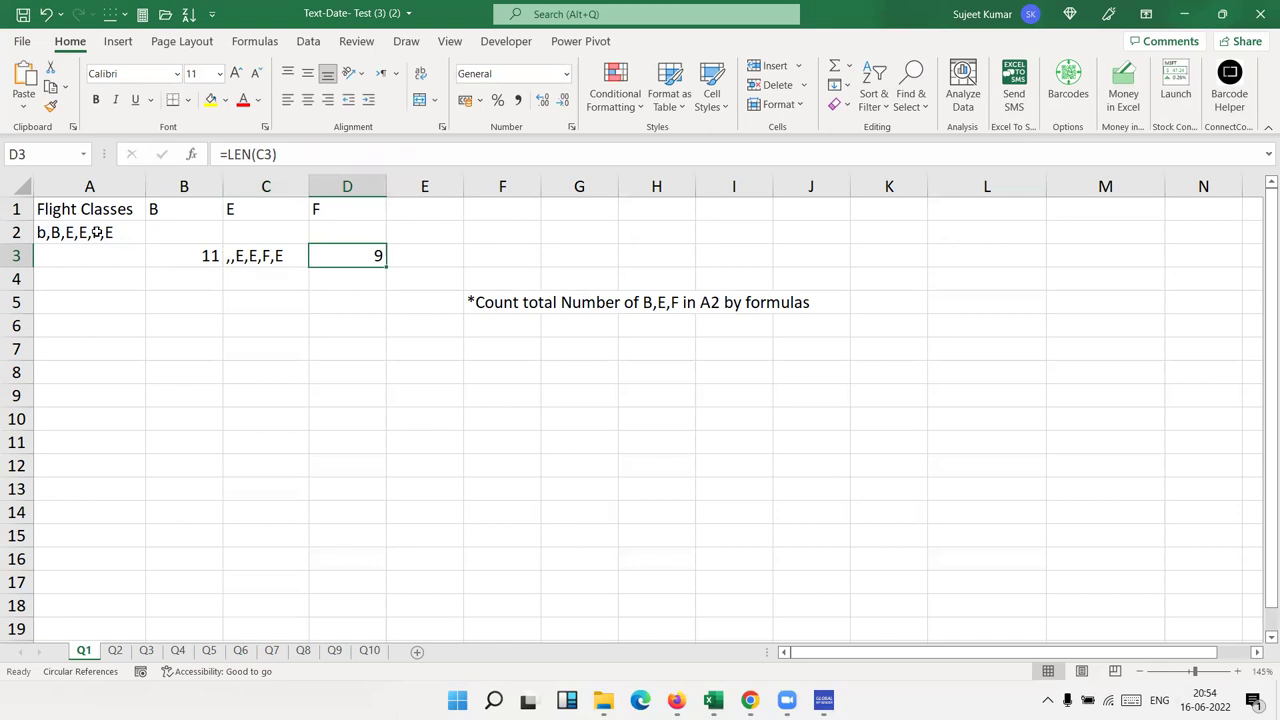
key("Left")
key("Left")
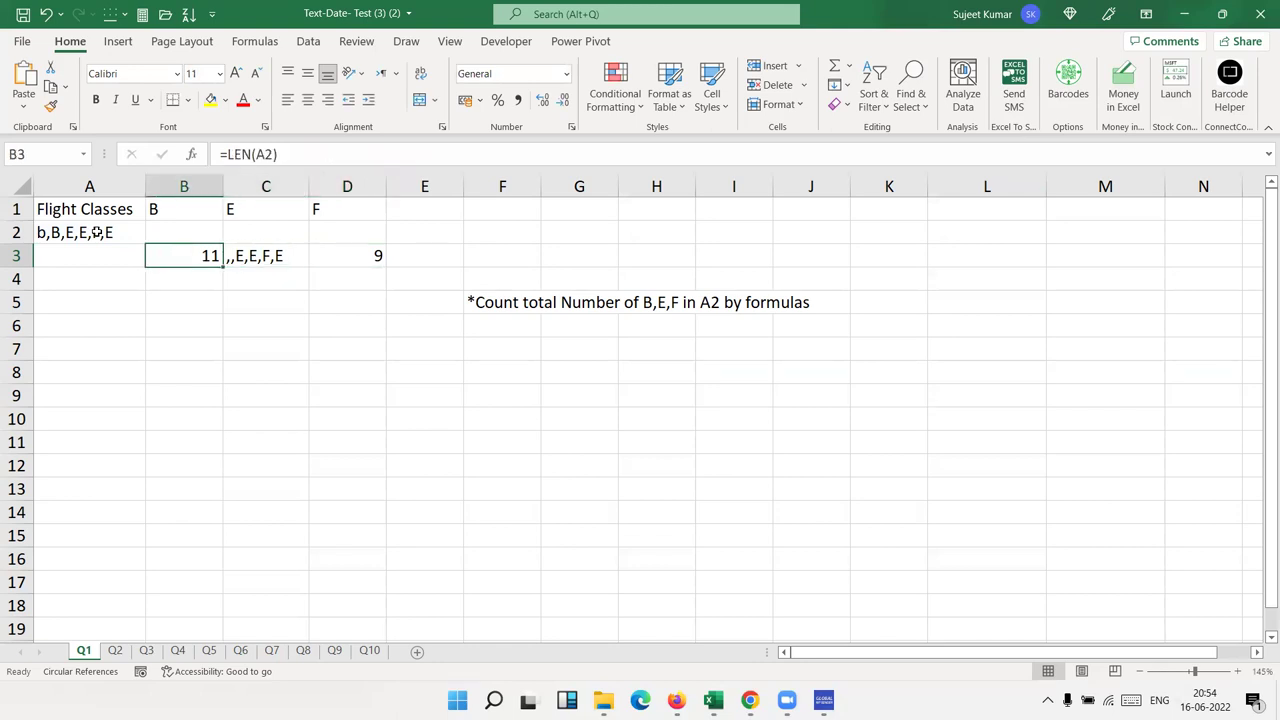
key("Right")
key("Right")
key("Right")
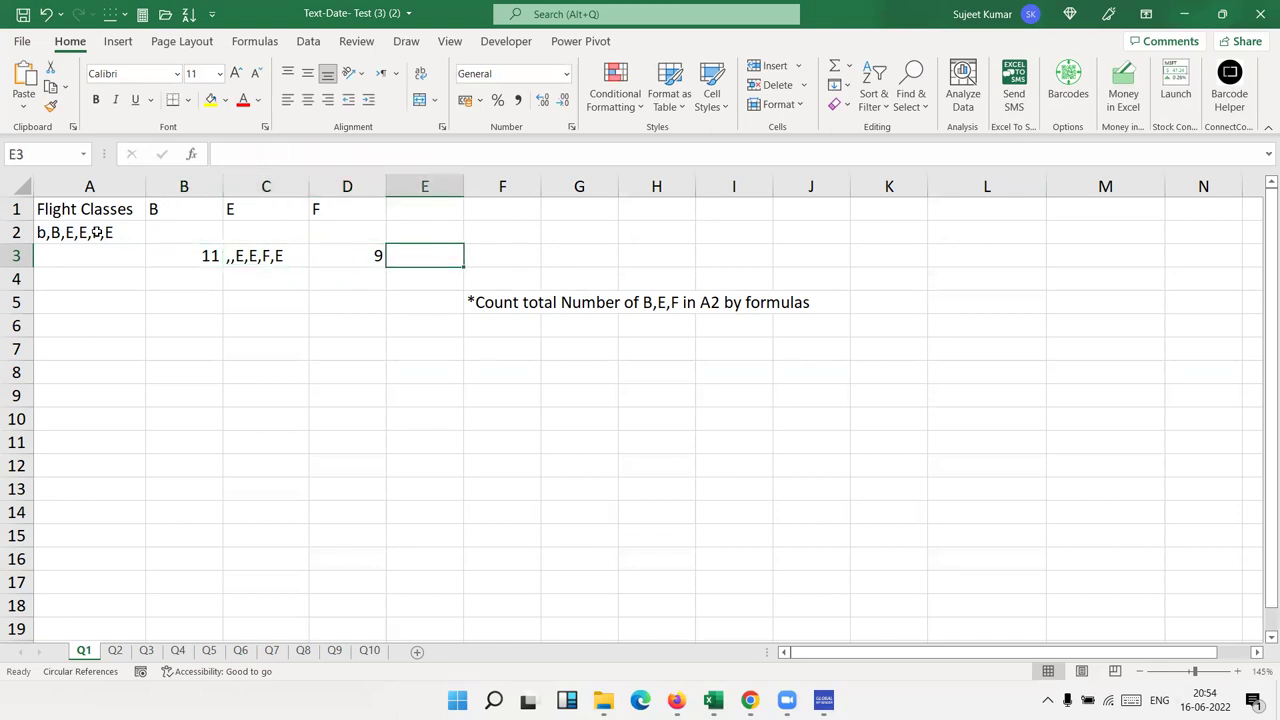
Step: Enter =B3-D3 in E3, giving a count of 2
type("=")
key("Left")
key("Left")
key("Left")
type("-")
key("Left")
key("Return")
key("Up")
Step: Inspect the helper formulas in B3, C3 and D3 without changing them
key("Left")
key("shift+Left")
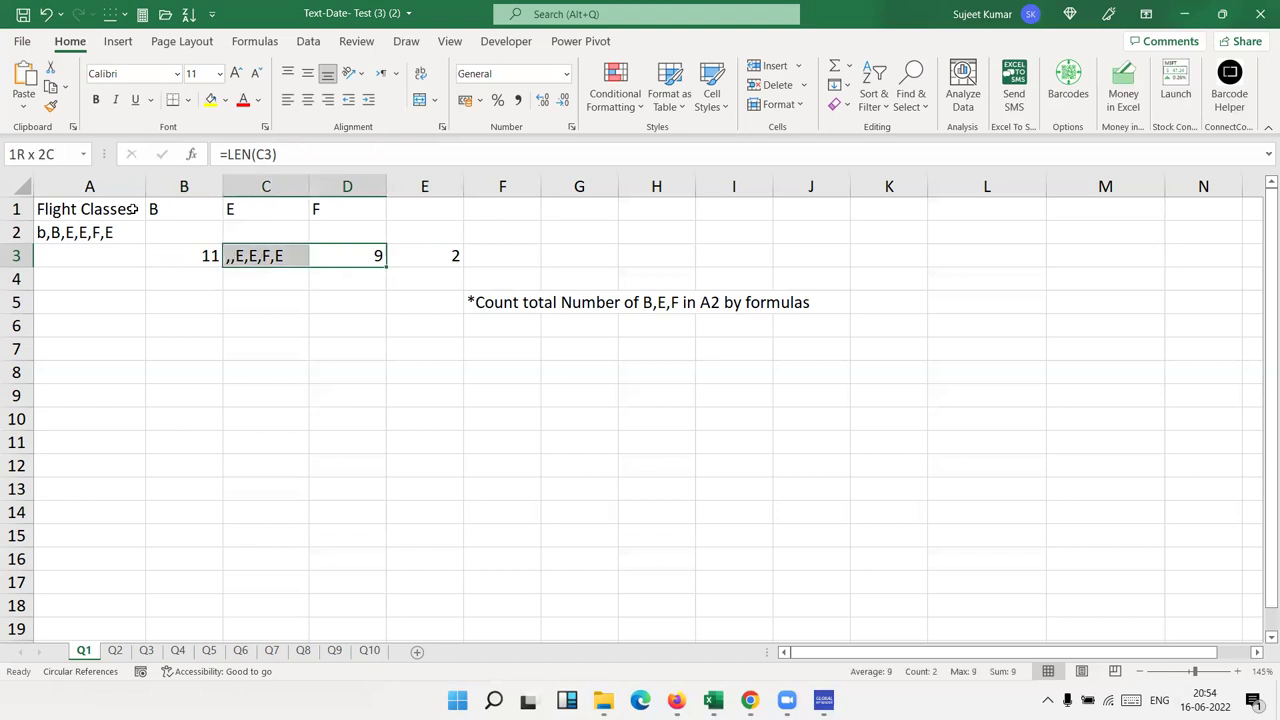
key("Right")
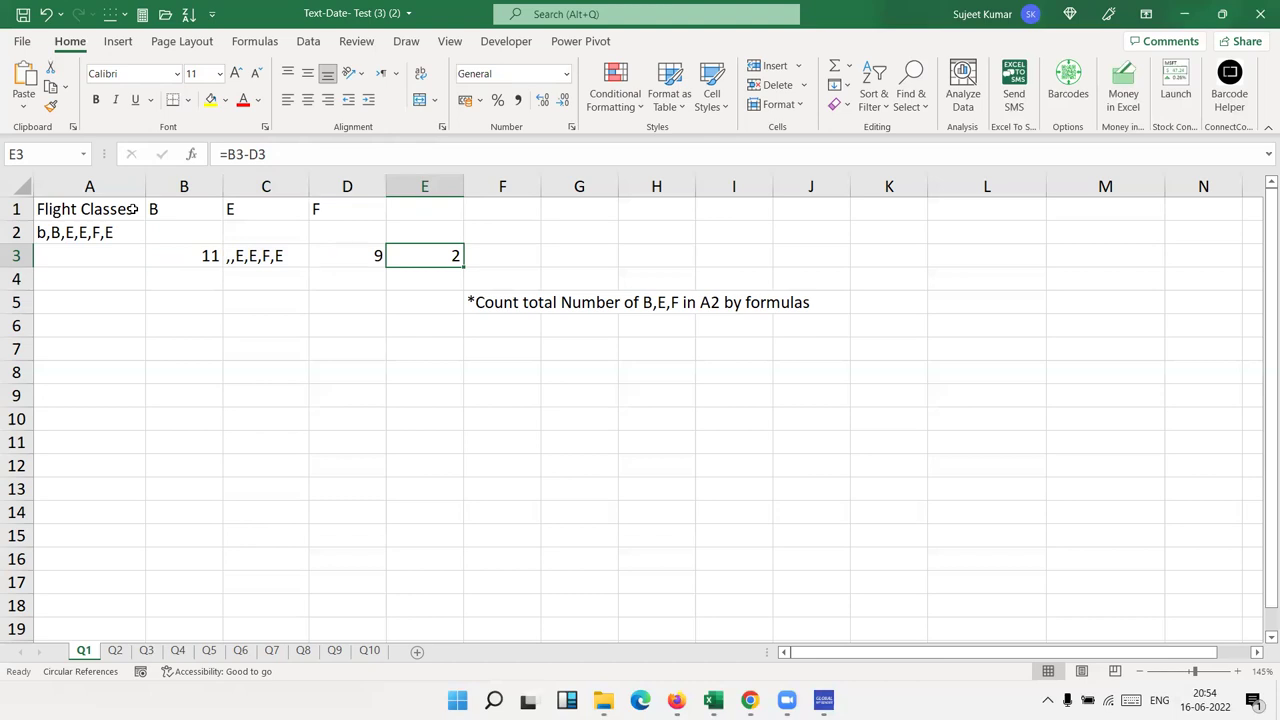
key("Left")
key("Left")
key("Left")
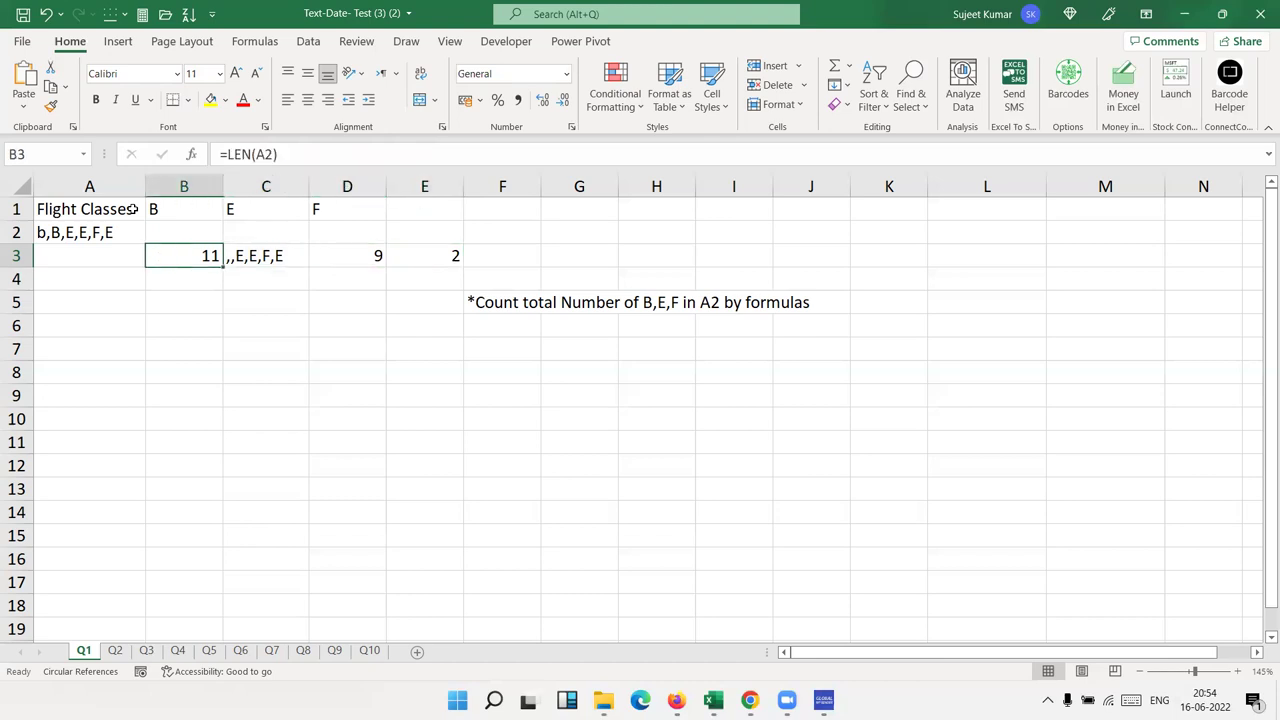
key("Right")
key("Right")
key("Right")
key("Left")
key("Left")
key("Left")
left_click(277, 252)
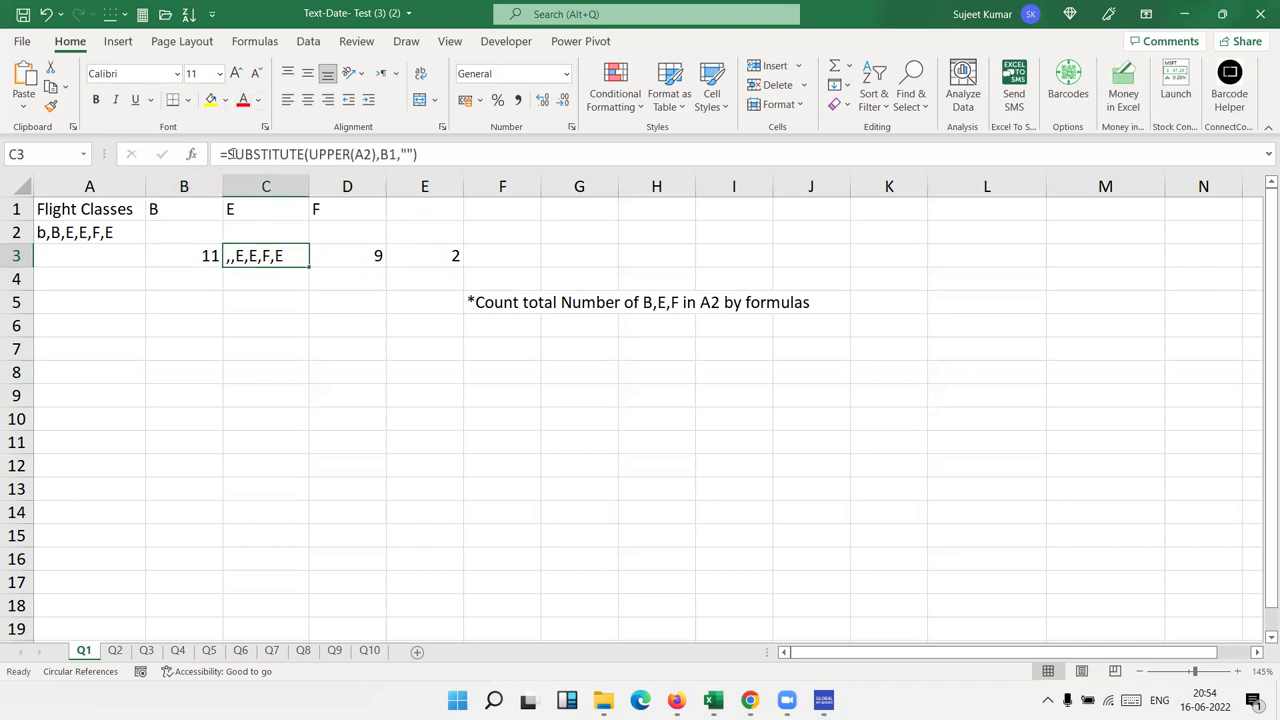
left_click(226, 154)
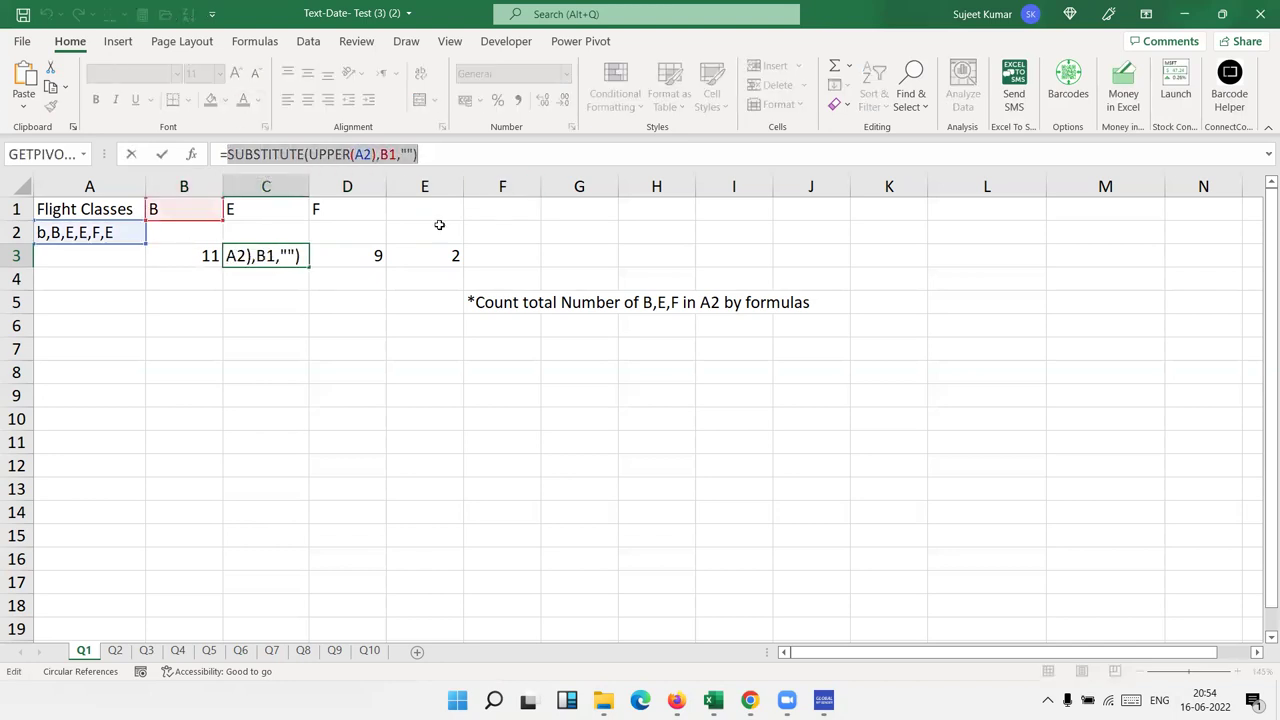
double_click(210, 256)
double_click(200, 256)
key("Escape")
left_click(240, 256)
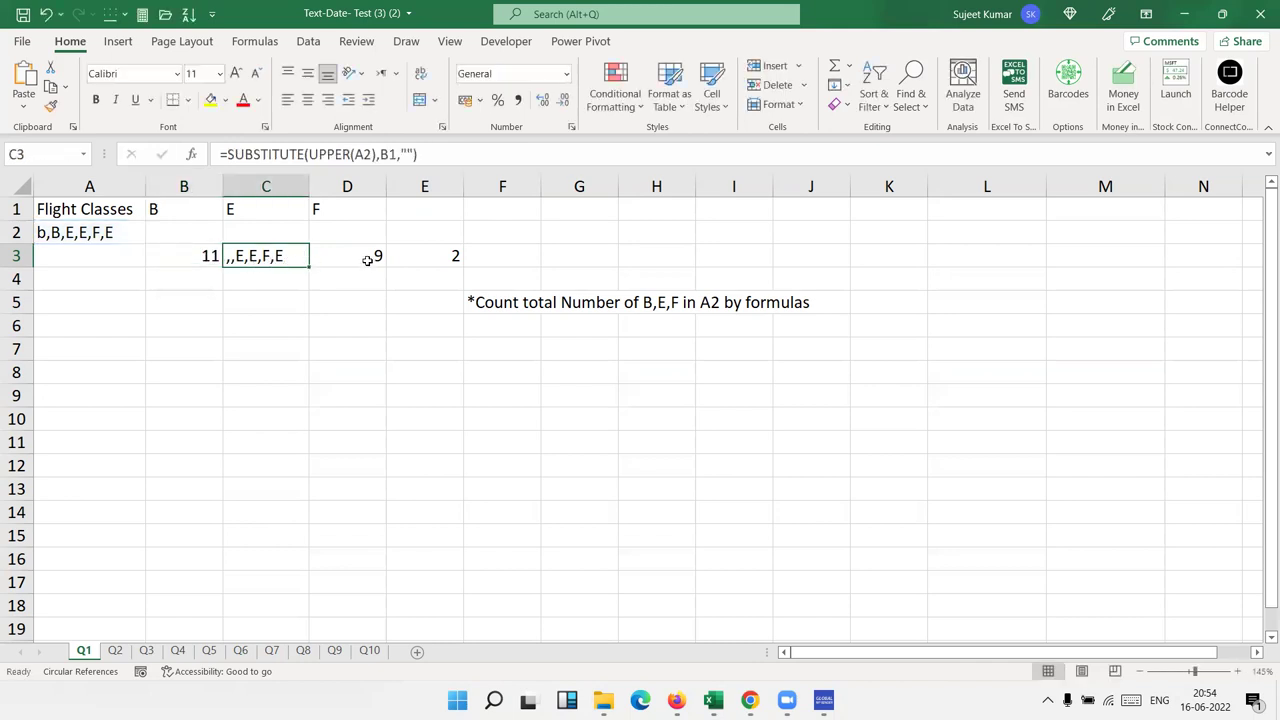
left_click(205, 256)
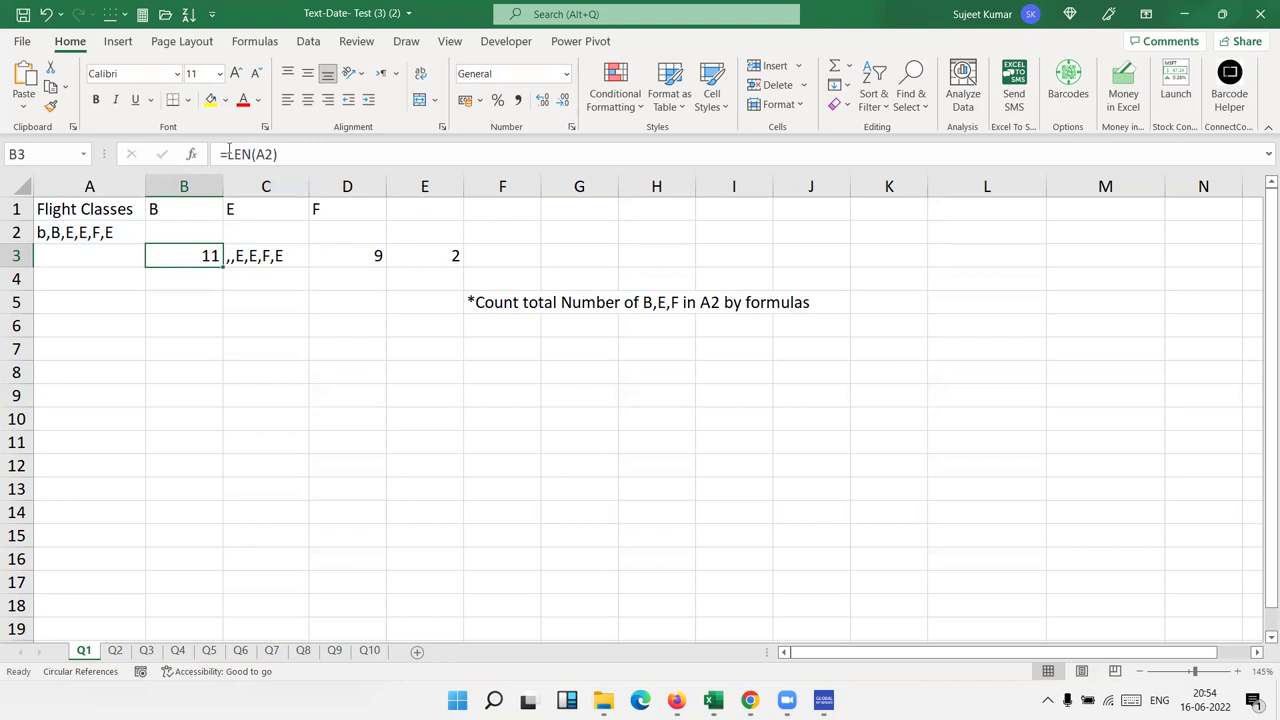
left_click(316, 156)
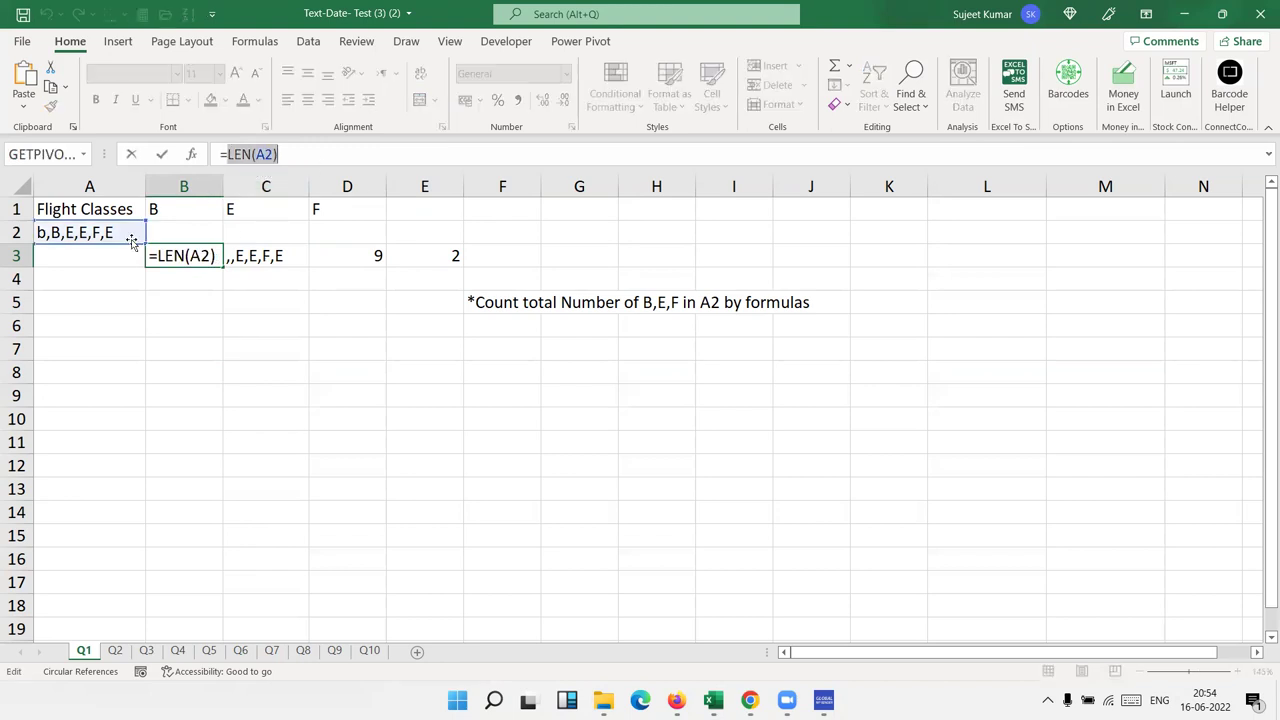
key("Escape")
Step: Replace the B3 reference in E3 with LEN(A2)
double_click(420, 256)
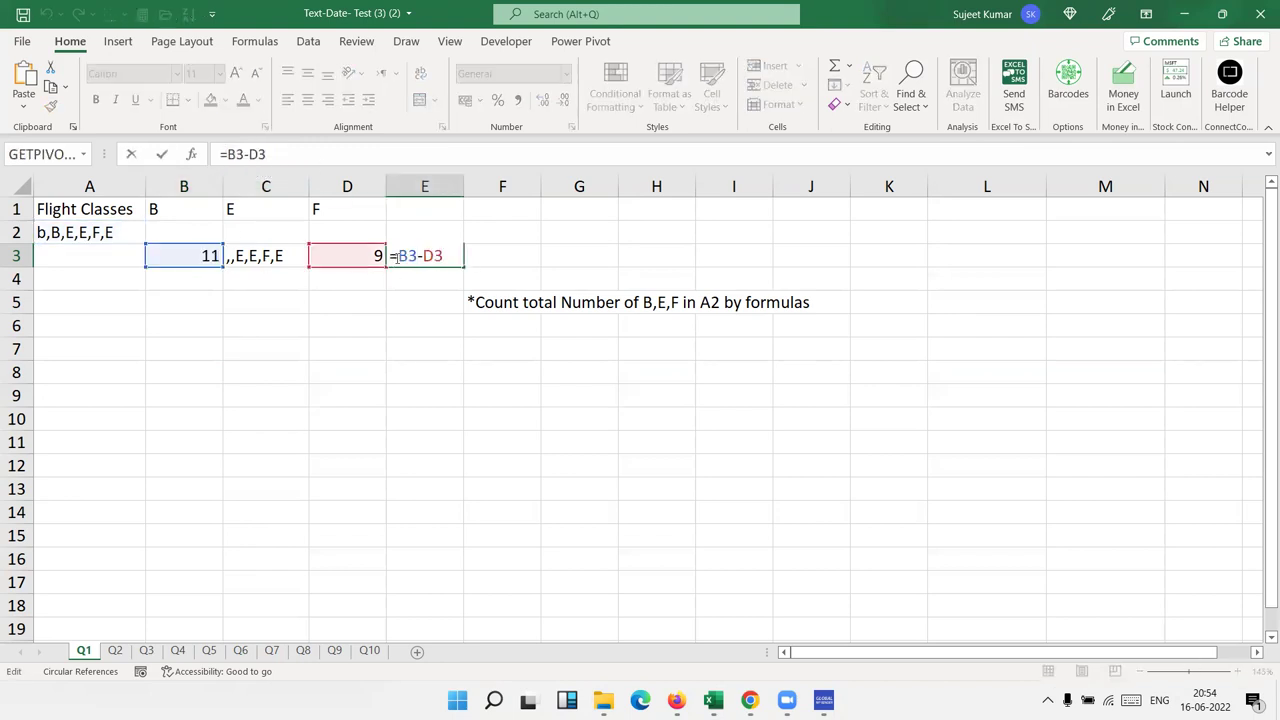
double_click(408, 256)
type("LEN(A2)")
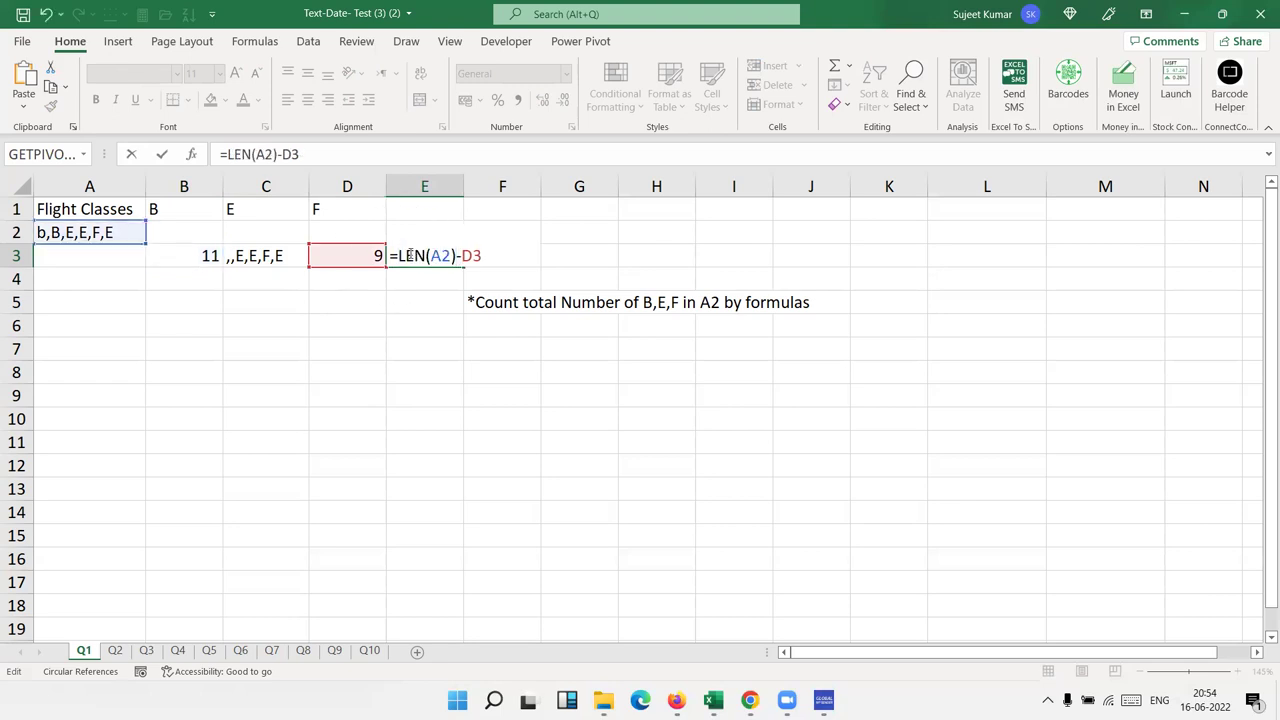
key("Return")
Step: Nest C3's SUBSTITUTE formula into D3's LEN, then clear helpers B3:C3
left_click(285, 258)
left_click_drag(226, 154, 454, 177)
key("ctrl+c")
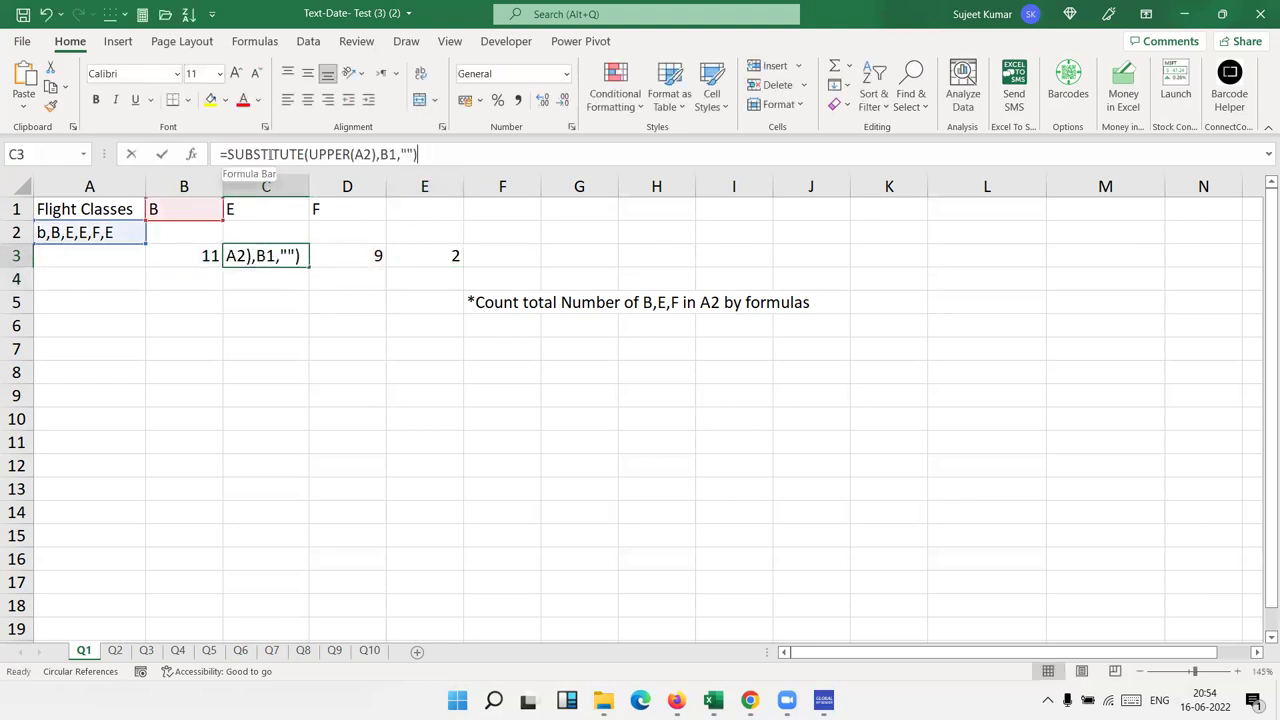
key("Escape")
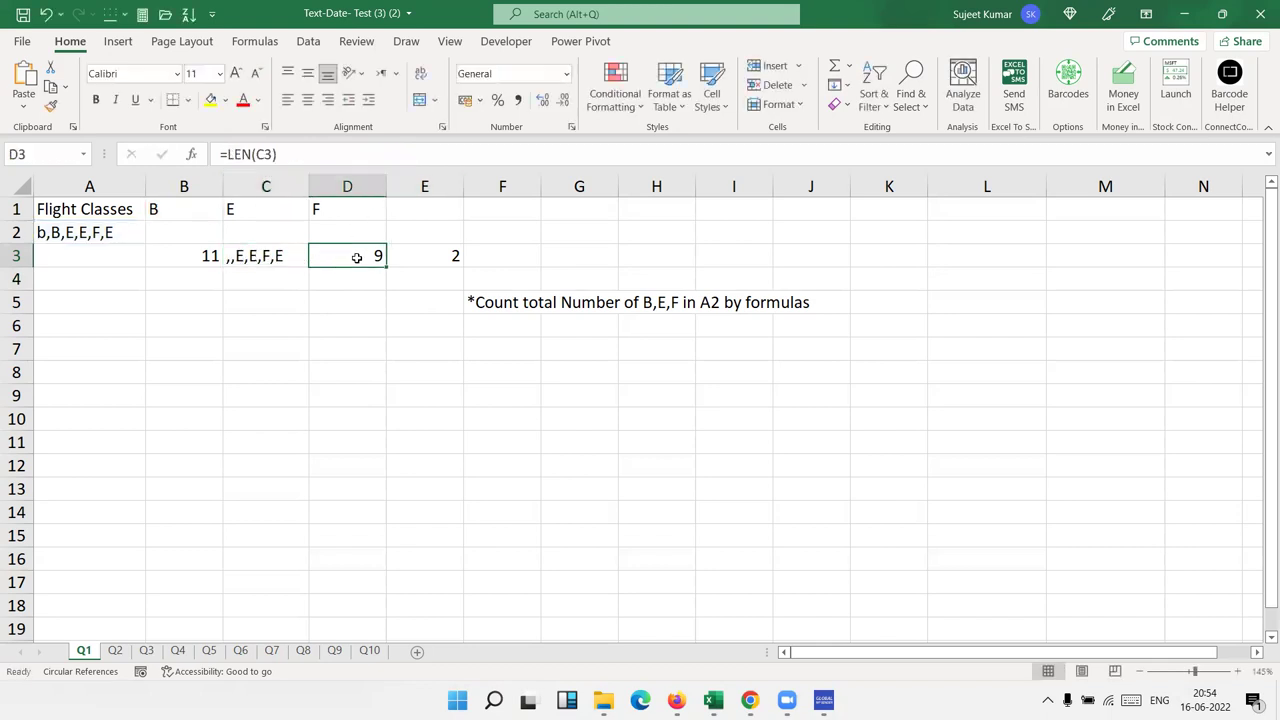
double_click(357, 256)
double_click(360, 256)
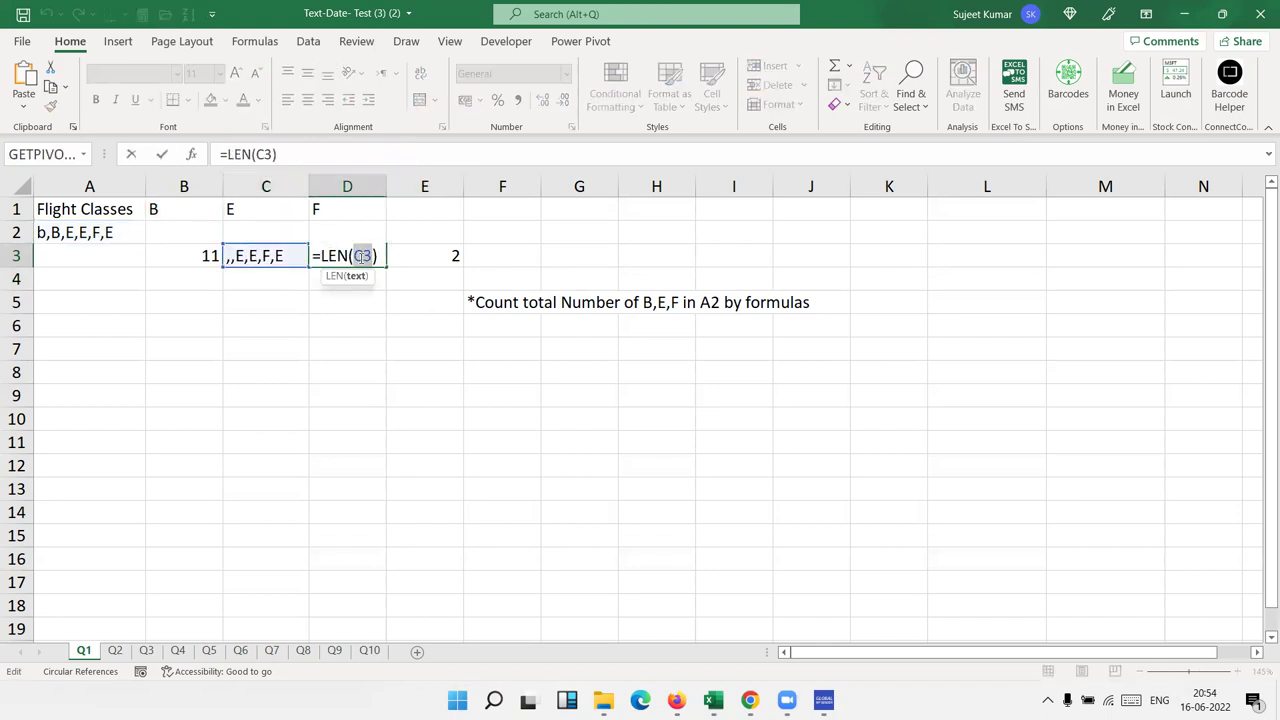
key("ctrl+v")
key("Return")
left_click_drag(205, 256, 260, 262)
key("Delete")
Step: Replace D3 in E3 with LEN(SUBSTITUTE(UPPER(A2),B1,"")) to form one count formula
left_click(331, 258)
double_click(337, 256)
left_click_drag(321, 256, 632, 266)
key("ctrl+c")
key("Escape")
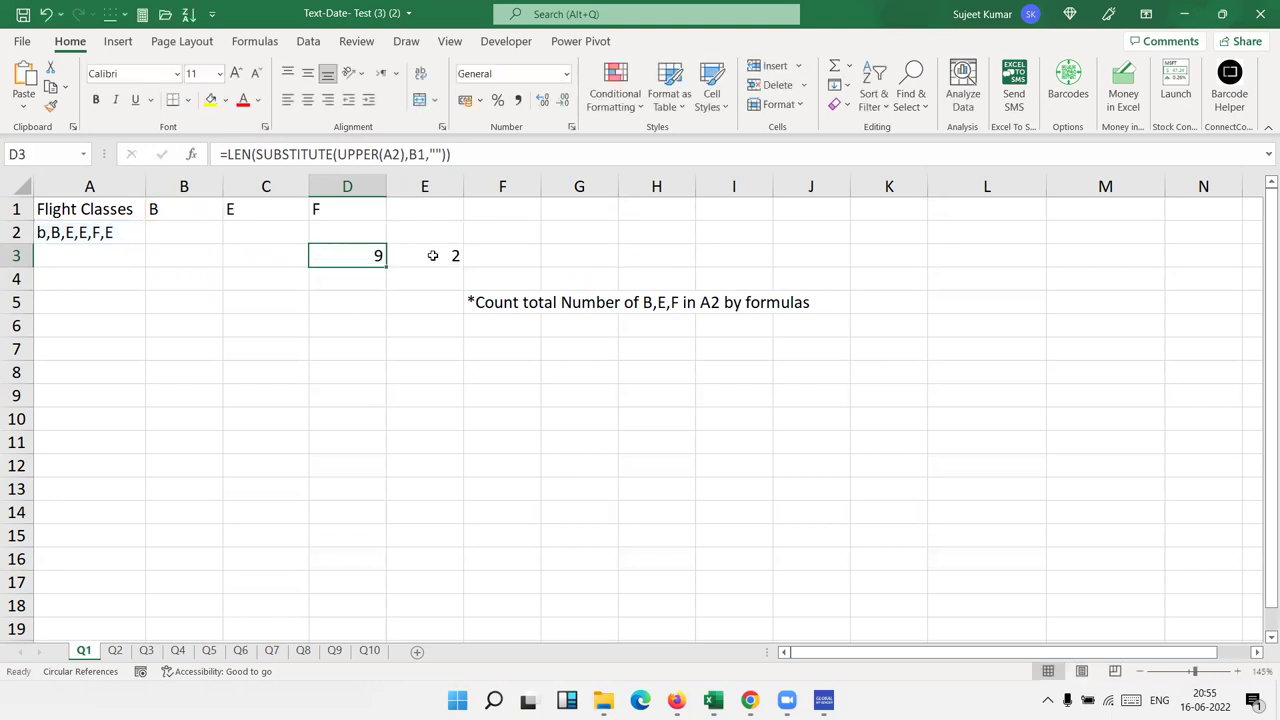
double_click(432, 256)
double_click(471, 256)
key("ctrl+v")
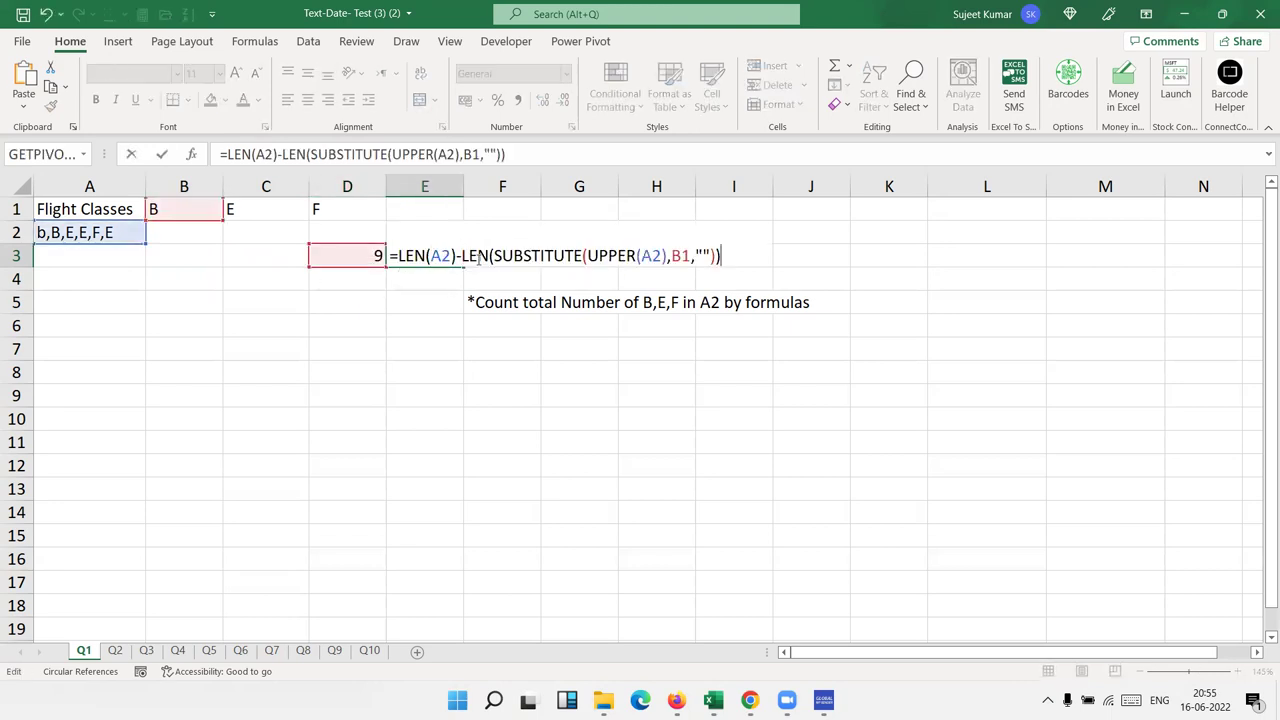
key("ctrl+Return")
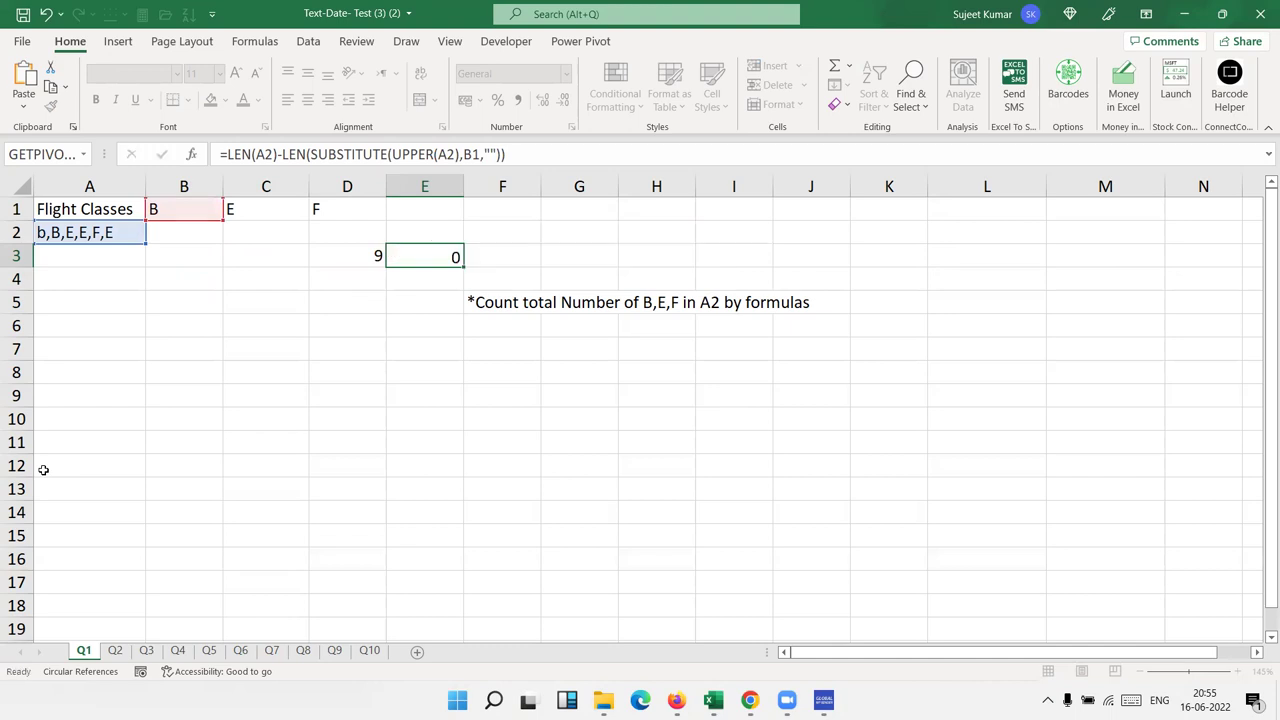
key("Left")
key("Right")
Step: Move the combined count formula from E3 into B2
key("ctrl+x")
key("Left")
key("Left")
key("Up")
key("Left")
key("ctrl+v")
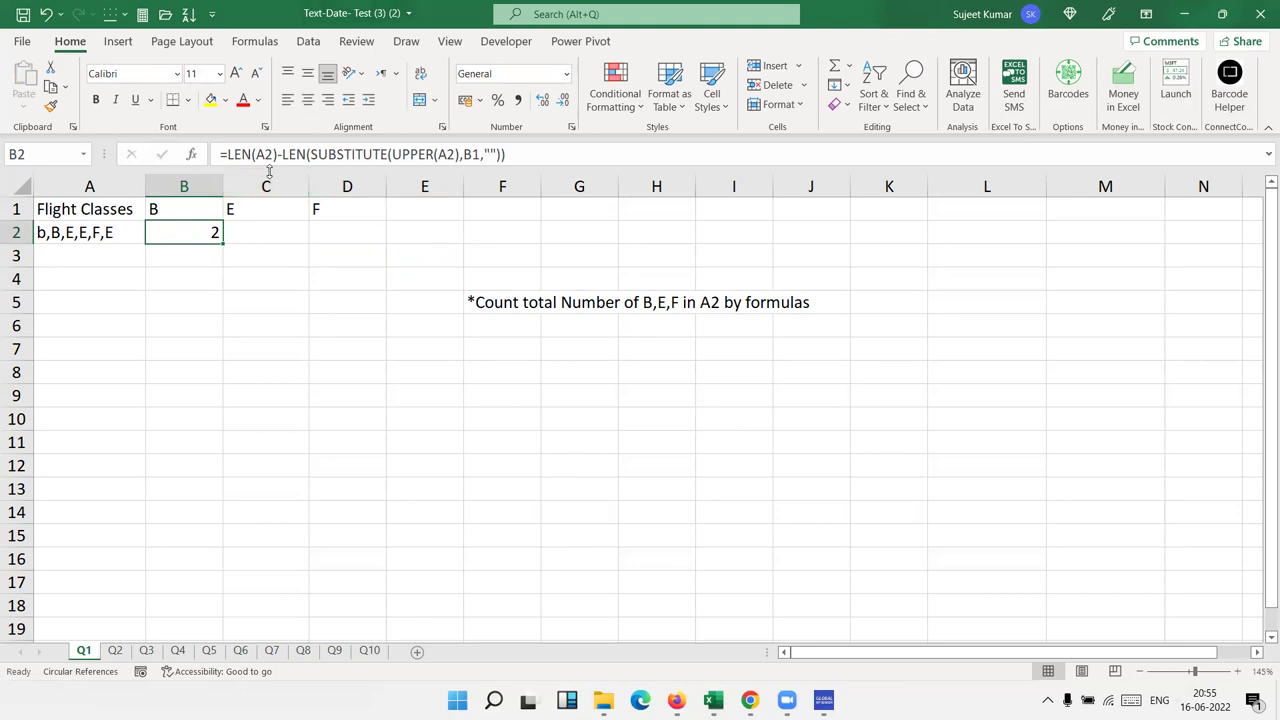
Step: Anchor both A2 references as $A$2 and fill the count across C2:D2 (3 E's, 1 F)
left_click(259, 154)
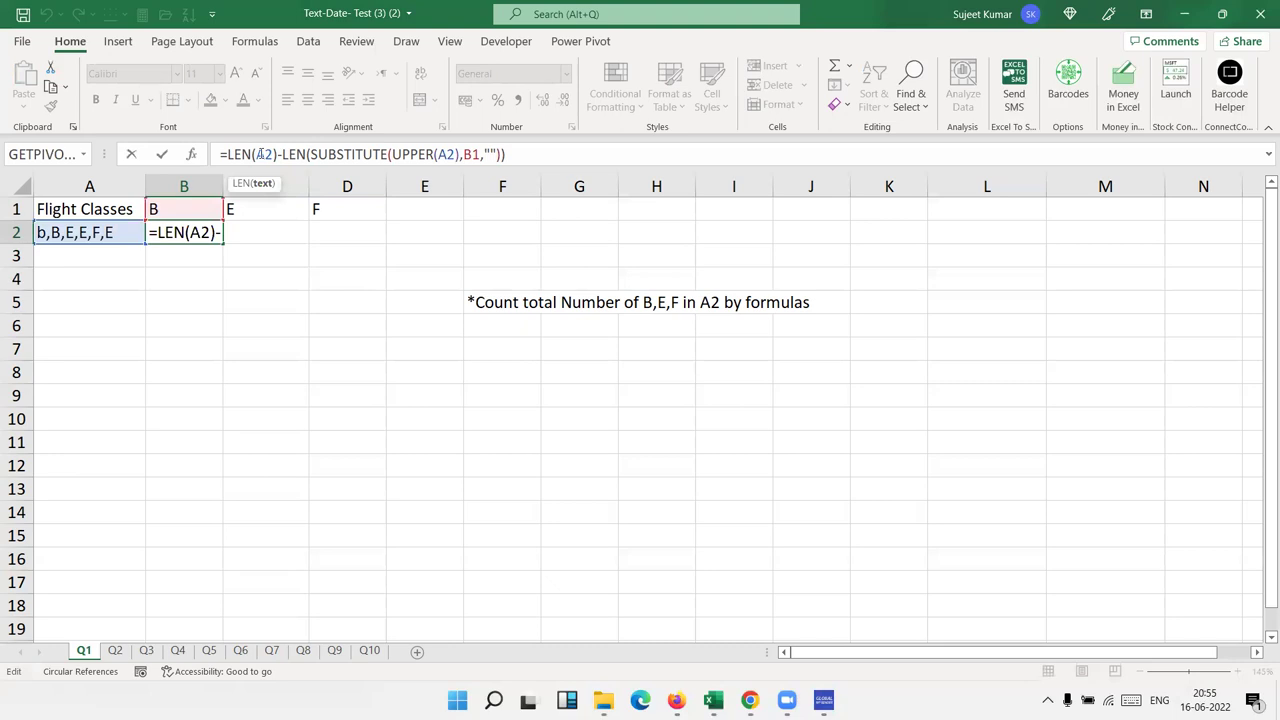
key("F4")
left_click(468, 155)
key("F4")
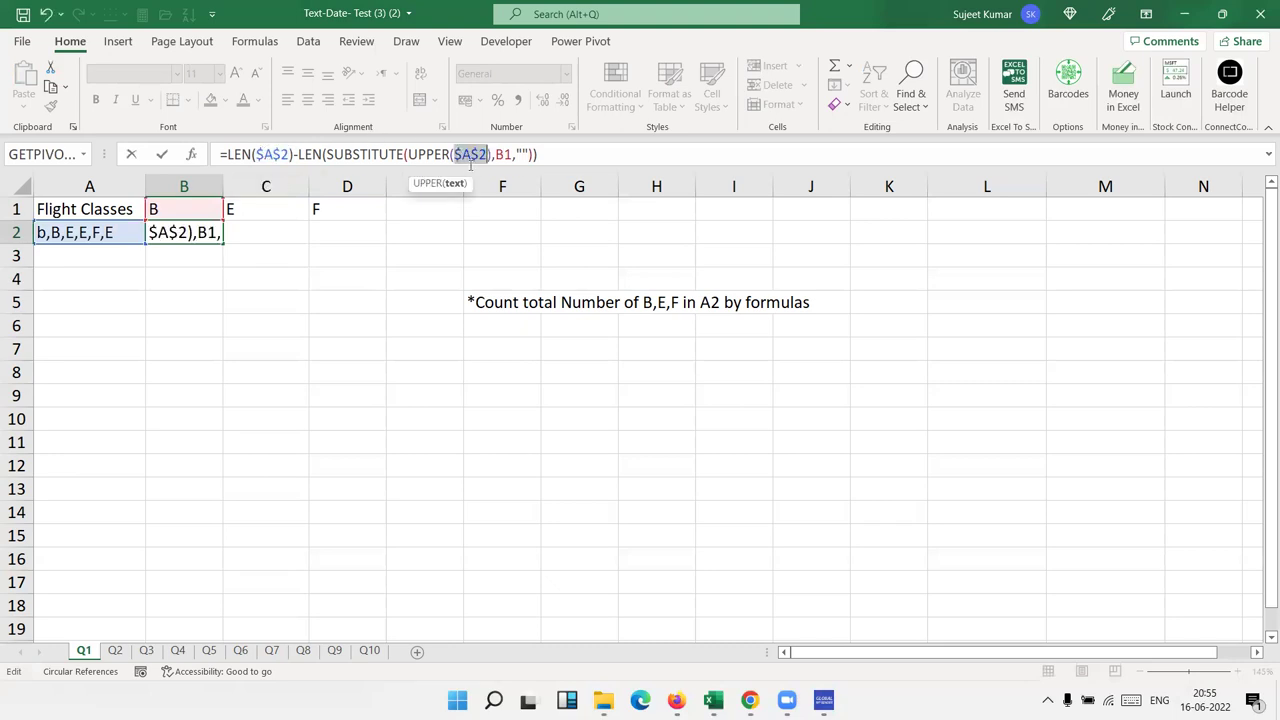
key("Return")
key("Up")
key("shift+Right")
key("shift+Right")
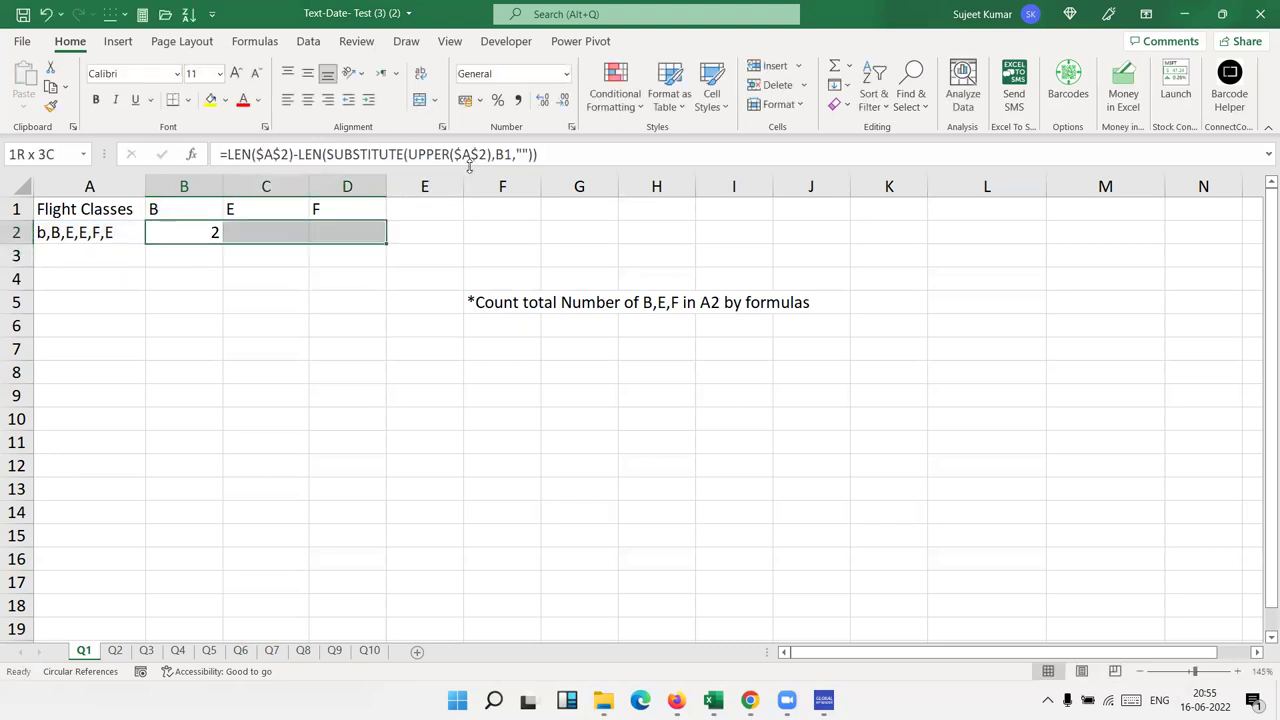
key("ctrl+r")
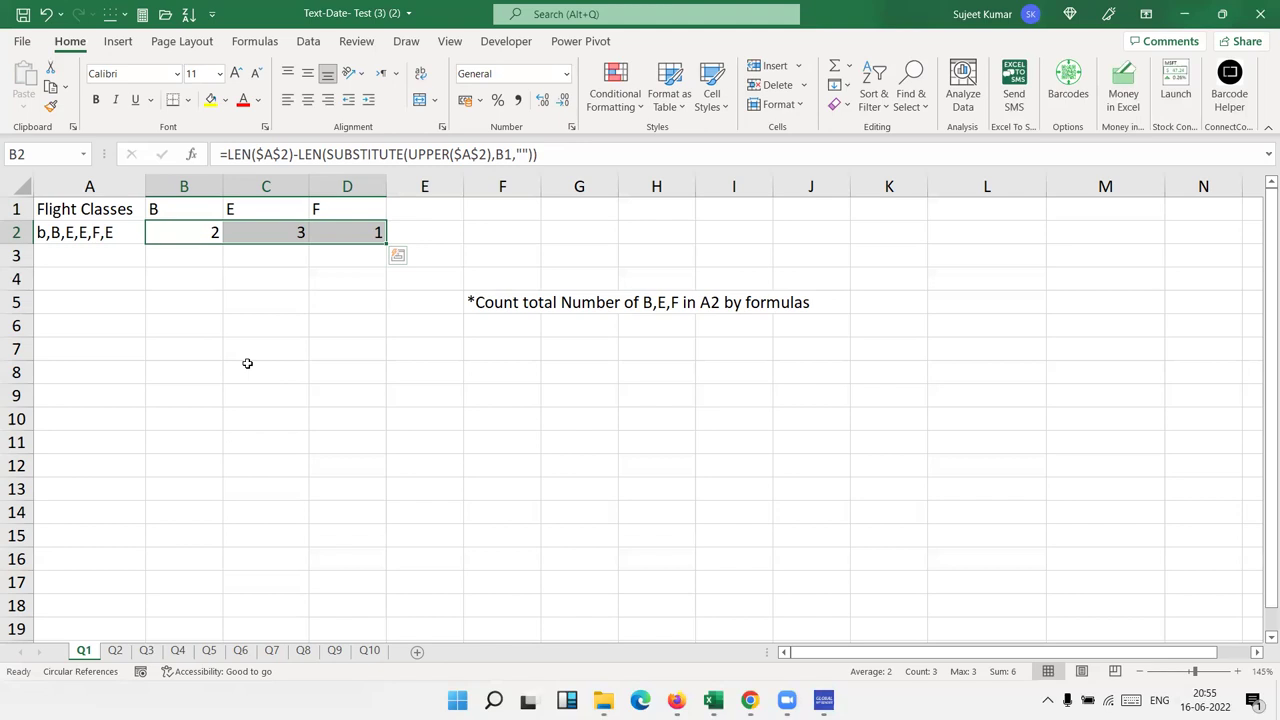
Step: Switch to the Q2 sheet and select the split-name results in its table
mouse_move(895, 210)
left_mouse_down()
mouse_move(848, 478)
mouse_move(896, 489)
left_mouse_up()
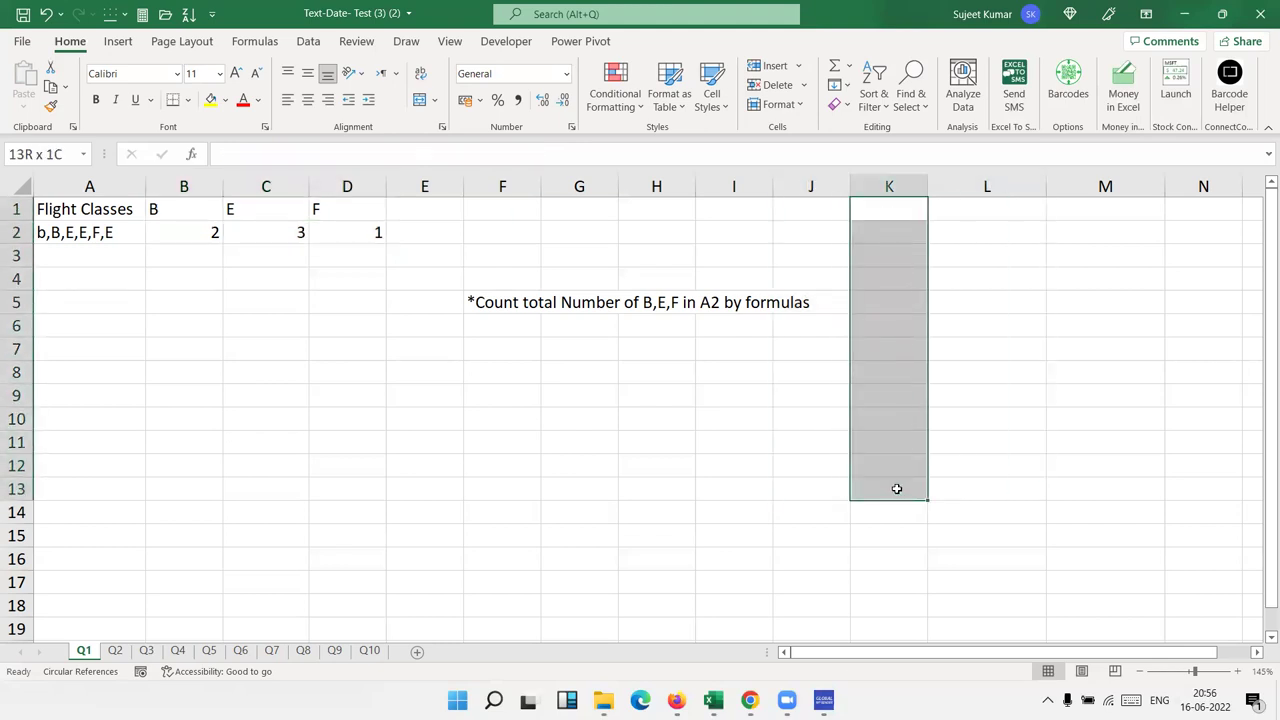
left_click(68, 234)
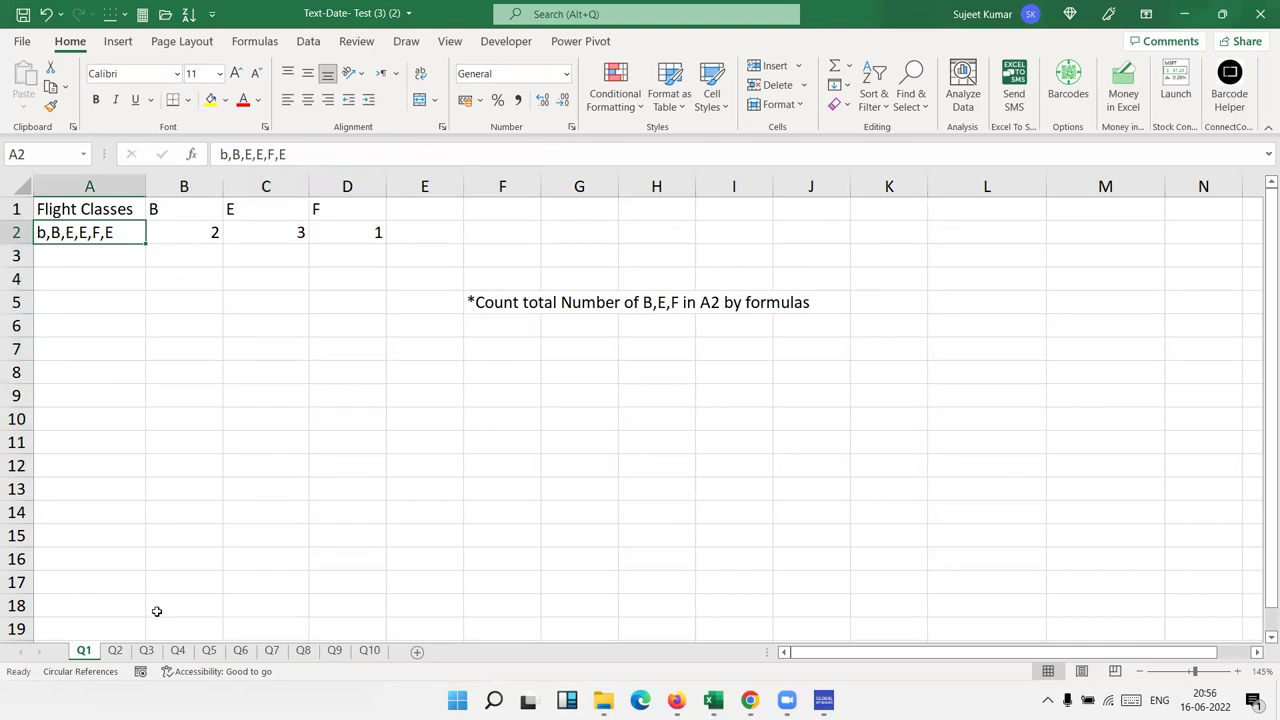
left_click(118, 655)
left_click(190, 477)
mouse_move(183, 215)
left_mouse_down()
mouse_move(284, 236)
mouse_move(320, 263)
left_mouse_up()
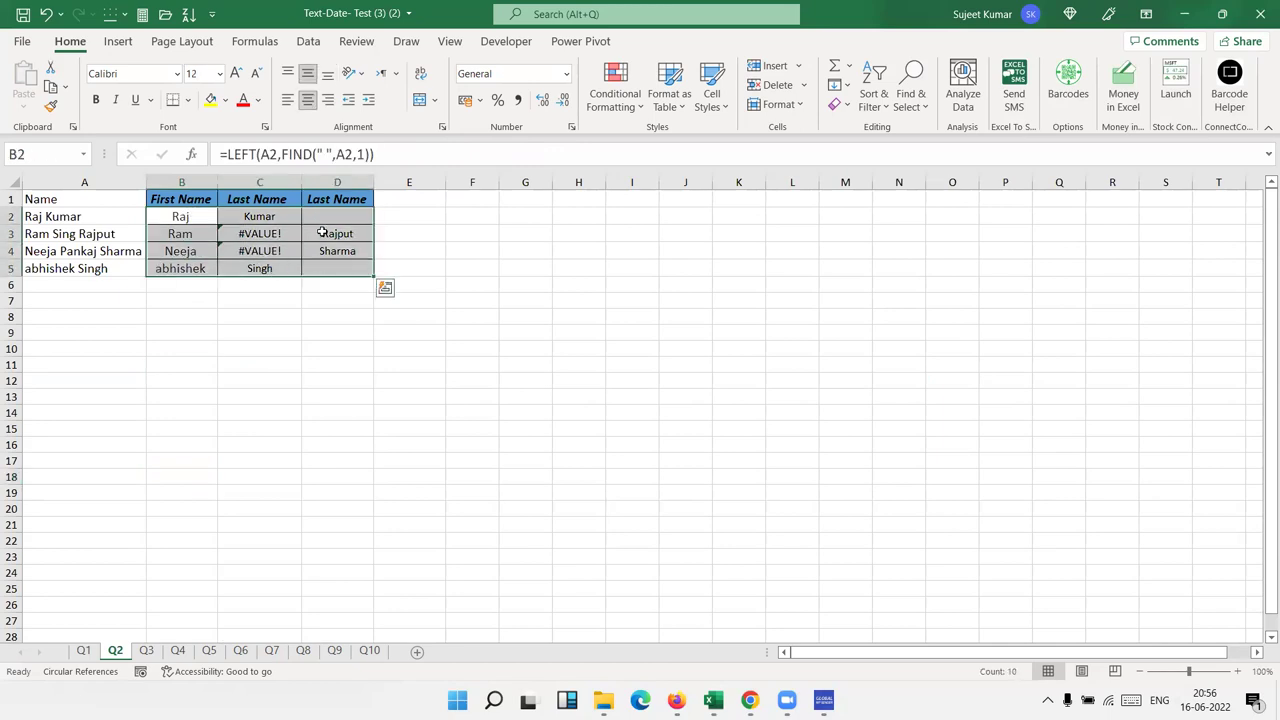
left_click(320, 232)
left_click(260, 233)
left_click(177, 217)
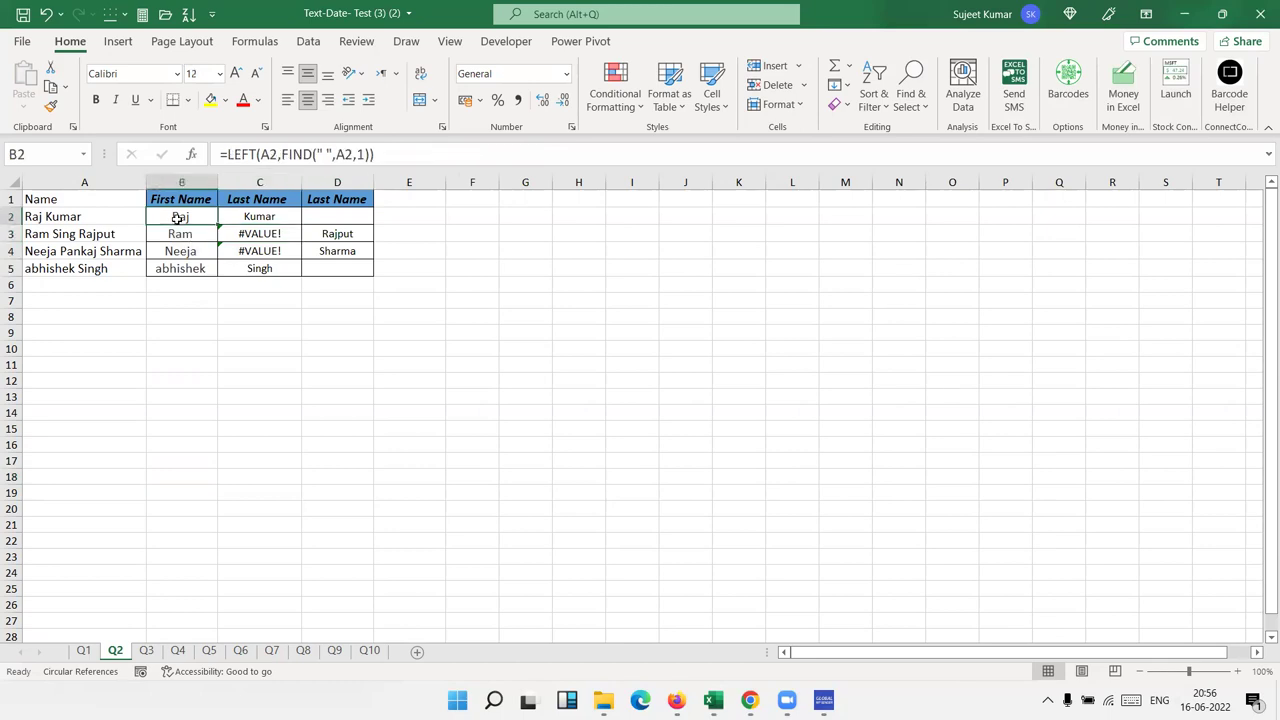
left_click(178, 250)
left_click_drag(178, 268, 178, 215)
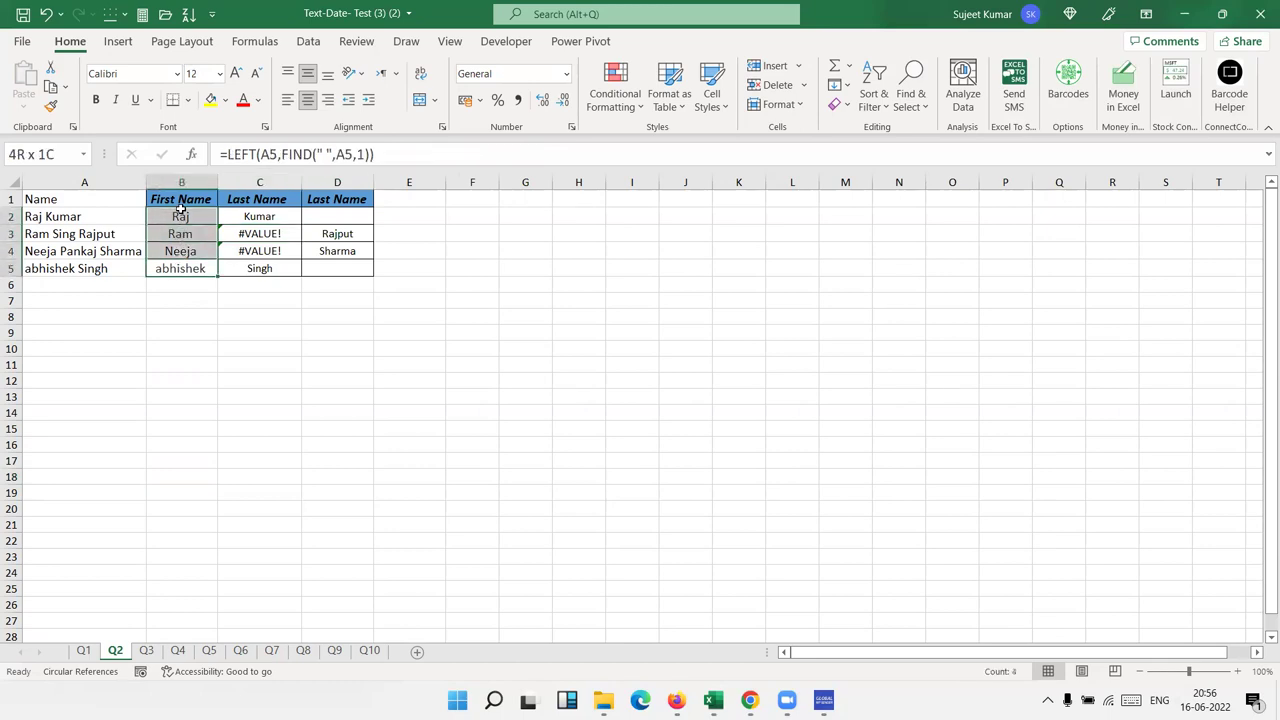
left_click(265, 231)
left_click(268, 215)
left_click_drag(268, 215, 350, 265)
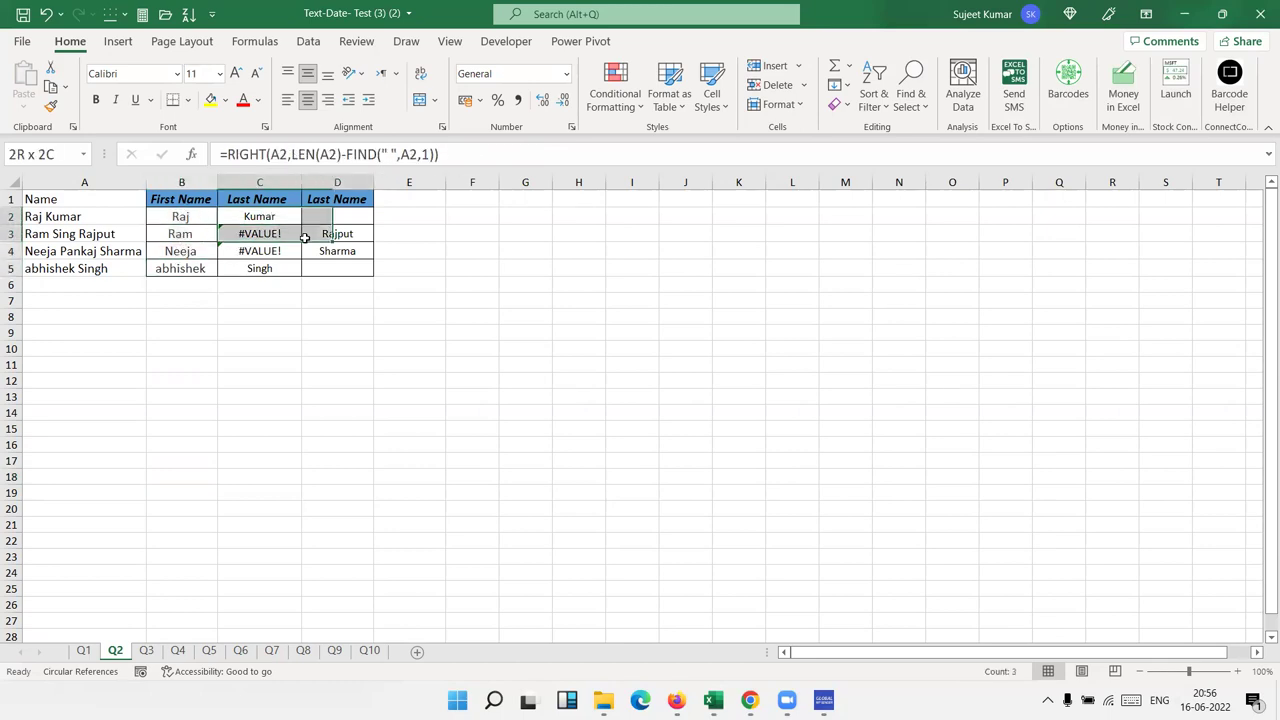
left_click(260, 215)
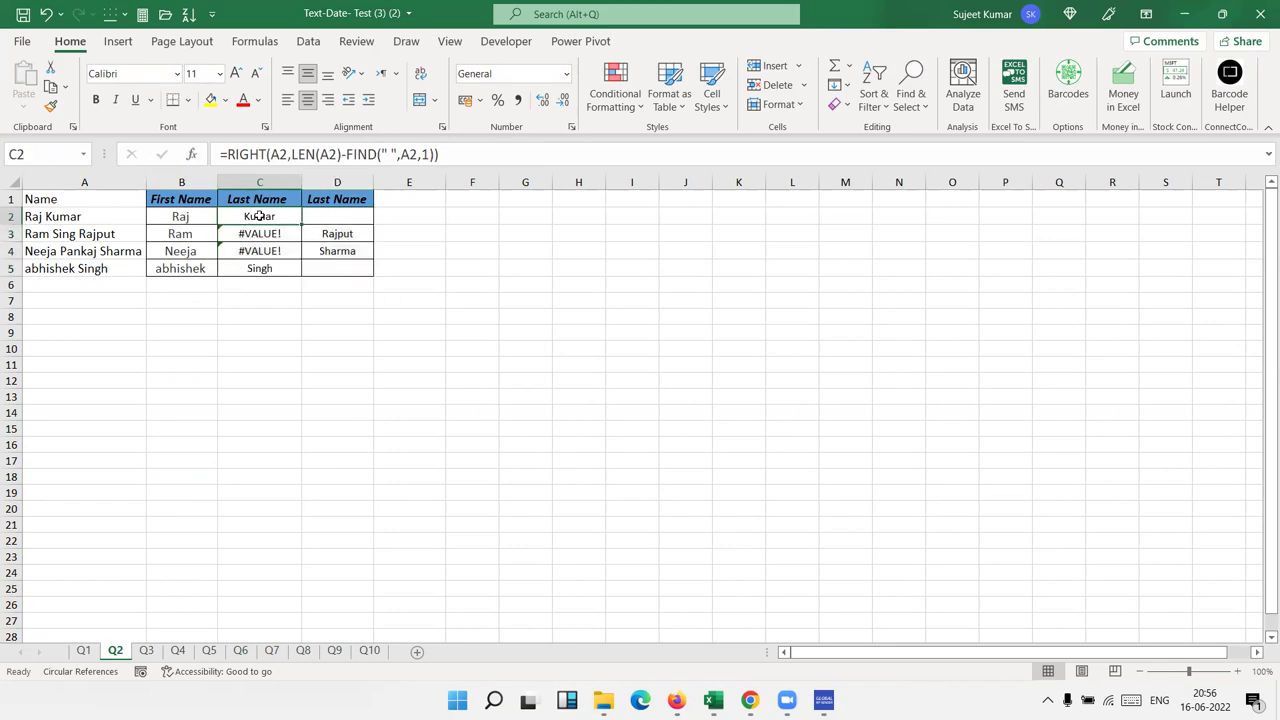
left_click(266, 234)
left_click(315, 234)
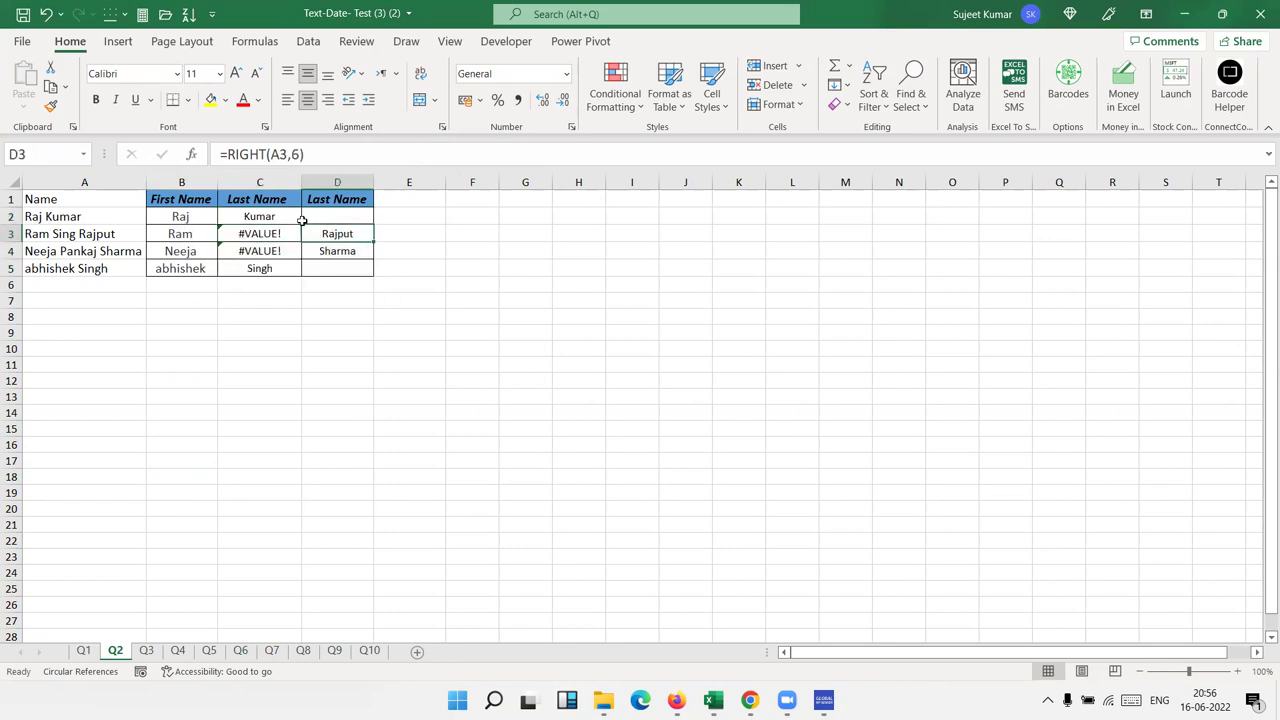
left_click(270, 155)
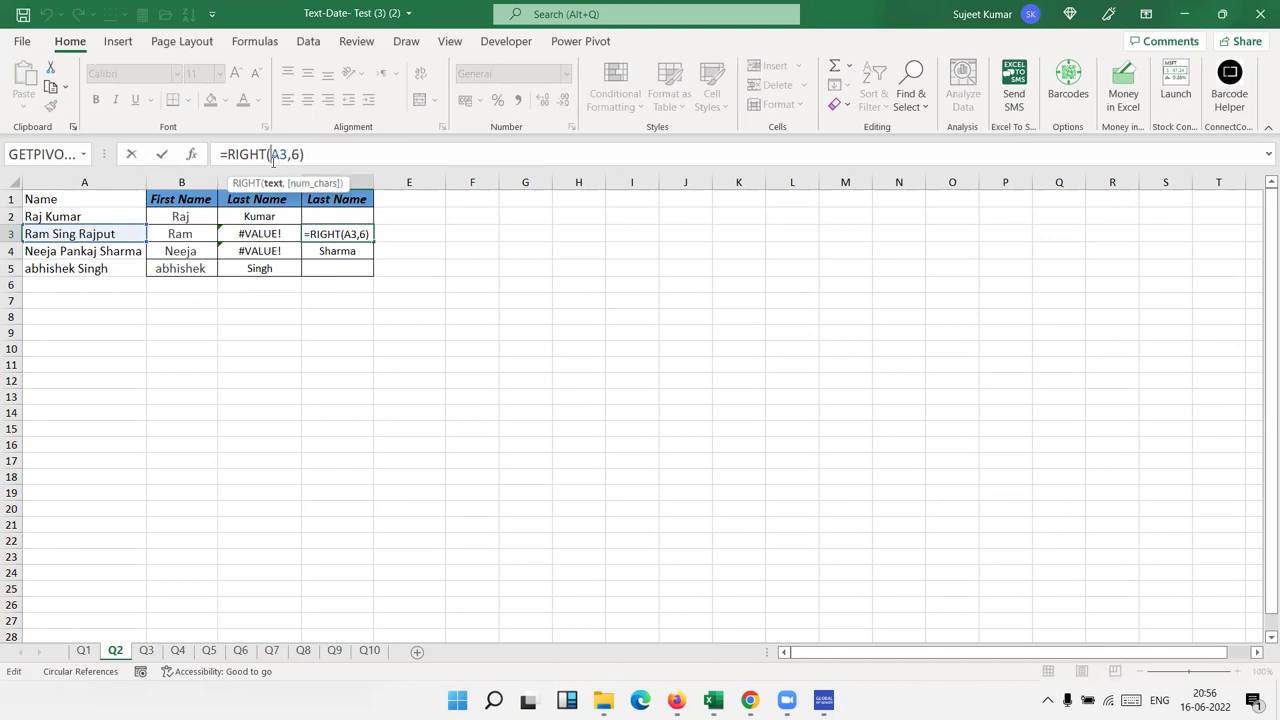
key("Return")
key("Up")
key("Left")
key("Up")
key("Down")
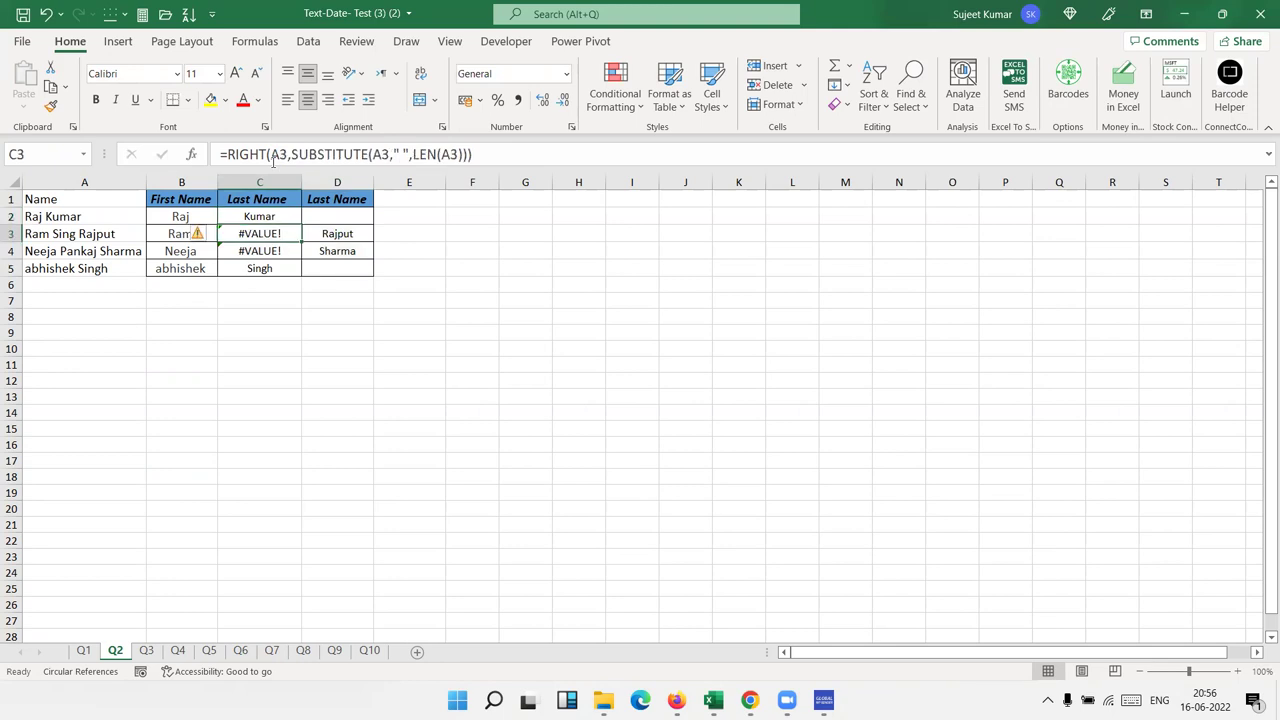
key("Up")
key("Down")
key("Up")
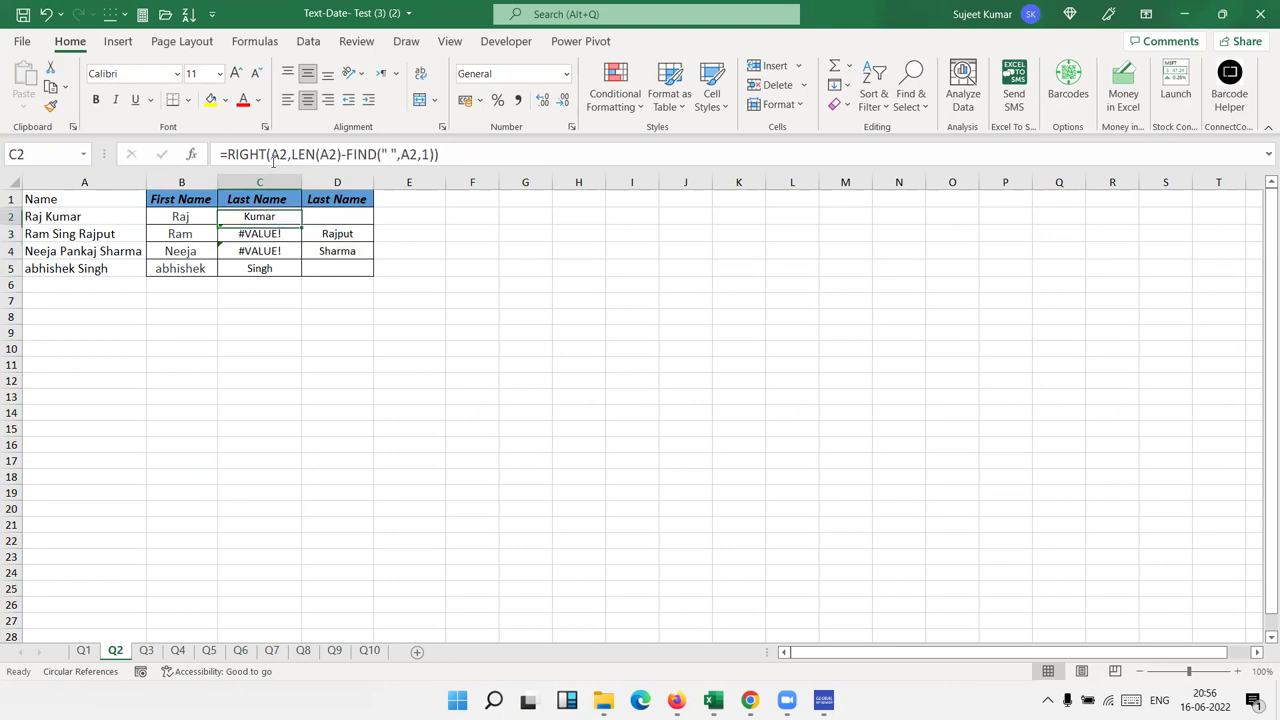
key("Down")
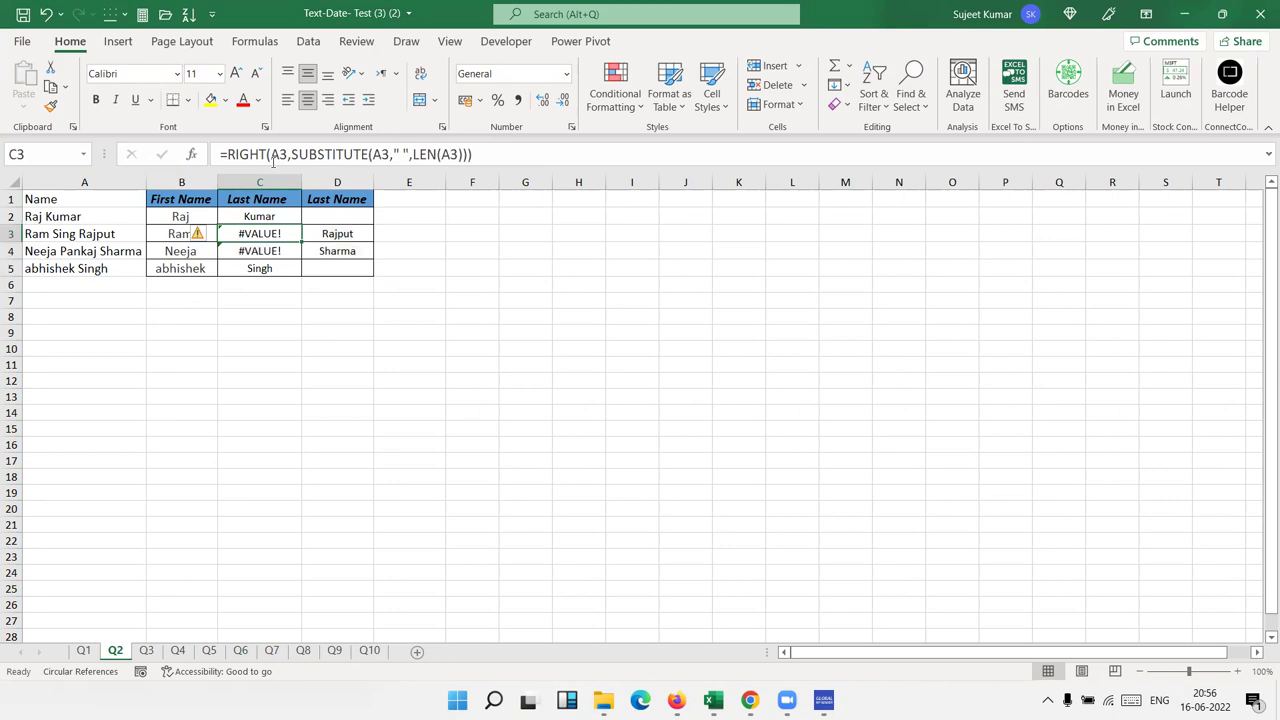
key("Up")
key("shift+Down")
key("shift+Down")
key("shift+Down")
key("shift+Right")
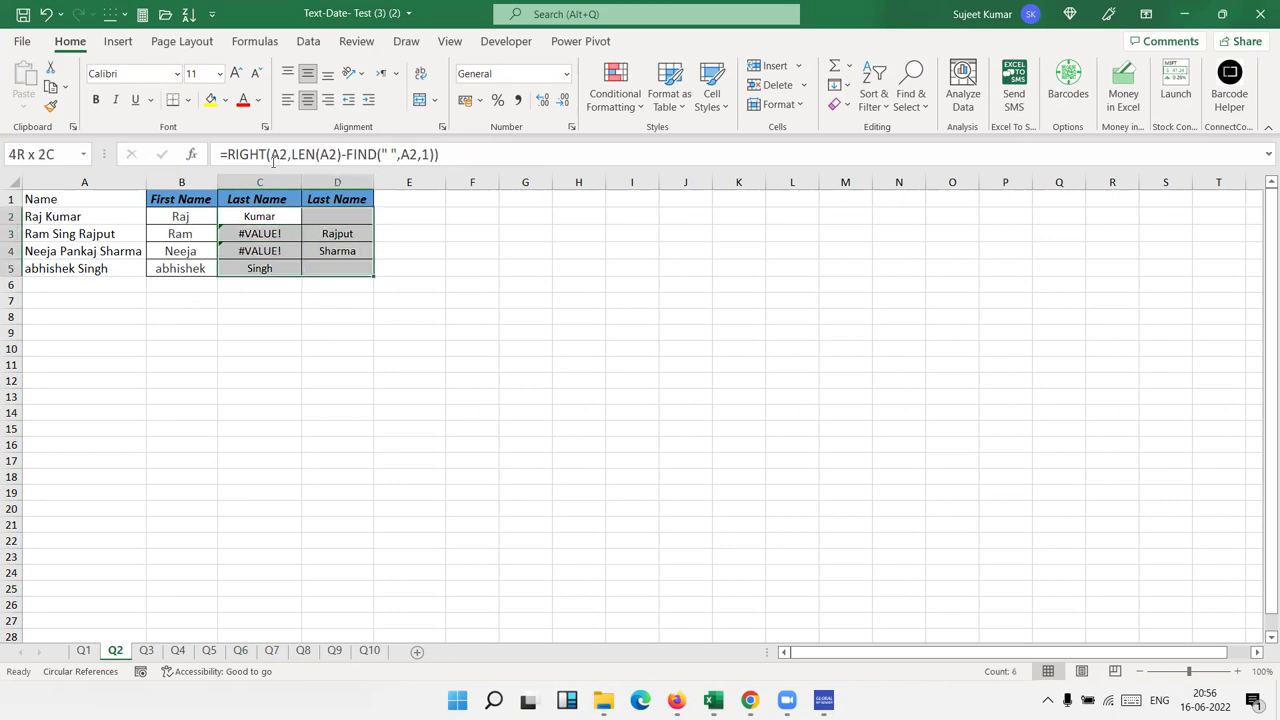
Step: Clear the last-name formulas in C2:D5 and check the first-name formula in B5
key("Delete")
key("Down")
key("Down")
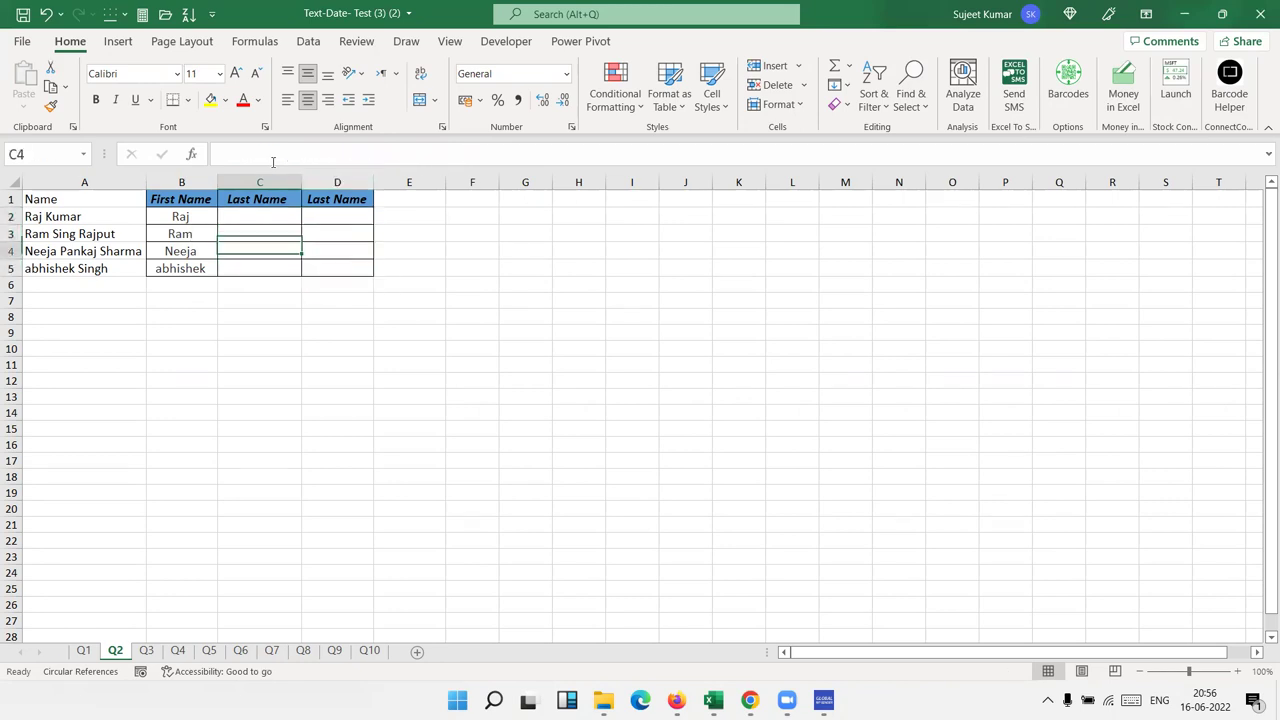
key("Down")
key("Down")
key("Left")
key("Up")
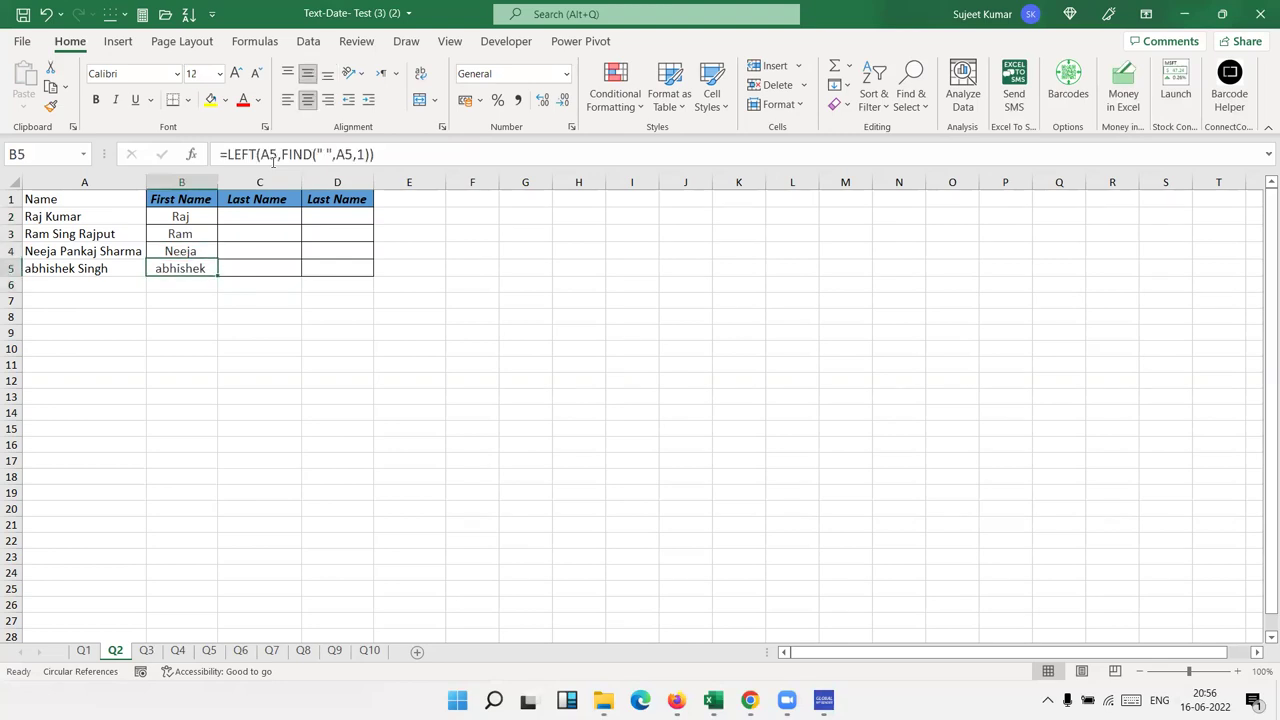
key("Down")
key("Down")
key("Down")
Step: Enter a sample three-part full name in B8, widen column B, and capitalise the surname
type("Sujeet Kumar singh")
key("Return")
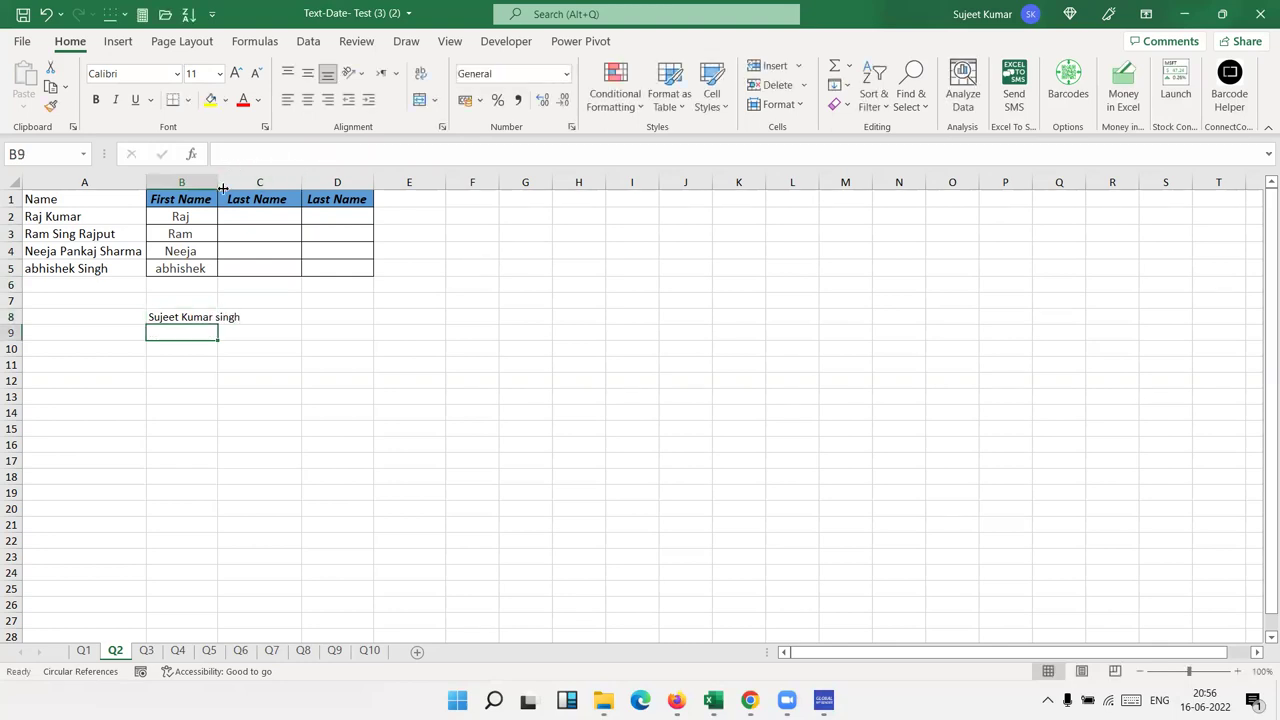
double_click(218, 185)
left_click(228, 318)
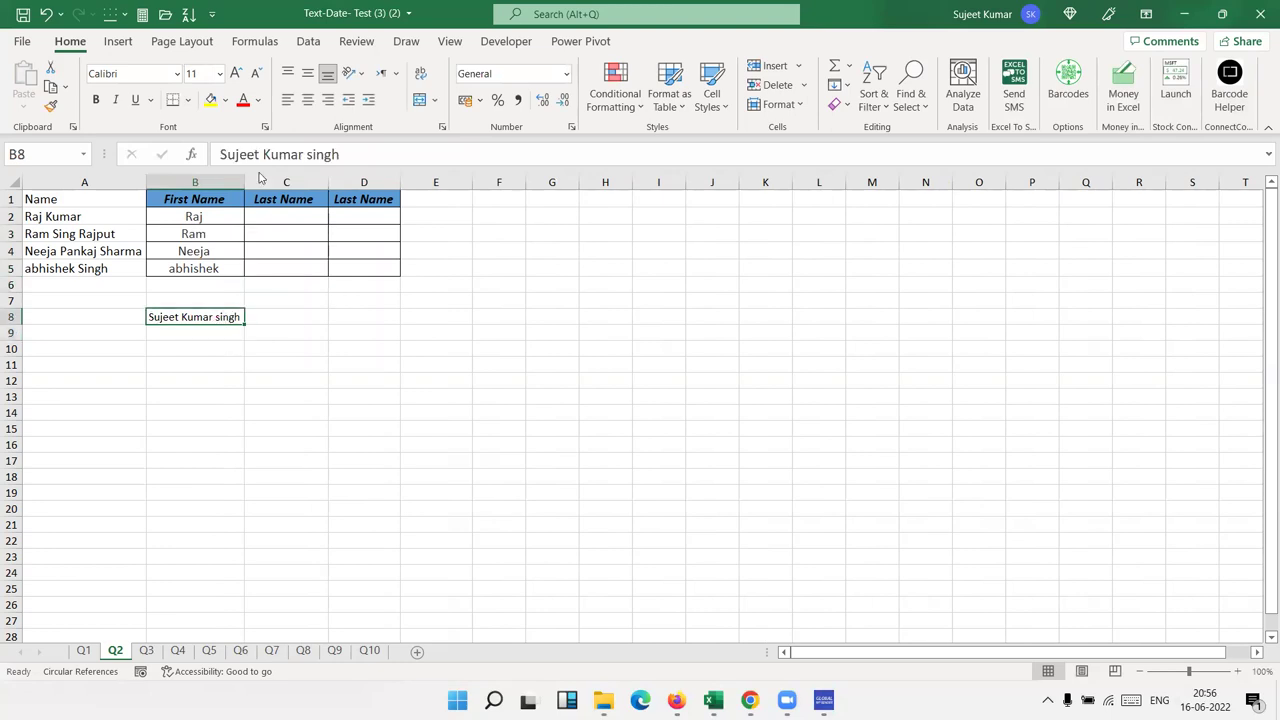
left_click(313, 156)
key("BackSpace")
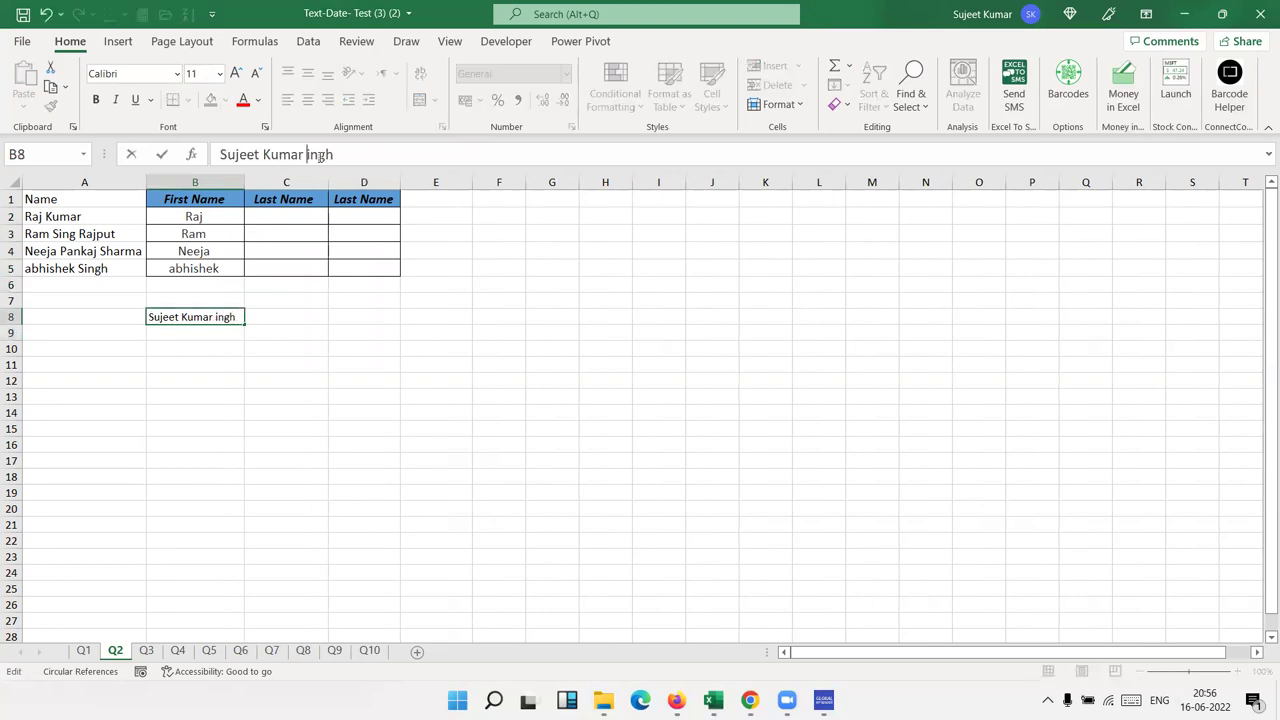
type("S")
key("Return")
Step: Label C7, D7 and E7 as F, M and L
key("Up")
key("Right")
key("Up")
type("F")
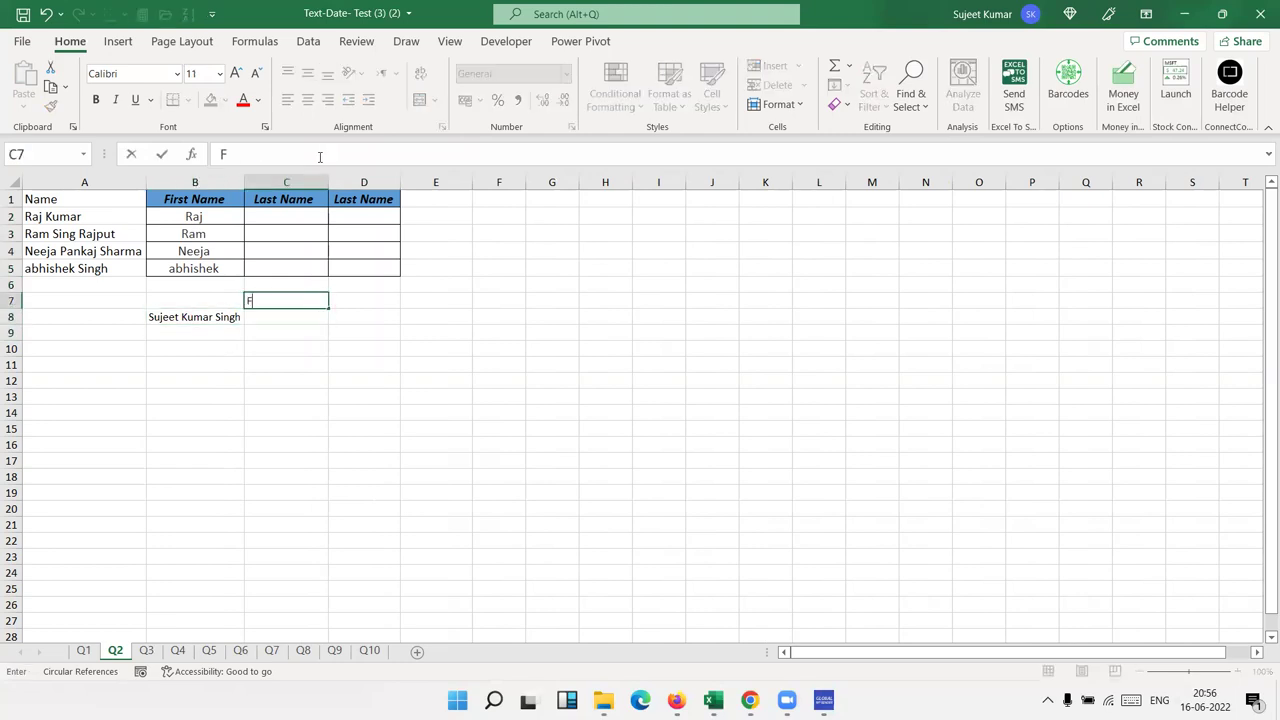
key("Tab")
type("L")
key("Tab")
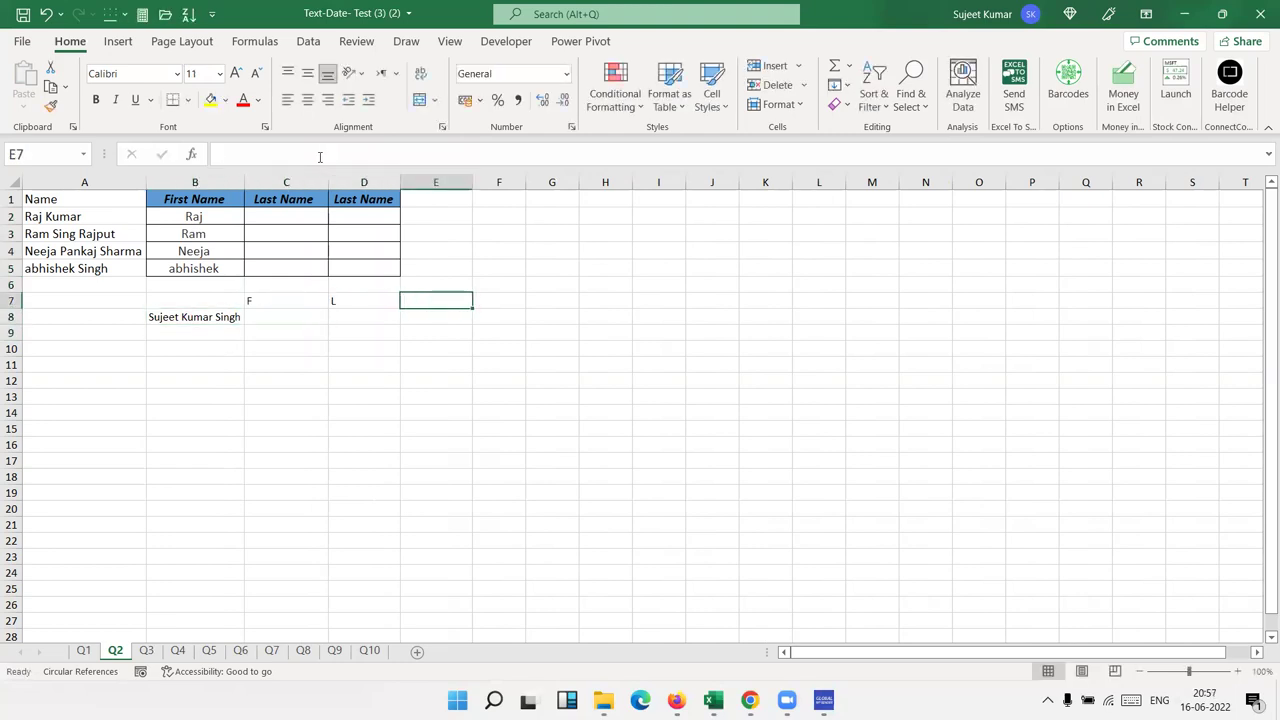
key("Left")
type("M")
key("Tab")
type("L")
key("Return")
Step: Begin the first-space formula =FIND(" ",B8,1 in C9
key("Down")
key("Down")
key("Left")
key("Left")
key("Up")
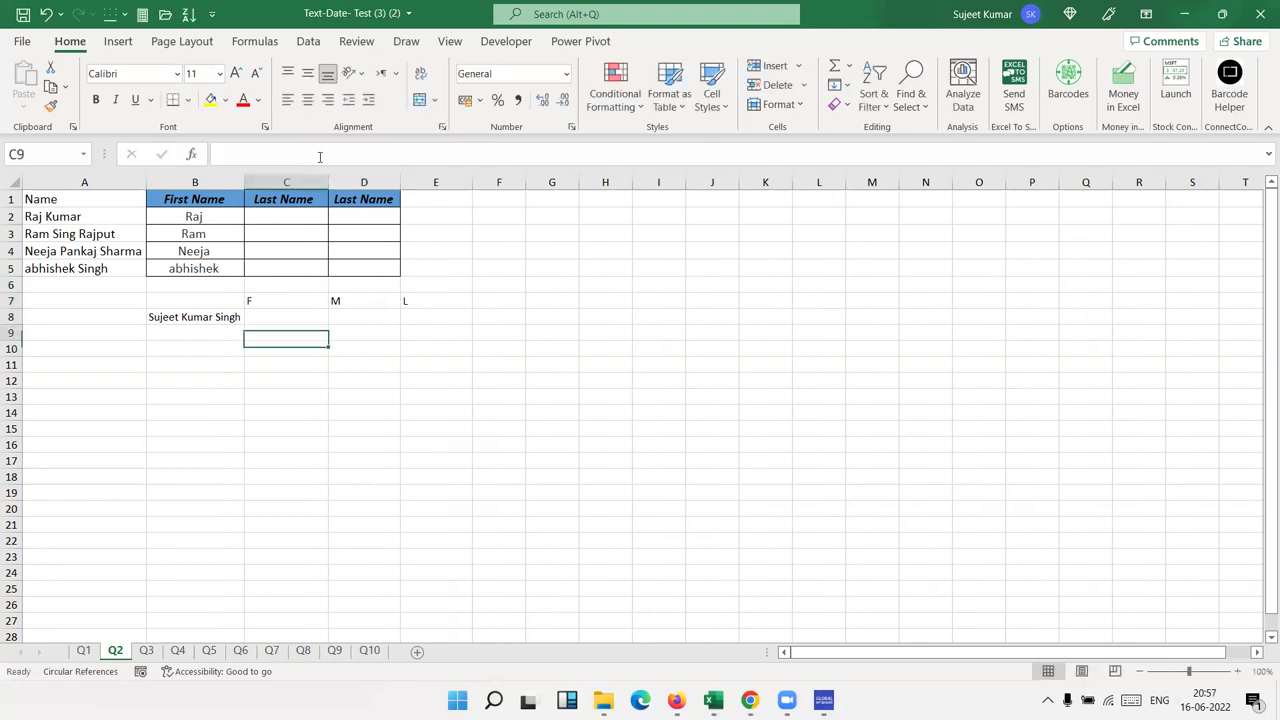
type("=find")
key("Tab")
type("\" \",")
key("Left")
key("Left")
key("Up")
key("Right")
type(",1")
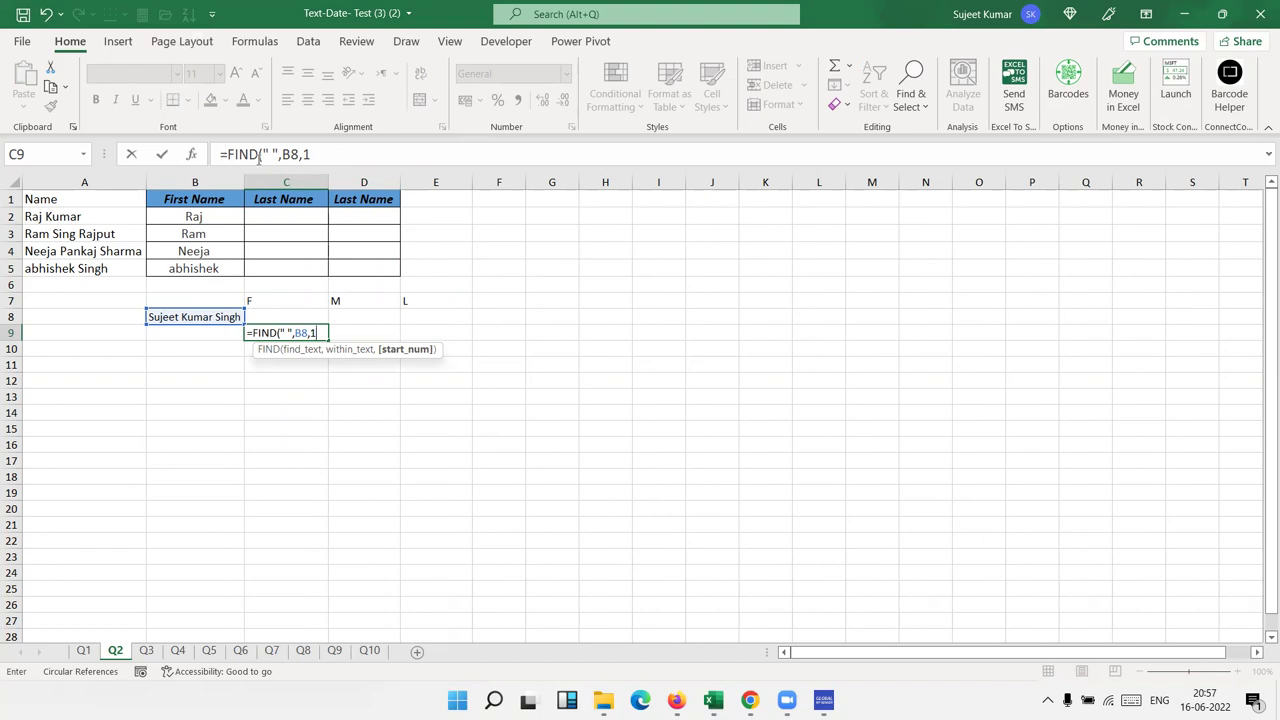
Step: Complete =FIND(" ",B8,1) in C9 and review its arguments, returning 7
type(")")
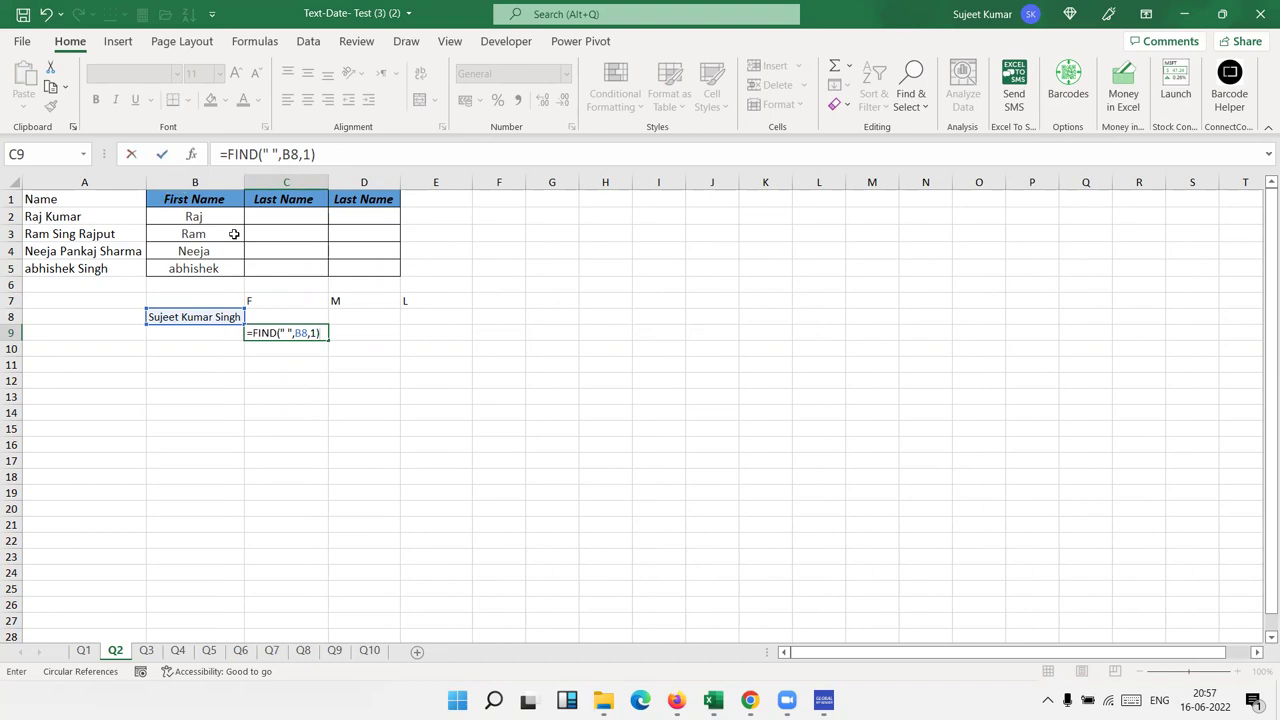
key("ctrl+Return")
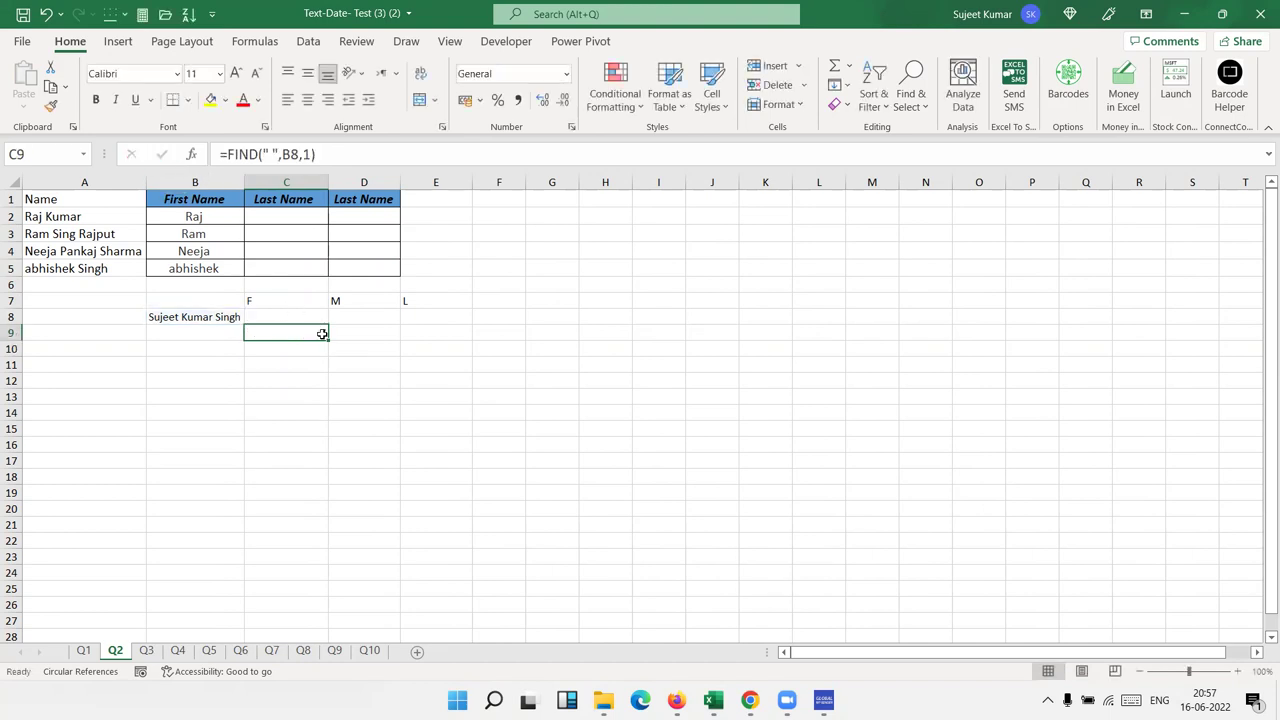
left_click(190, 155)
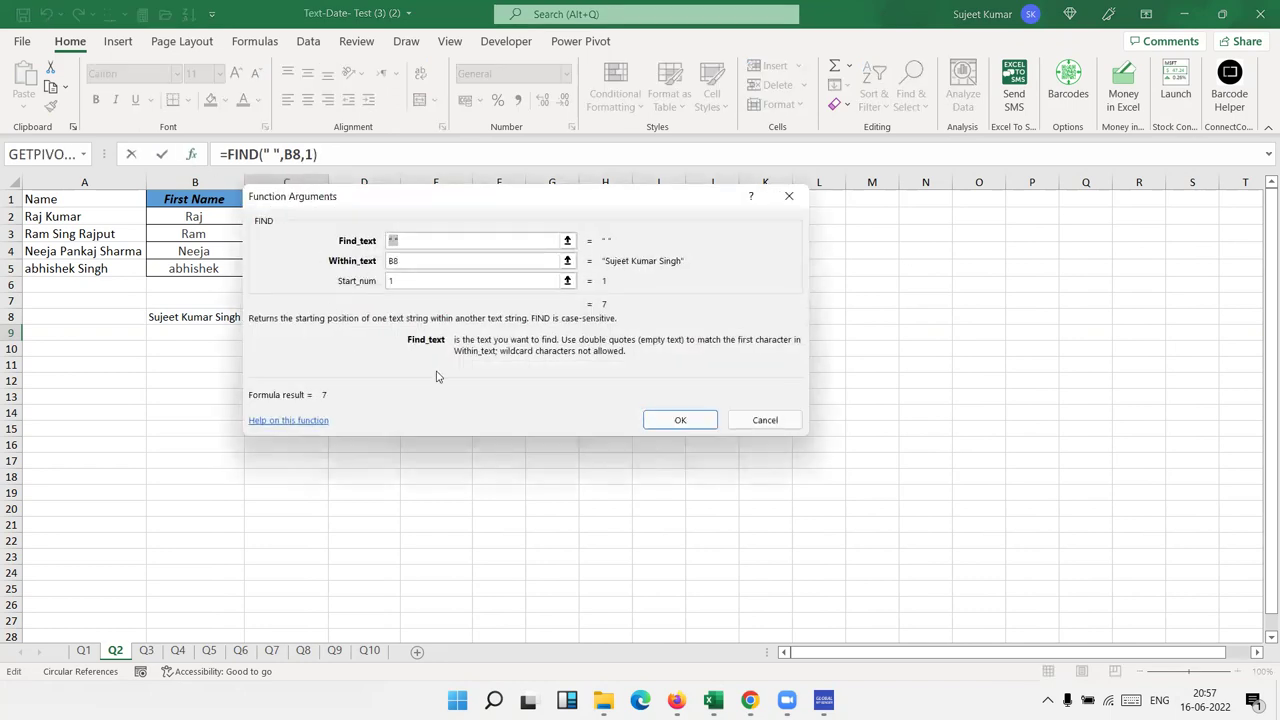
left_click(399, 281)
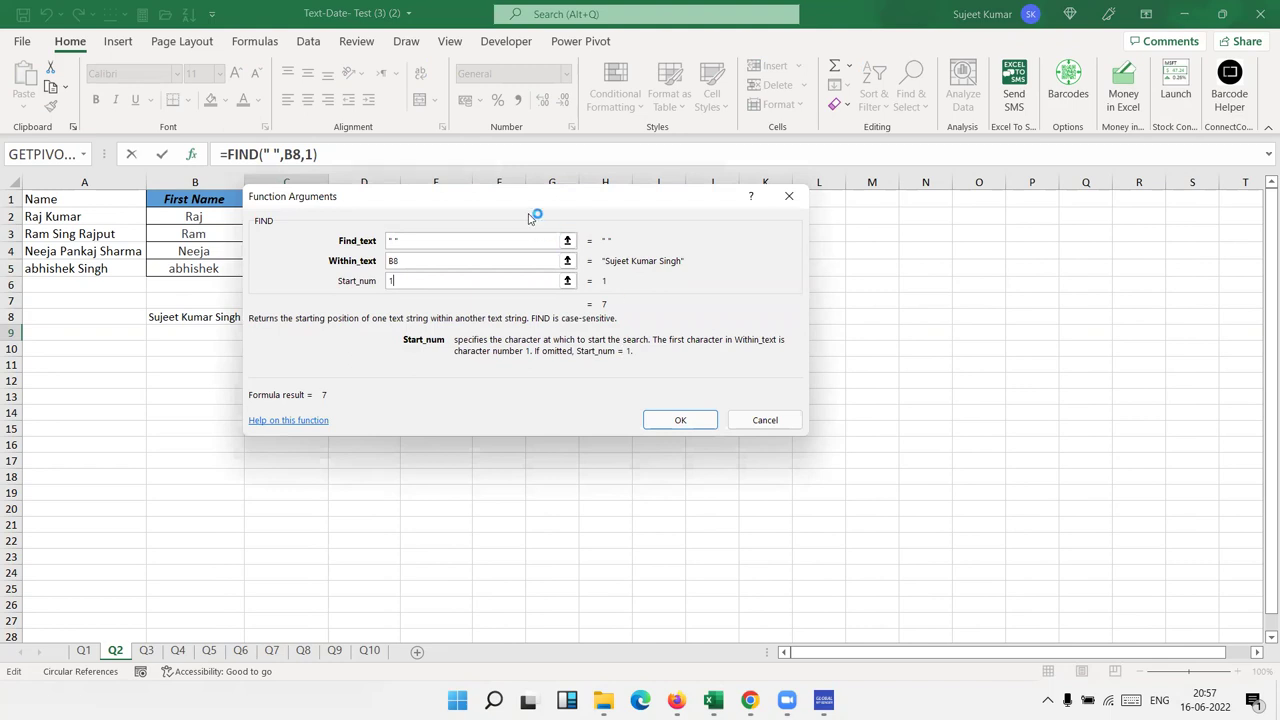
left_click_drag(543, 209, 825, 219)
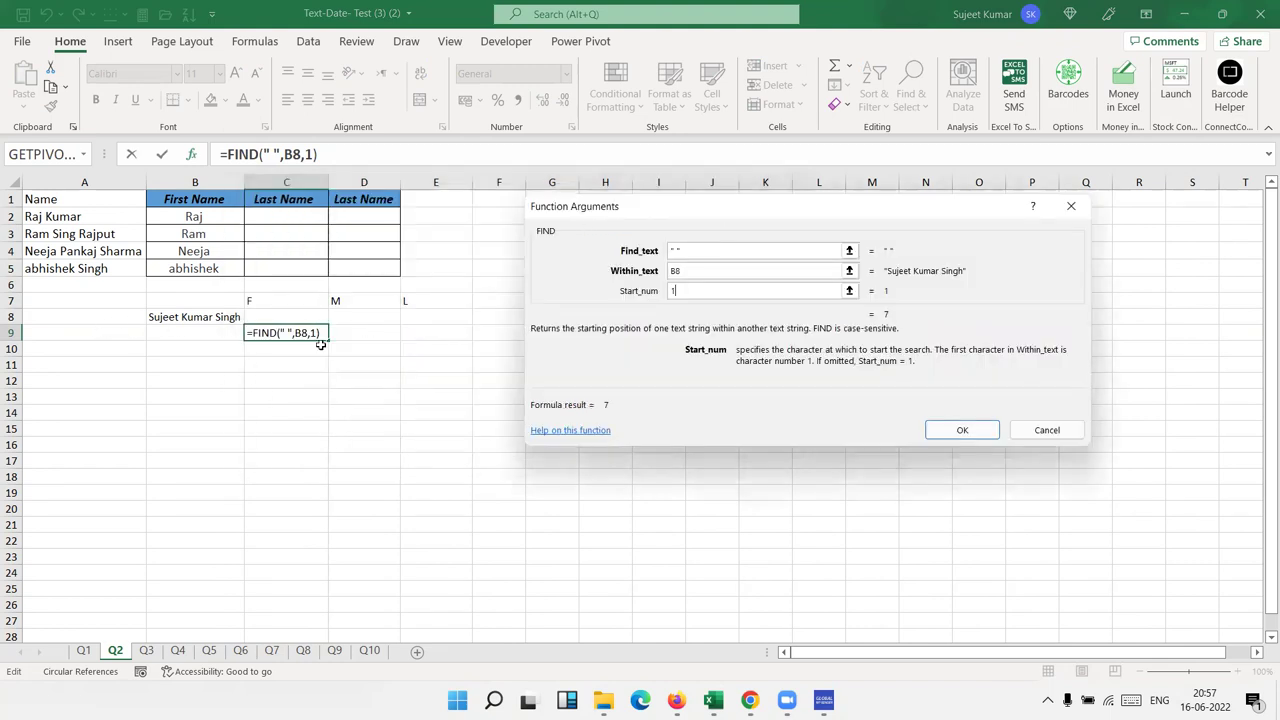
left_click(1040, 430)
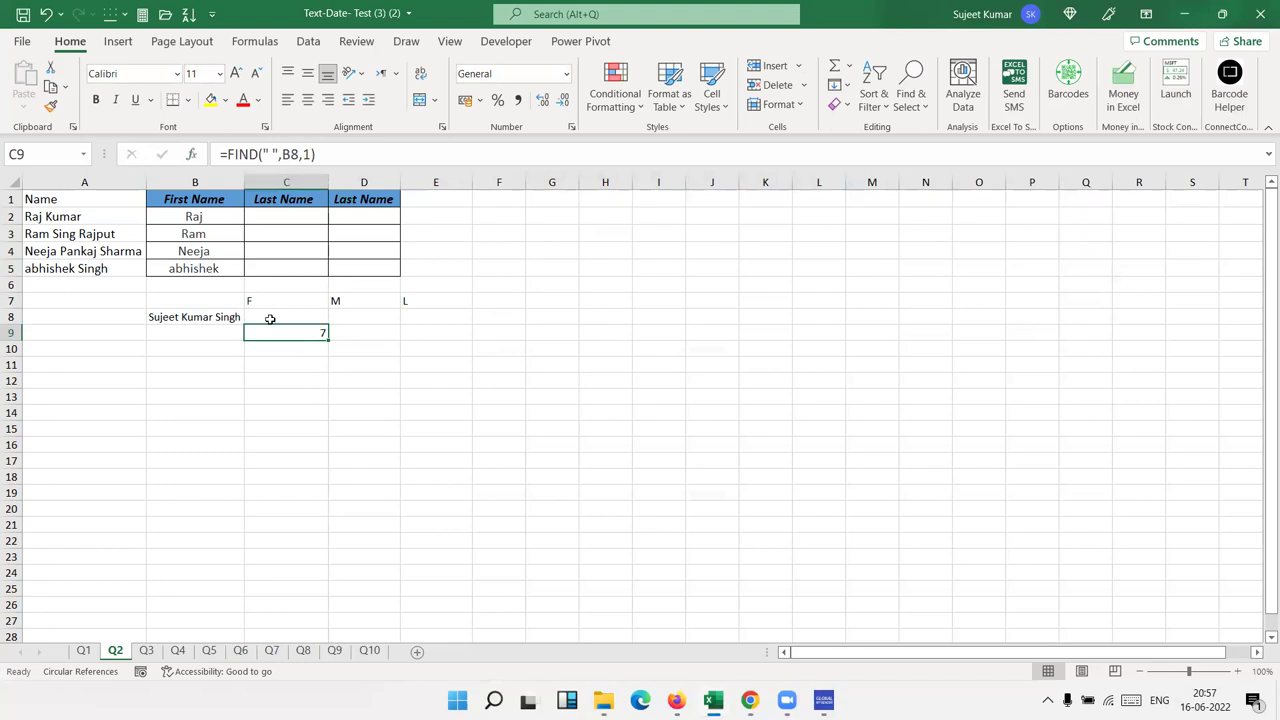
Step: Enter =FIND(" ",B8,C9+1) in D9 to locate the second space, giving 13
left_click(354, 333)
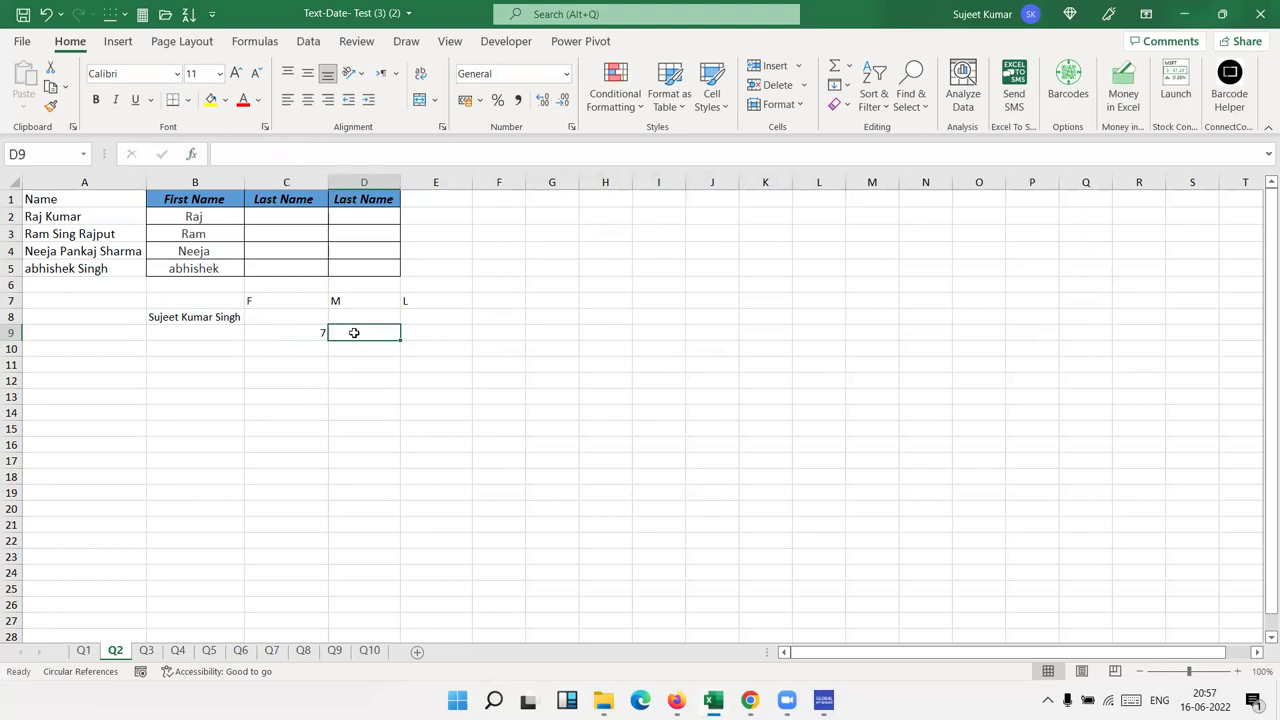
type("=find")
key("Tab")
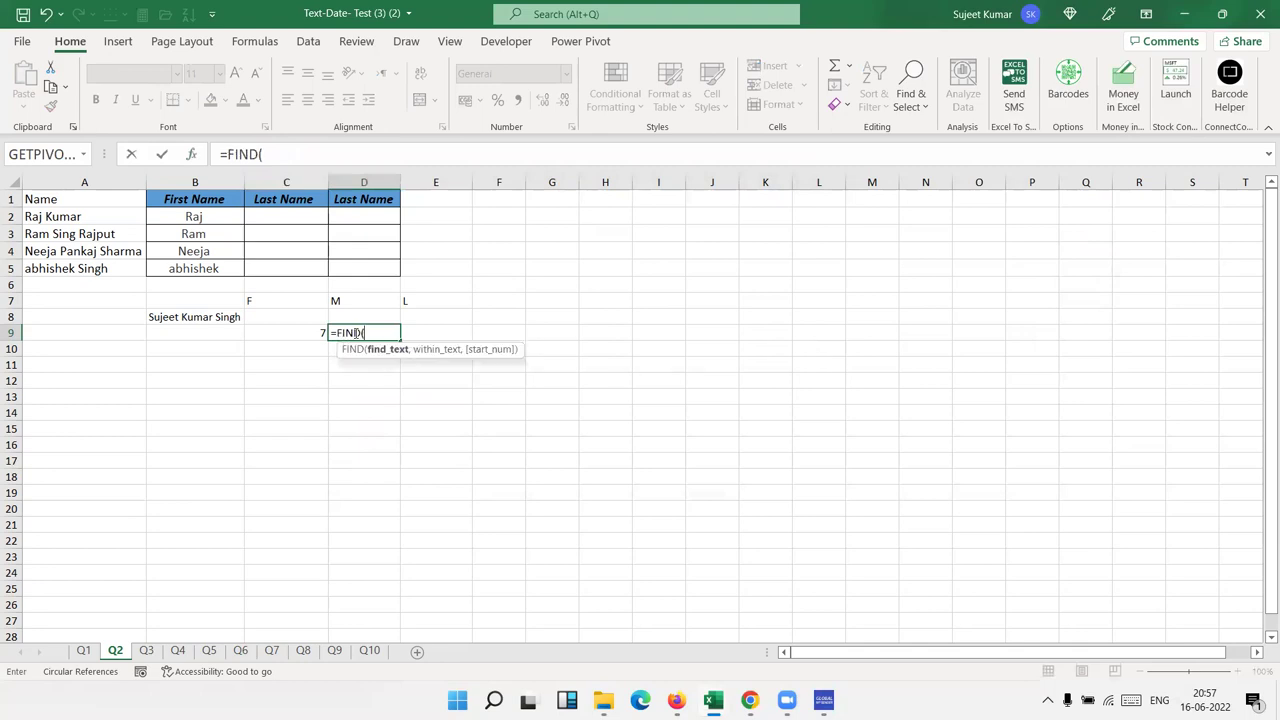
type("\" \",")
left_click(155, 316)
type(",")
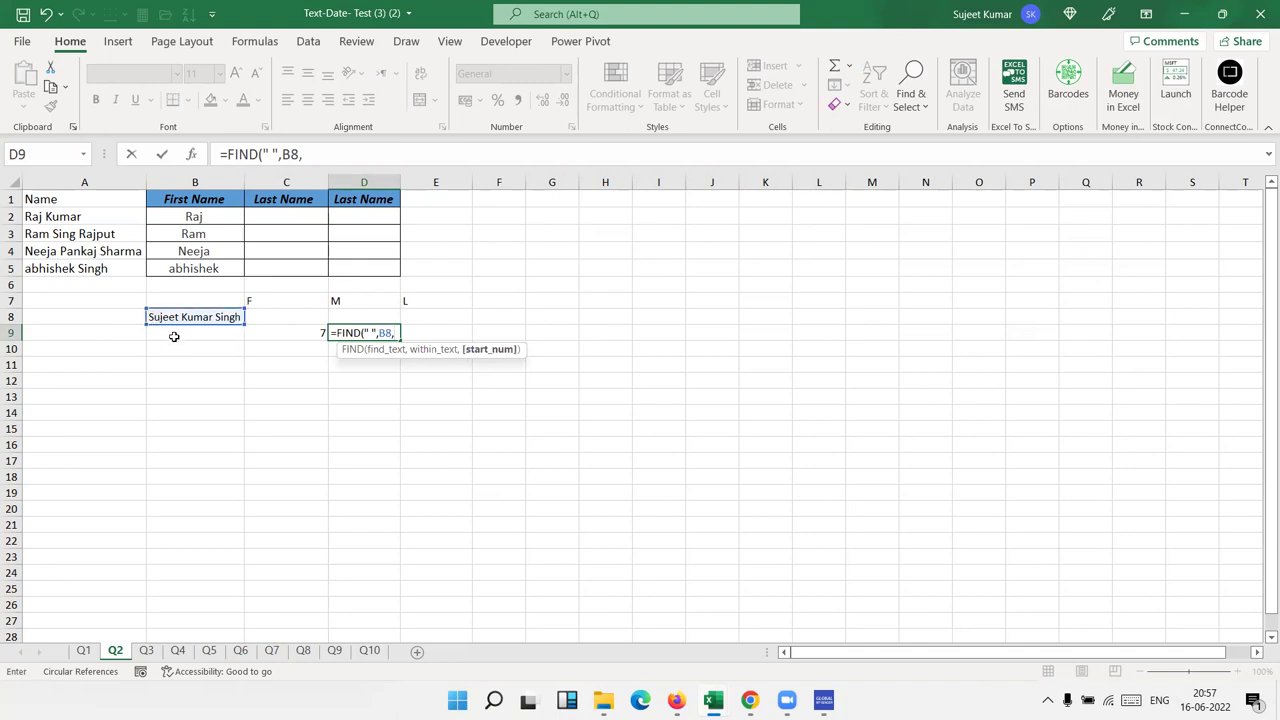
left_click(255, 330)
type("+1")
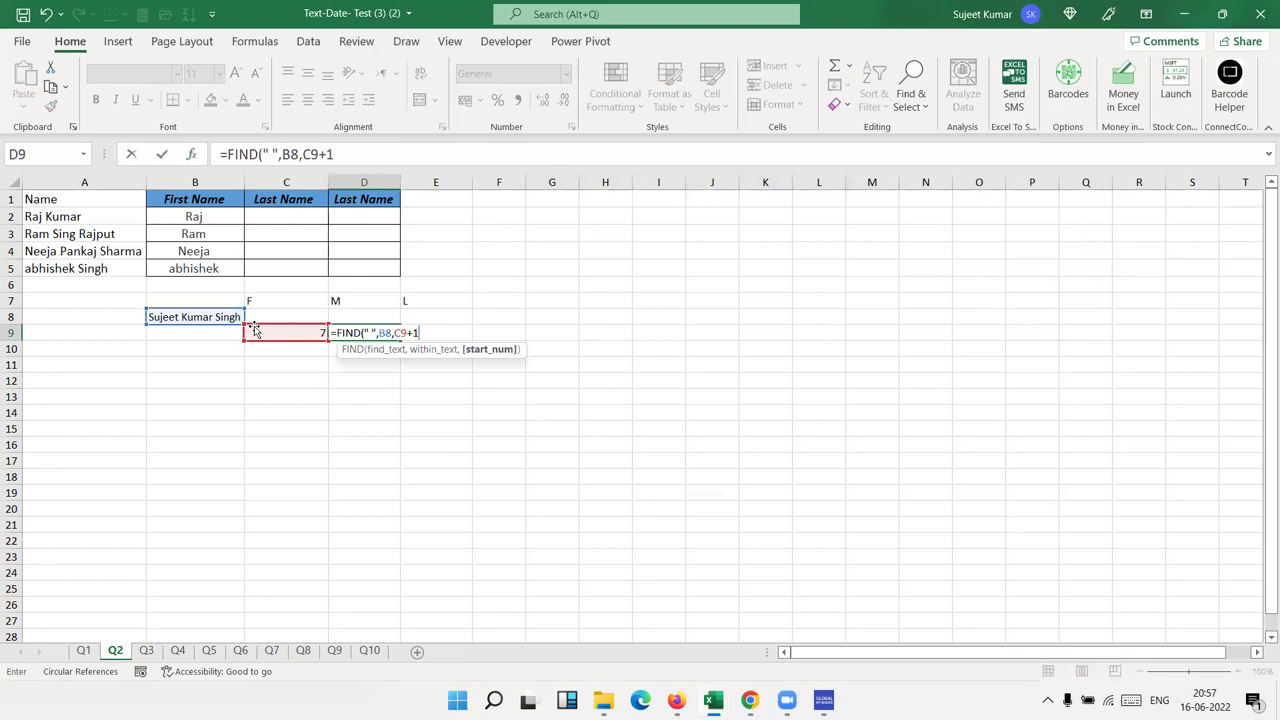
key("Return")
key("Up")
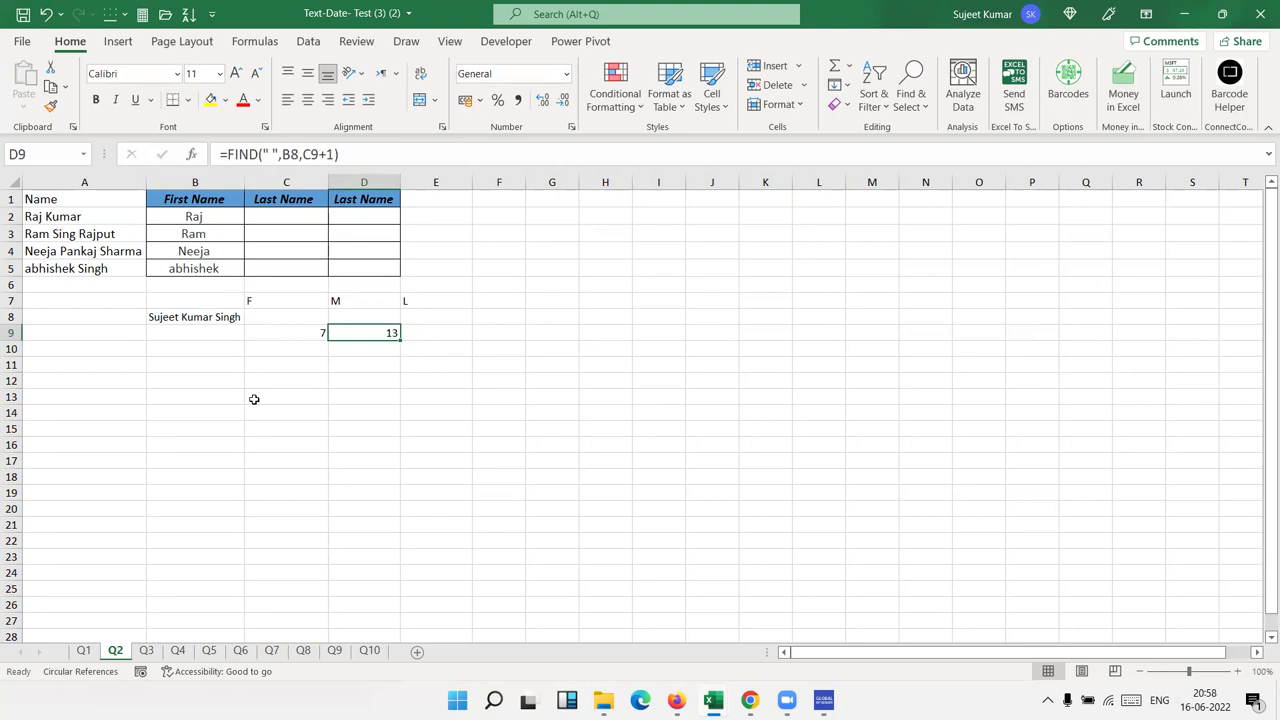
left_click(205, 232)
left_click(218, 268)
Step: Enter =LEFT(B8,C9-1) in C8 to extract the first name
left_click(253, 312)
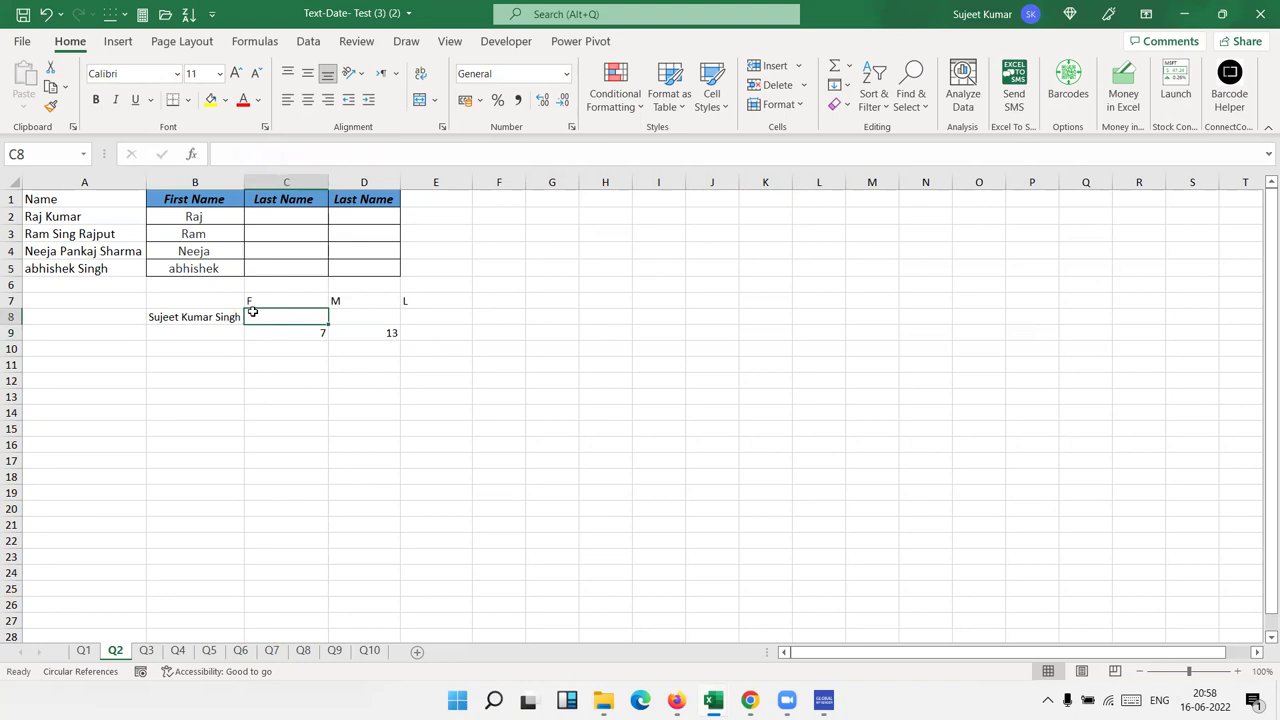
type("=")
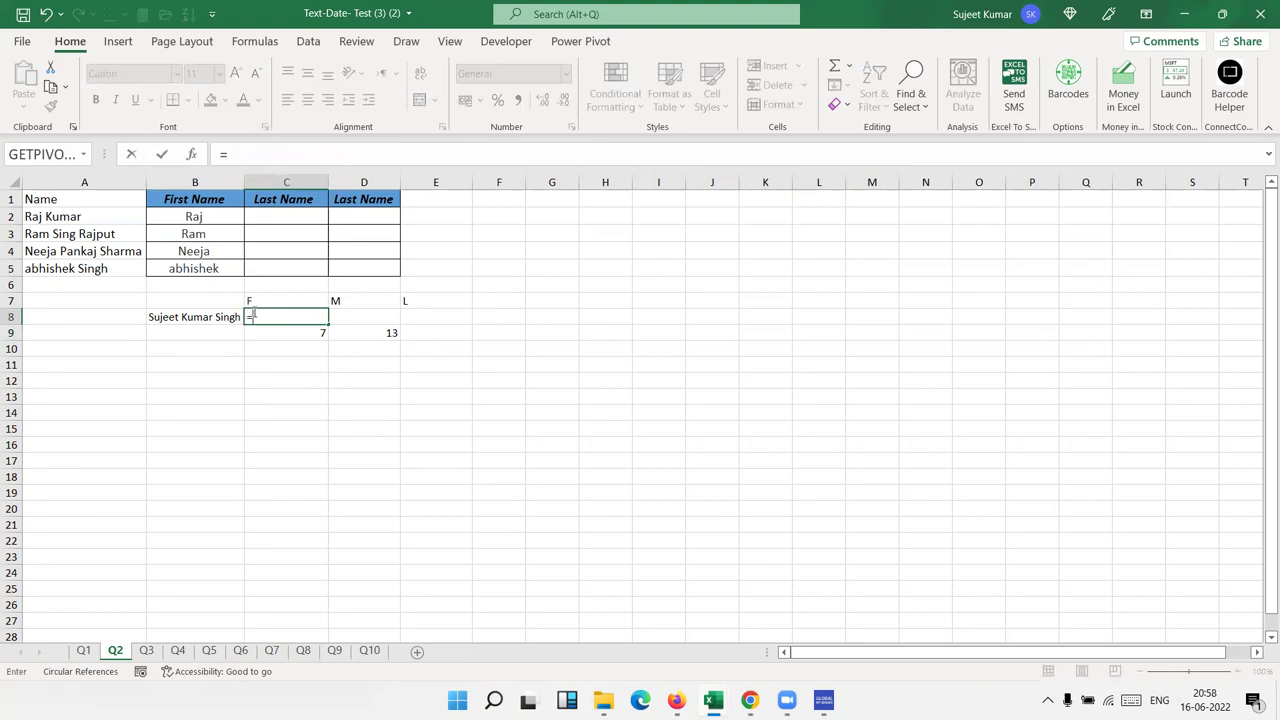
type("le")
key("Tab")
type("B8")
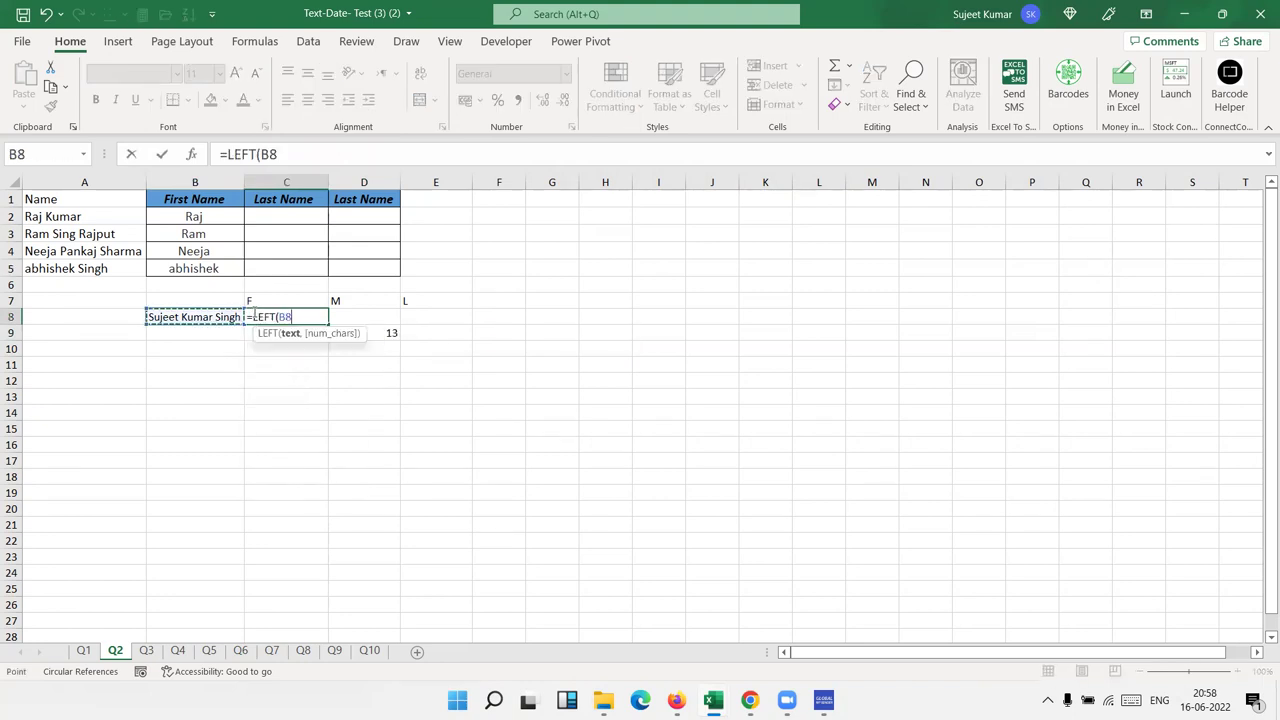
type(",")
key("Down")
type("-1")
key("Return")
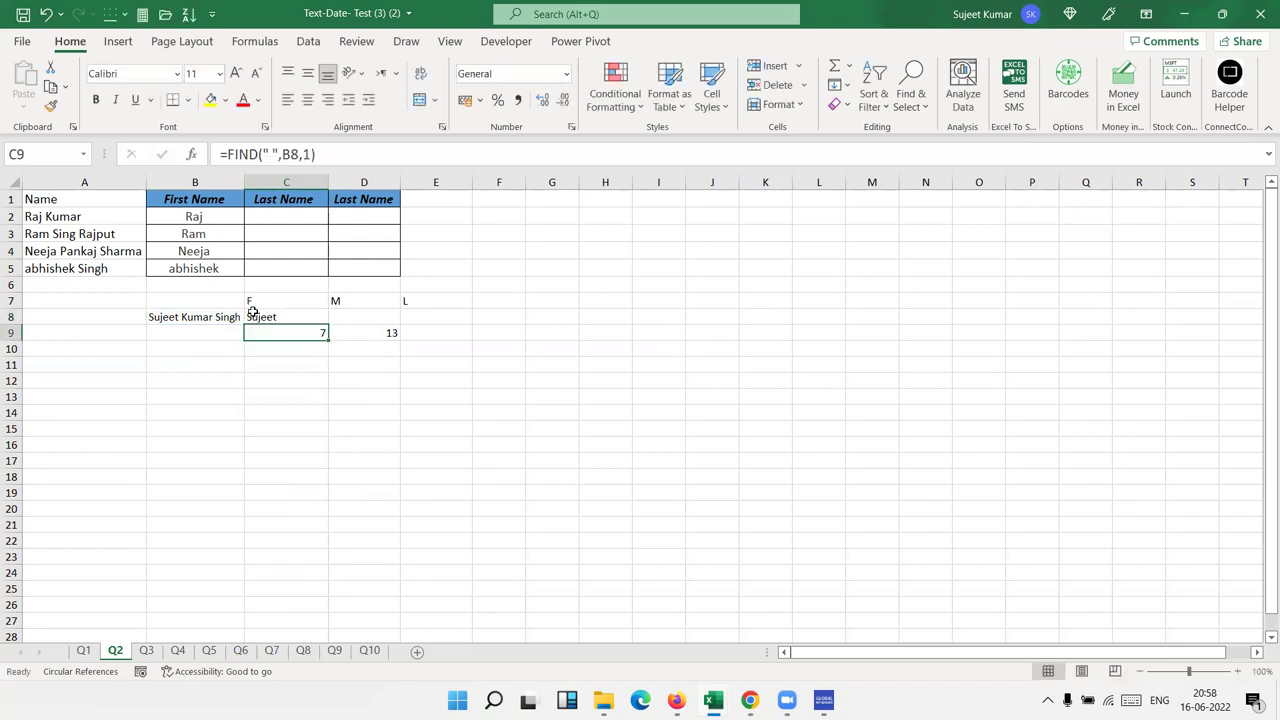
Step: Enter =MID(B8,C9+1,D9-C9) in D8 to extract the middle name
key("Right")
key("Up")
type("=mid")
key("Tab")
key("Left")
key("Left")
type(",")
key("Down")
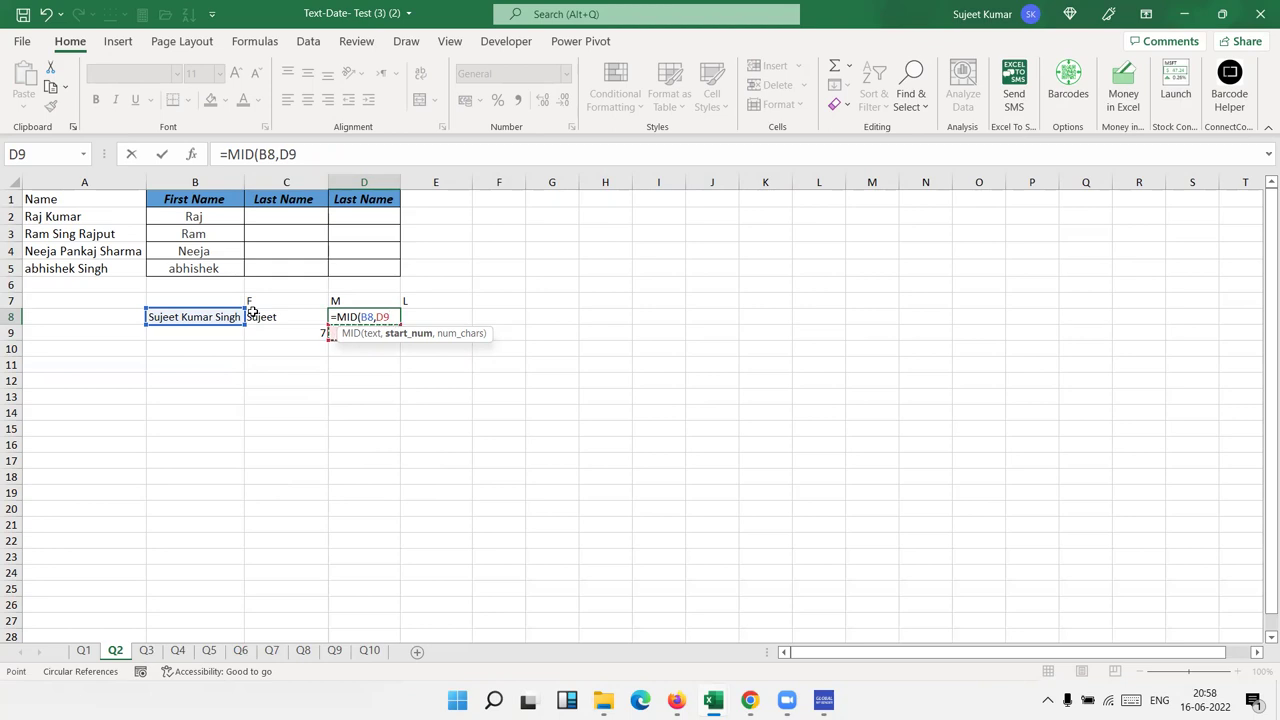
key("Left")
type("+1,")
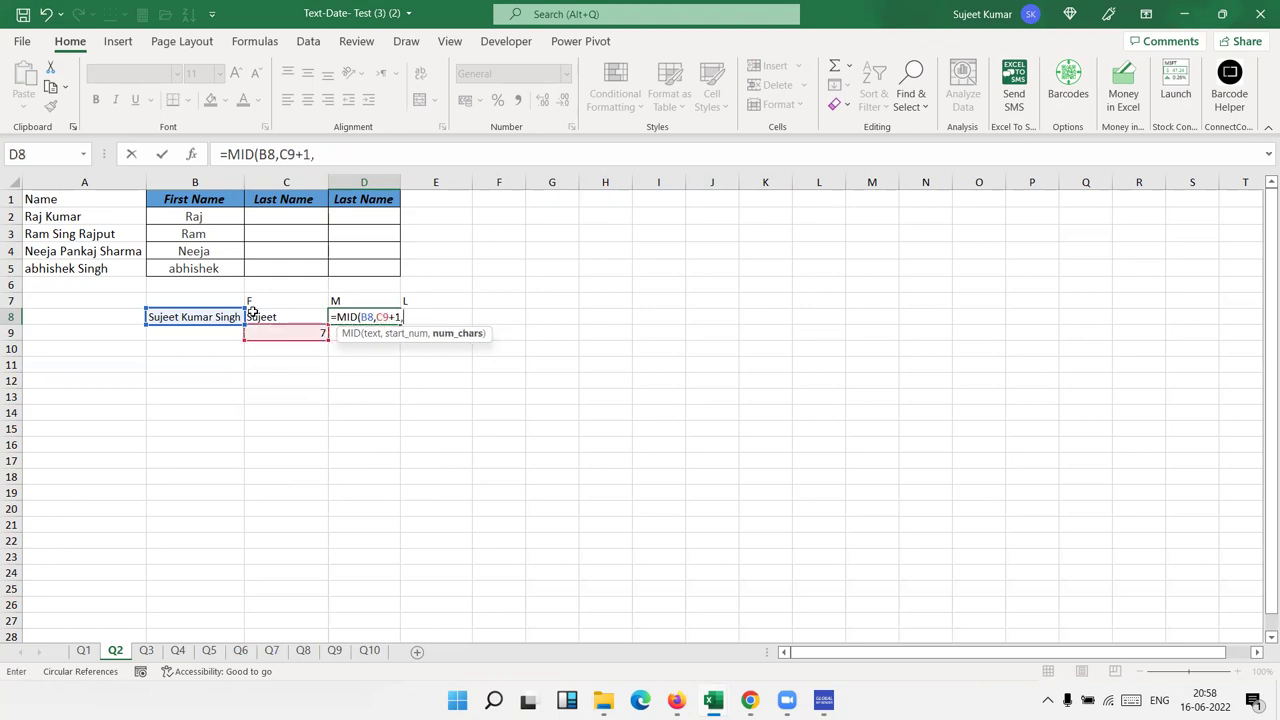
type("D9-")
left_click(253, 316)
key("Return")
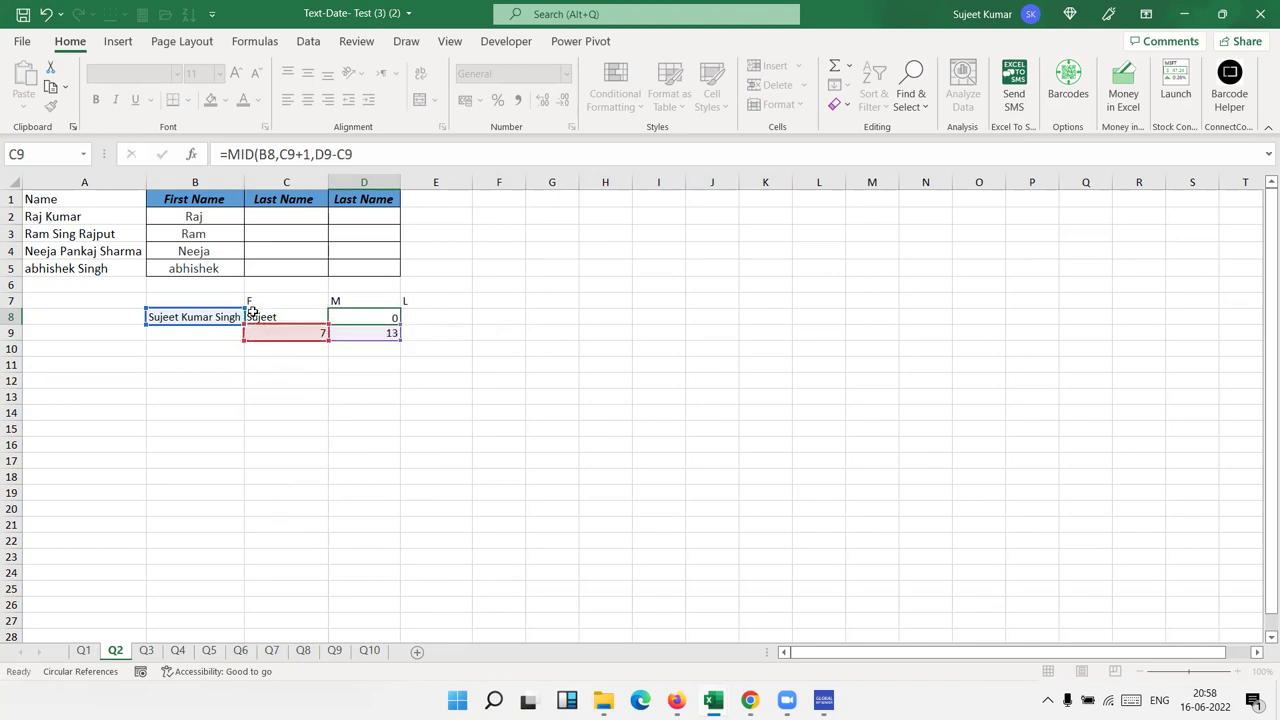
Step: Enter =RIGHT(B8,LEN(B8)-D9) in E8 to extract the last name
key("Up")
key("Right")
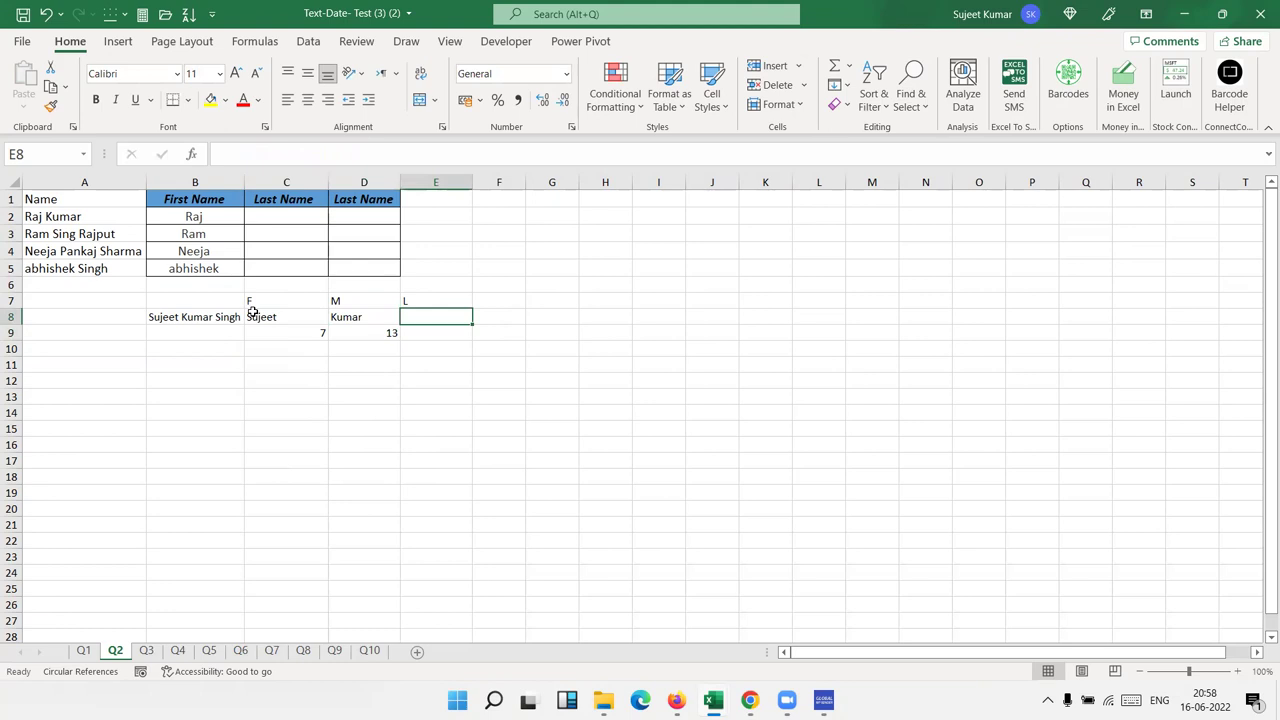
type("=")
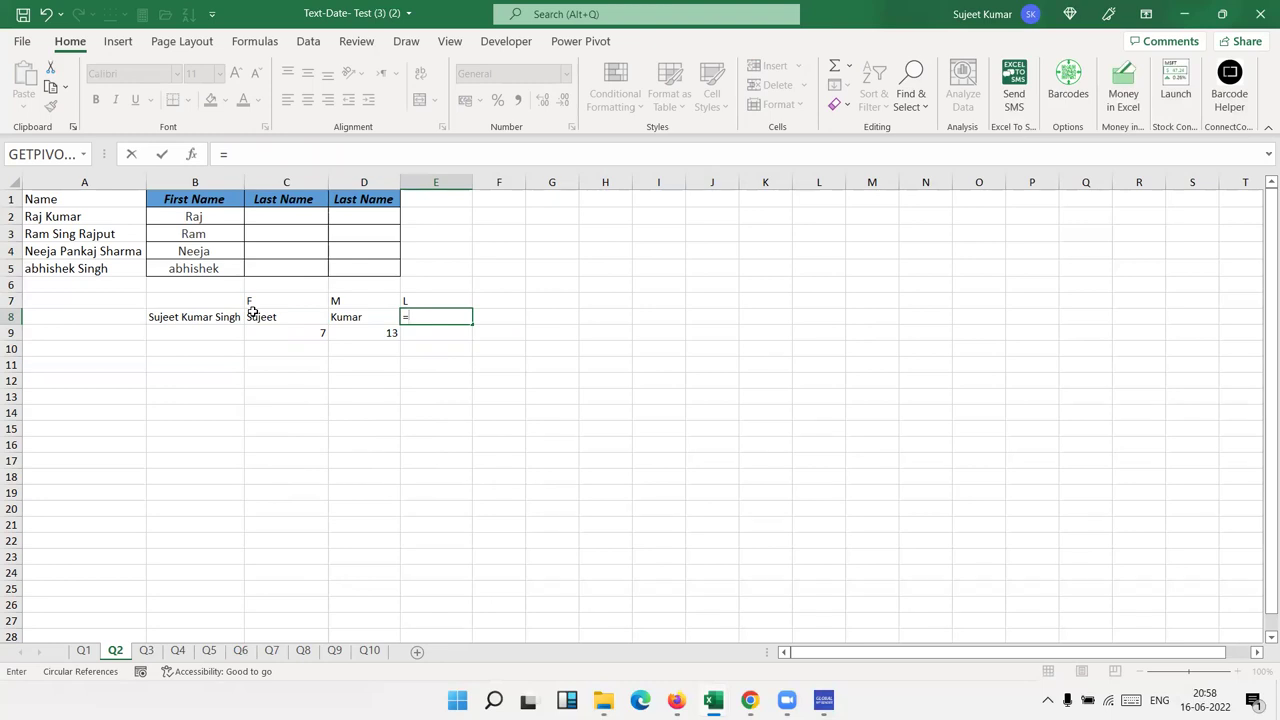
type("r")
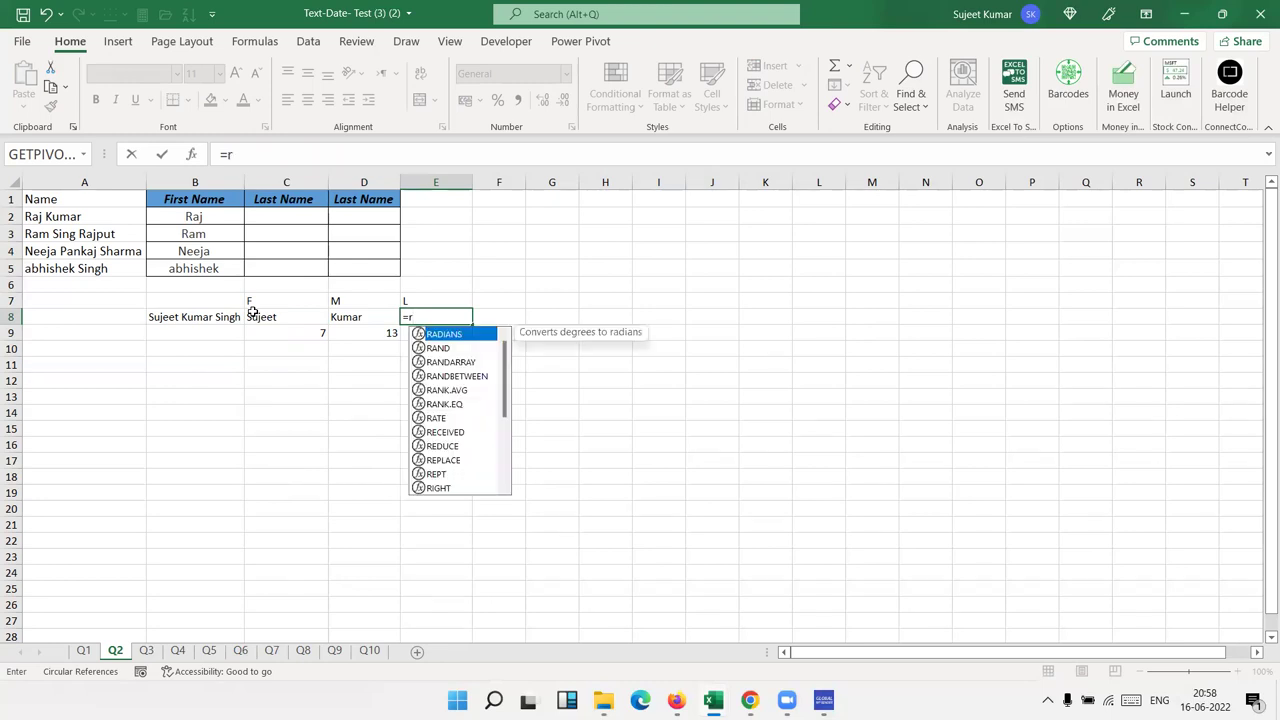
type("i")
key("Tab")
key("Left")
key("Left")
key("Left")
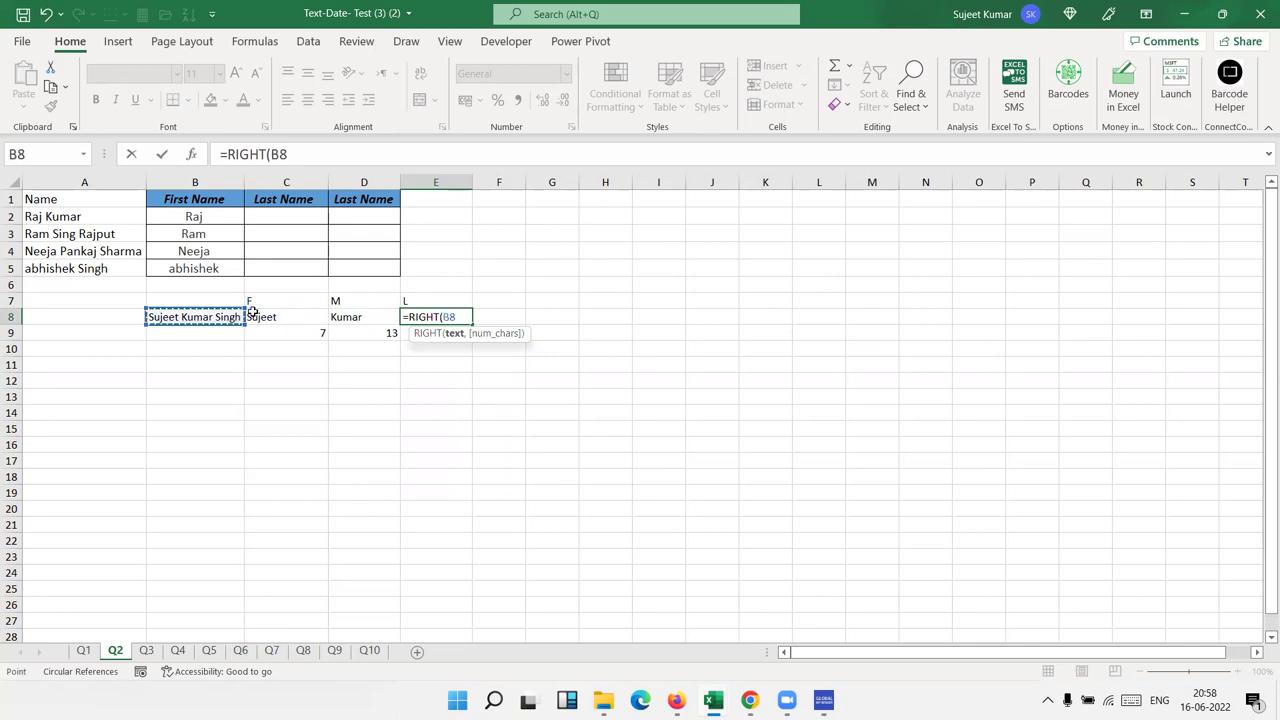
type(",len")
key("Tab")
key("Left")
key("Left")
key("Left")
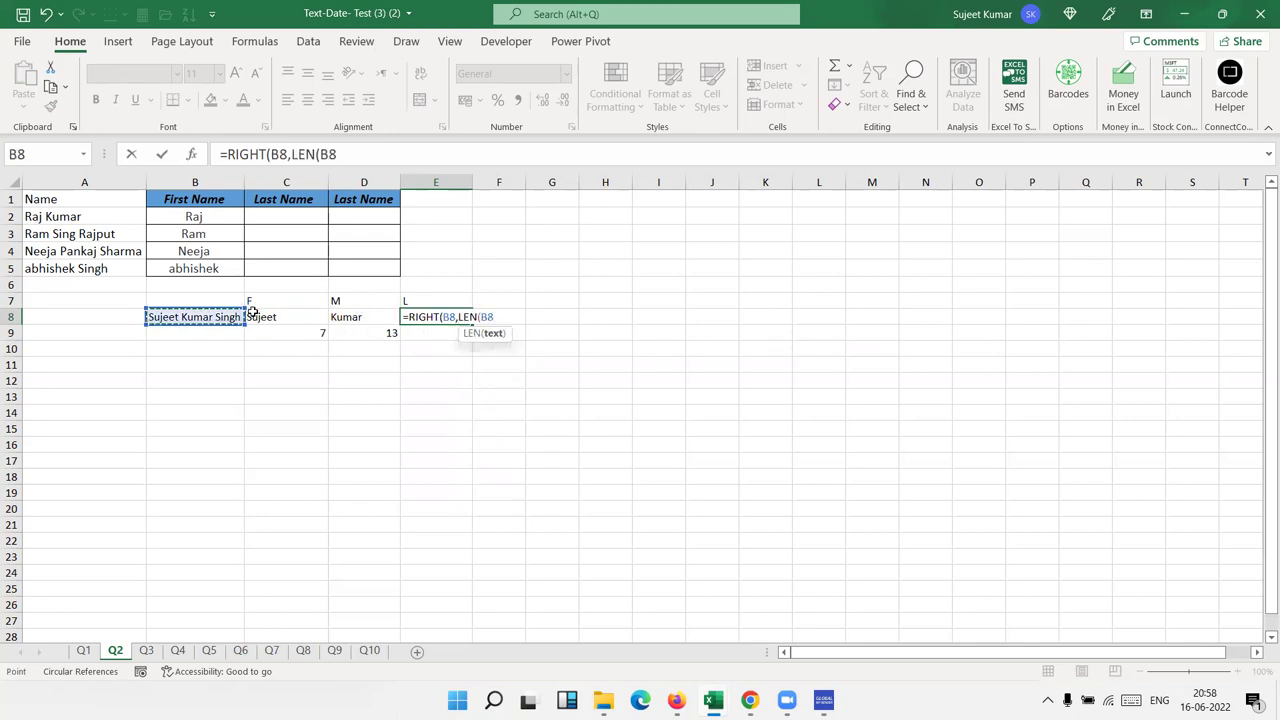
type(")")
key("Down")
key("Left")
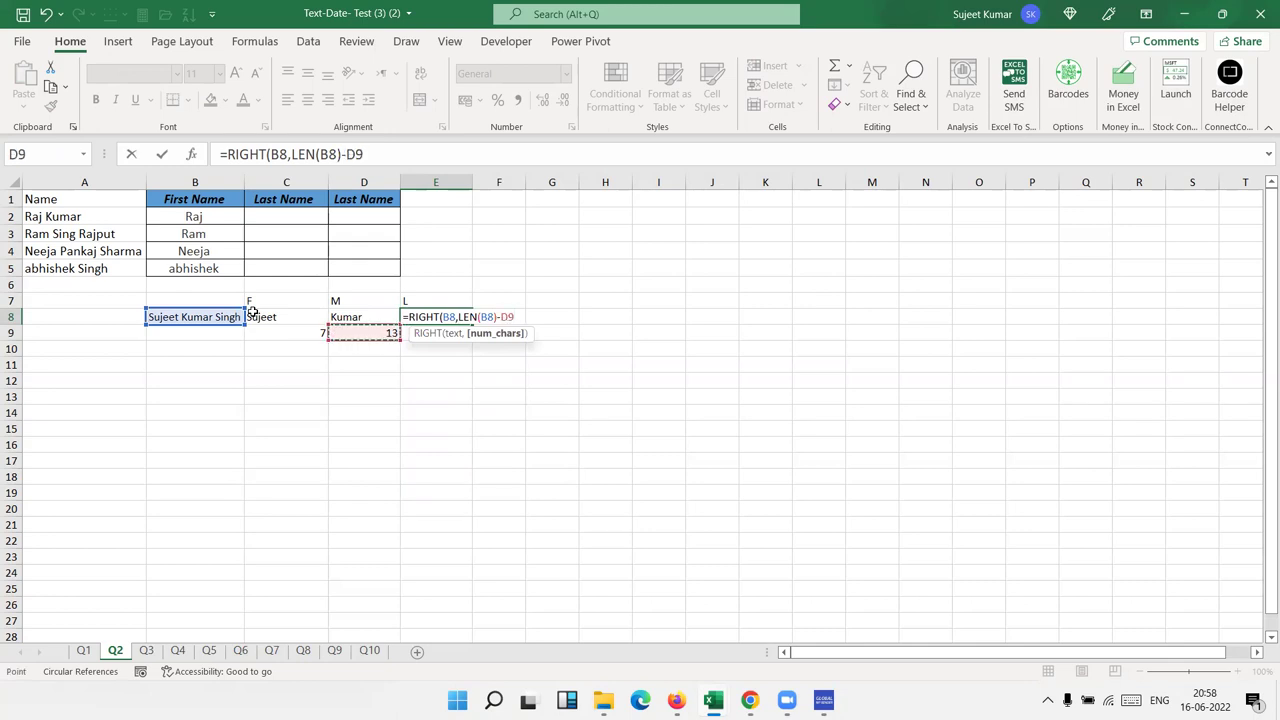
key("Return")
key("Return")
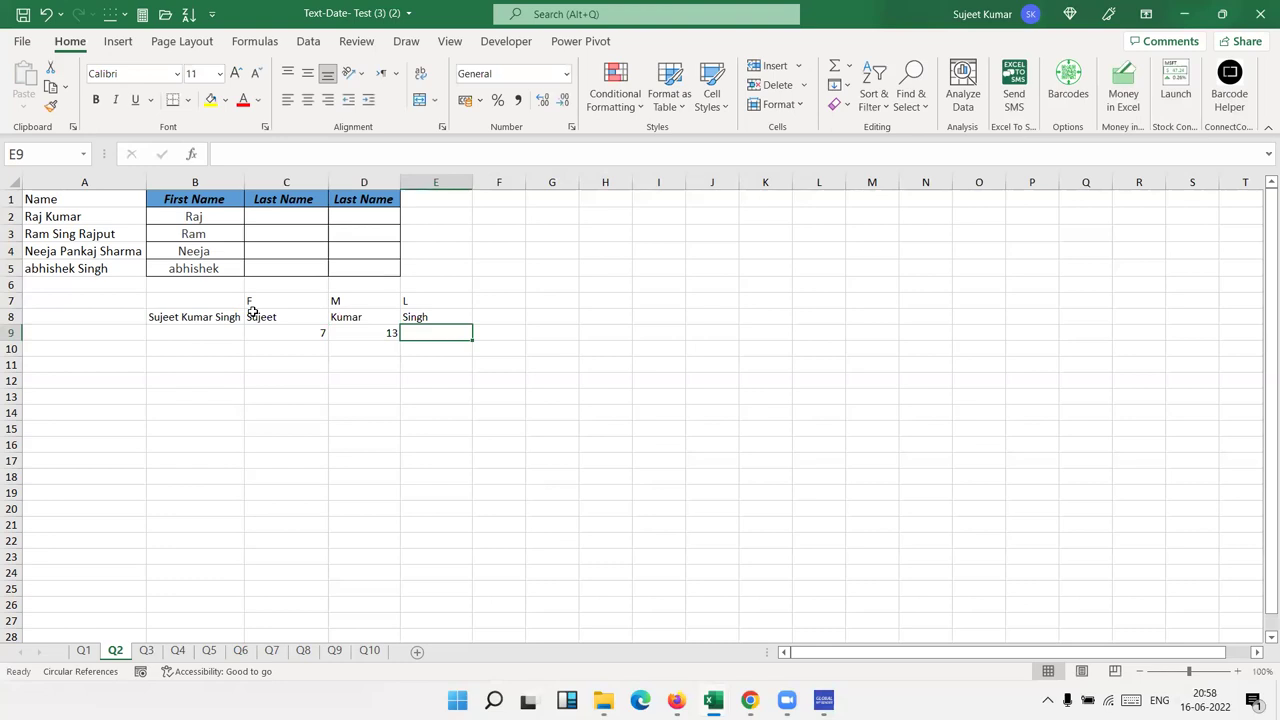
Step: Retype B8 as a shorter two-word sample name
key("Up")
key("Left")
key("Left")
key("Left")
type("Sujeet Kumar")
Step: Commit the two-word name in B8 and inspect the resulting #VALUE! errors
key("Return")
key("Right")
key("Right")
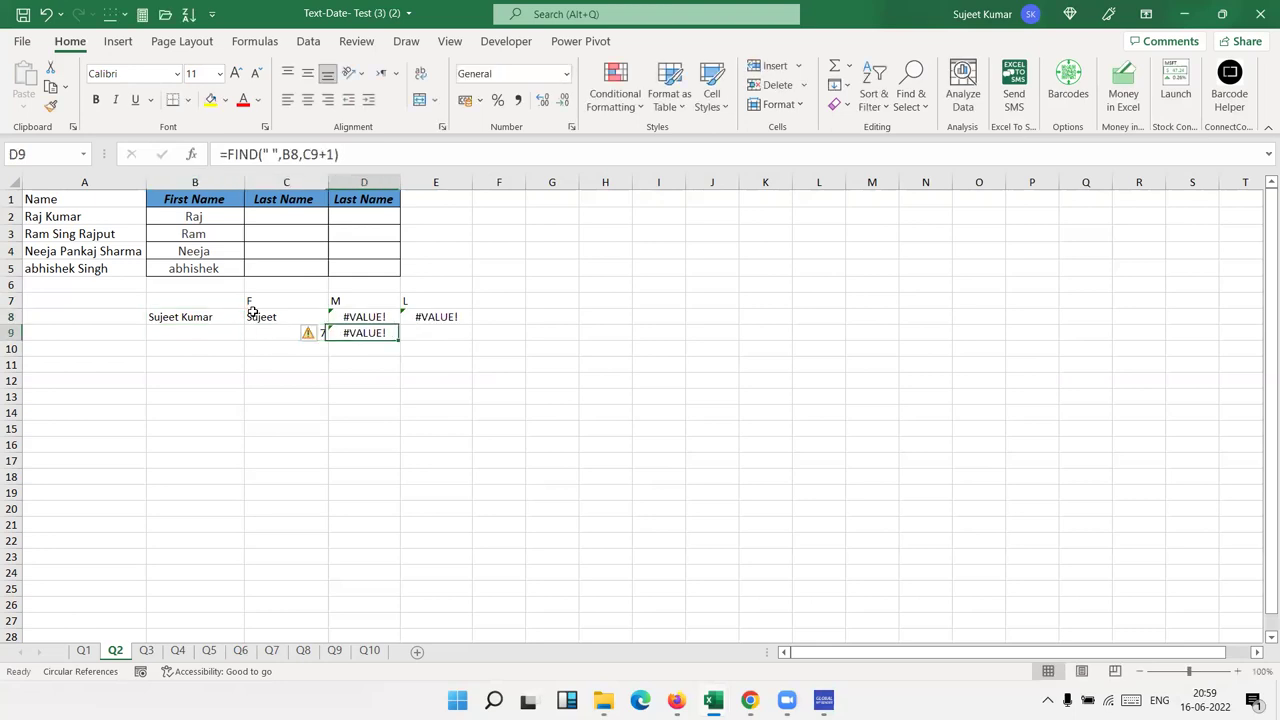
key("Right")
key("Up")
Step: Begin wrapping D8's MID formula in IFERROR
key("Left")
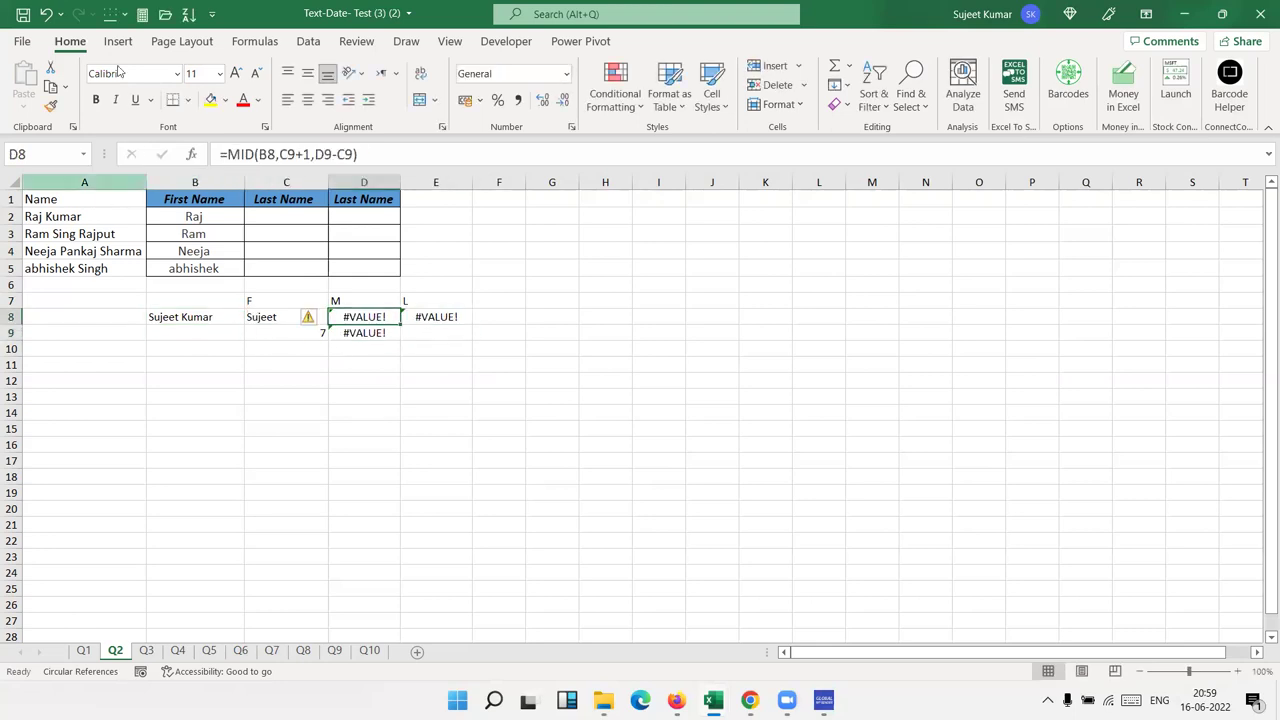
left_click(228, 154)
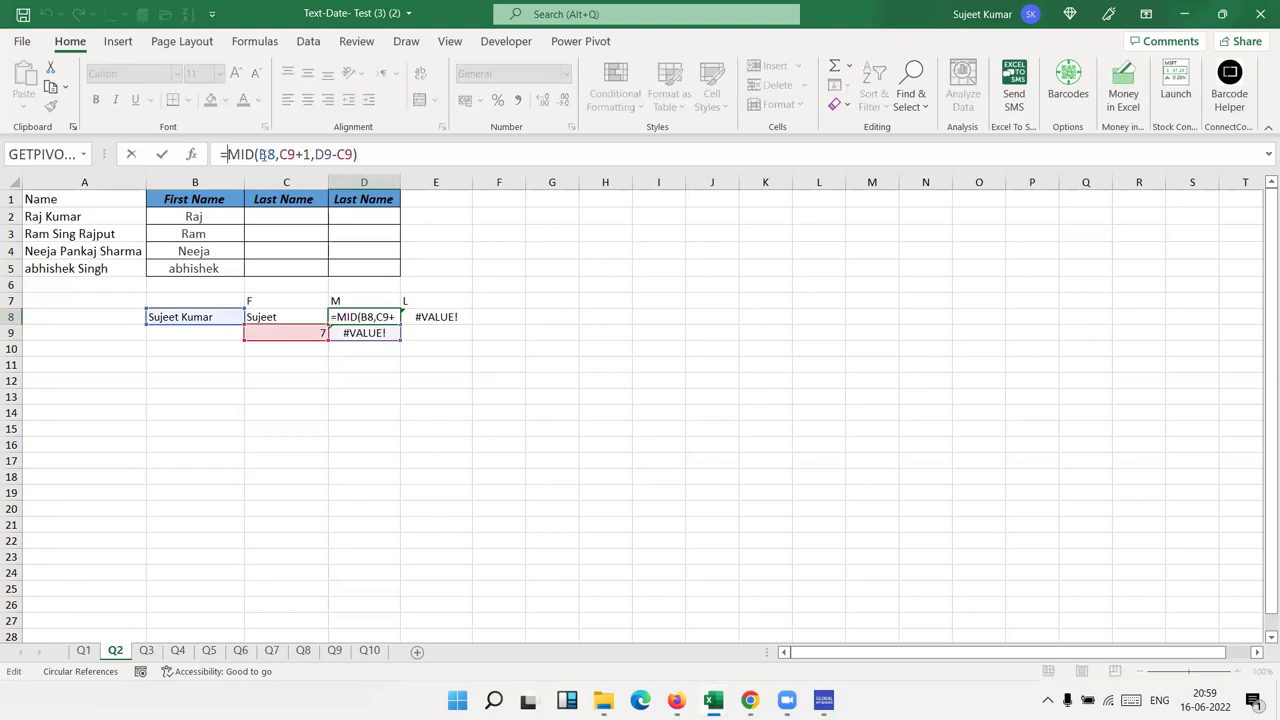
type("IF")
key("Down")
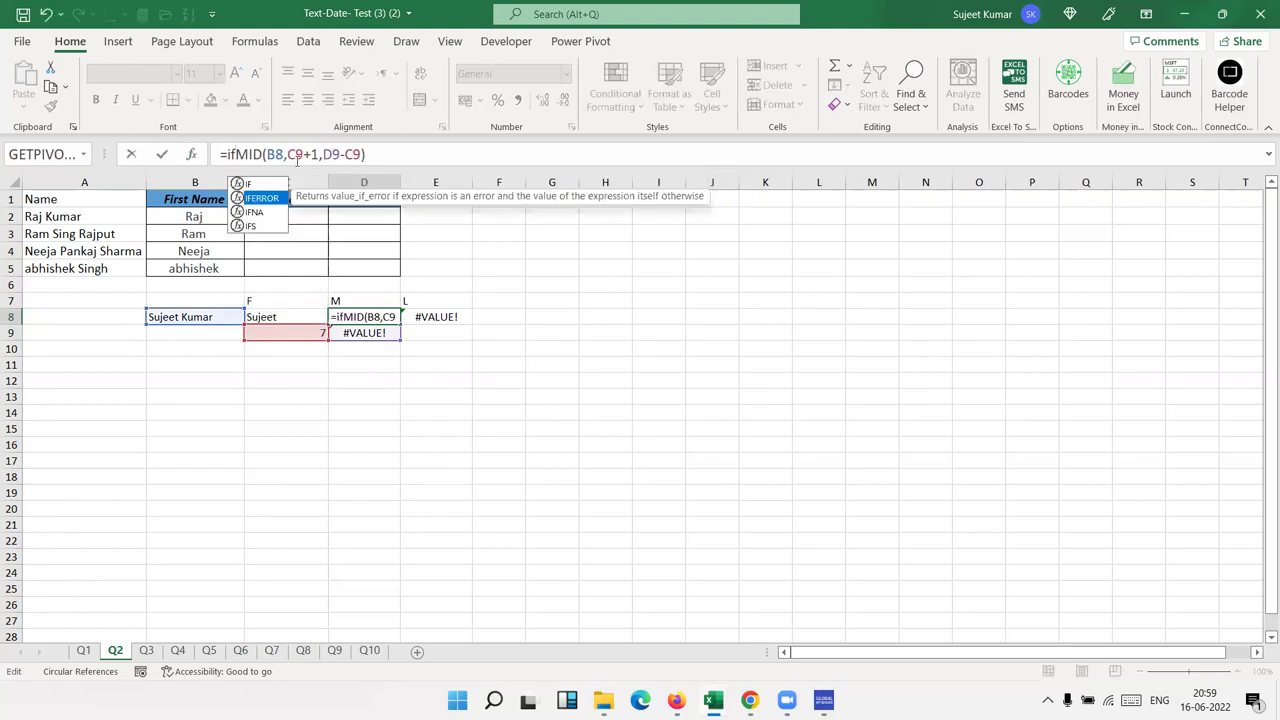
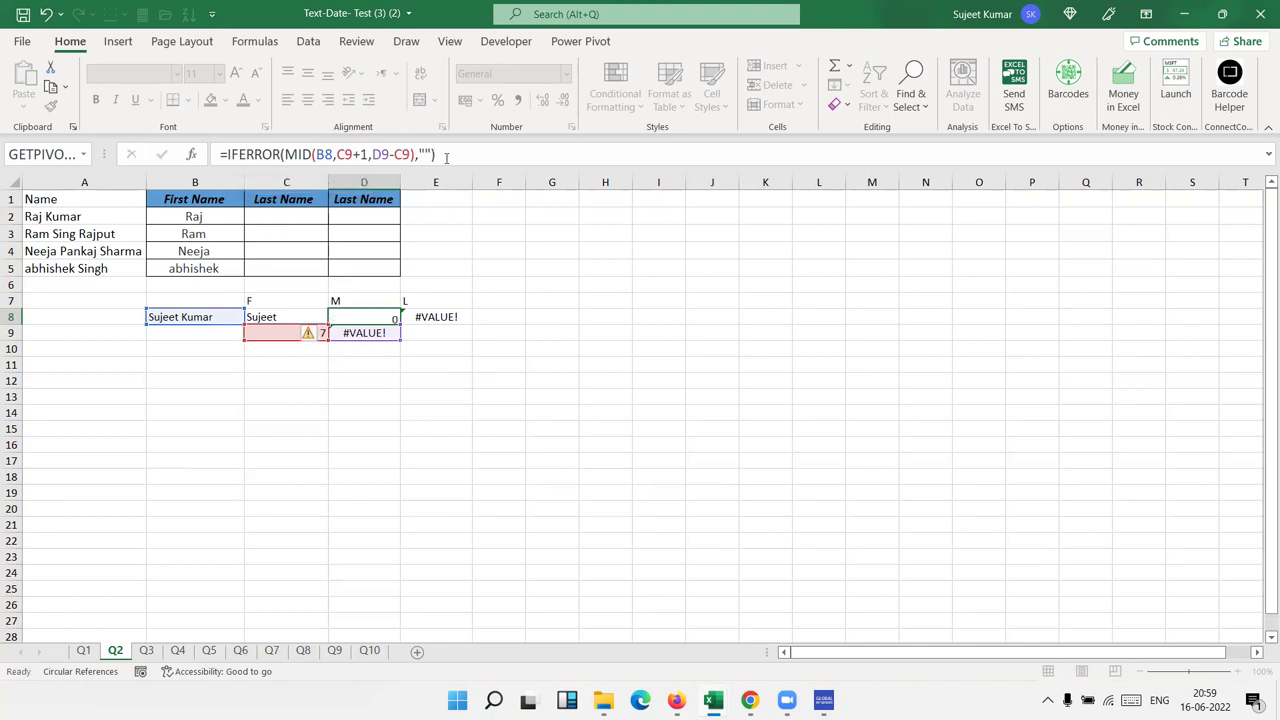
Step: Commit D8's formula and wrap E8's last-name formula in IFERROR
key("Tab")
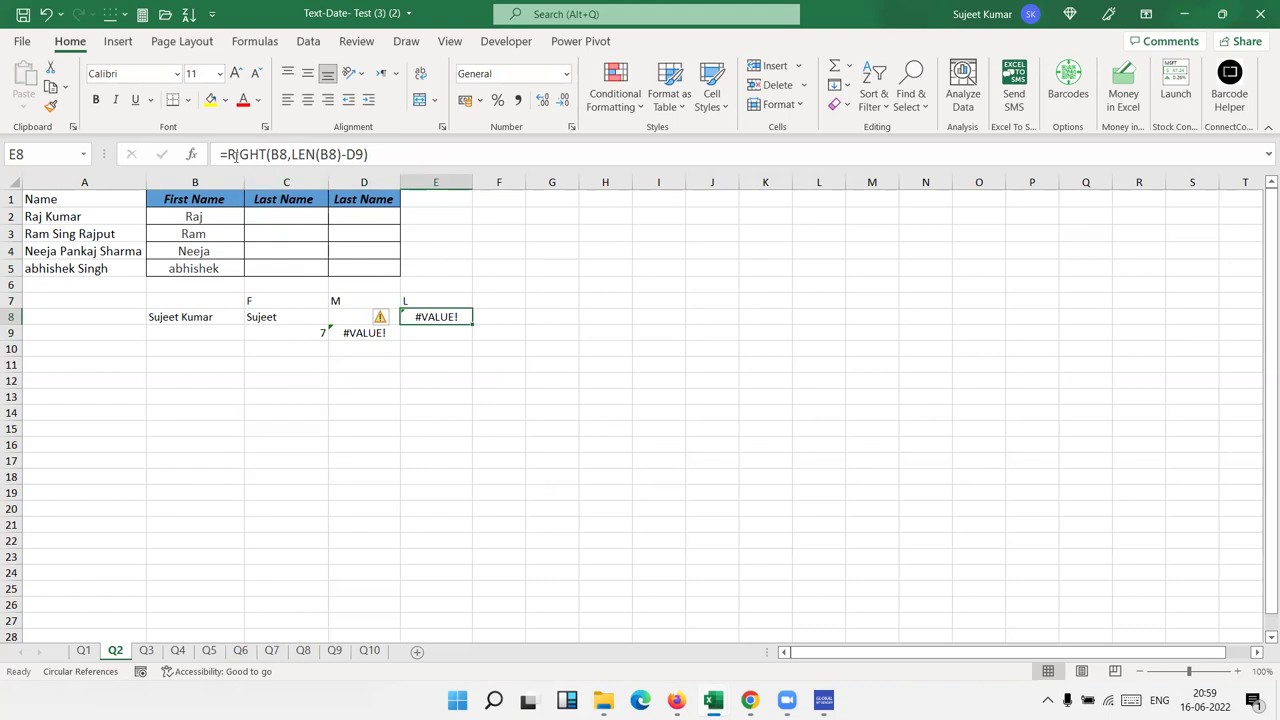
left_click(227, 154)
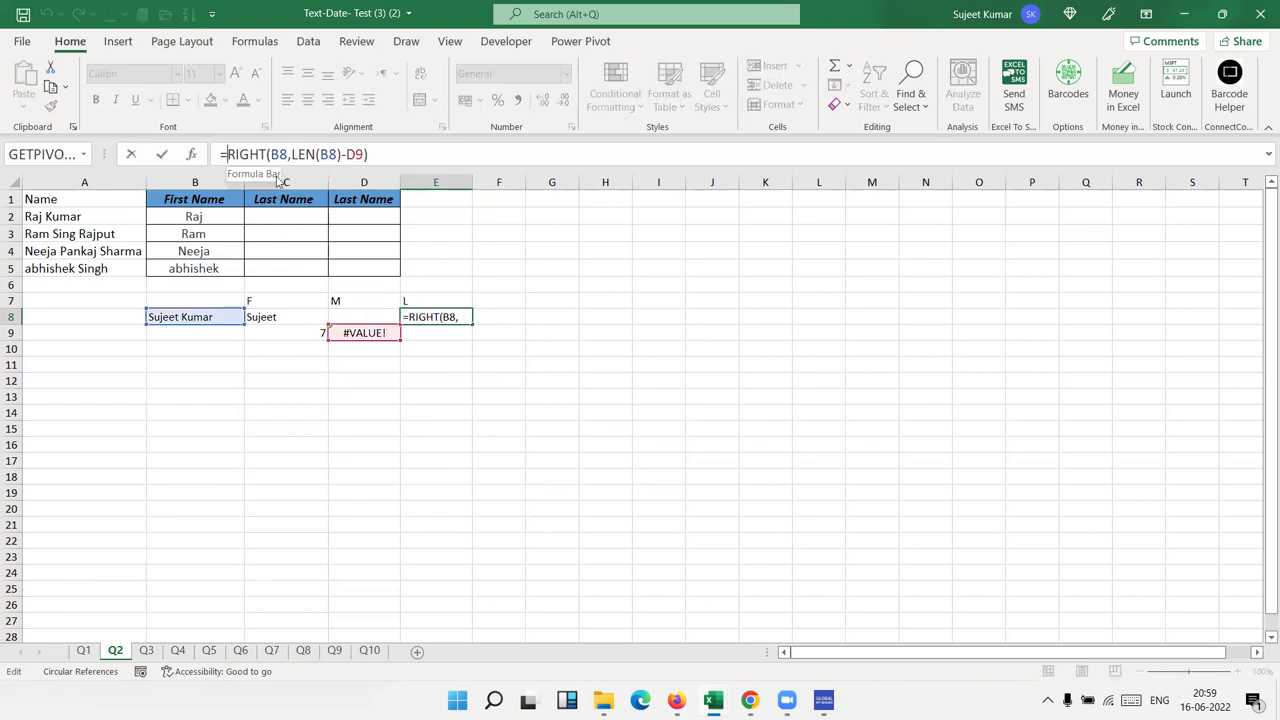
type("FIND(")
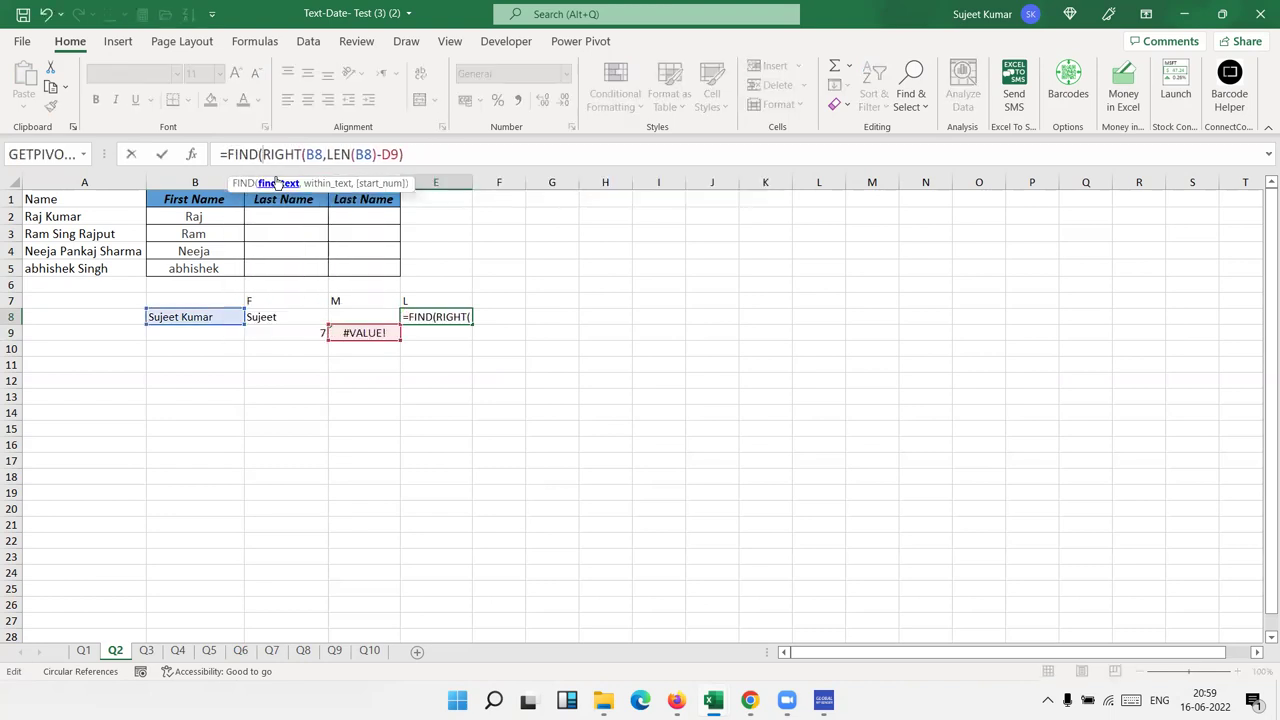
key("BackSpace")
key("BackSpace")
key("BackSpace")
key("BackSpace")
key("BackSpace")
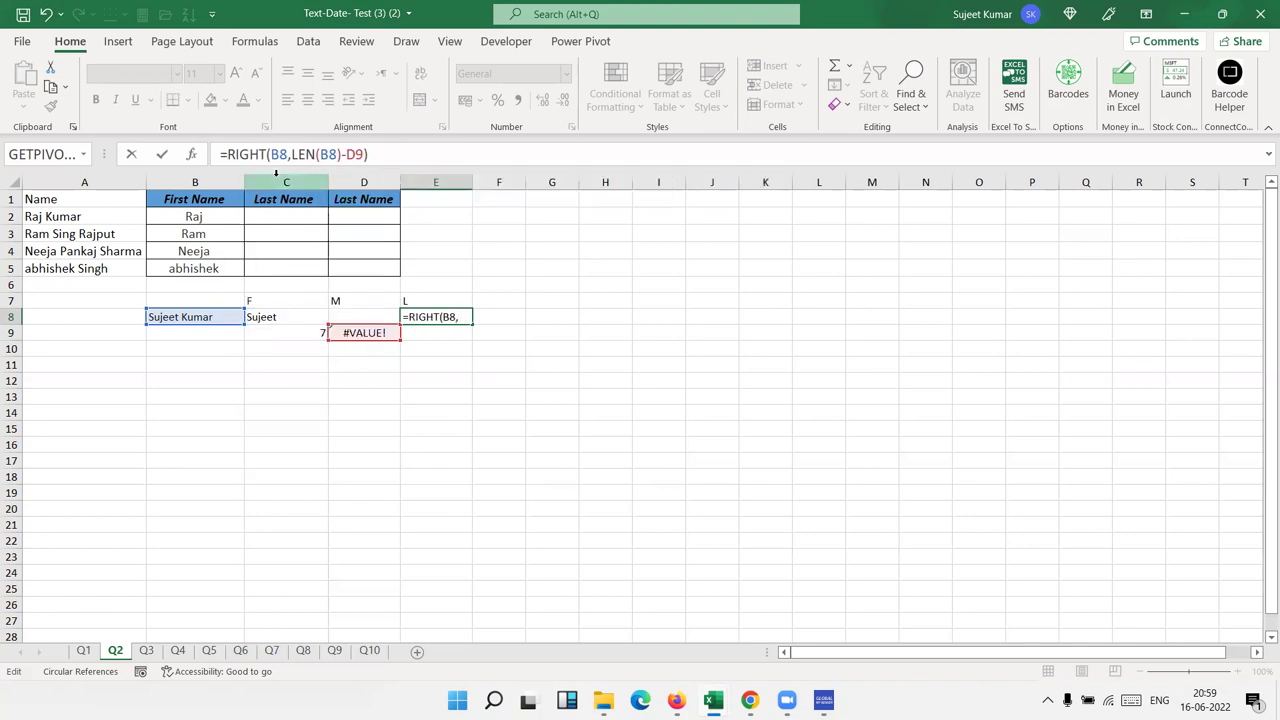
type("if")
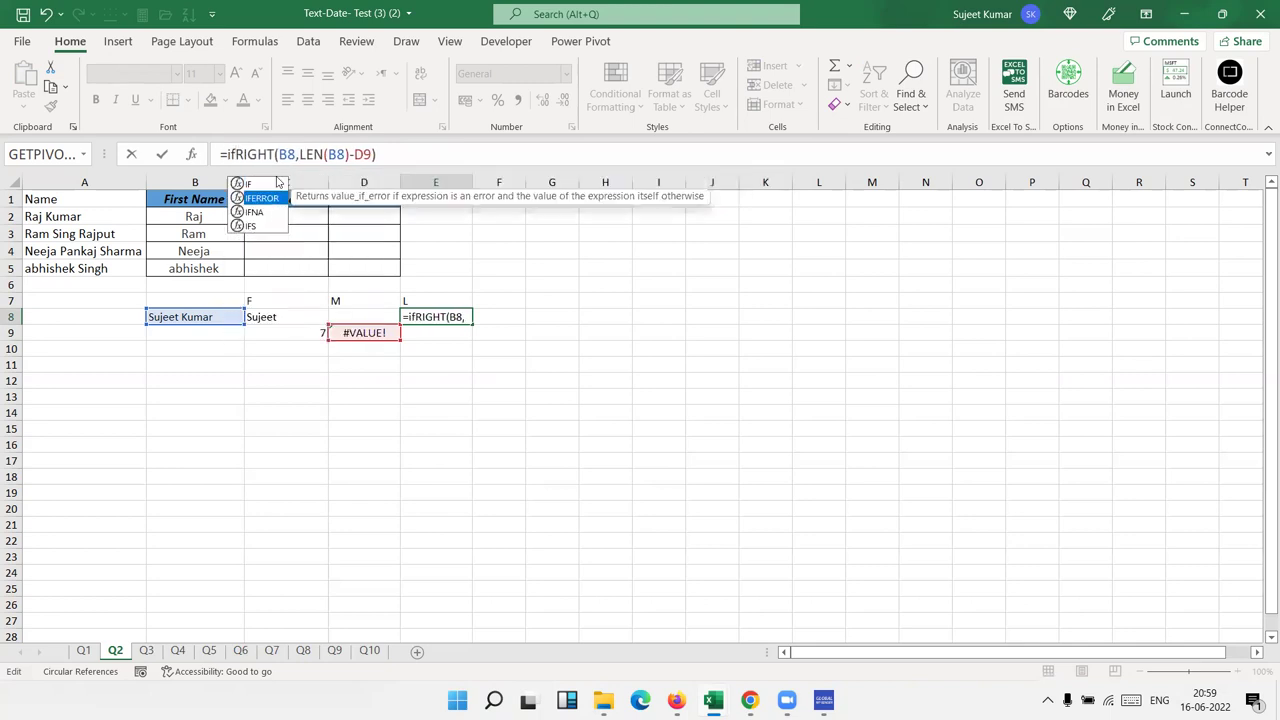
key("Tab")
Step: Add RIGHT(B8,LEN(B8)-C9) as E8's IFERROR fallback and enter the formula
left_click(454, 158)
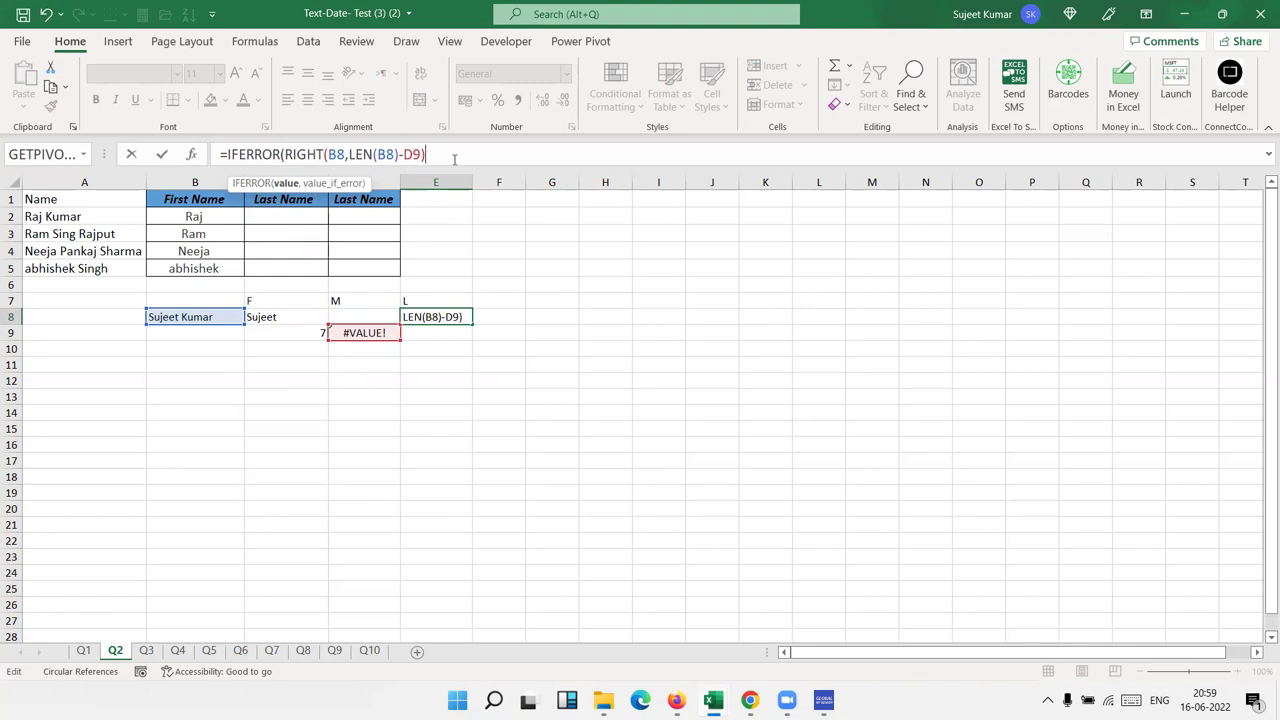
type(",")
type("ri")
key("Tab")
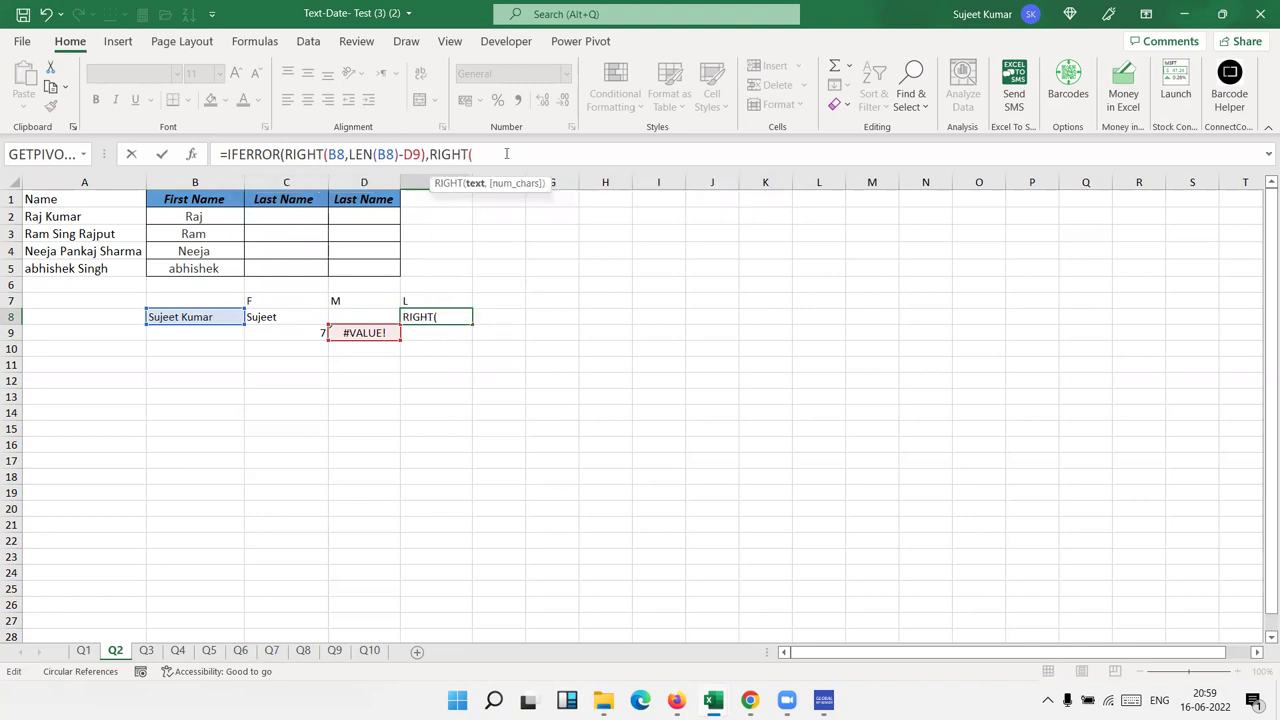
left_click(169, 318)
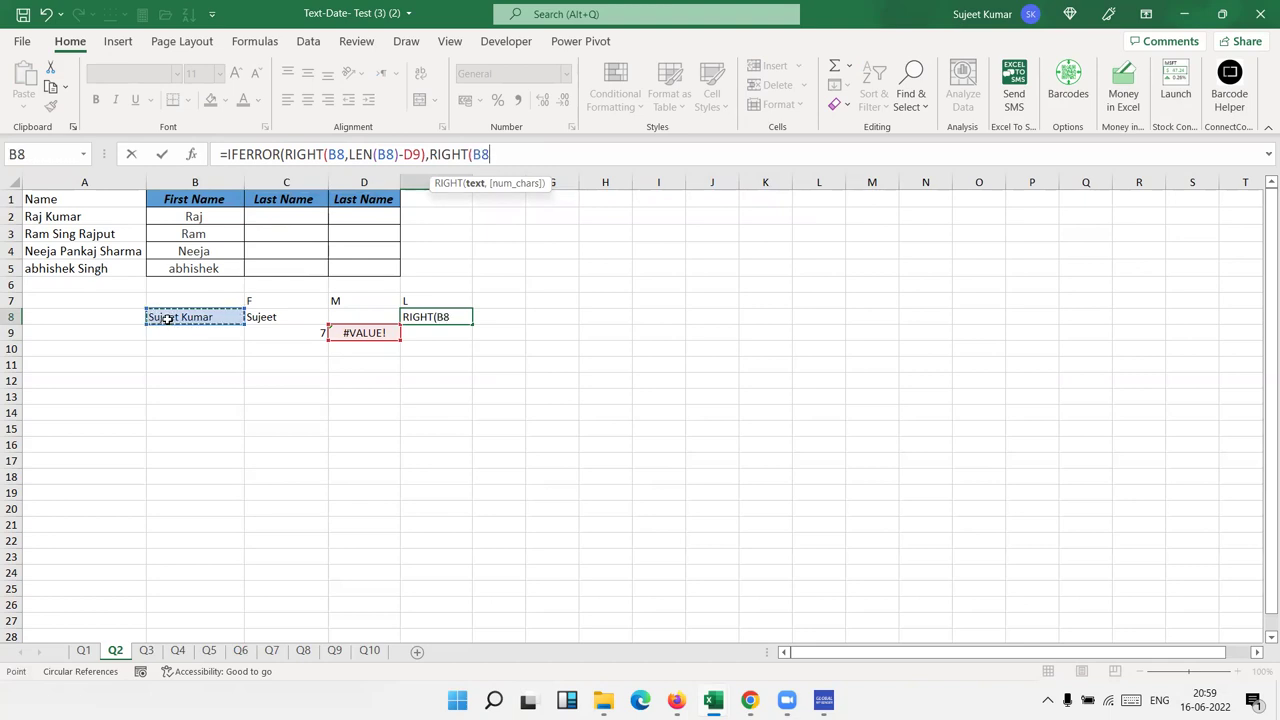
type(",")
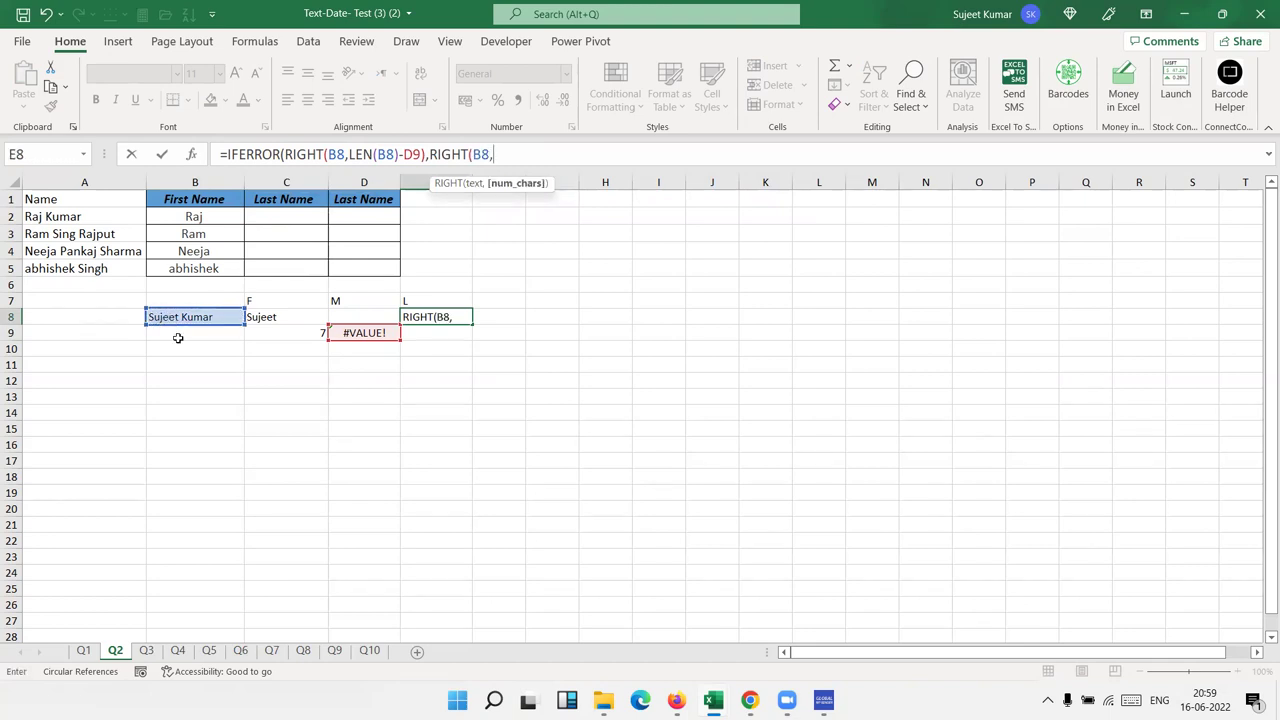
type("LEN(")
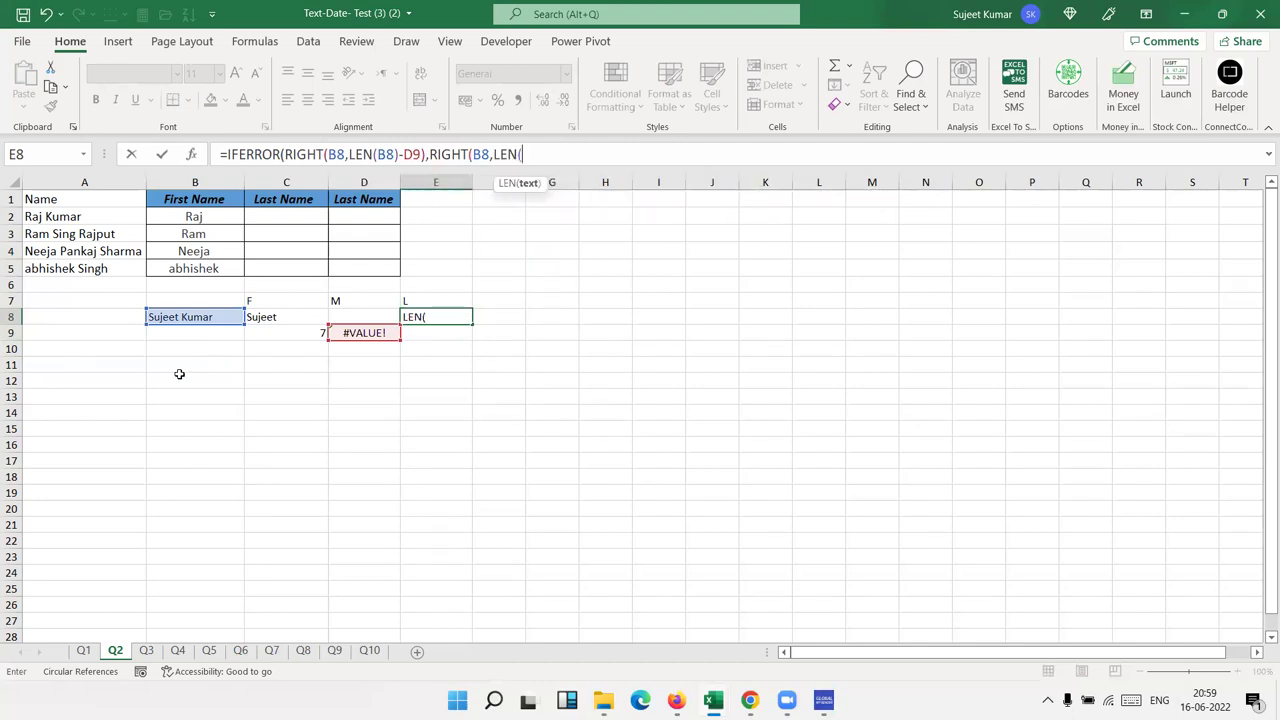
left_click(216, 318)
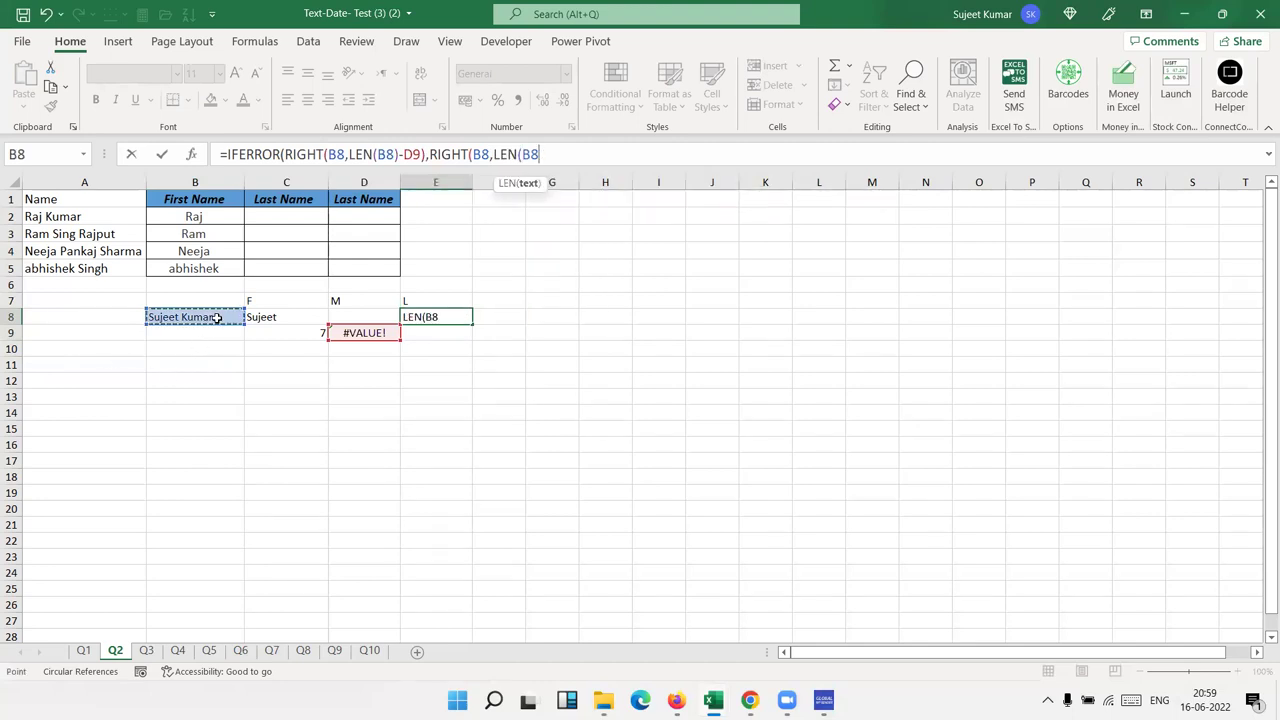
type(")-")
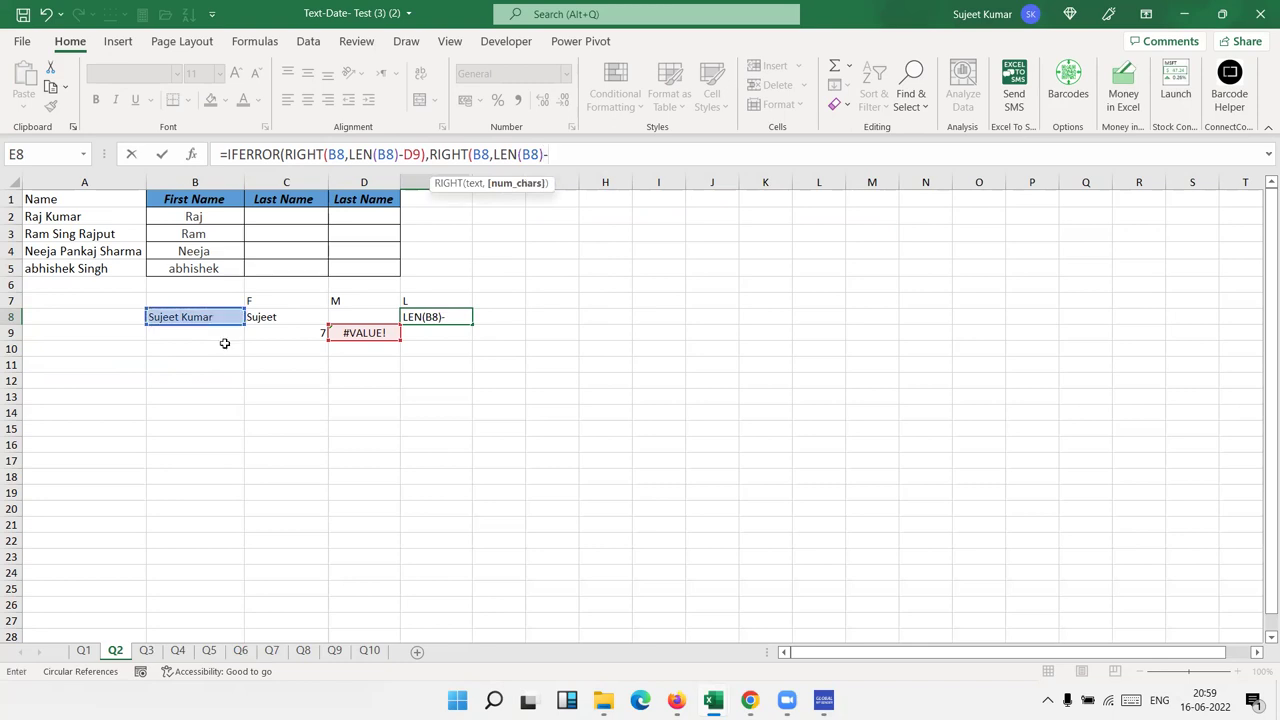
left_click(283, 334)
type(")")
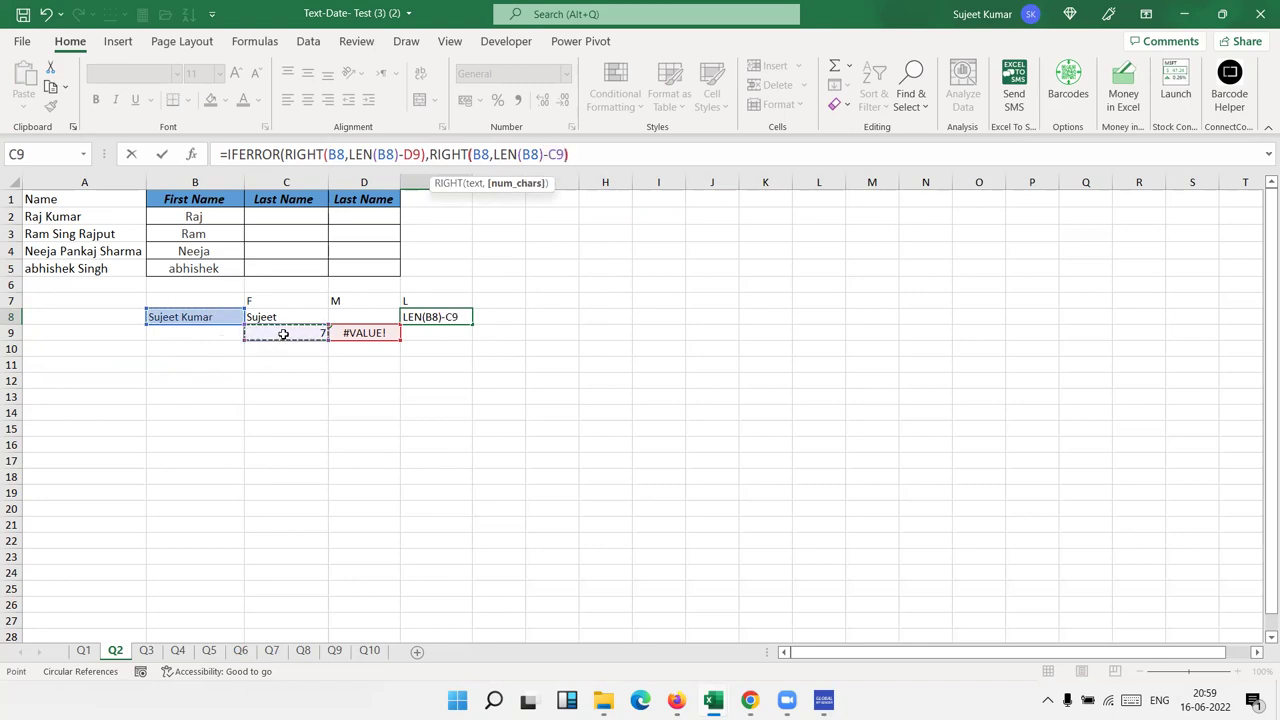
key("Return")
key("Return")
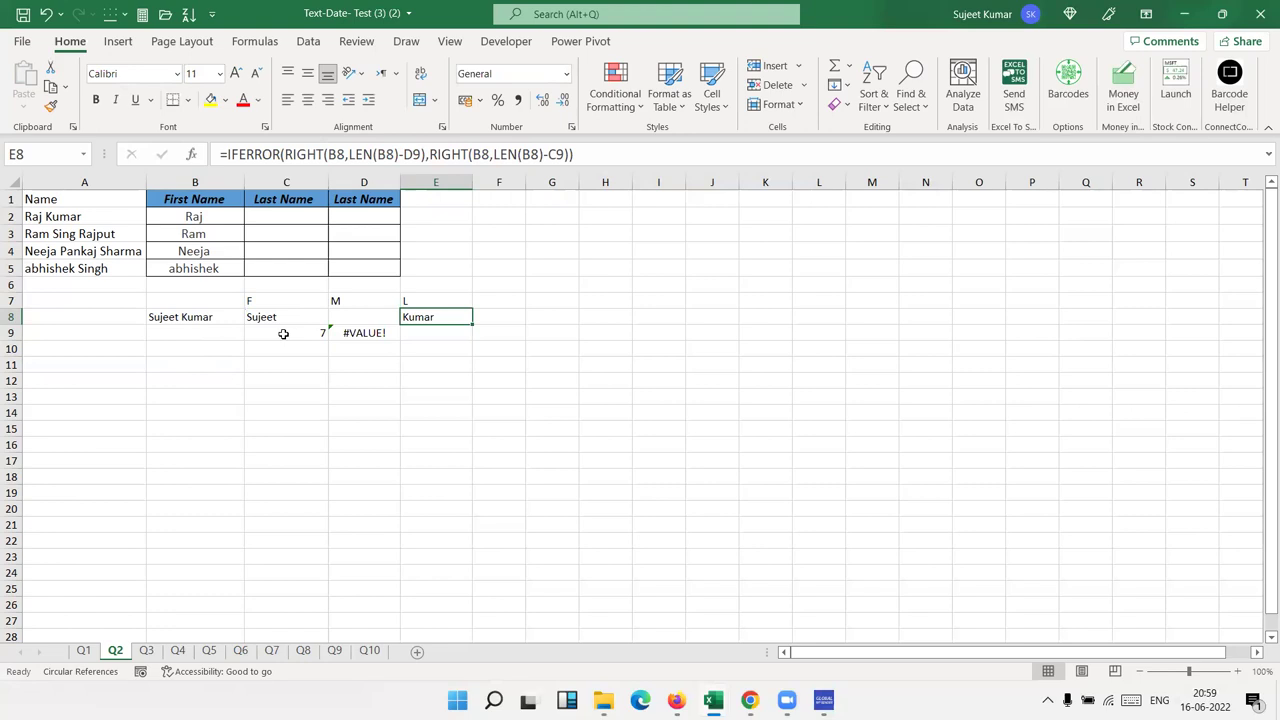
double_click(290, 154)
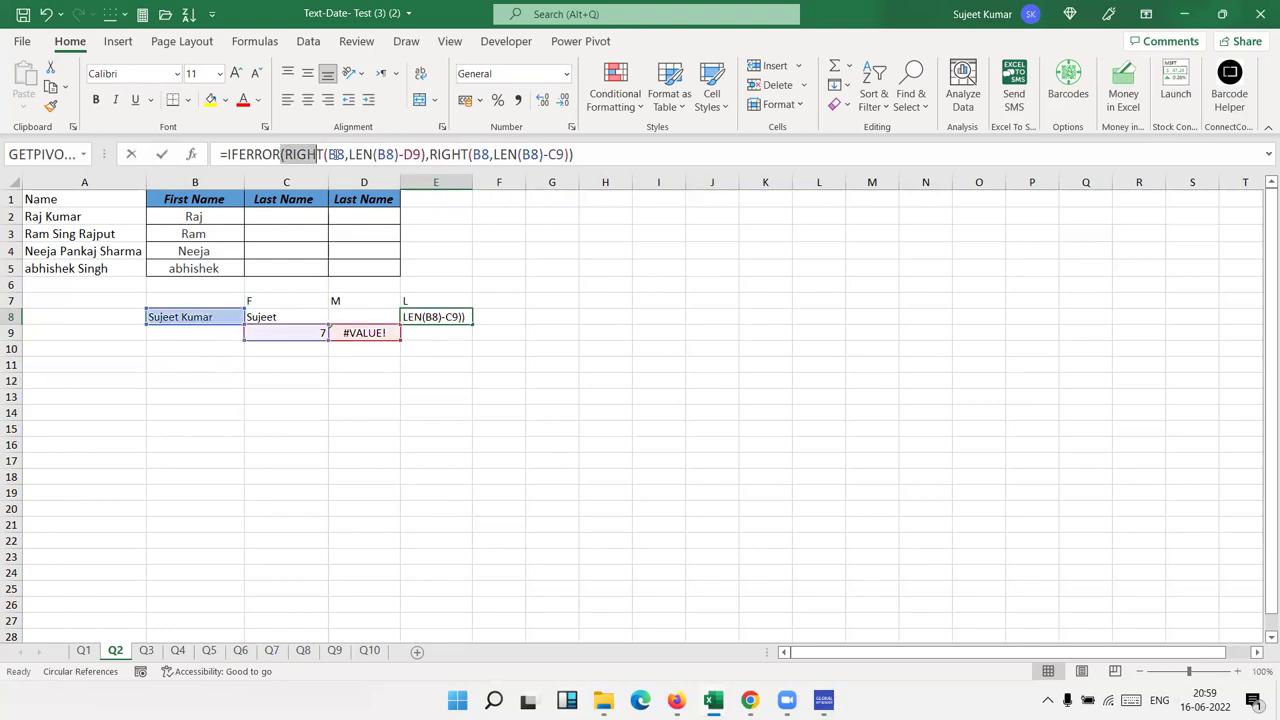
left_click_drag(332, 154, 426, 154)
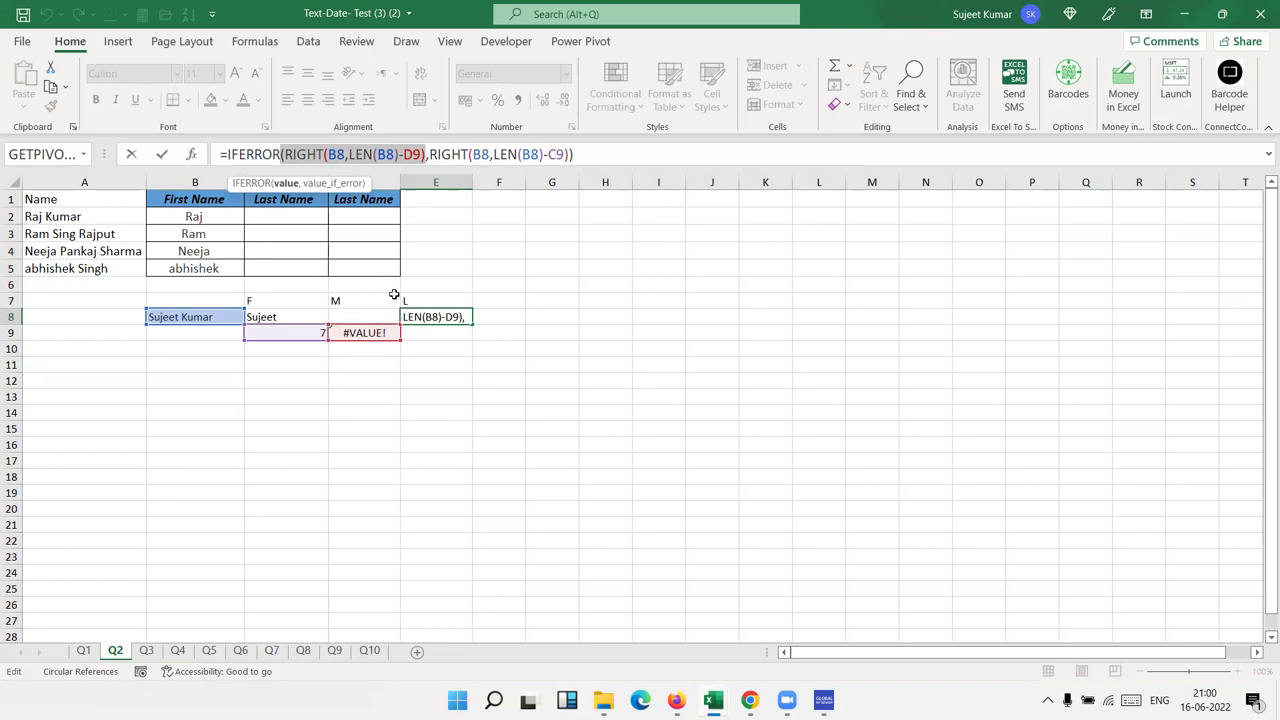
left_click_drag(430, 154, 571, 154)
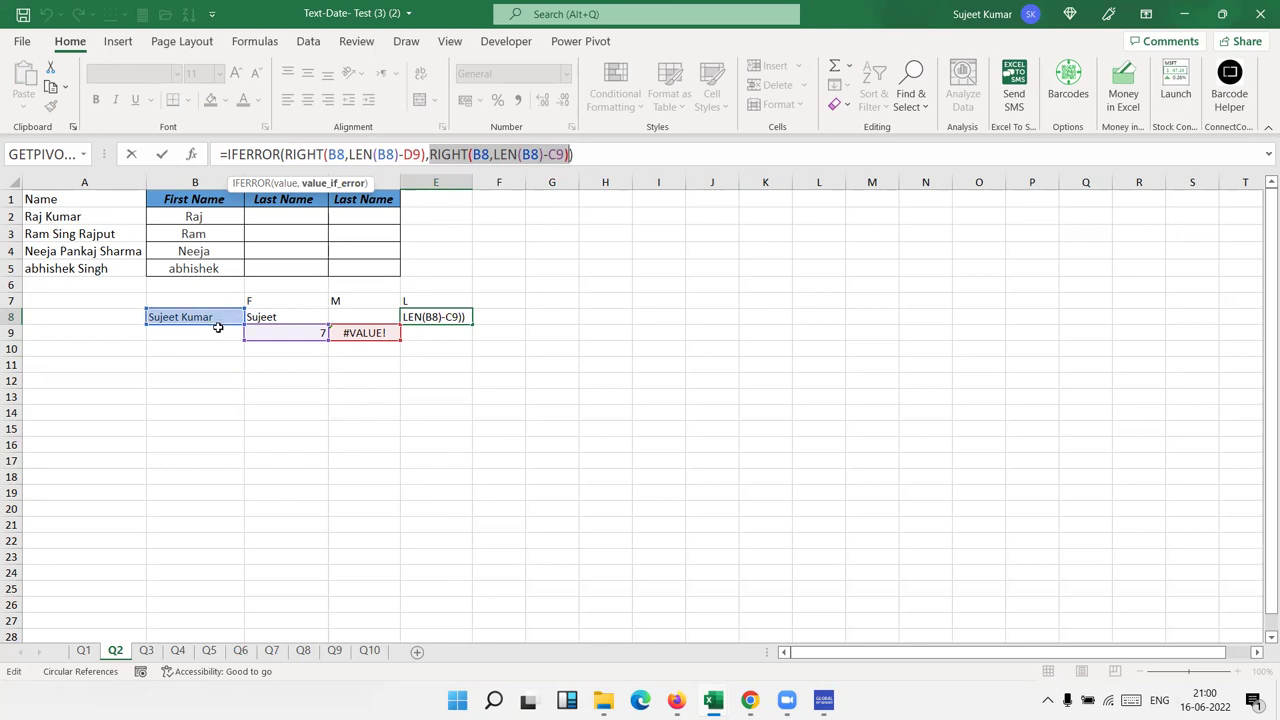
left_click_drag(296, 154, 426, 155)
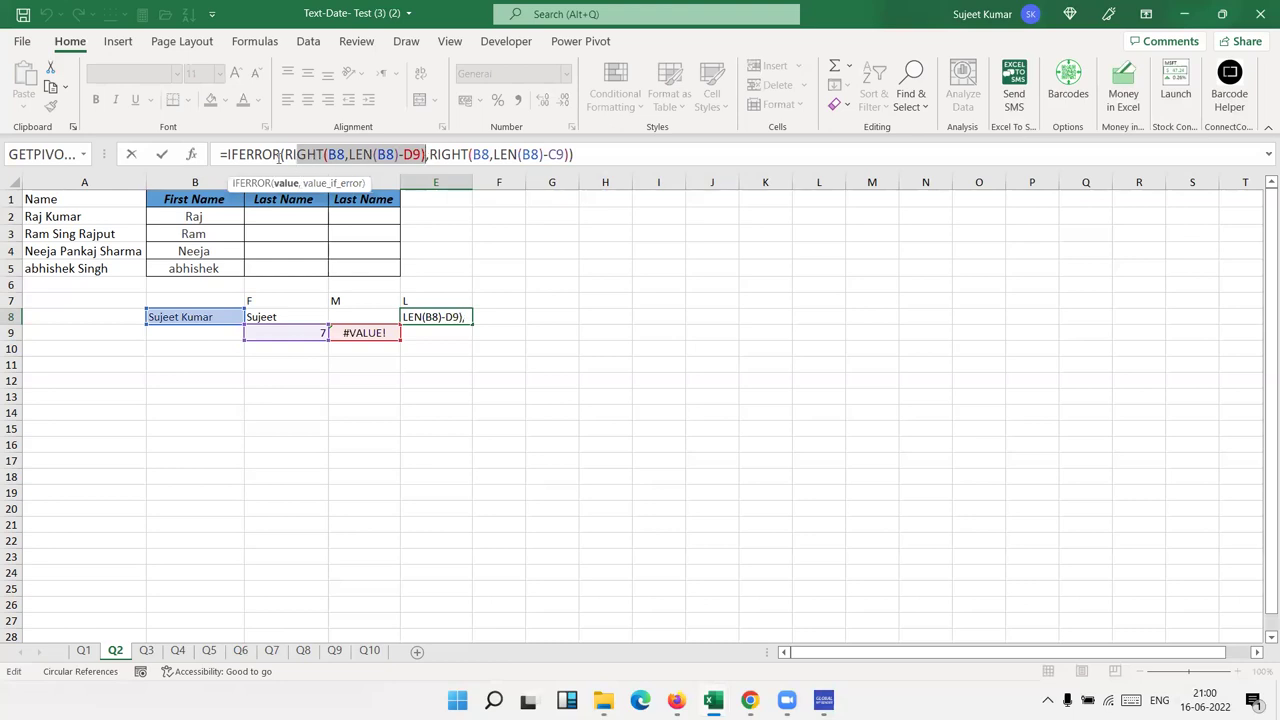
left_click_drag(284, 155, 566, 155)
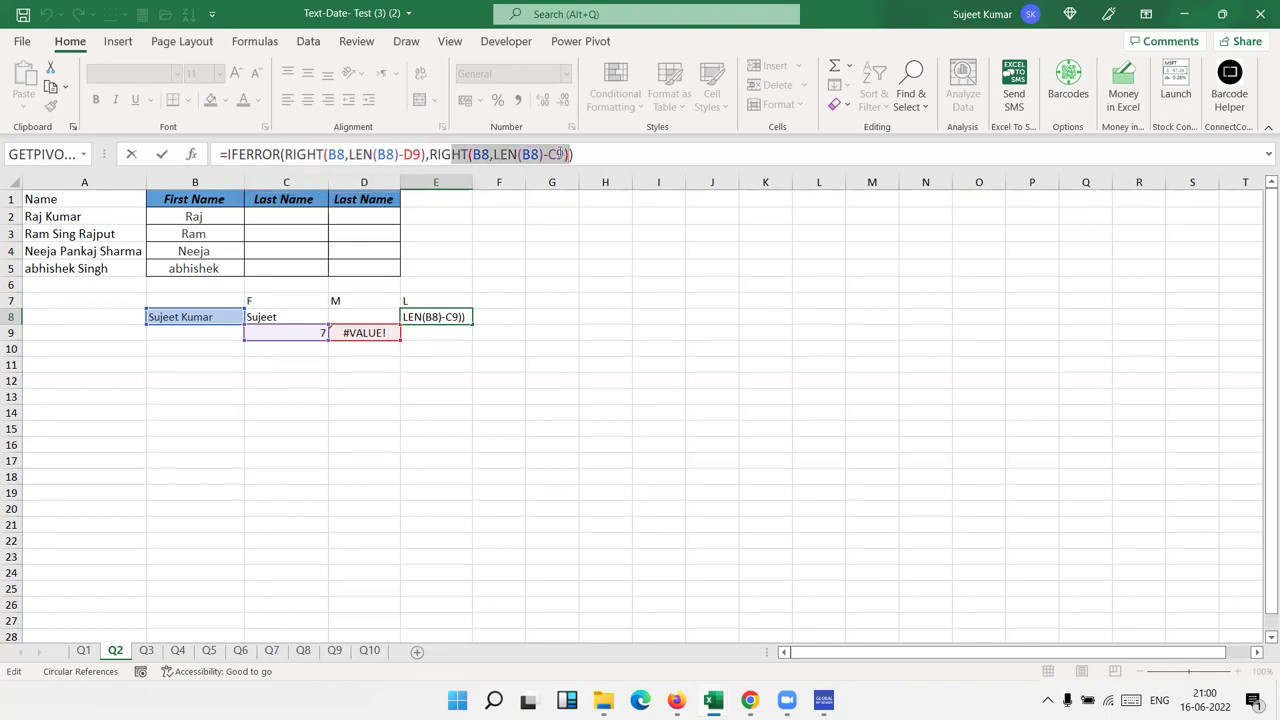
key("Return")
Step: Type the headers Name, F and L across A11:C11
key("Down")
key("Left")
key("Left")
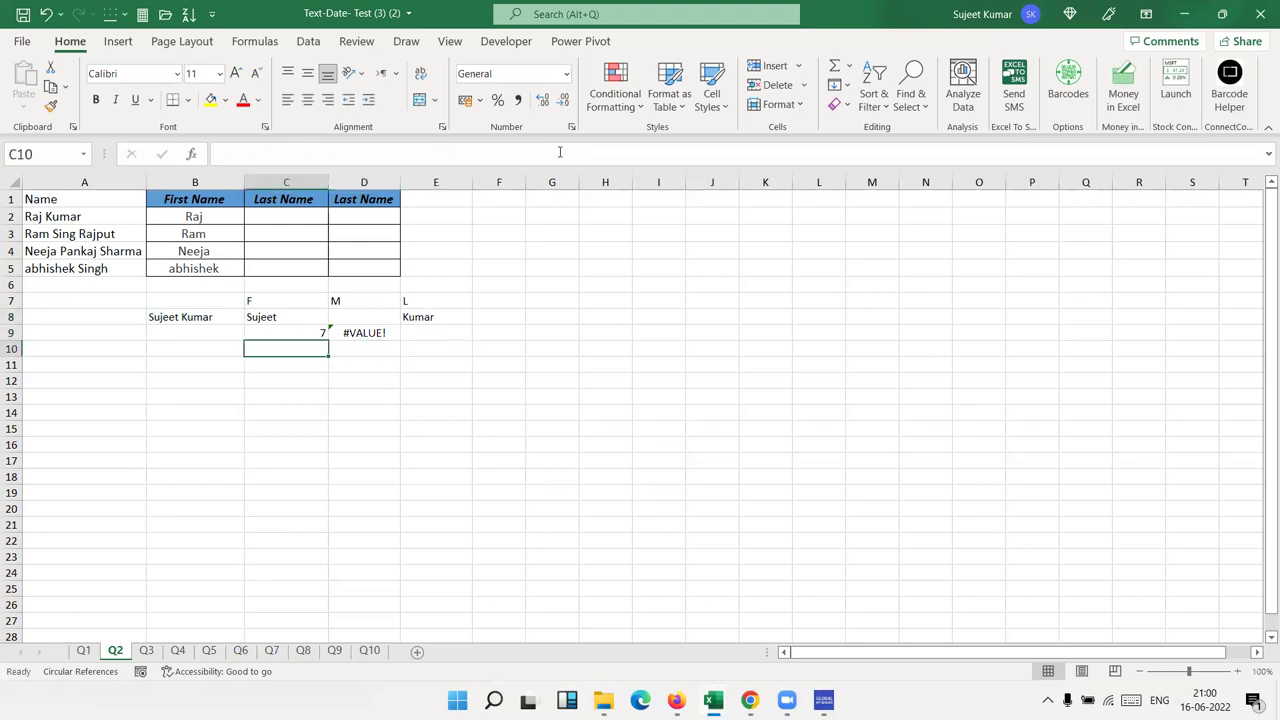
key("Left")
key("Left")
key("Down")
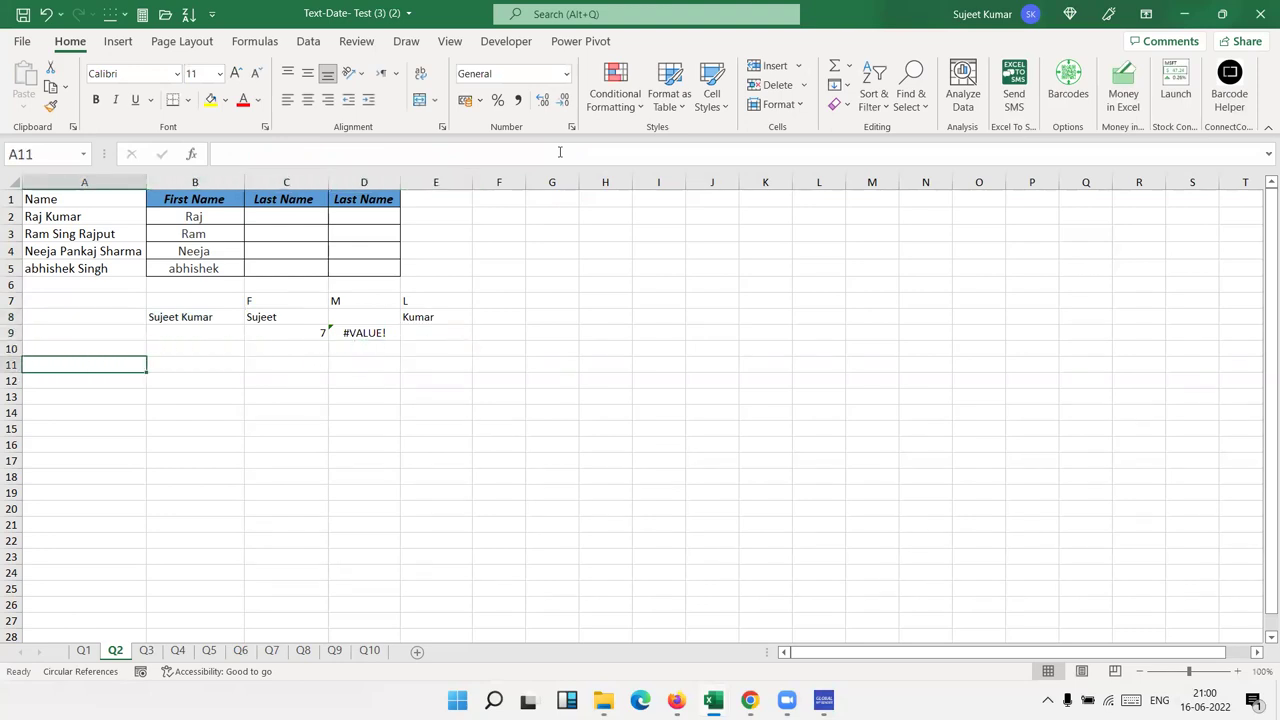
type("Name")
key("Tab")
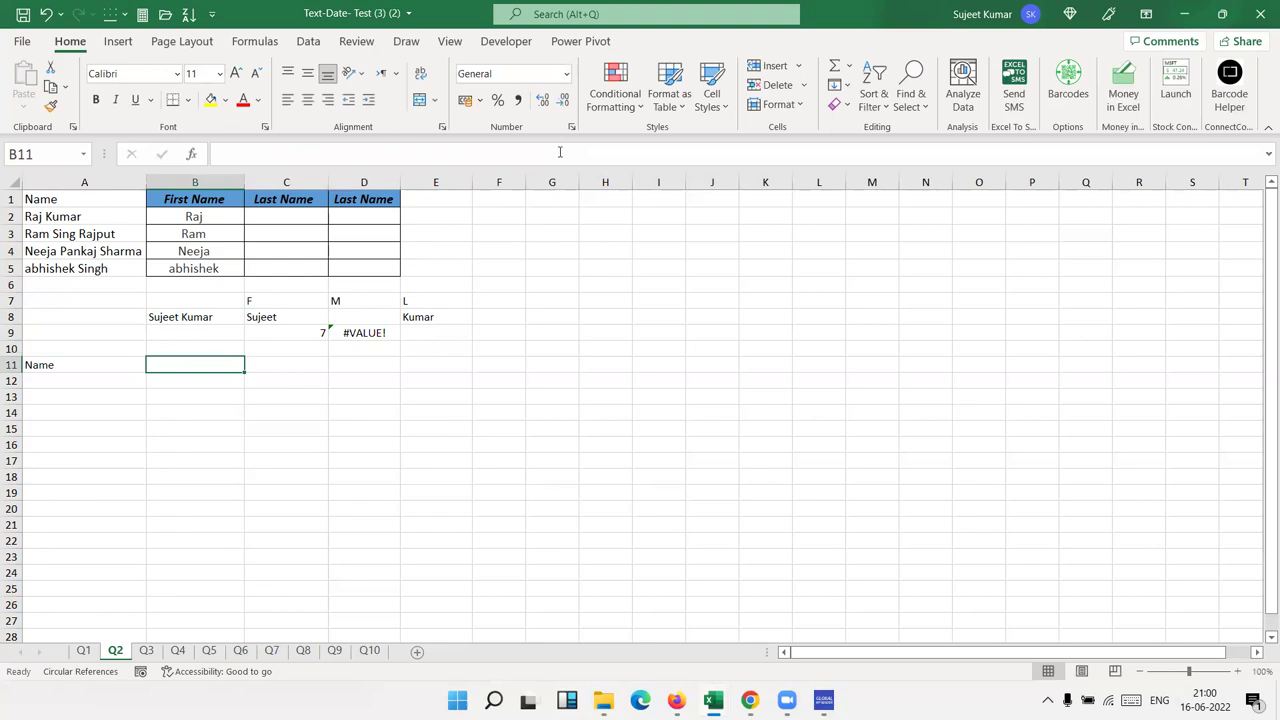
type("F")
key("Tab")
type("L")
key("Return")
Step: Enter a three-part full name in A12 and begin a SUBSTITUTE formula in B13
key("Left")
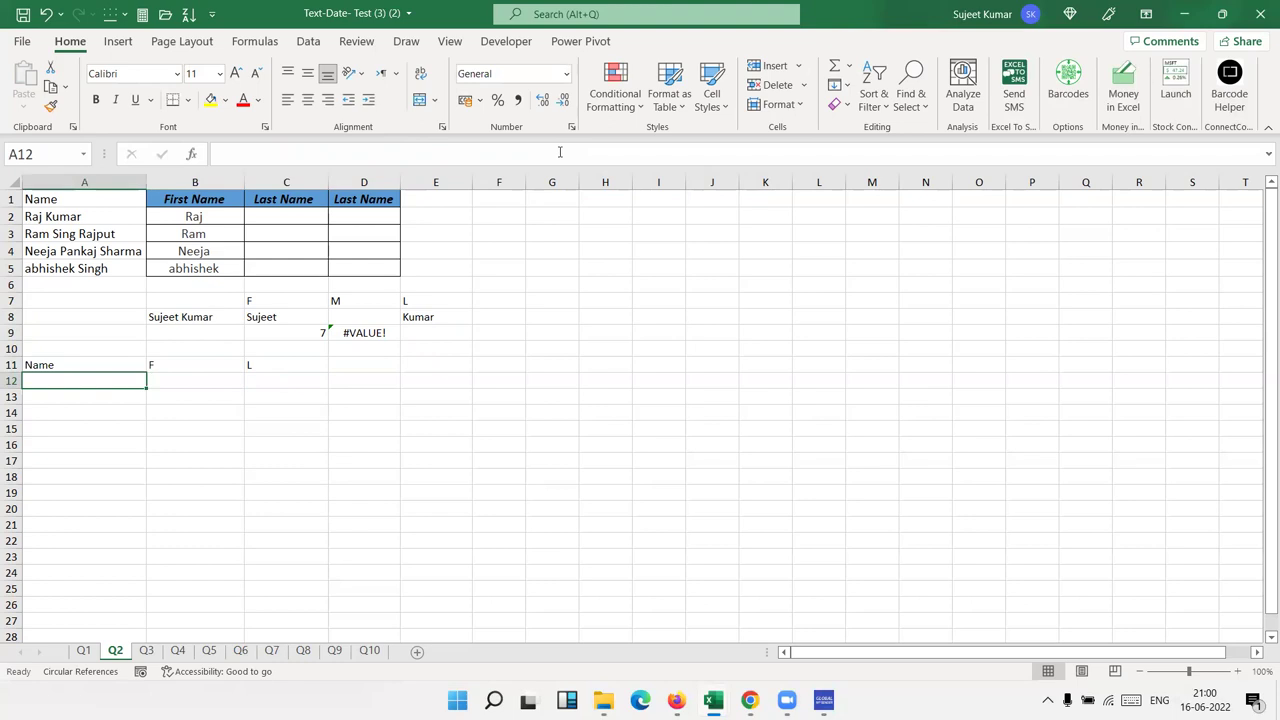
type("Sujeet Kumar")
key("Return")
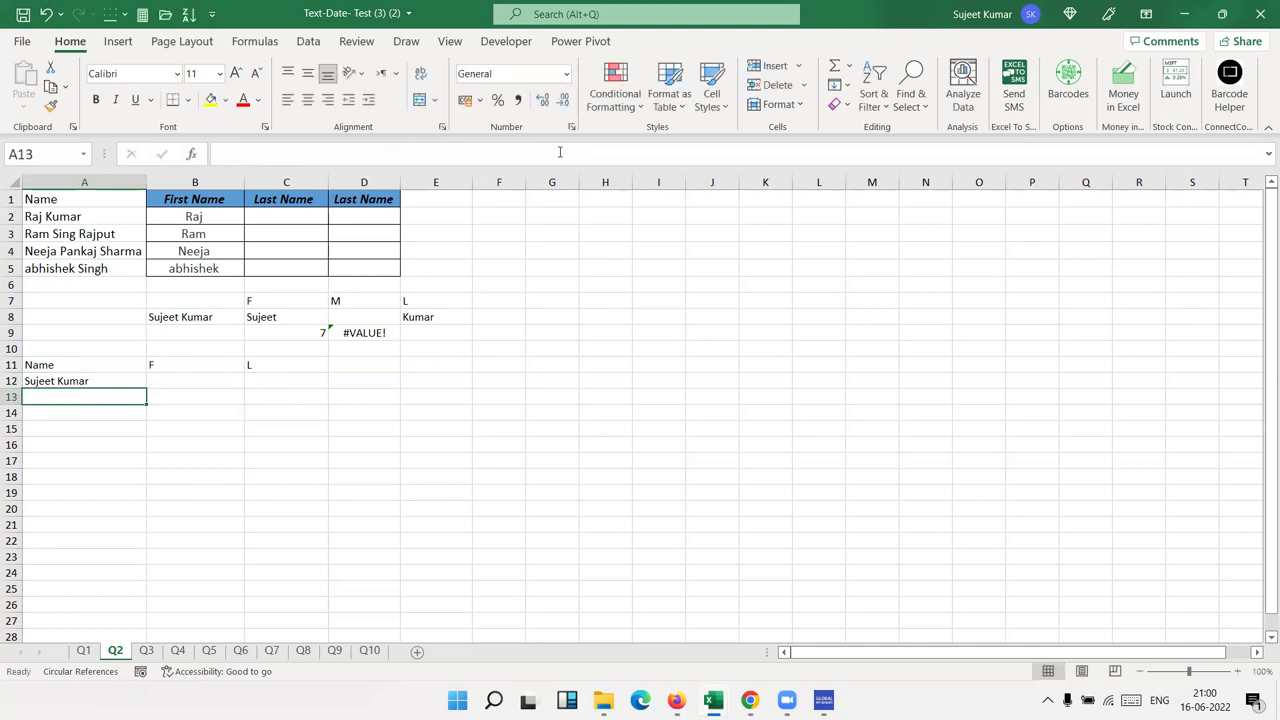
key("Up")
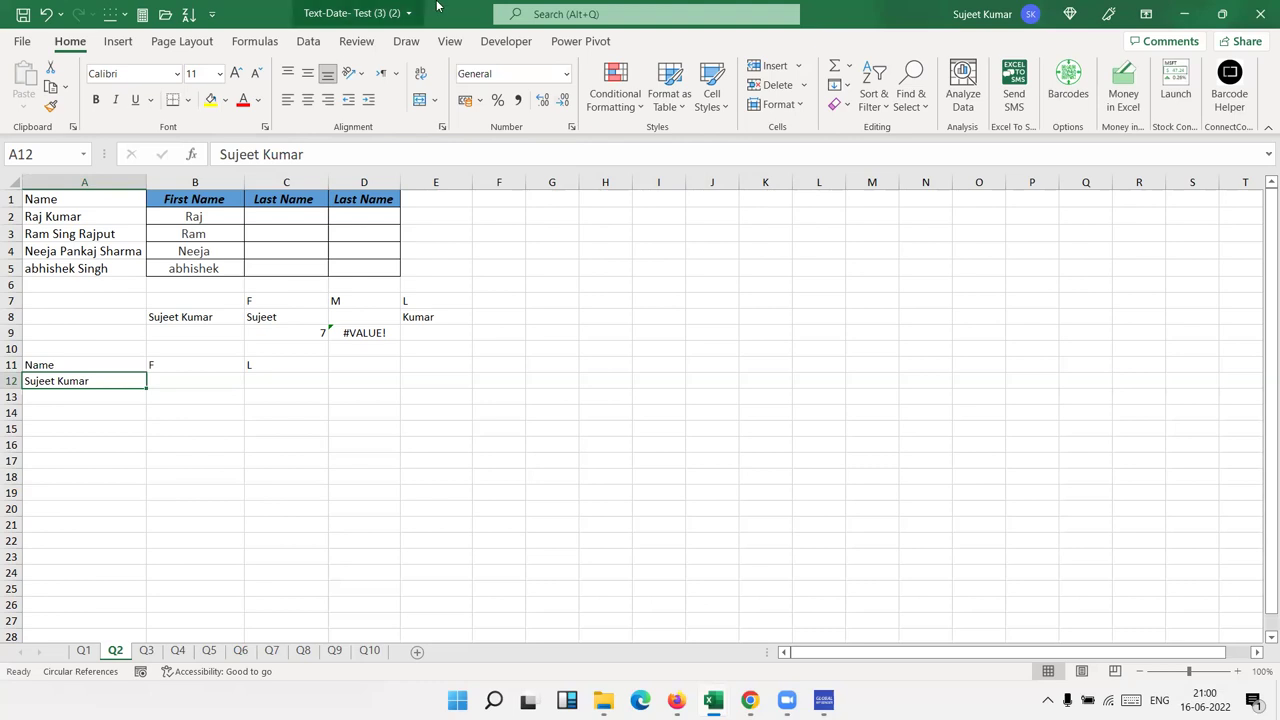
left_click(337, 156)
type("Singh")
key("Return")
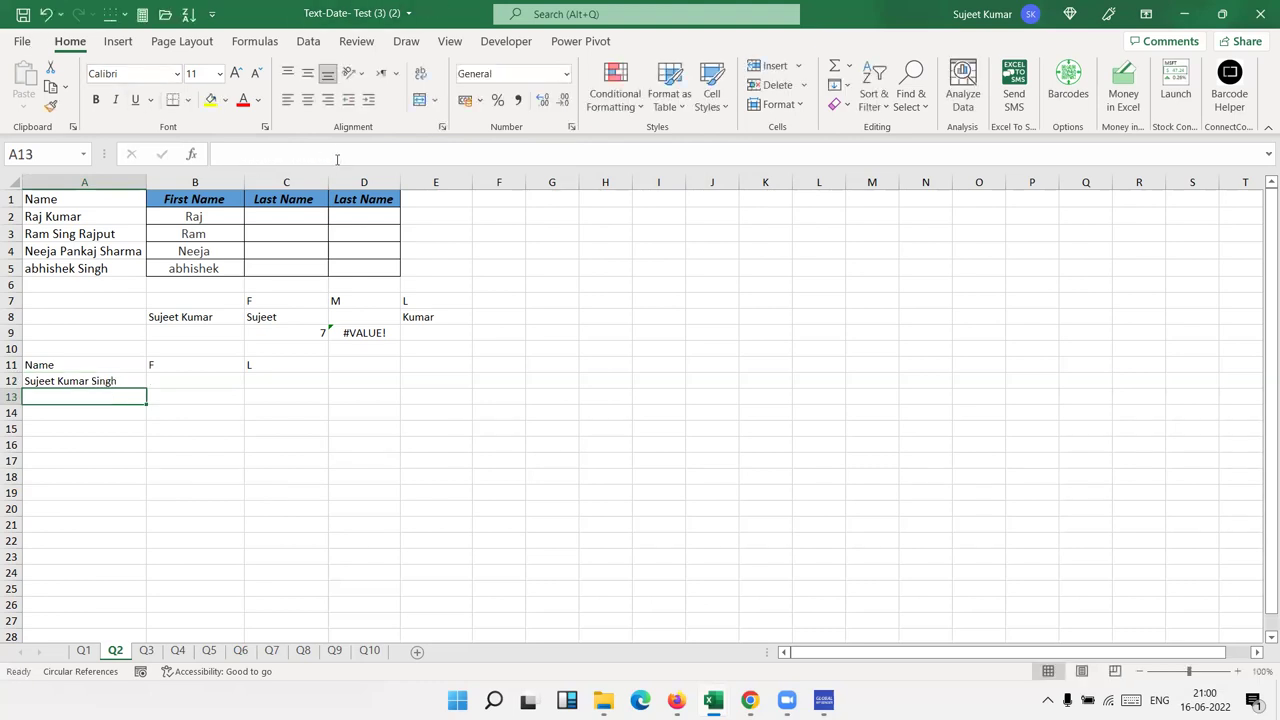
key("Right")
type("=")
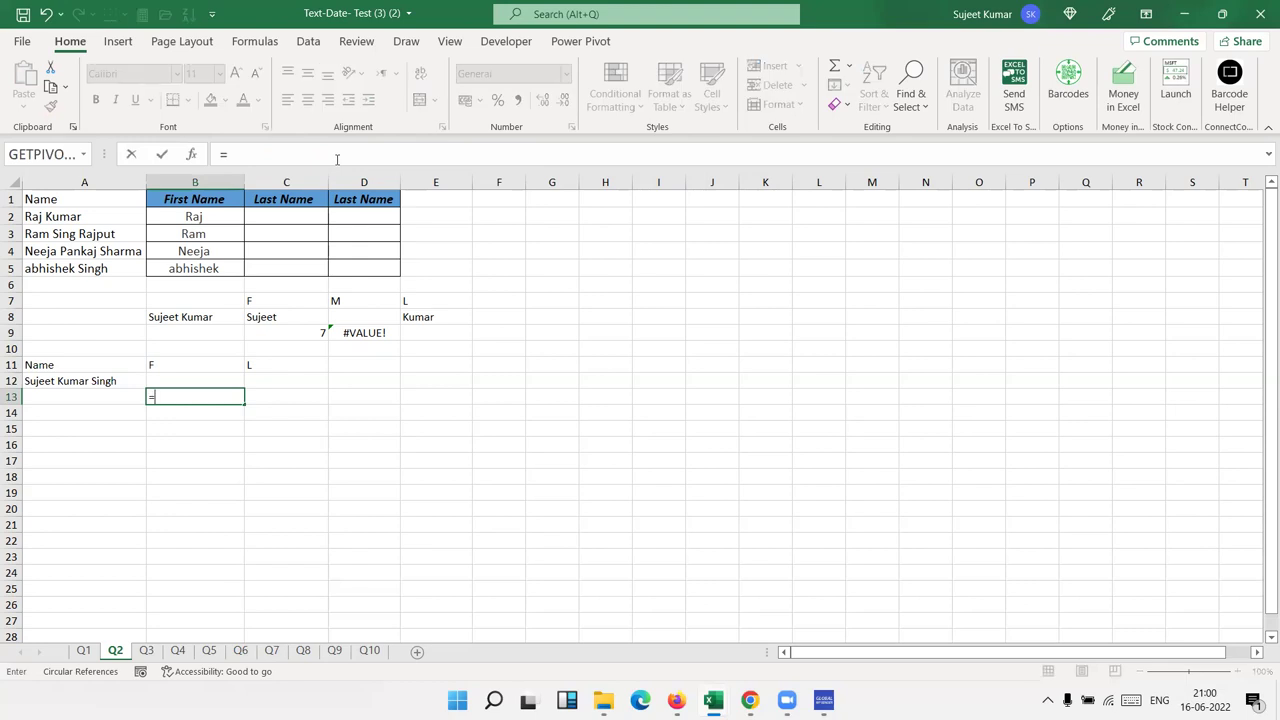
type("sub")
Step: Enter =SUBSTITUTE(A12," ",REPT(" ",99)) in B13, accepting Excel's parenthesis correction
key("Tab")
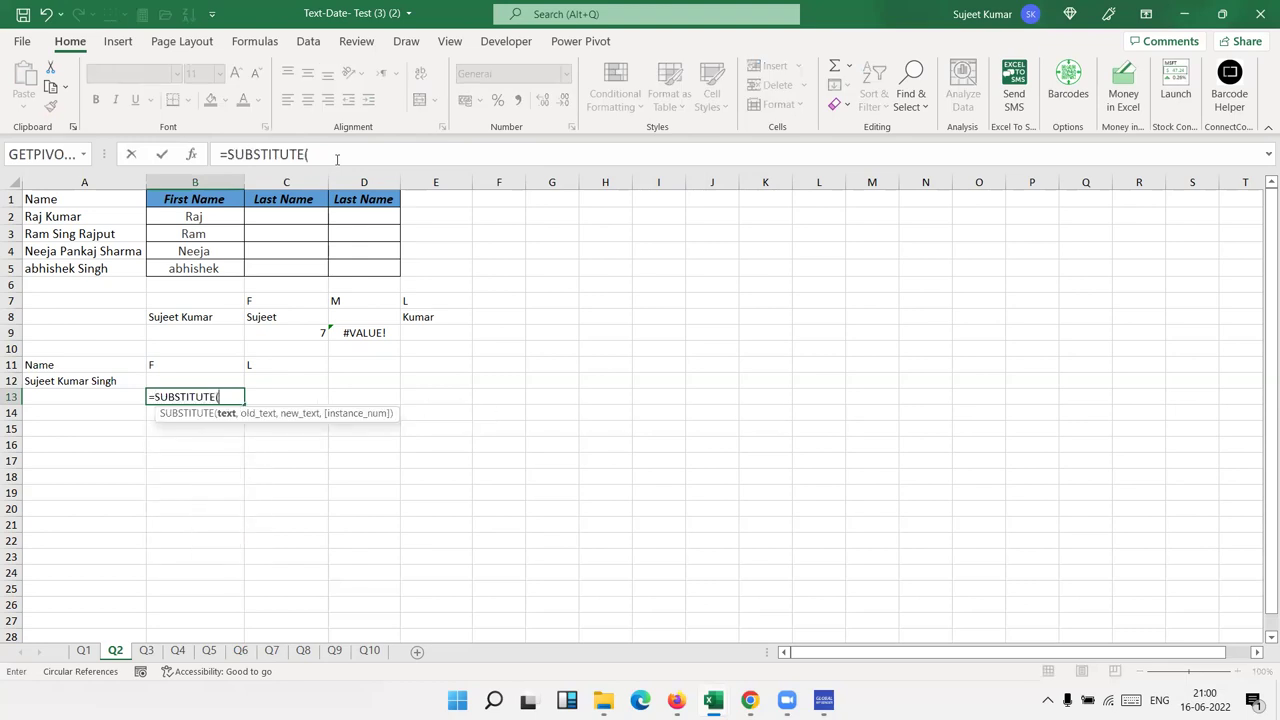
key("Left")
key("Up")
type(",")
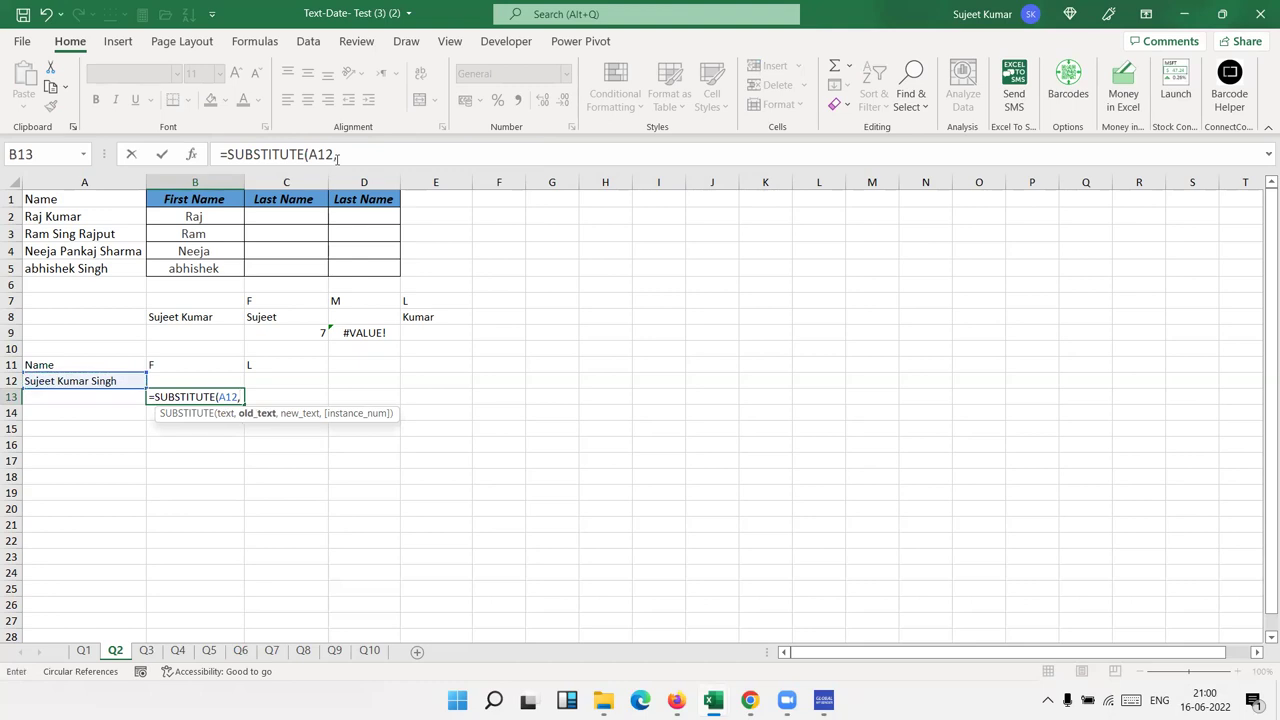
type("\" \",")
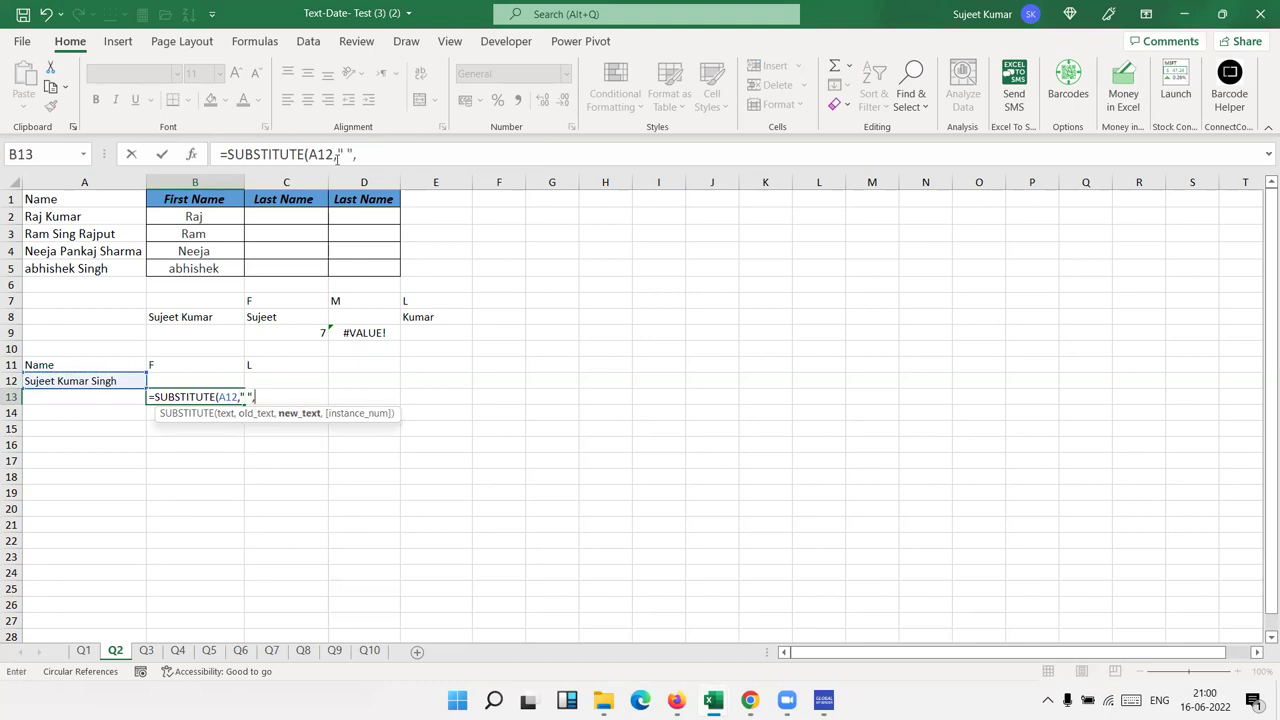
type("re")
key("Down")
key("Down")
key("Down")
key("Tab")
type("\" \",")
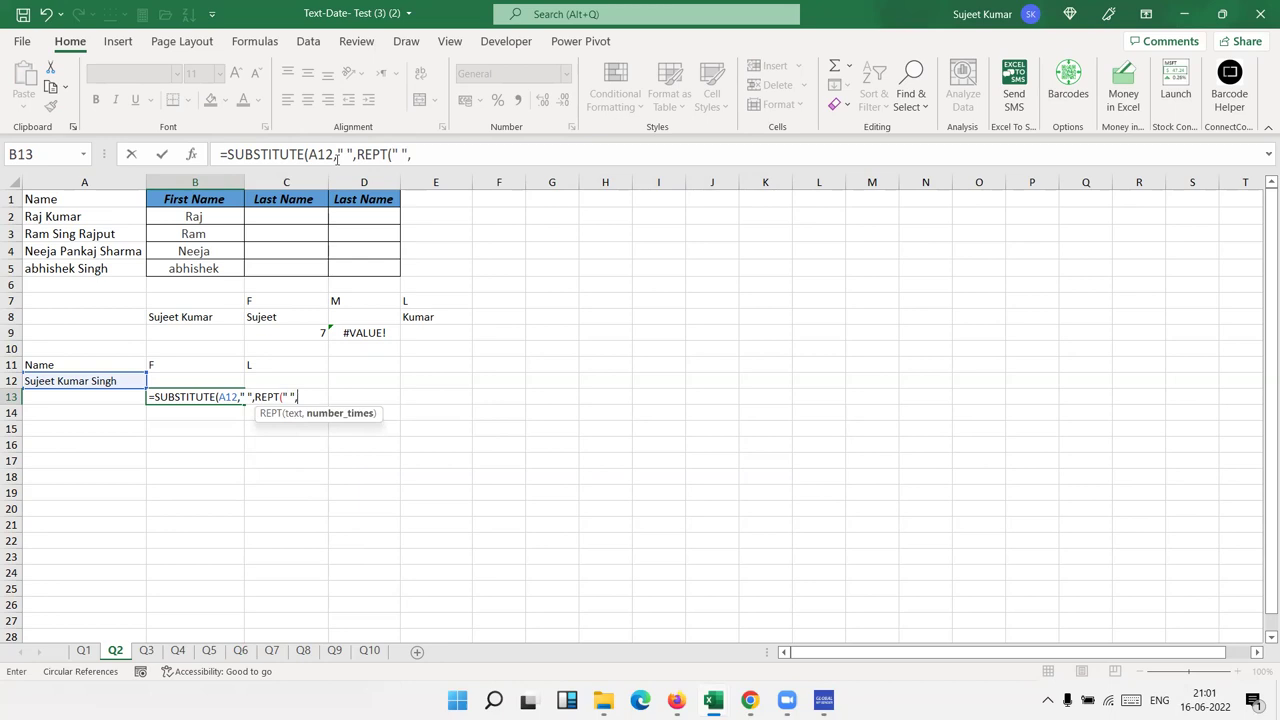
type("99)")
key("Return")
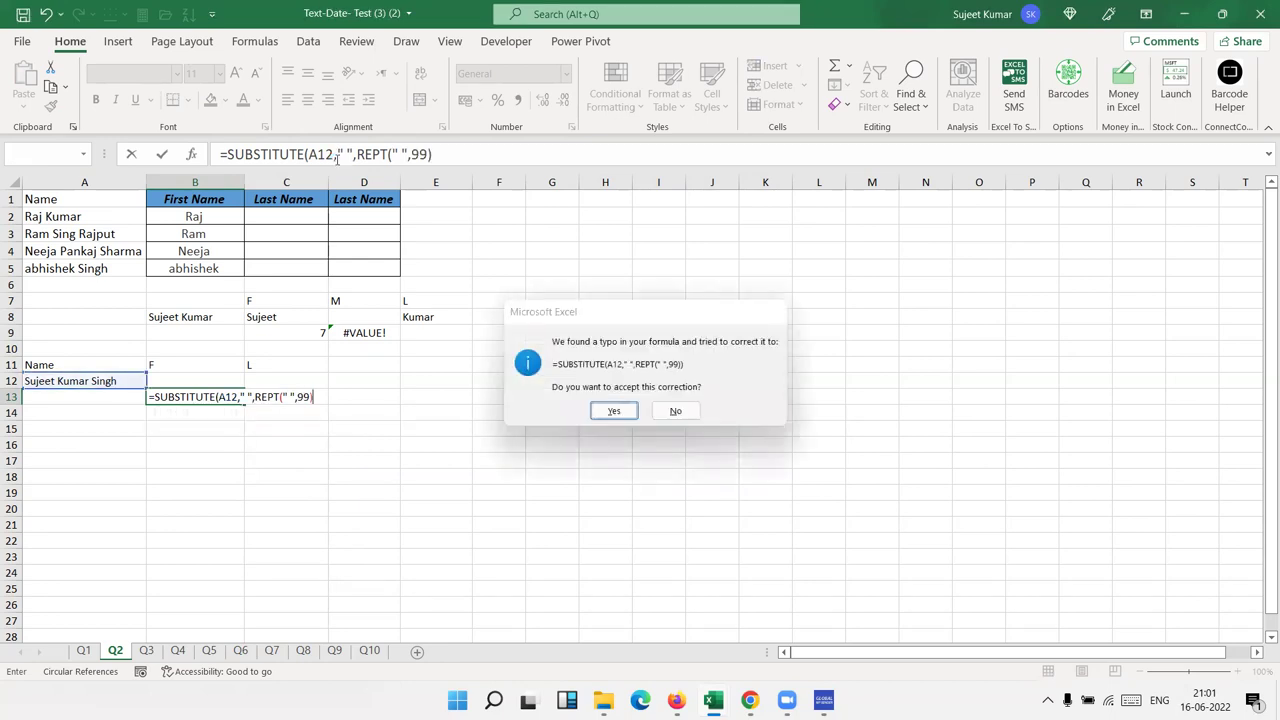
key("Return")
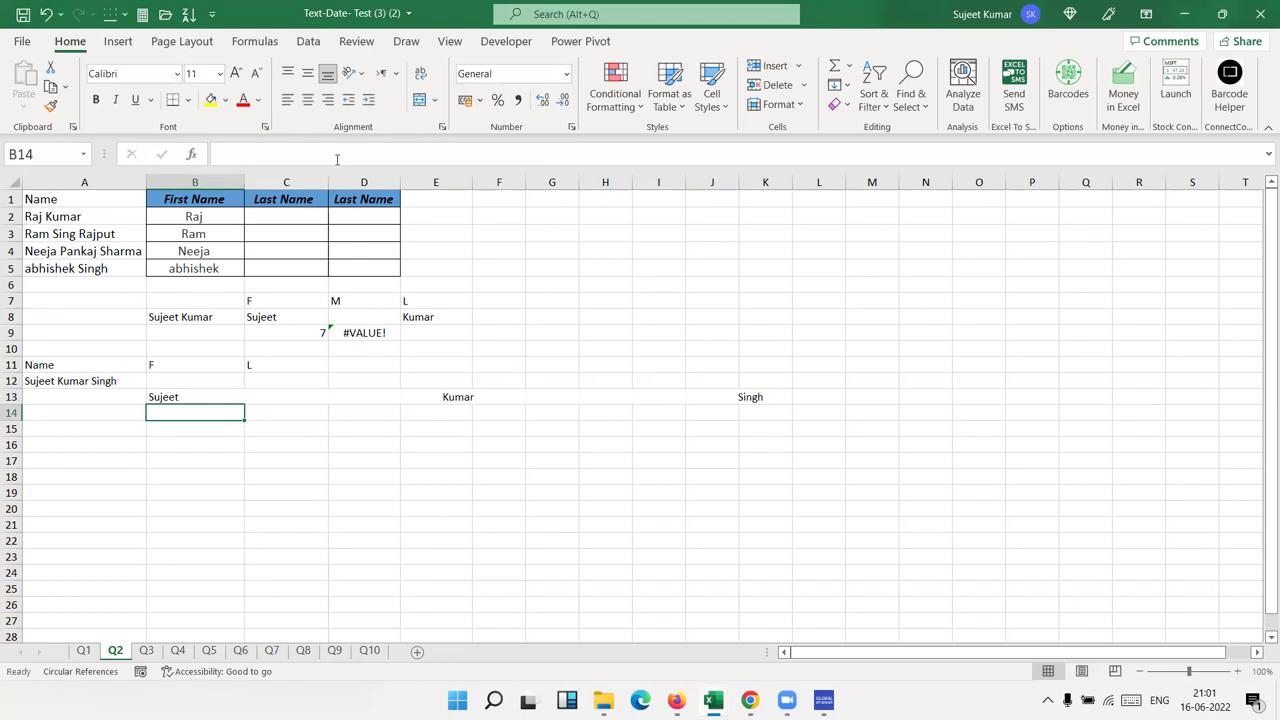
Step: Enter =RIGHT(B13,99) in B14 and start a TRIM formula in B15
type("=right(")
key("Up")
type(",")
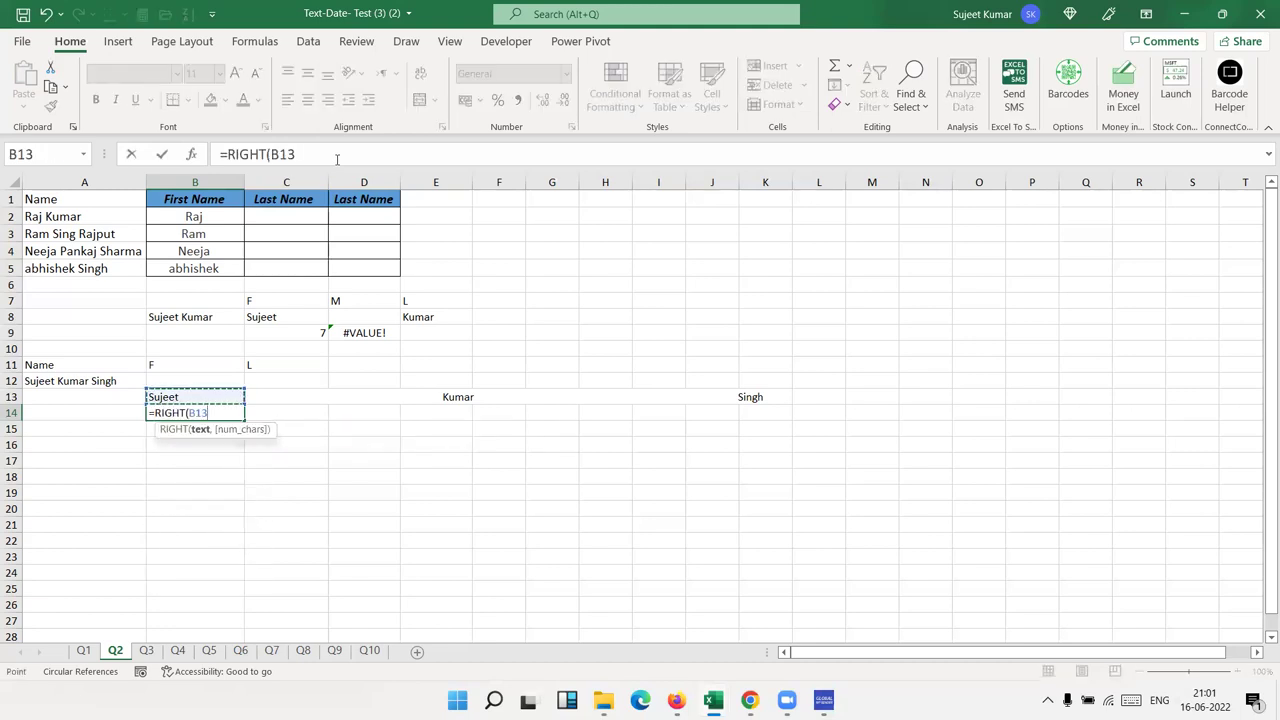
type("99)")
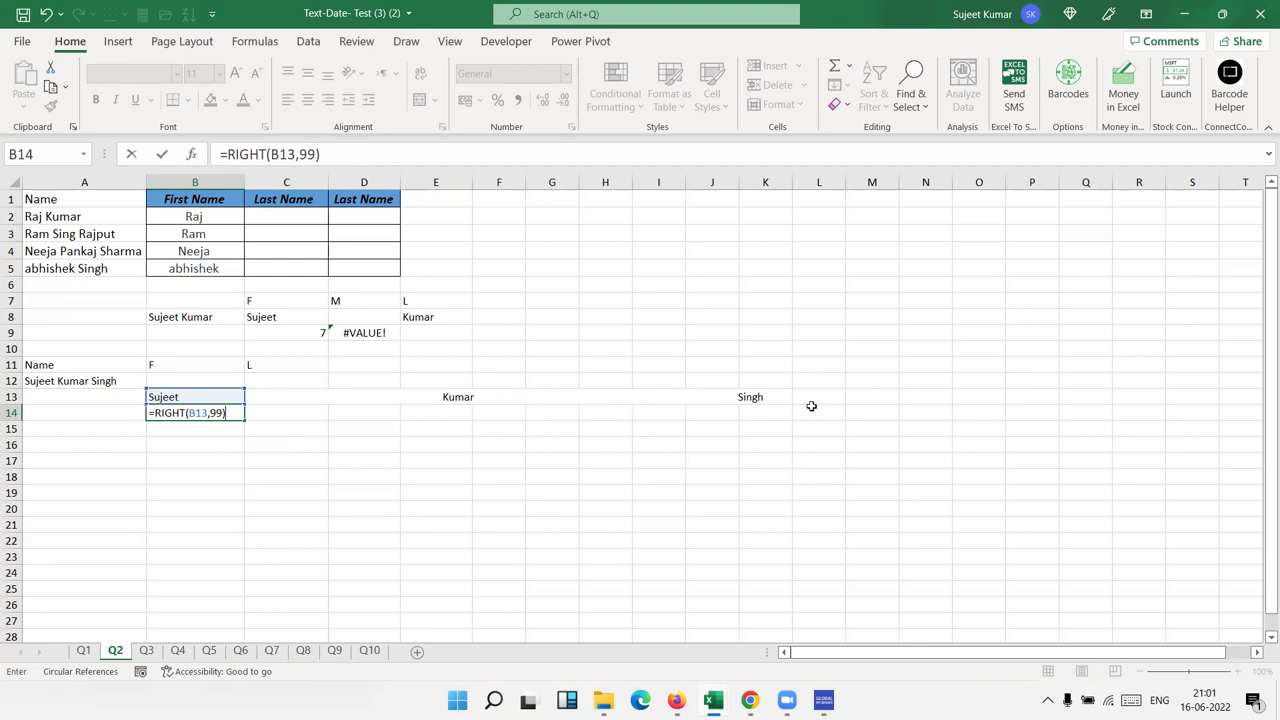
key("Return")
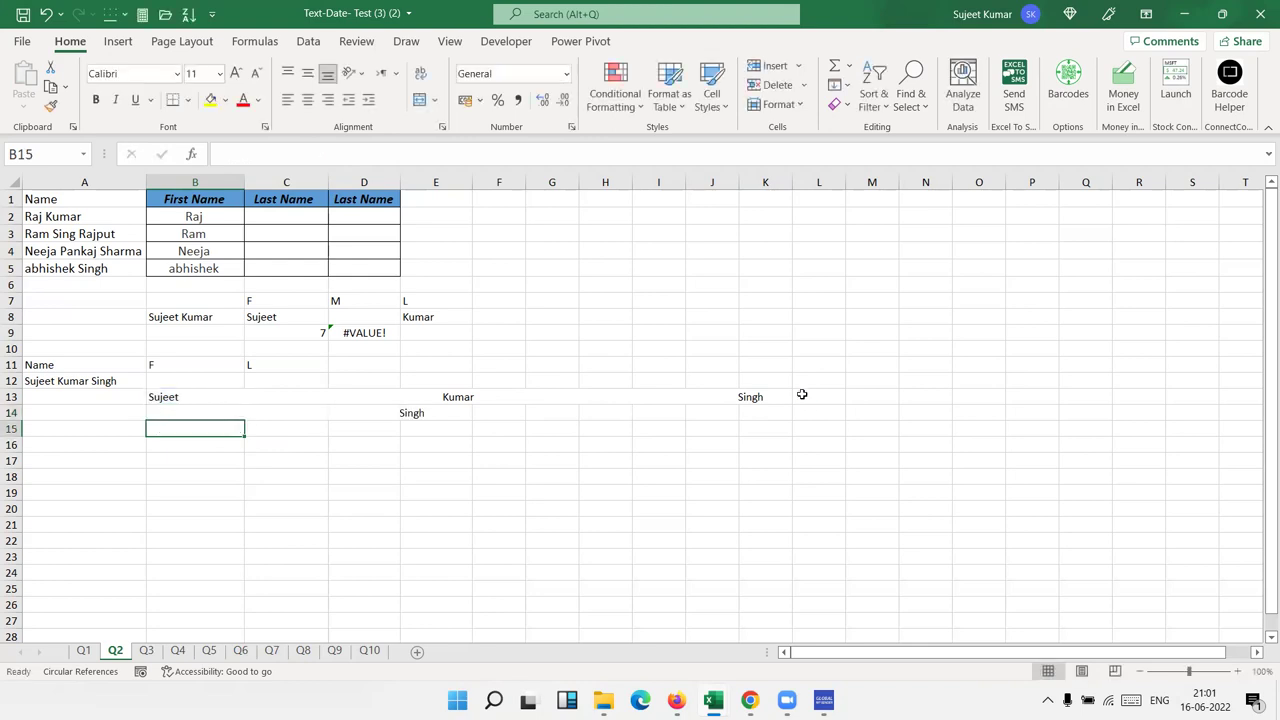
type("=tri")
Step: Complete =TRIM(B14) in B15 so only the last name remains
key("Tab")
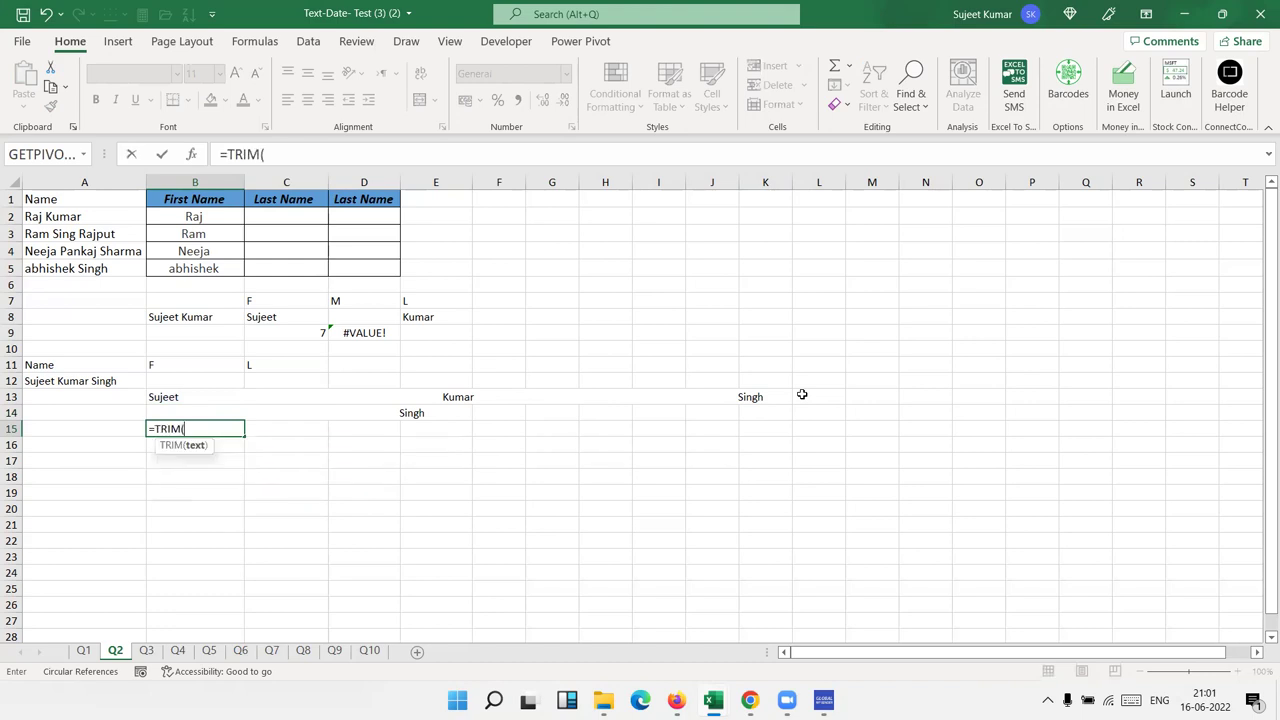
key("Up")
type(")")
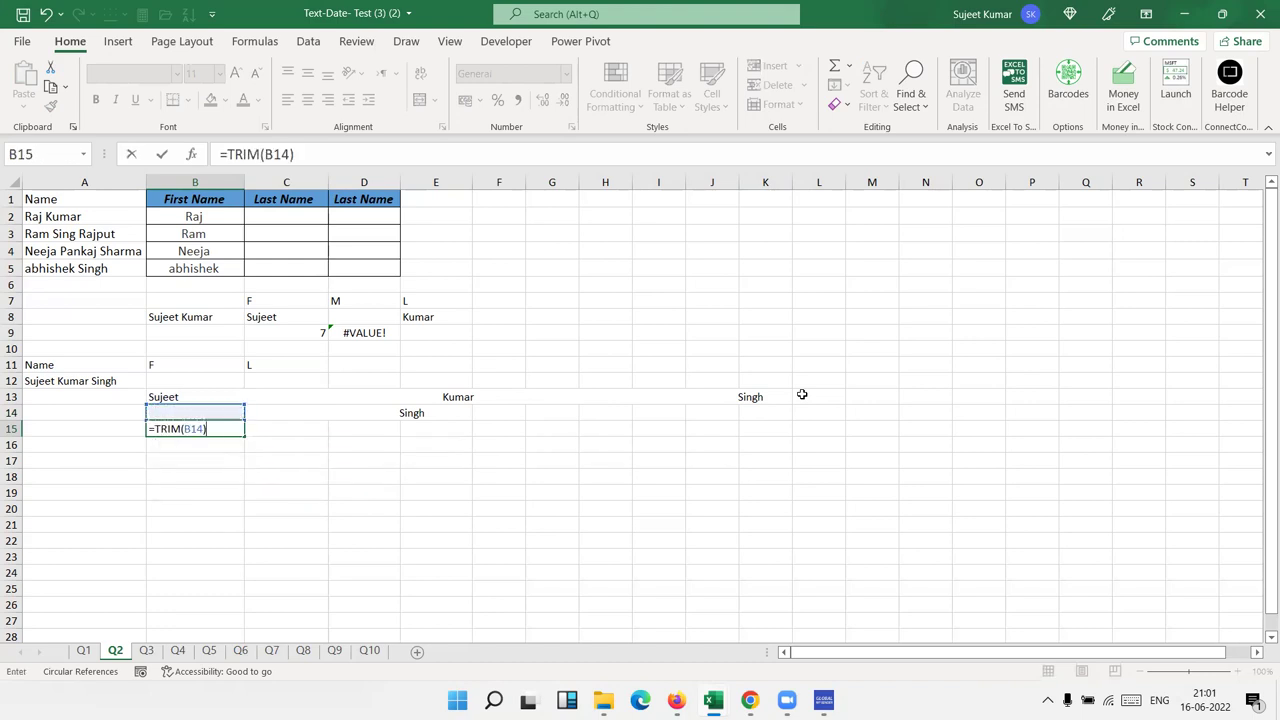
key("Return")
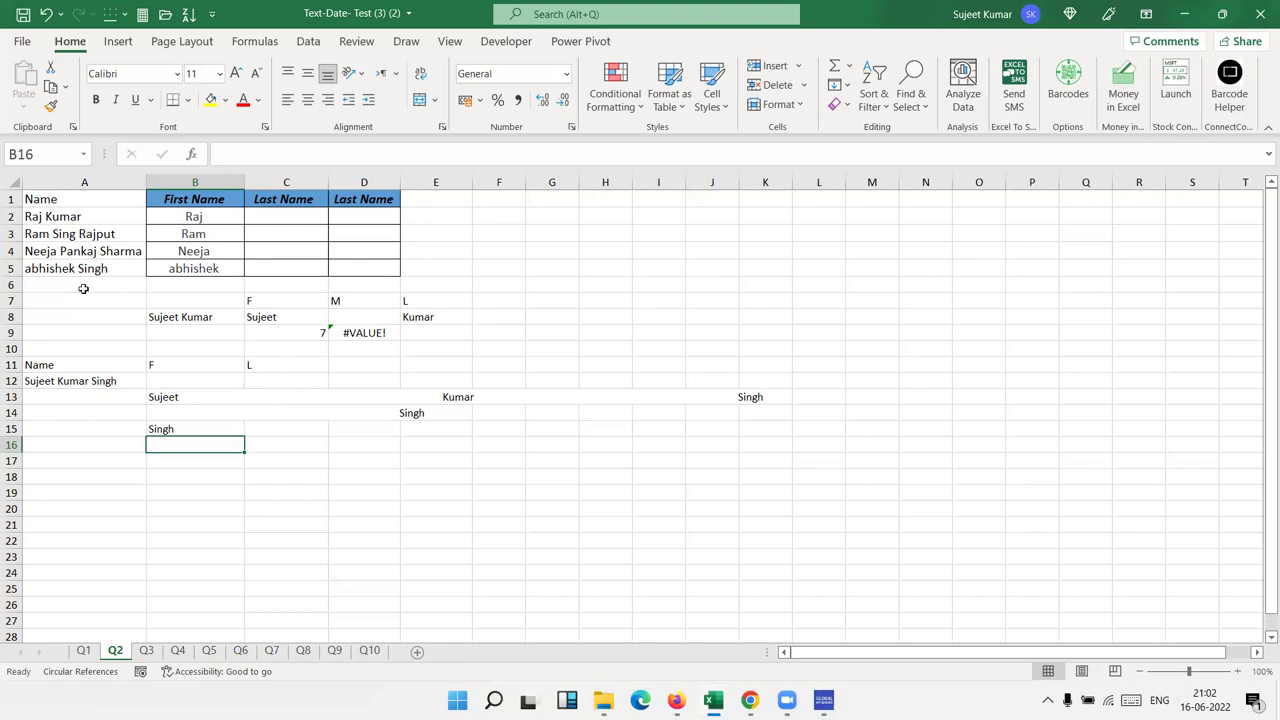
Step: Review sheets Q1 and Q2, selecting the name-split blocks B7:E9 and B11:F18
left_click(82, 655)
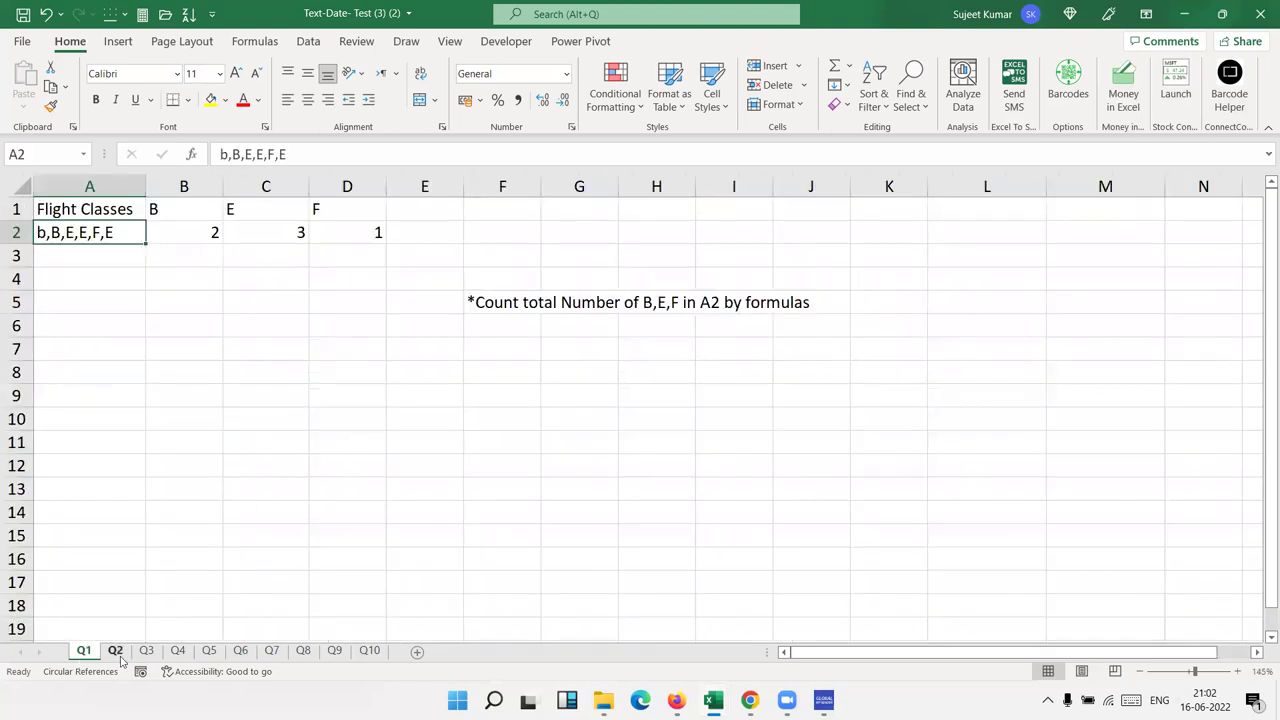
left_click(118, 656)
left_click_drag(428, 326, 172, 301)
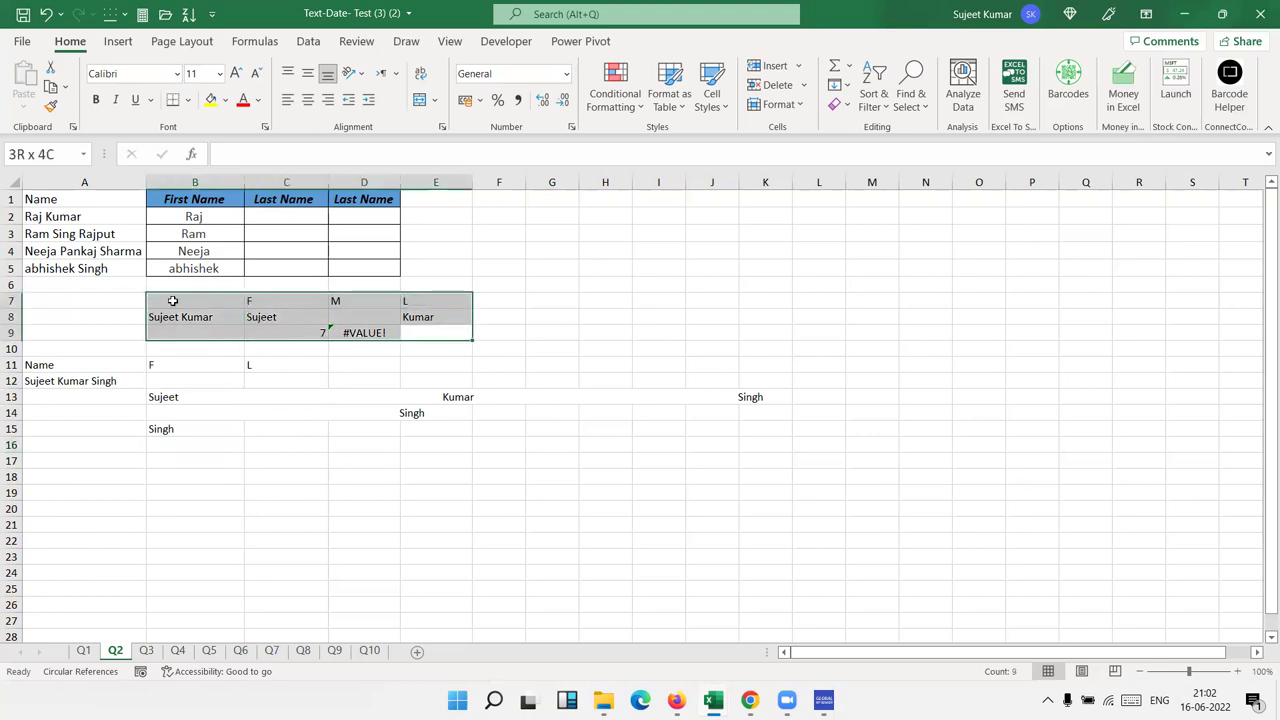
left_click_drag(482, 477, 153, 368)
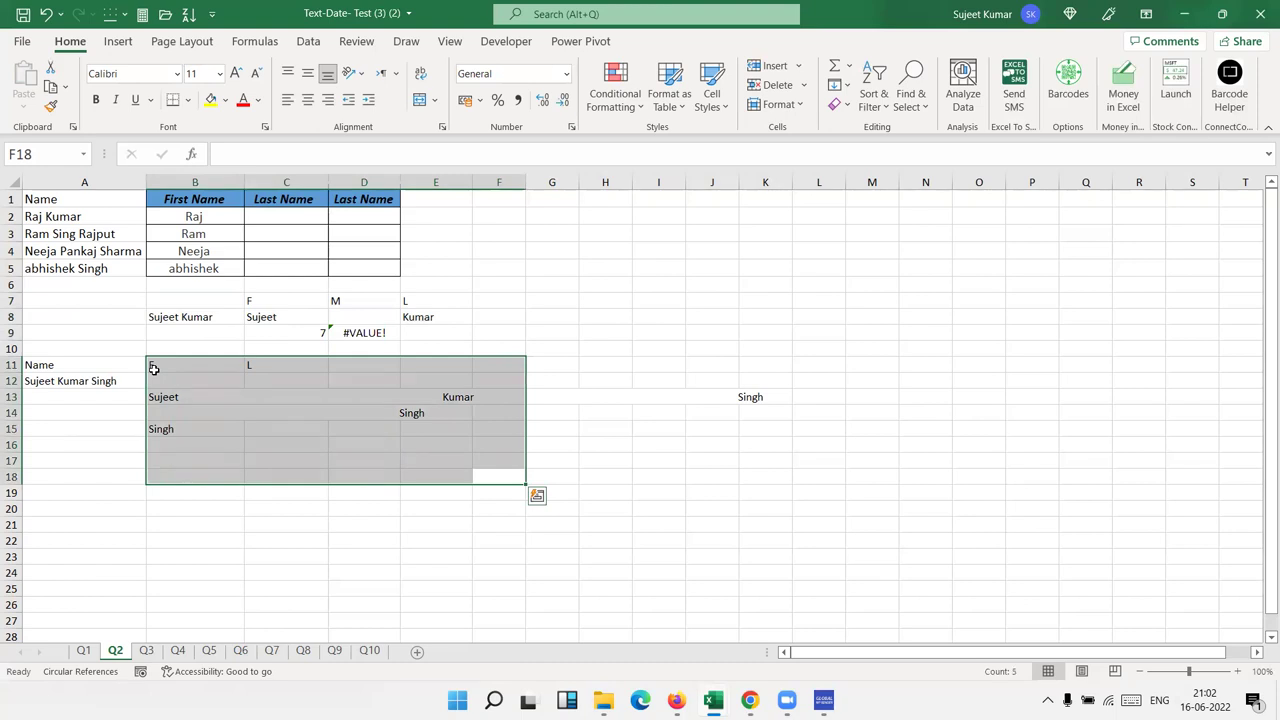
Step: On sheet Q3, widen column B so the dates show and inspect D2's TEXT formula
left_click(147, 651)
left_click(234, 410)
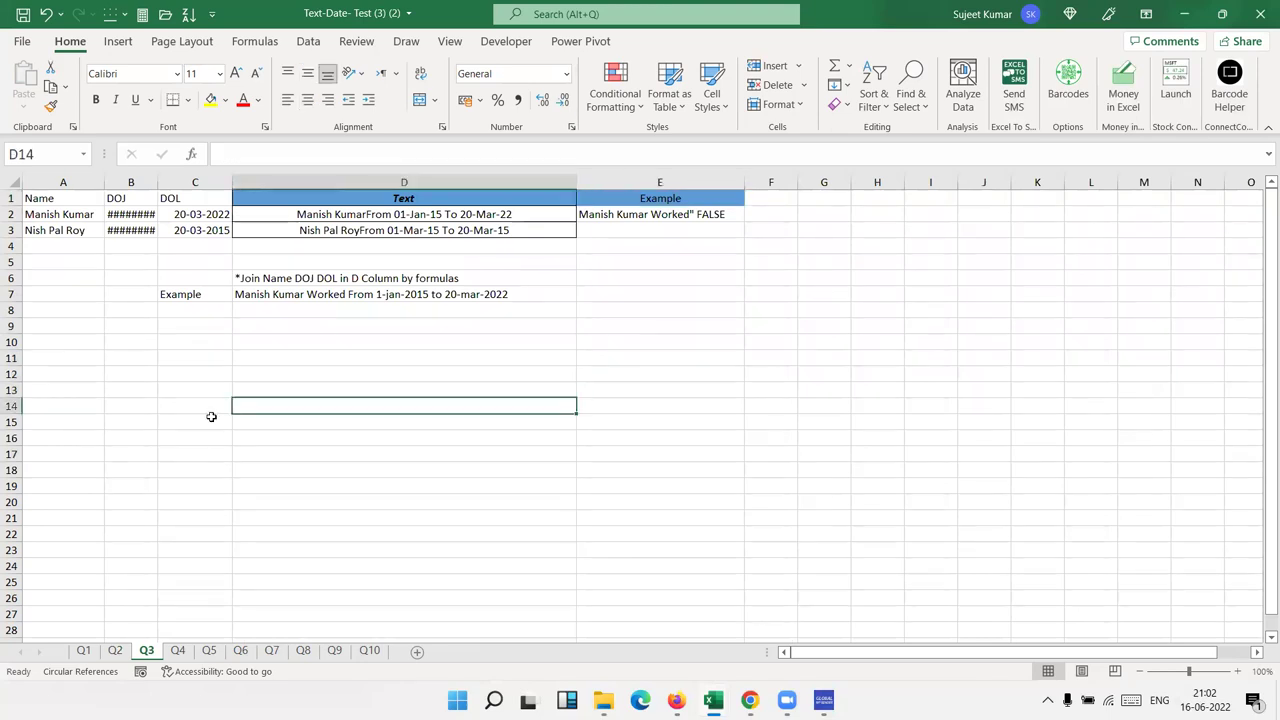
left_click_drag(153, 174, 162, 174)
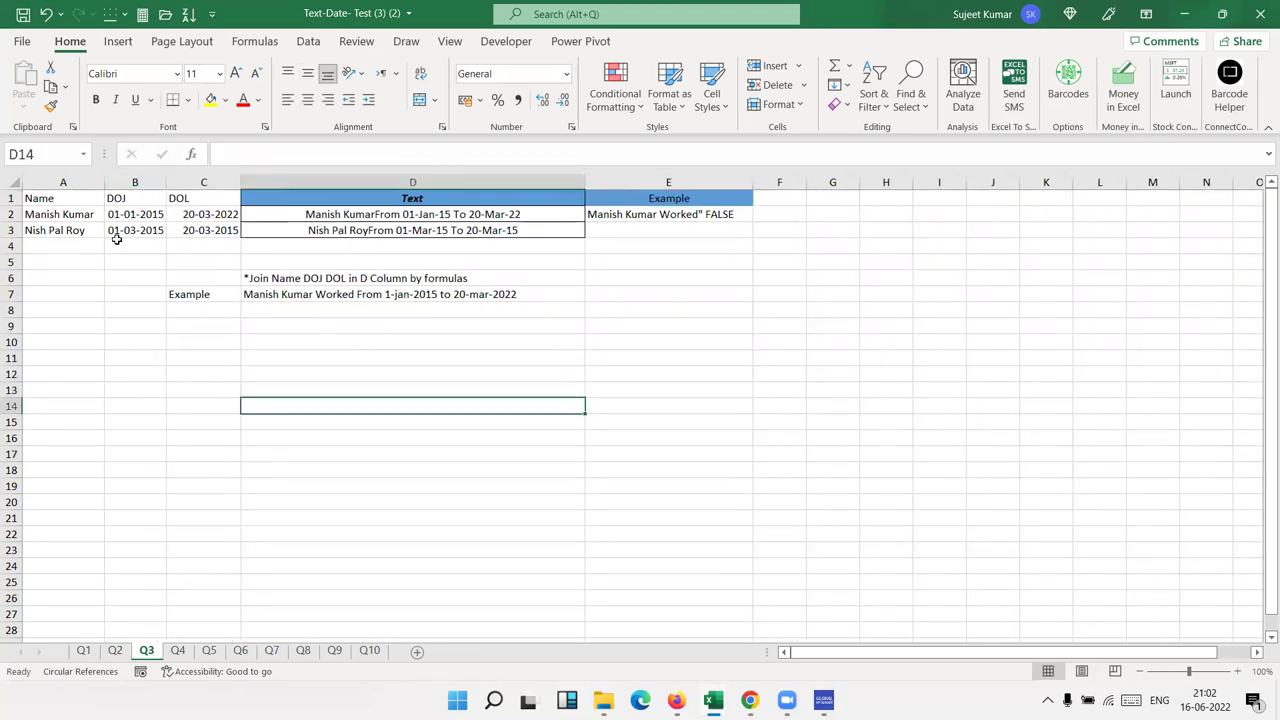
left_click(349, 214)
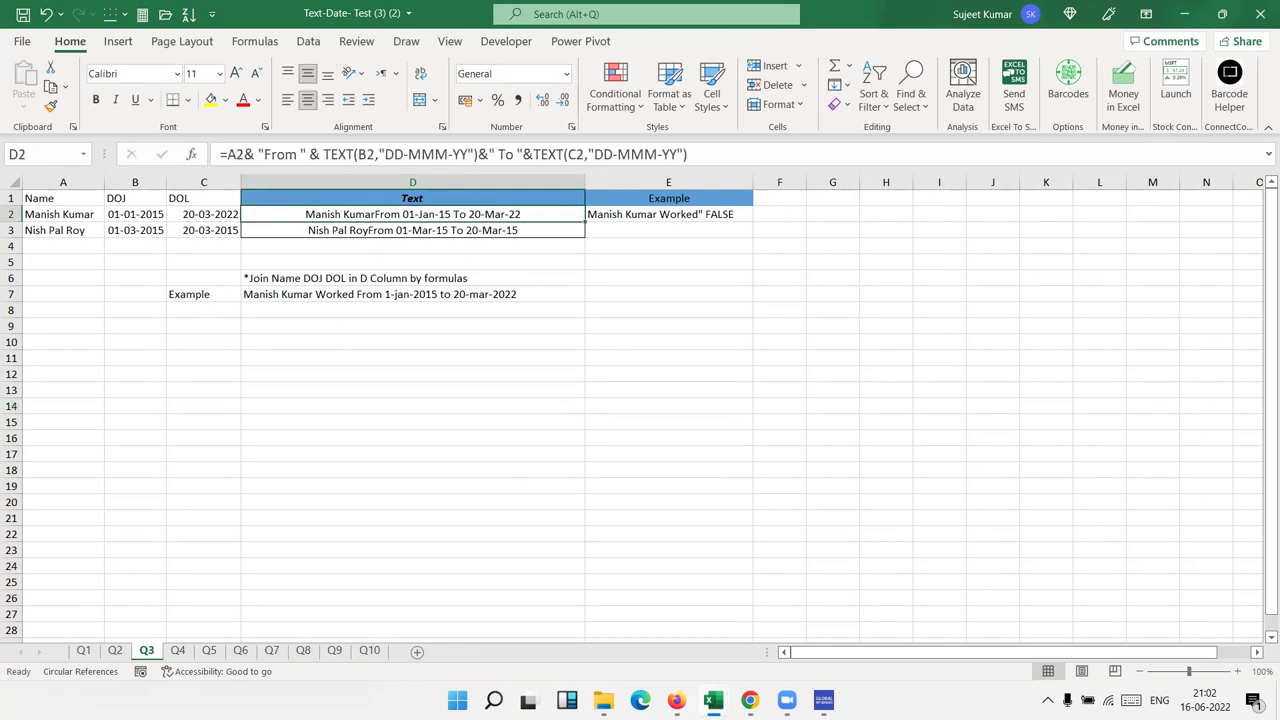
Step: Compare the other workbook copy's Q3 results in D2:D3, then return to the first copy
mouse_move(713, 700)
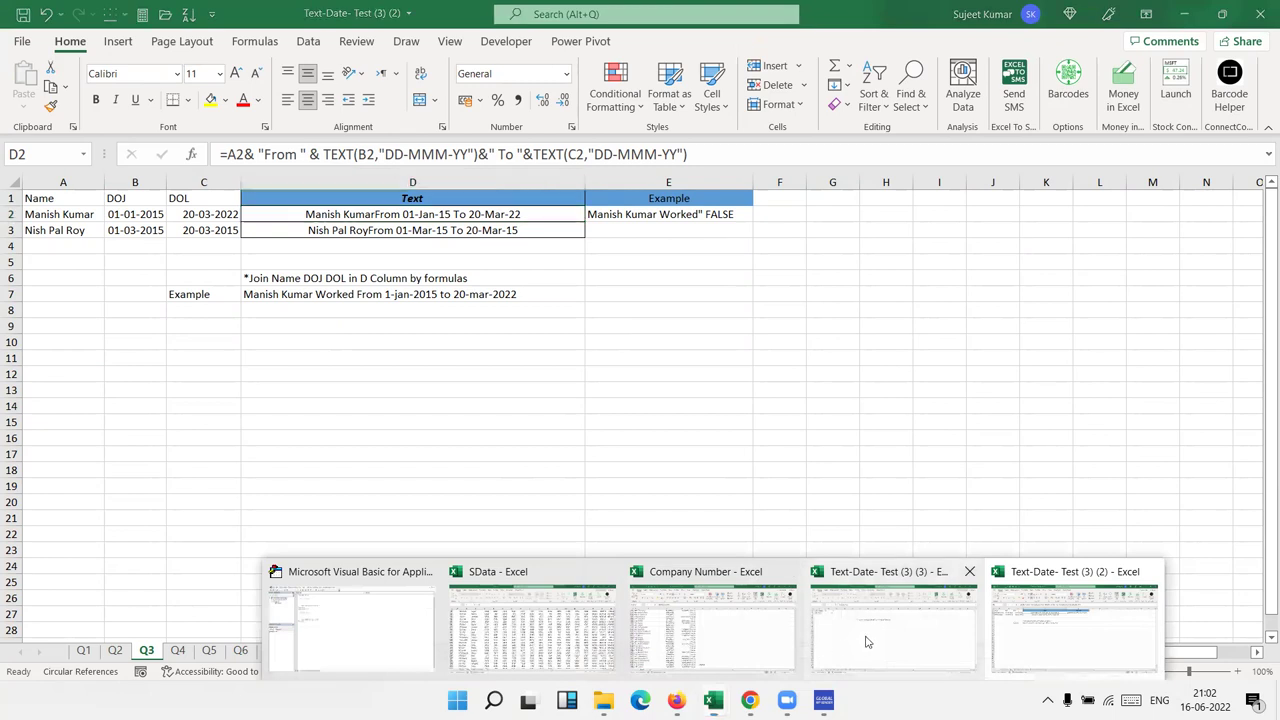
left_click(867, 642)
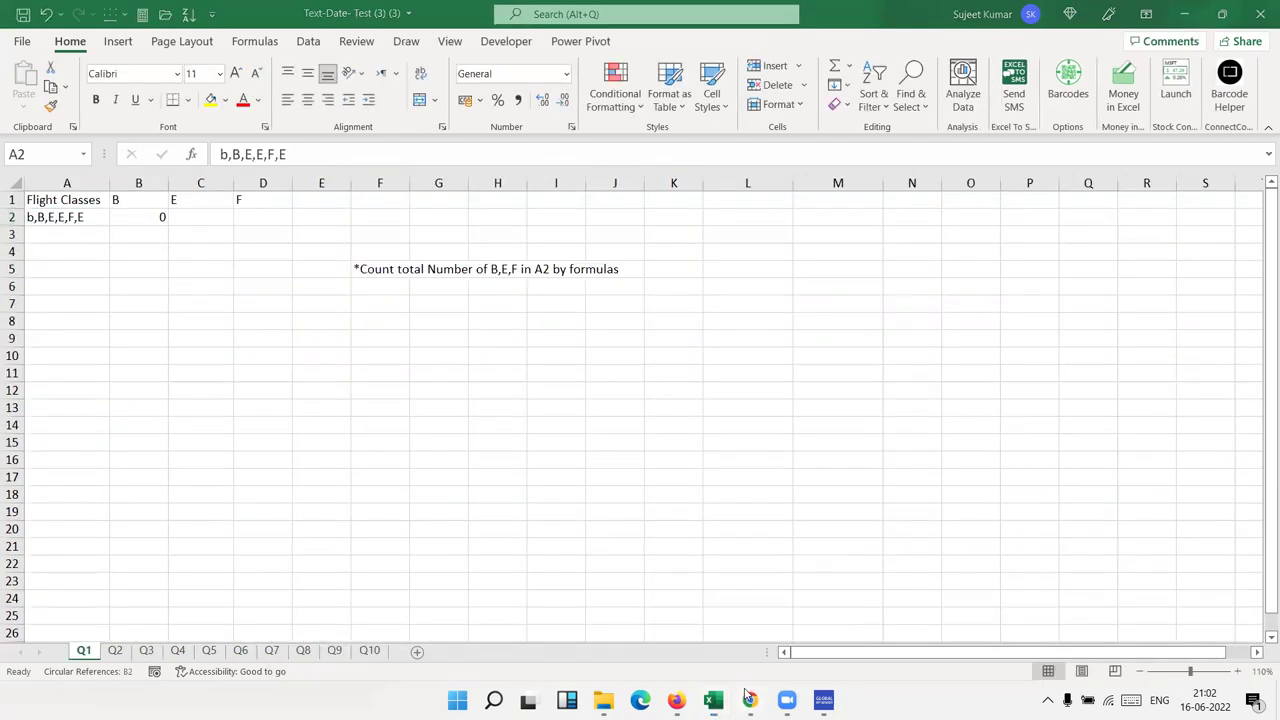
left_click(748, 697)
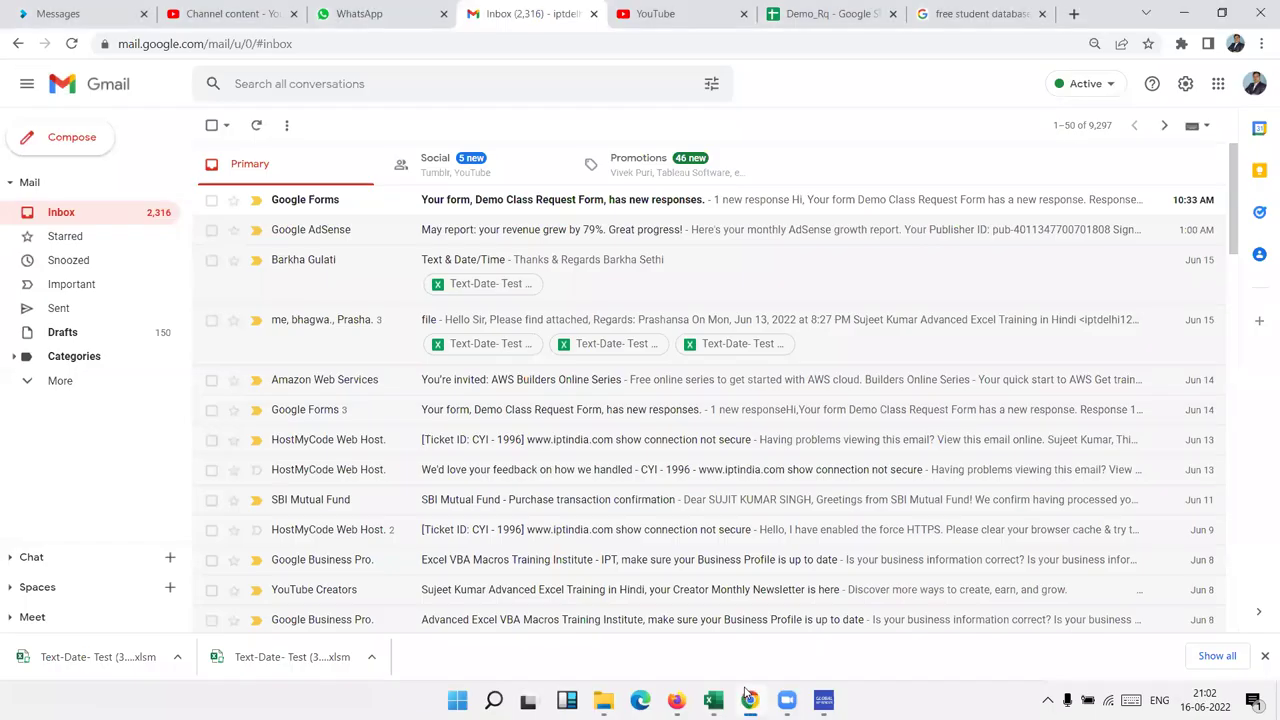
left_click(747, 697)
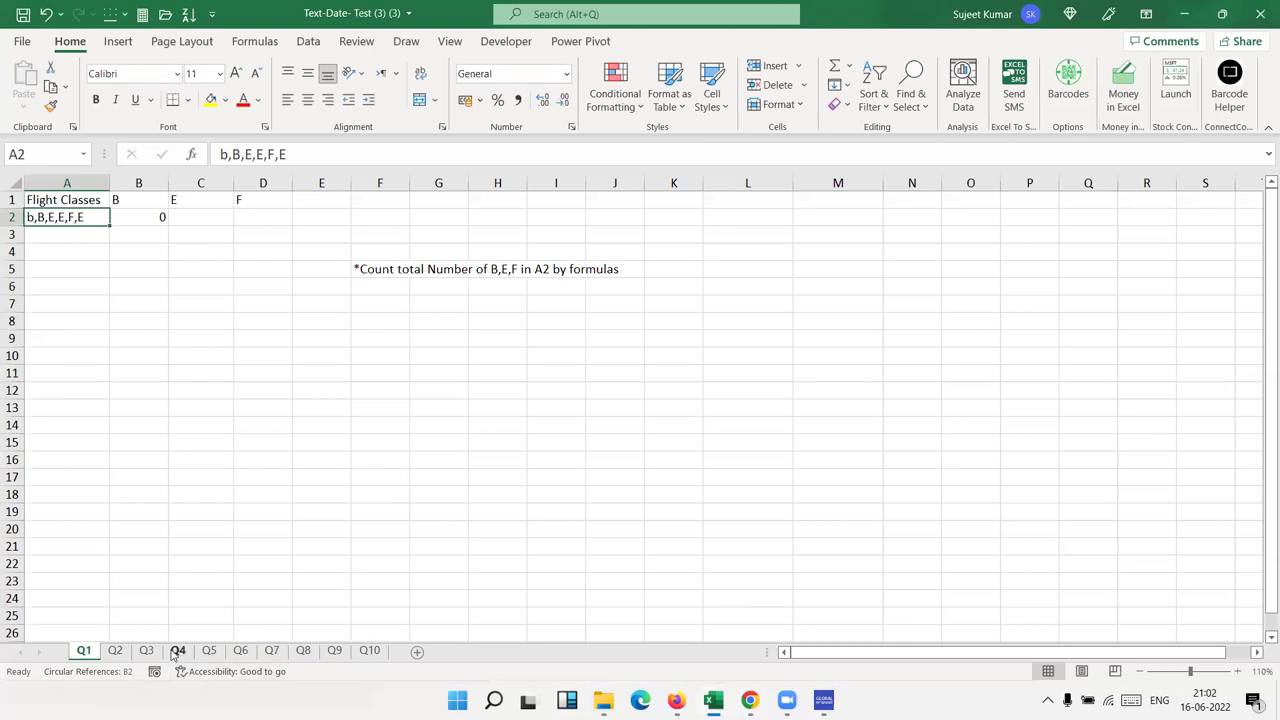
left_click(177, 651)
left_click(147, 651)
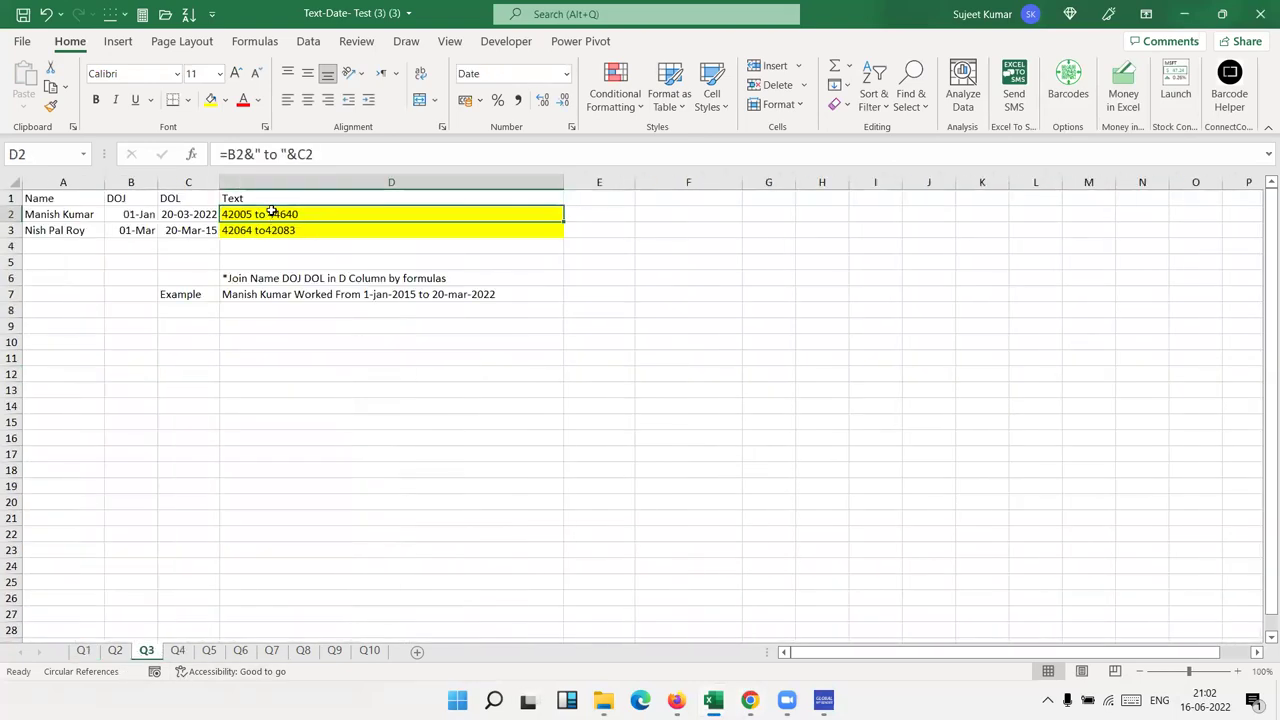
left_click_drag(271, 213, 262, 232)
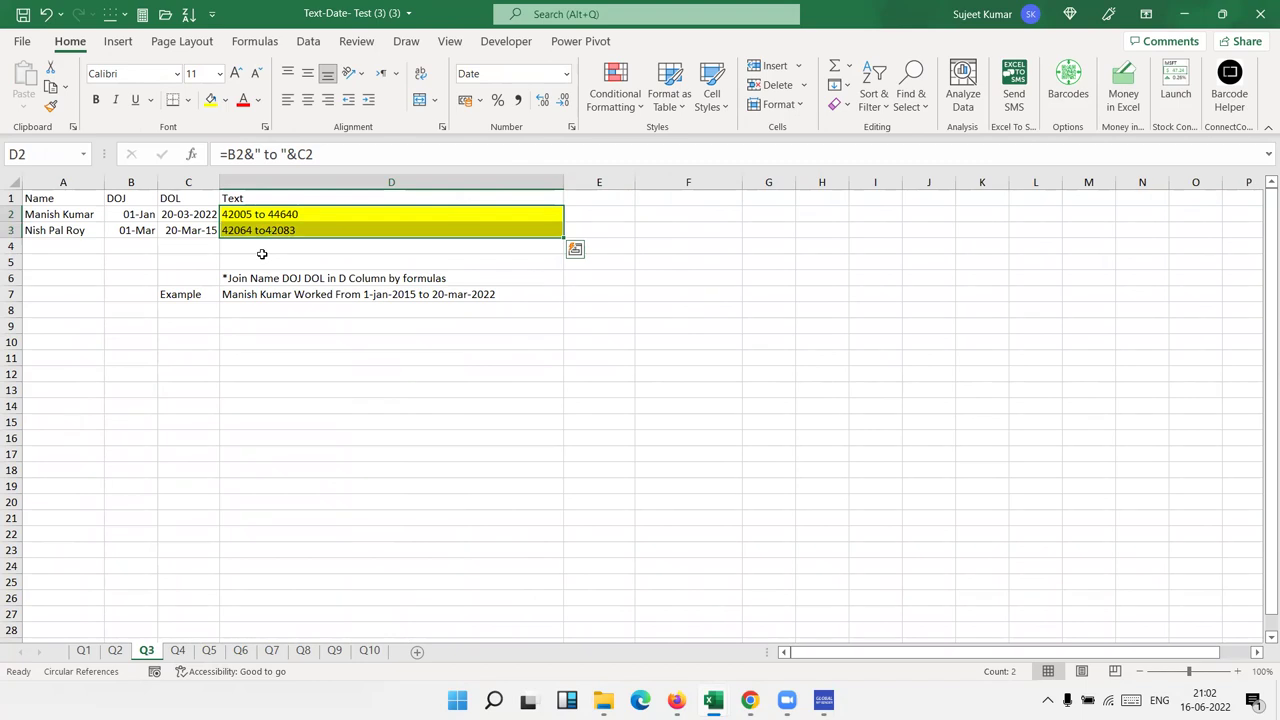
mouse_move(725, 697)
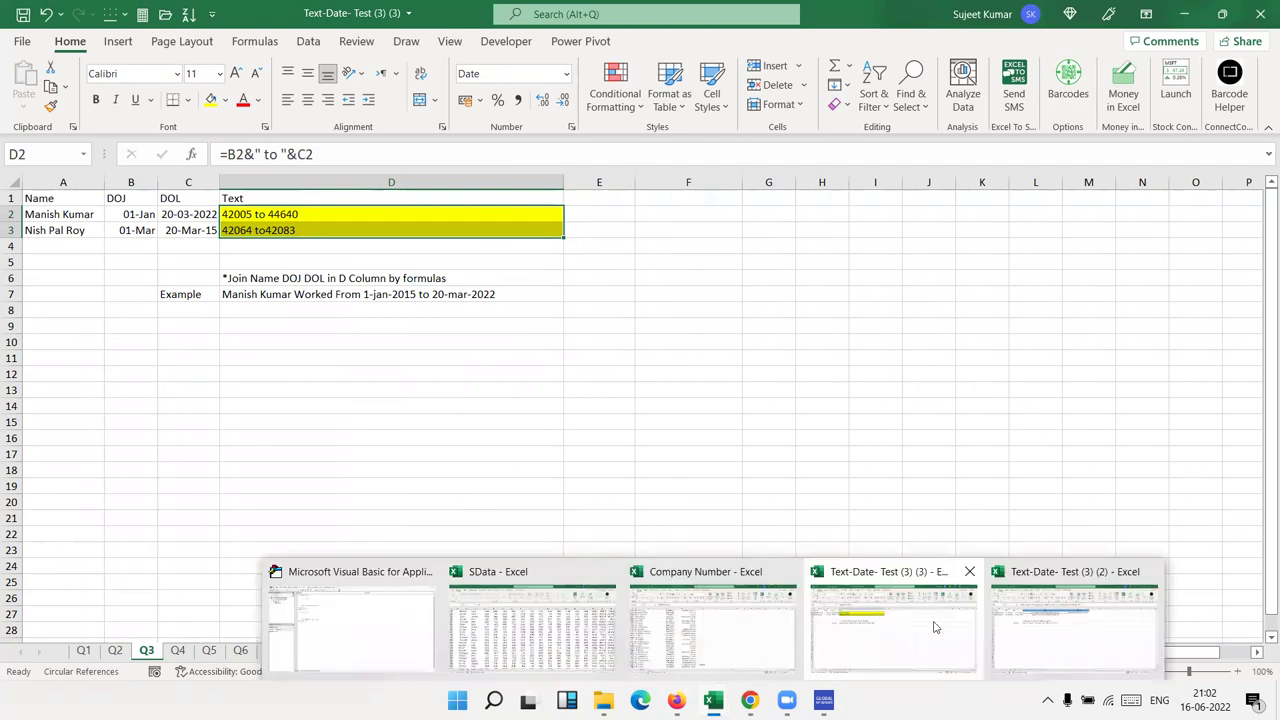
left_click(1045, 622)
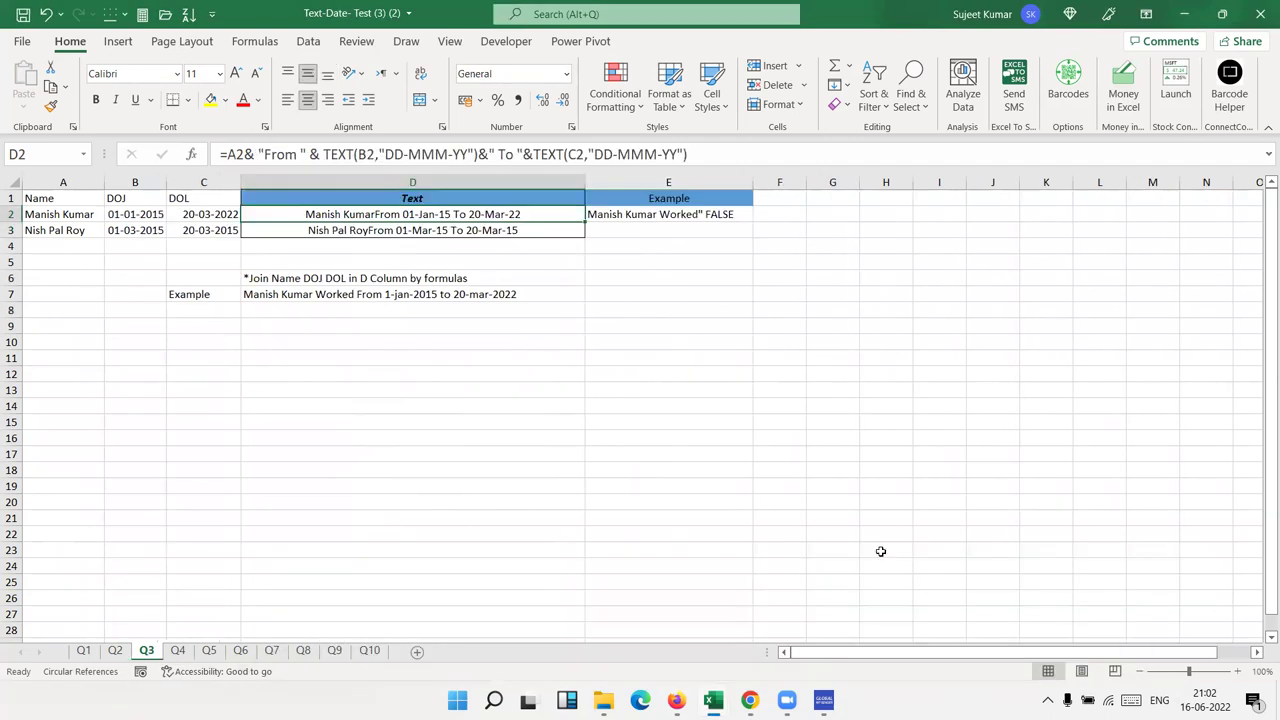
Step: Compare D2's TEXT(B2,"DD-MMM-YY") formula against D2 in the other workbook copy
left_click(325, 154)
left_click_drag(323, 154, 481, 170)
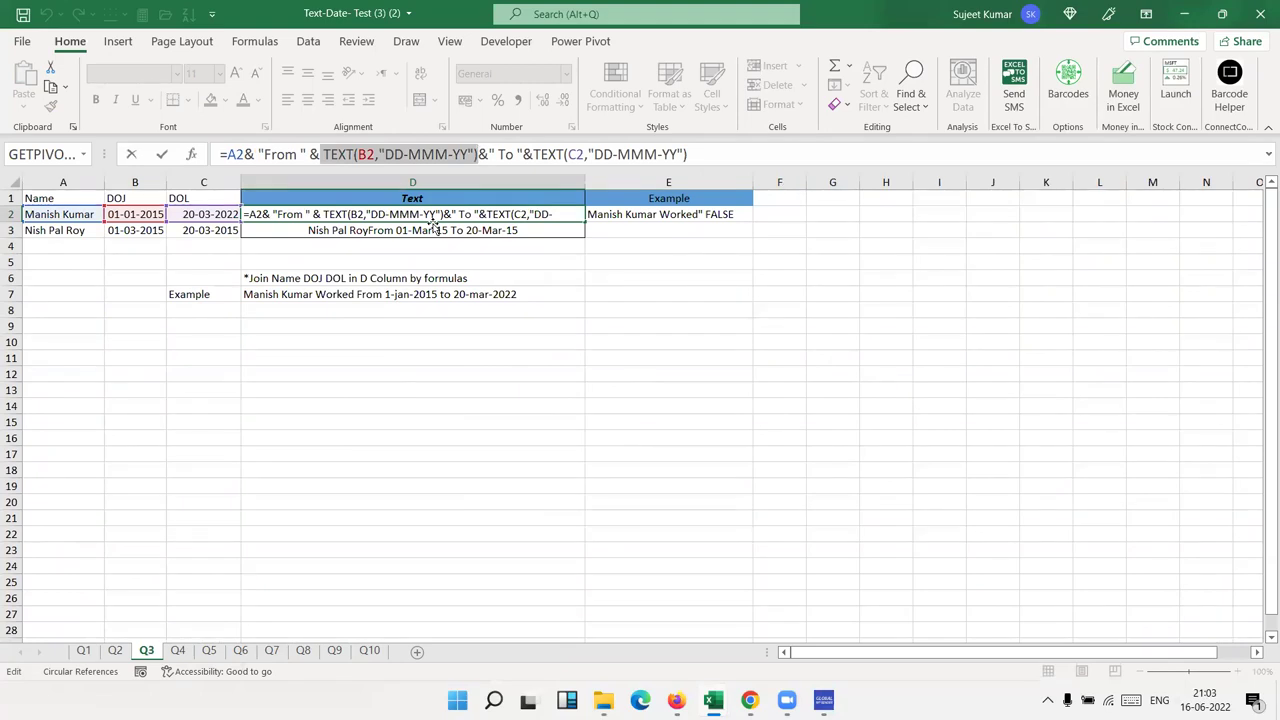
key("Return")
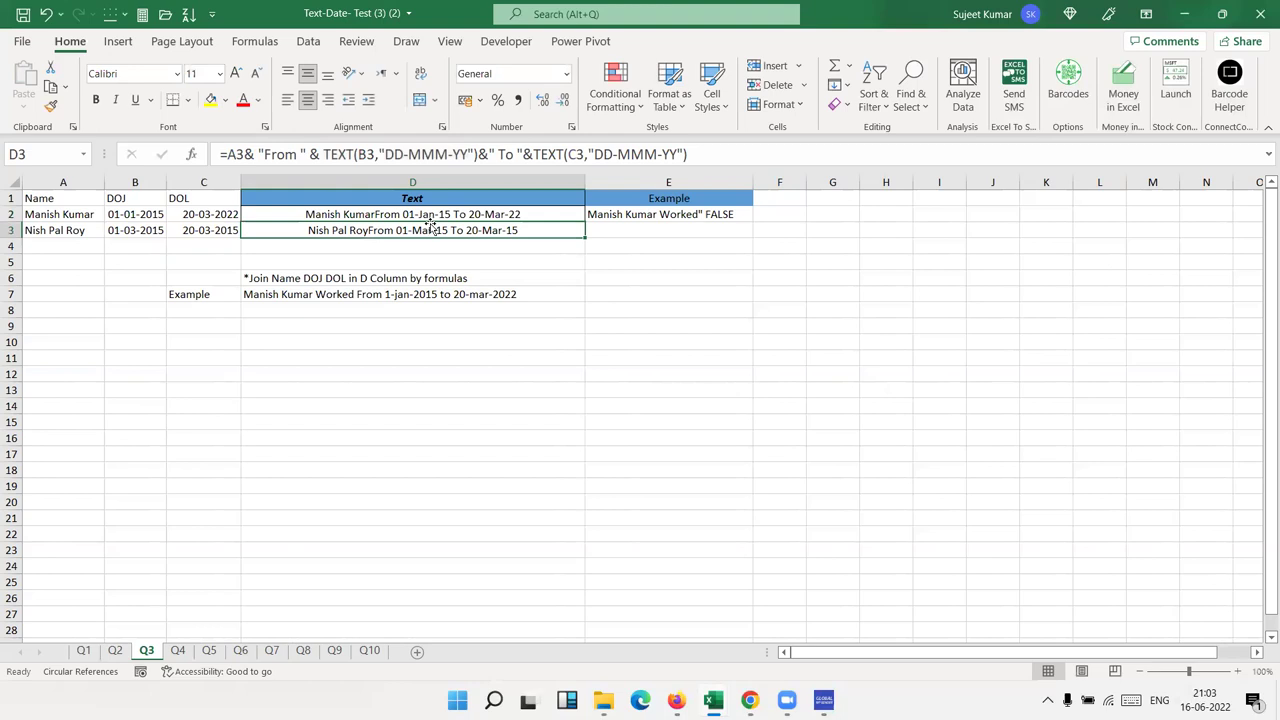
key("alt")
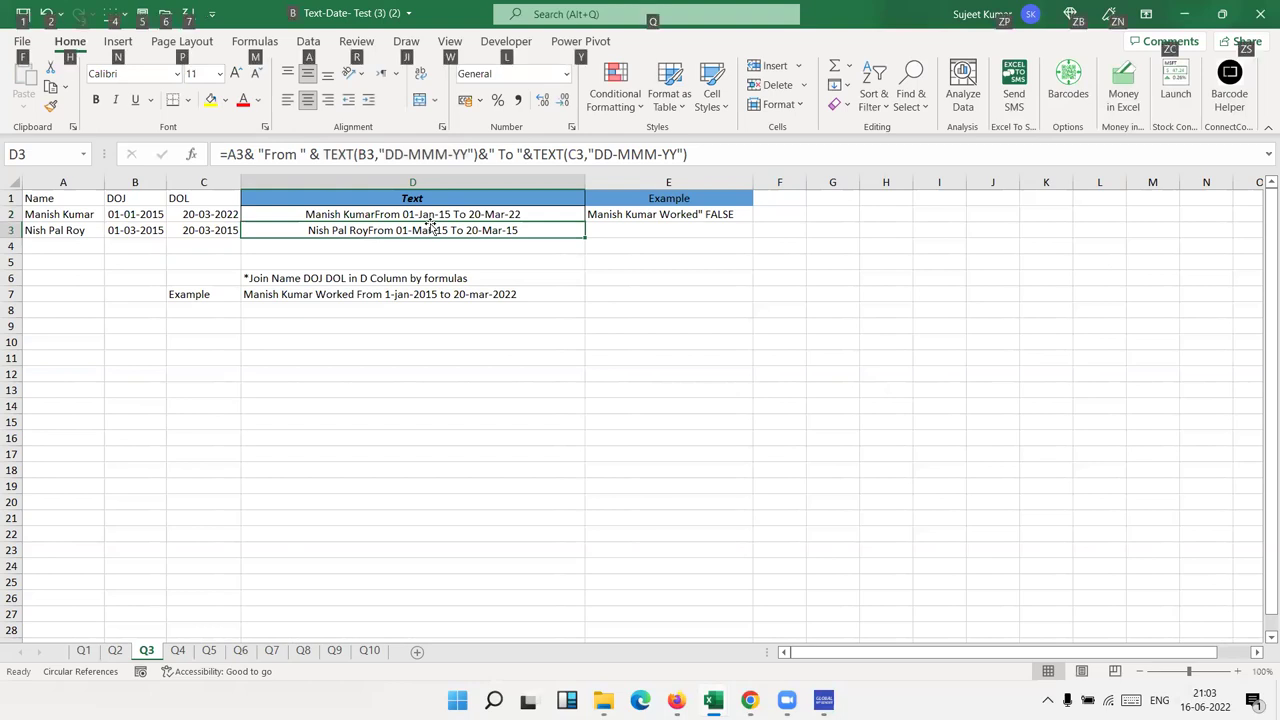
key("alt+Tab")
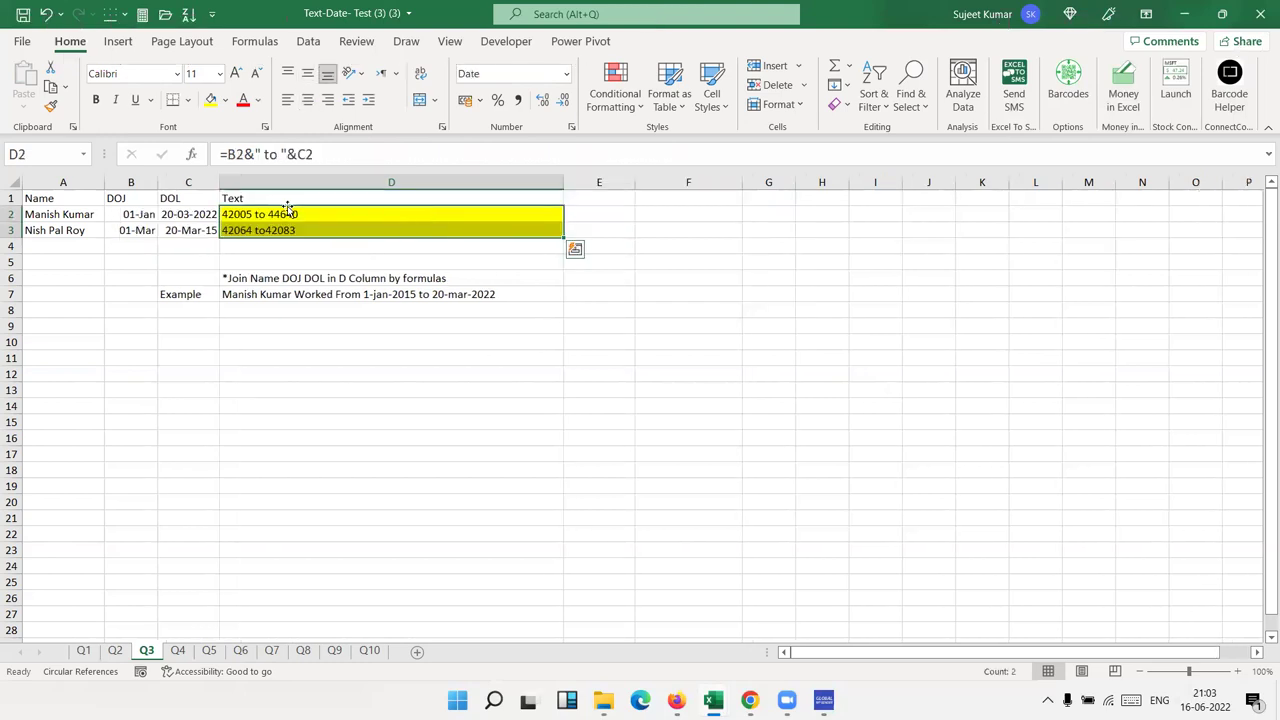
left_click(285, 213)
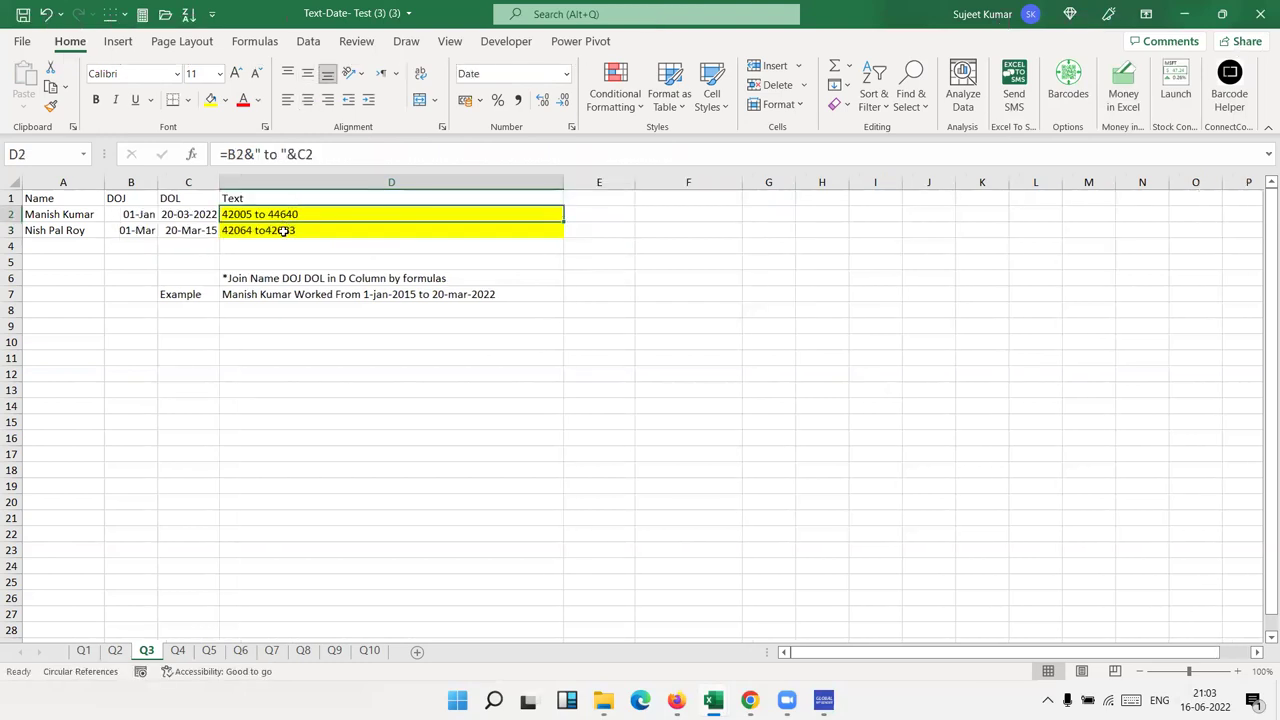
left_click(224, 151)
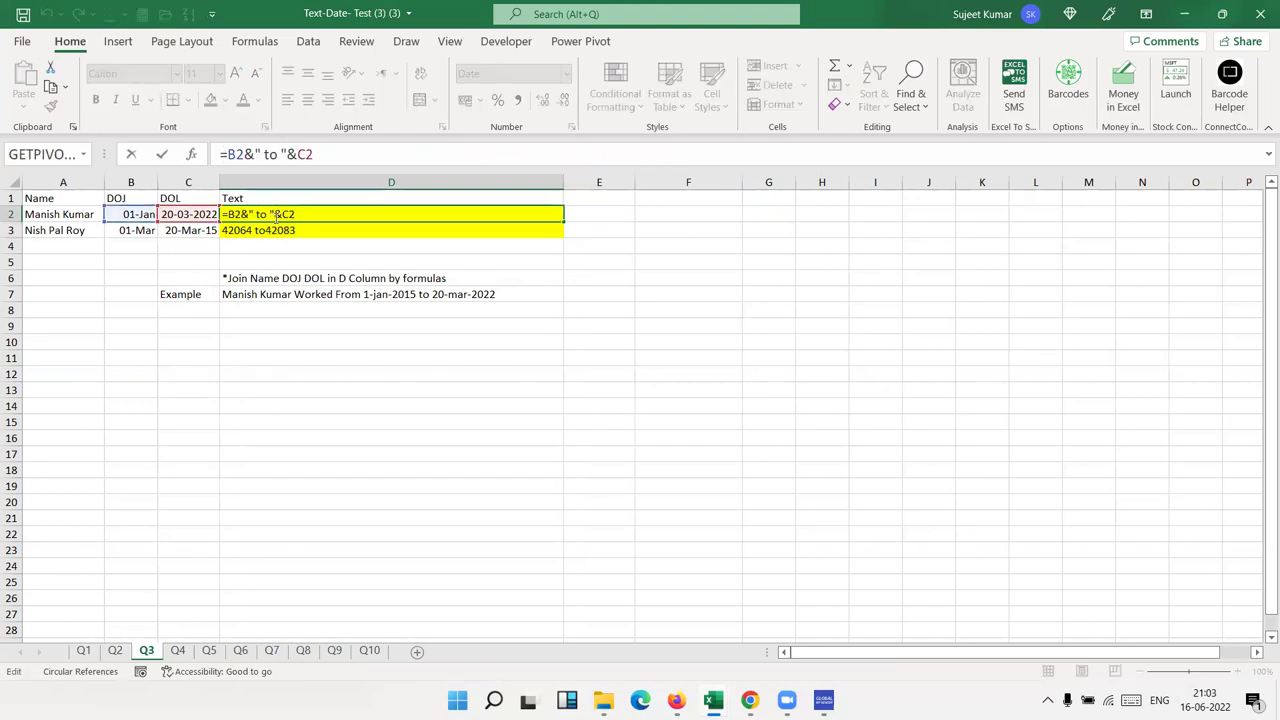
key("ctrl+Return")
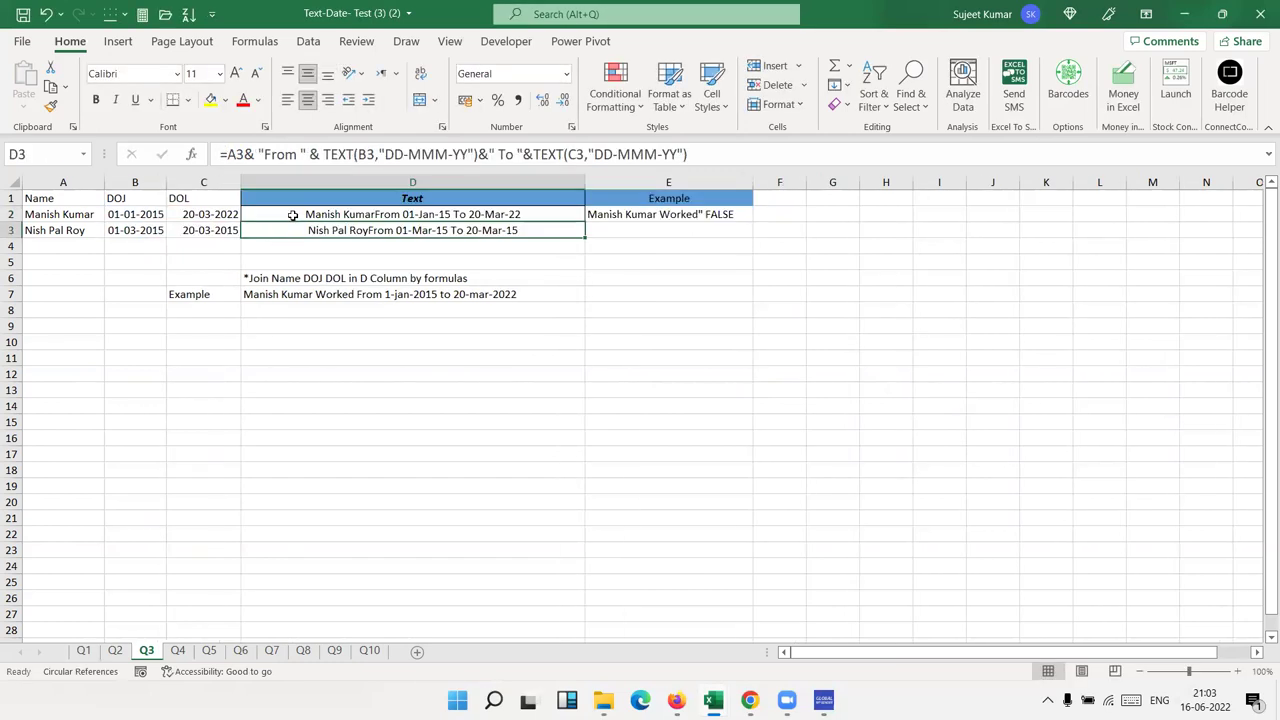
left_click(292, 213)
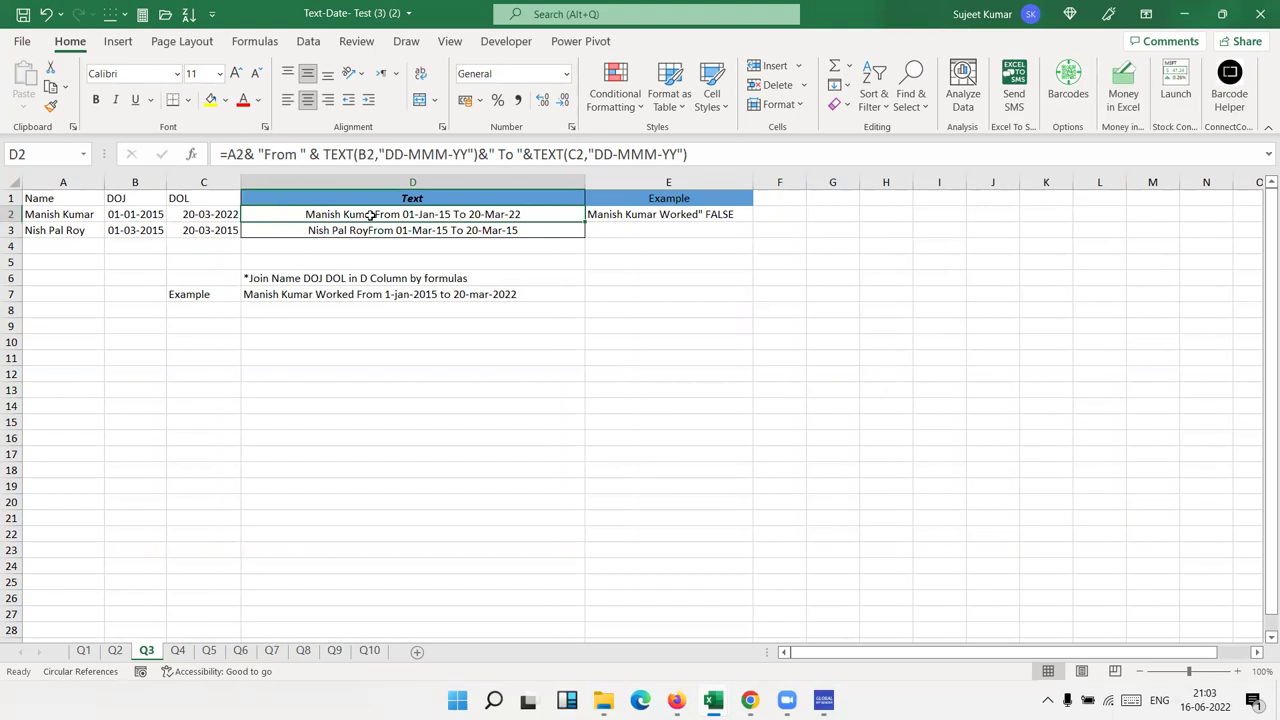
Step: Add a space before From in D2's formula
left_click(264, 154)
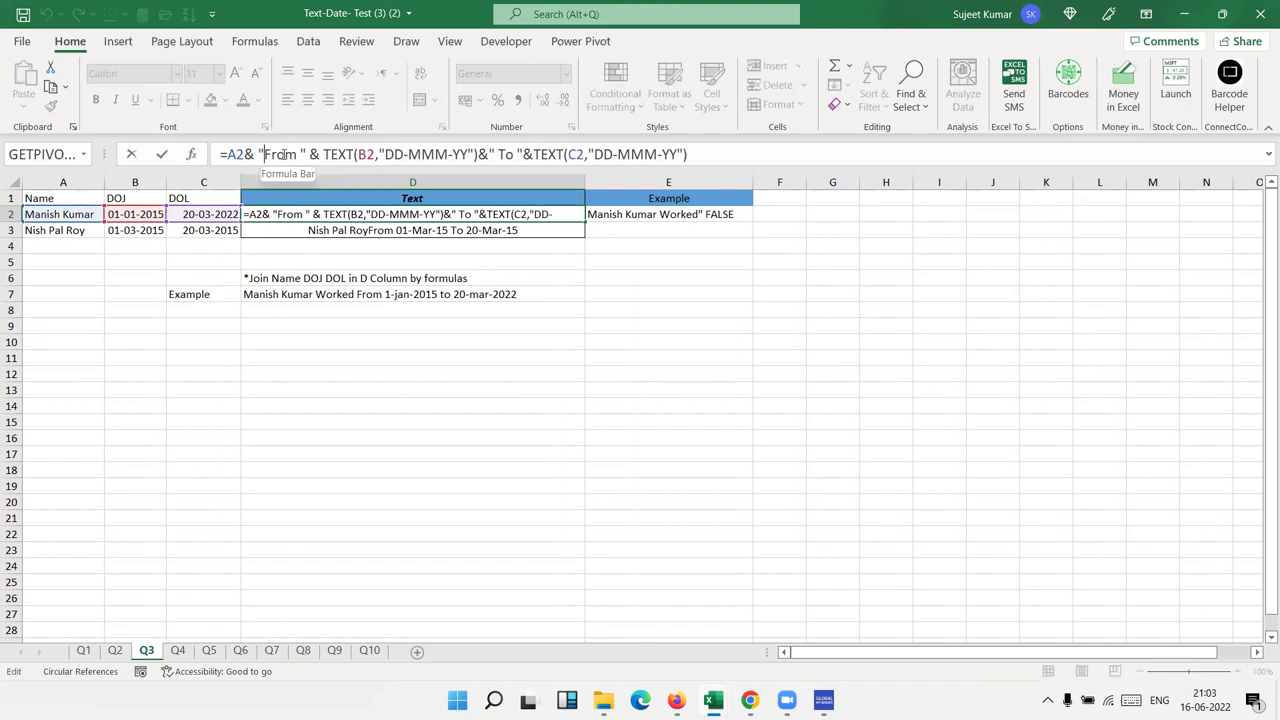
key("Return")
key("Up")
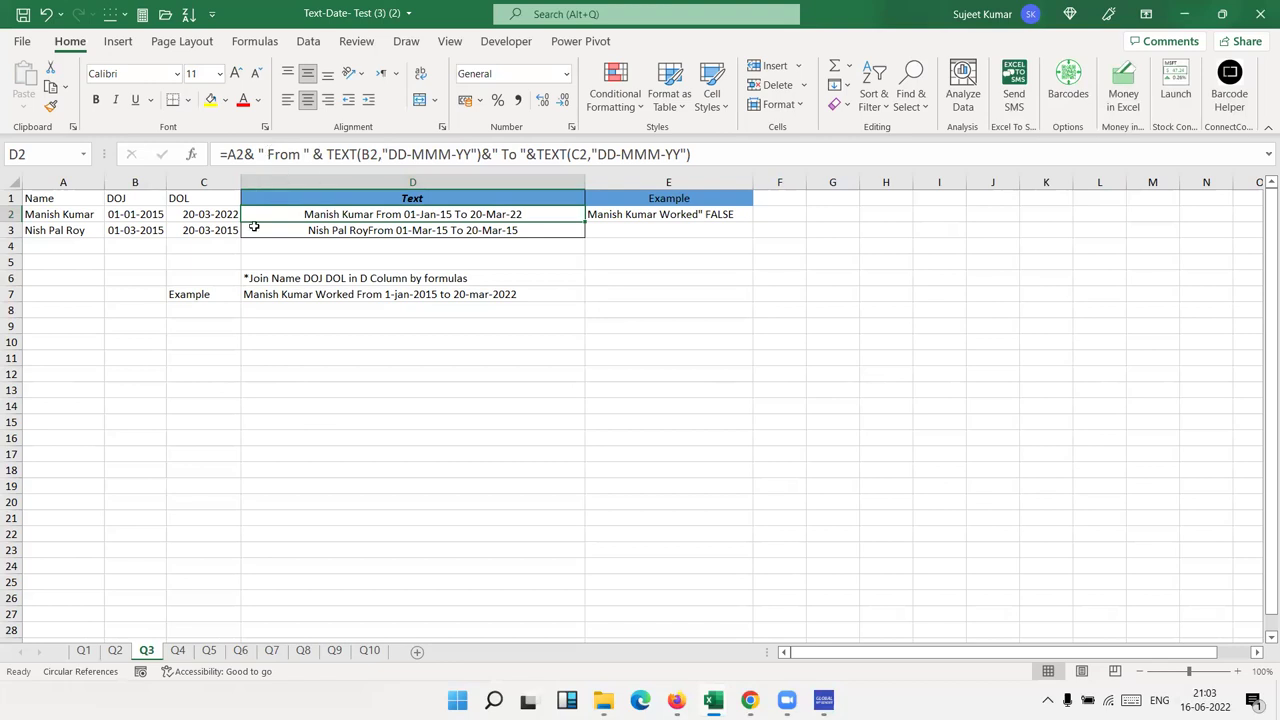
Step: Fix D3's formula so a single space precedes From, then go to sheet Q4
left_click(300, 230)
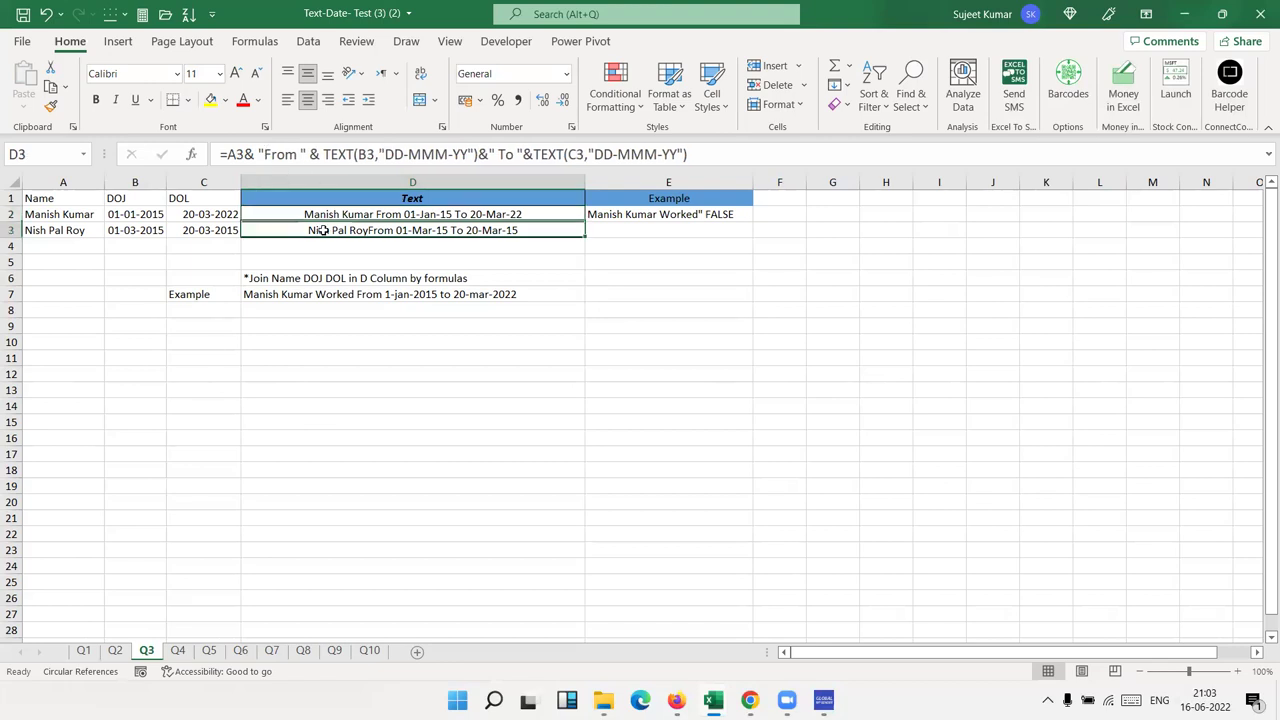
left_click(262, 154)
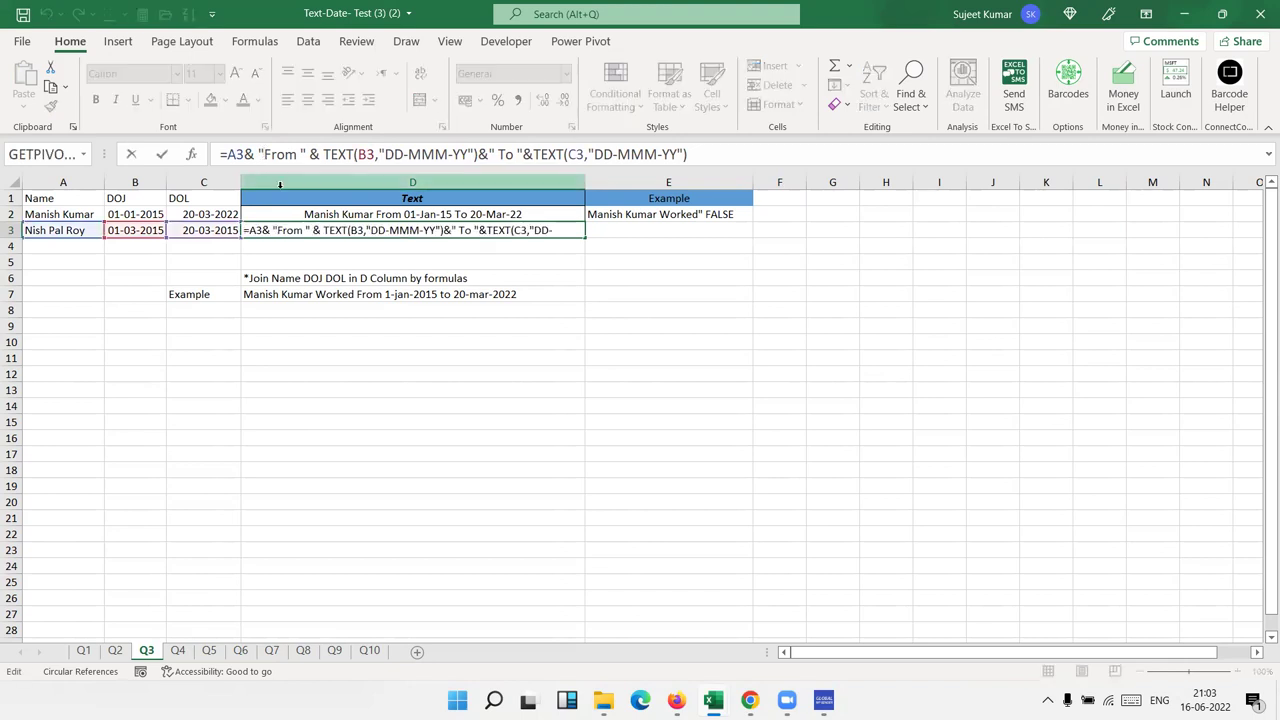
key("Return")
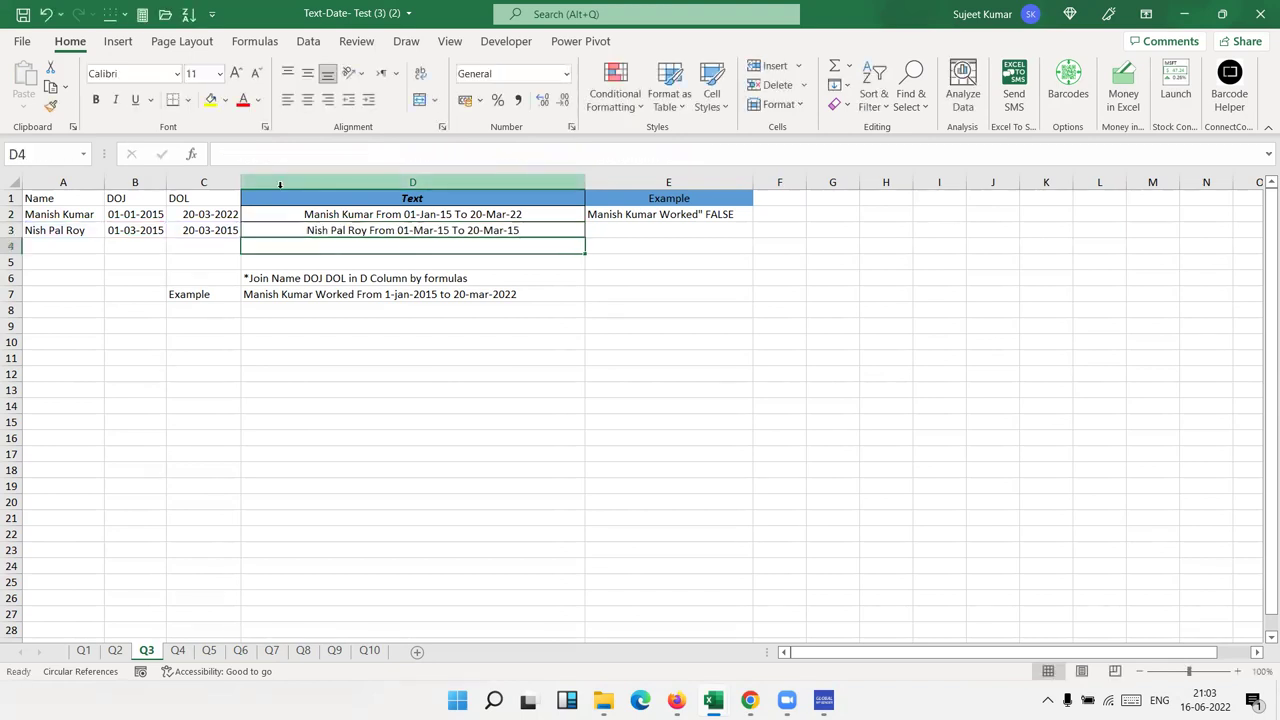
key("Up")
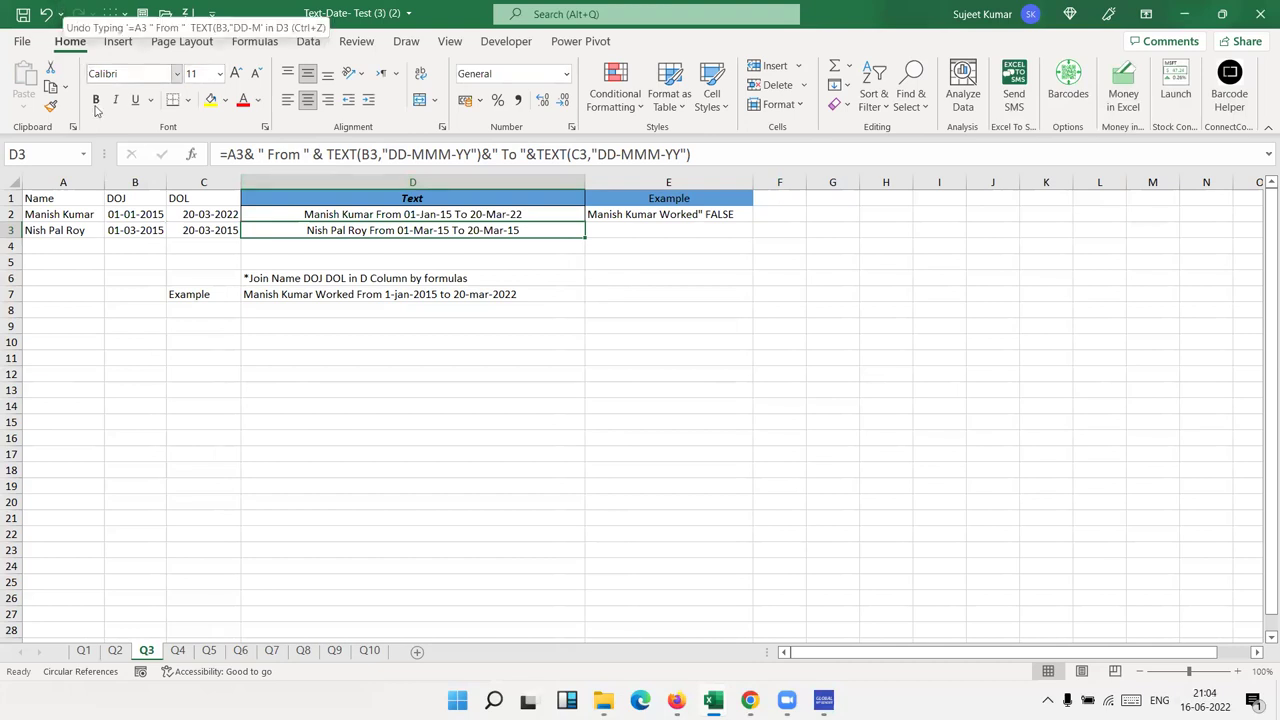
left_click(260, 157)
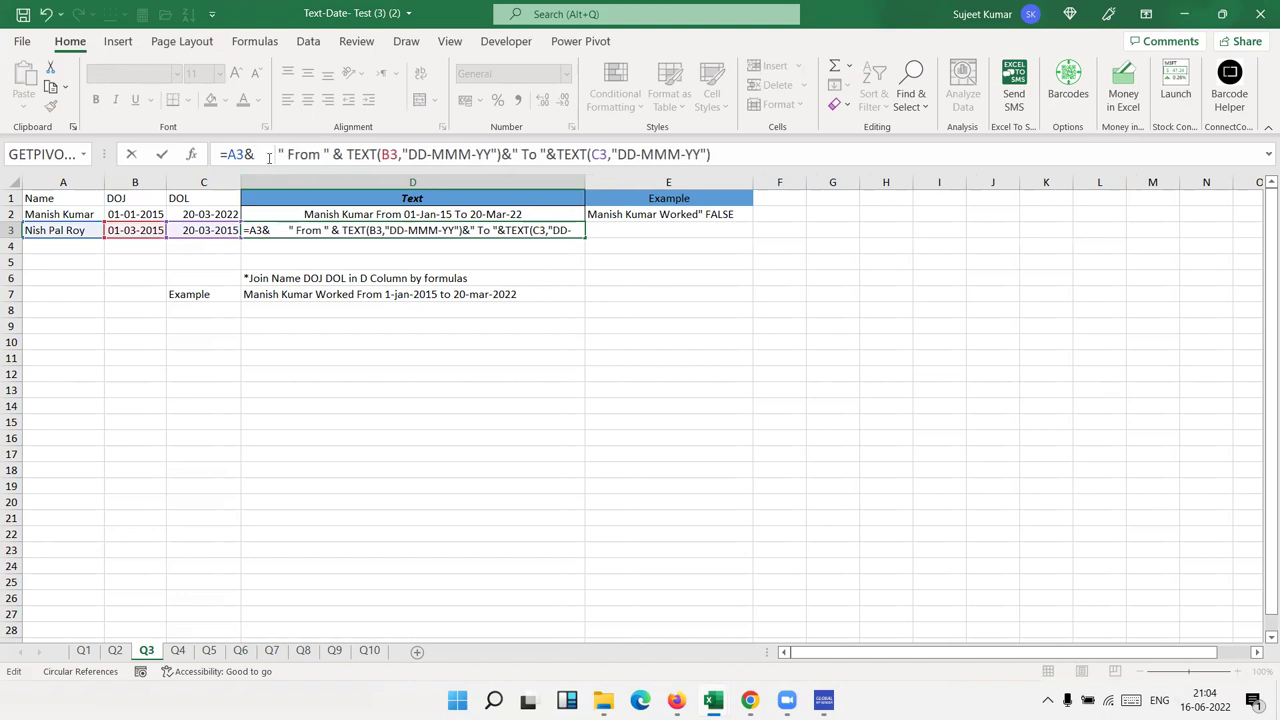
key("Return")
key("Up")
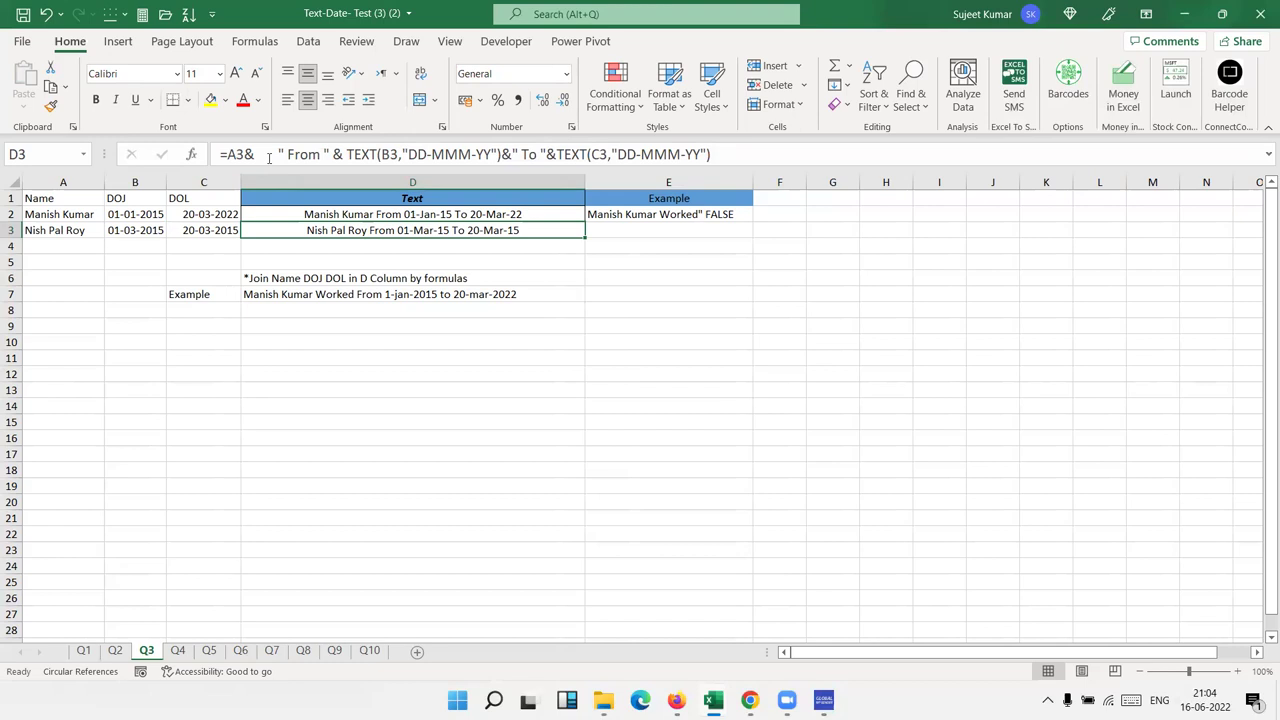
key("BackSpace")
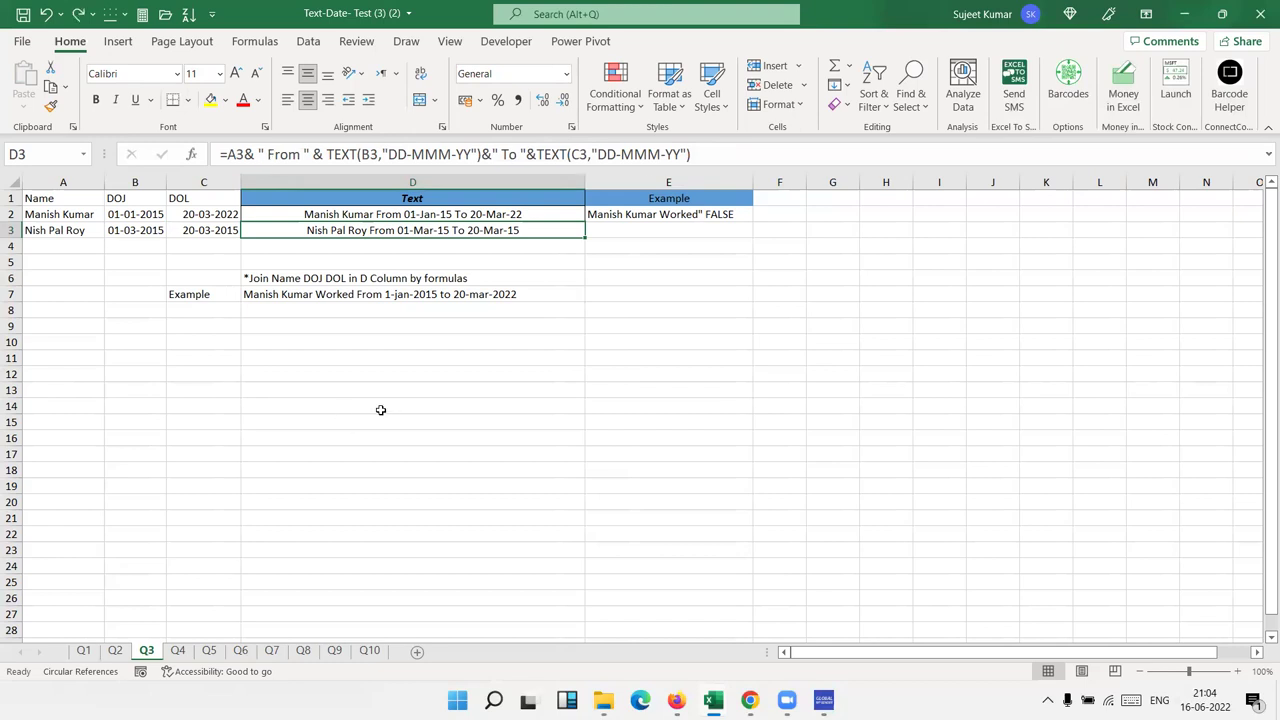
left_click(180, 651)
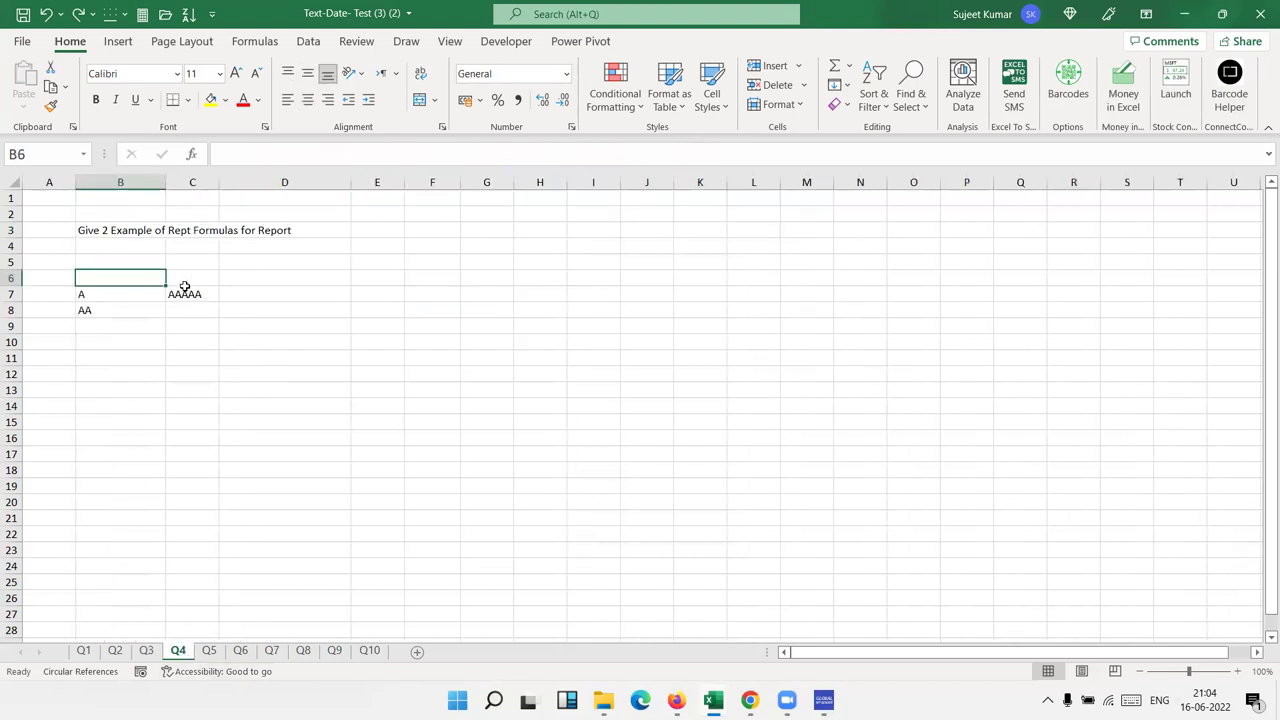
Step: Inspect the REPT formulas in C7 and B8 on sheet Q4
mouse_move(379, 312)
left_mouse_down()
mouse_move(574, 426)
mouse_move(760, 509)
left_mouse_up()
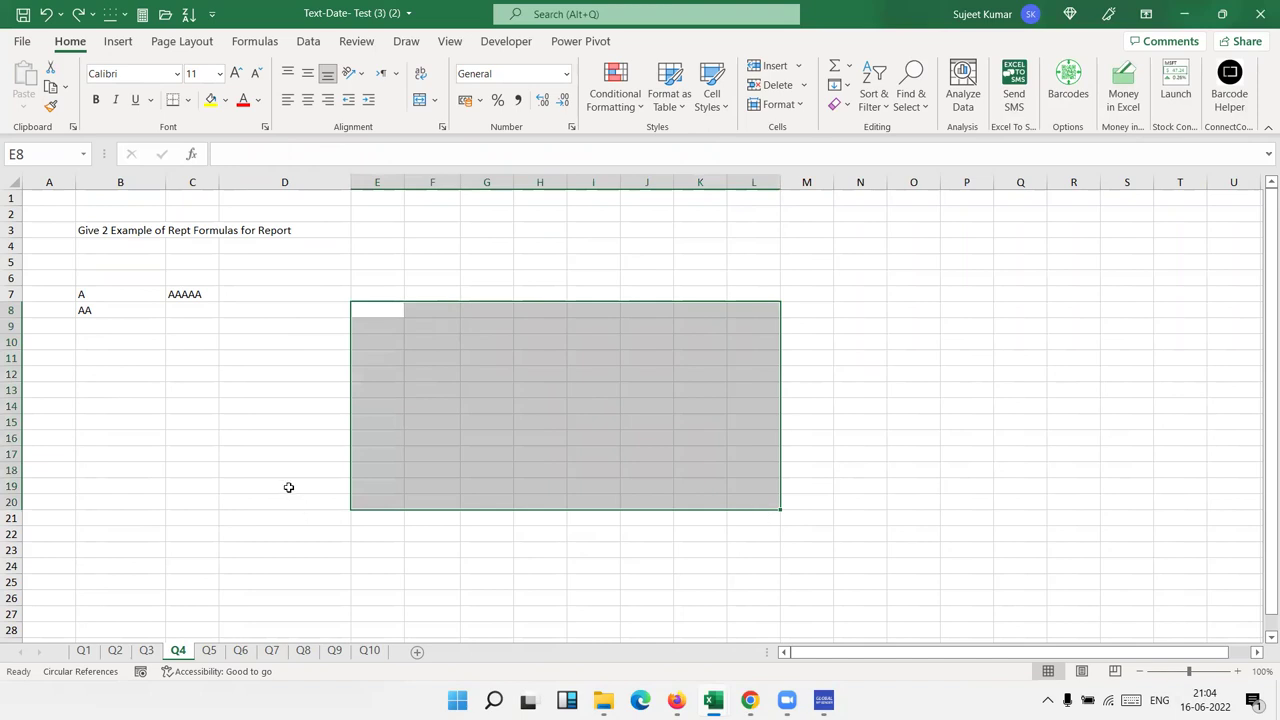
left_click_drag(144, 355, 651, 550)
left_click_drag(437, 306, 656, 478)
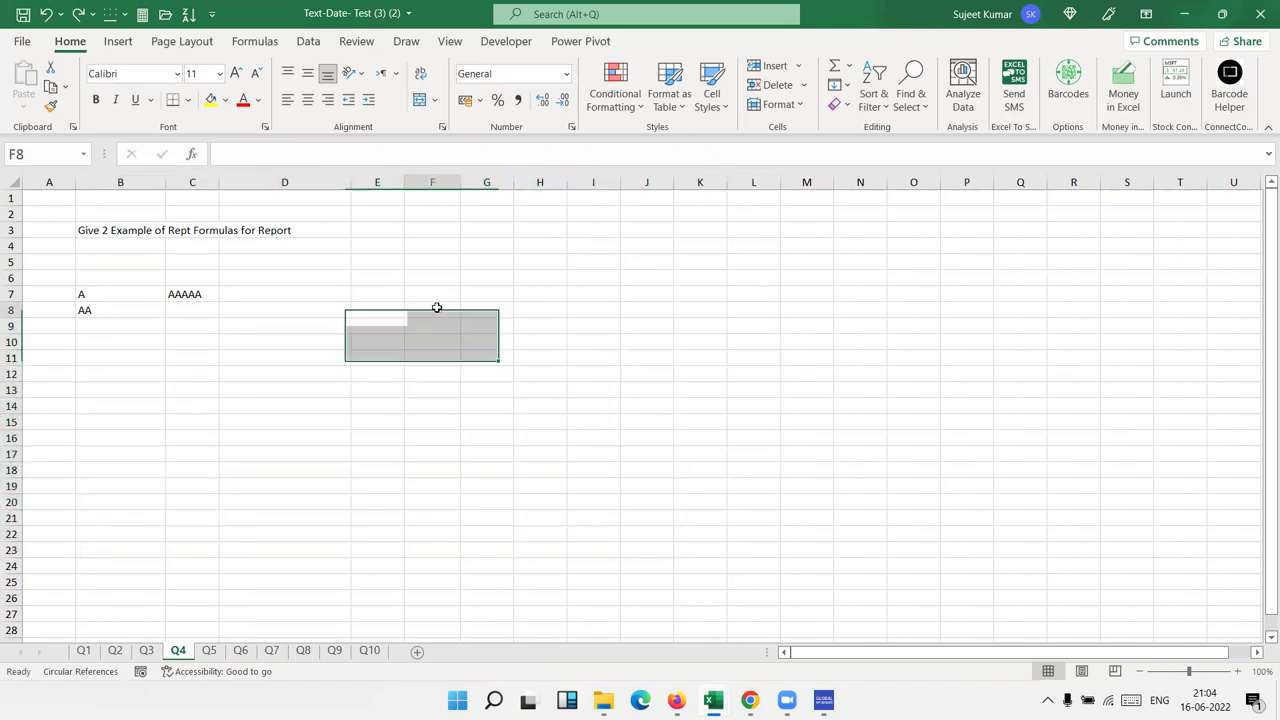
left_click(190, 290)
left_click(88, 312)
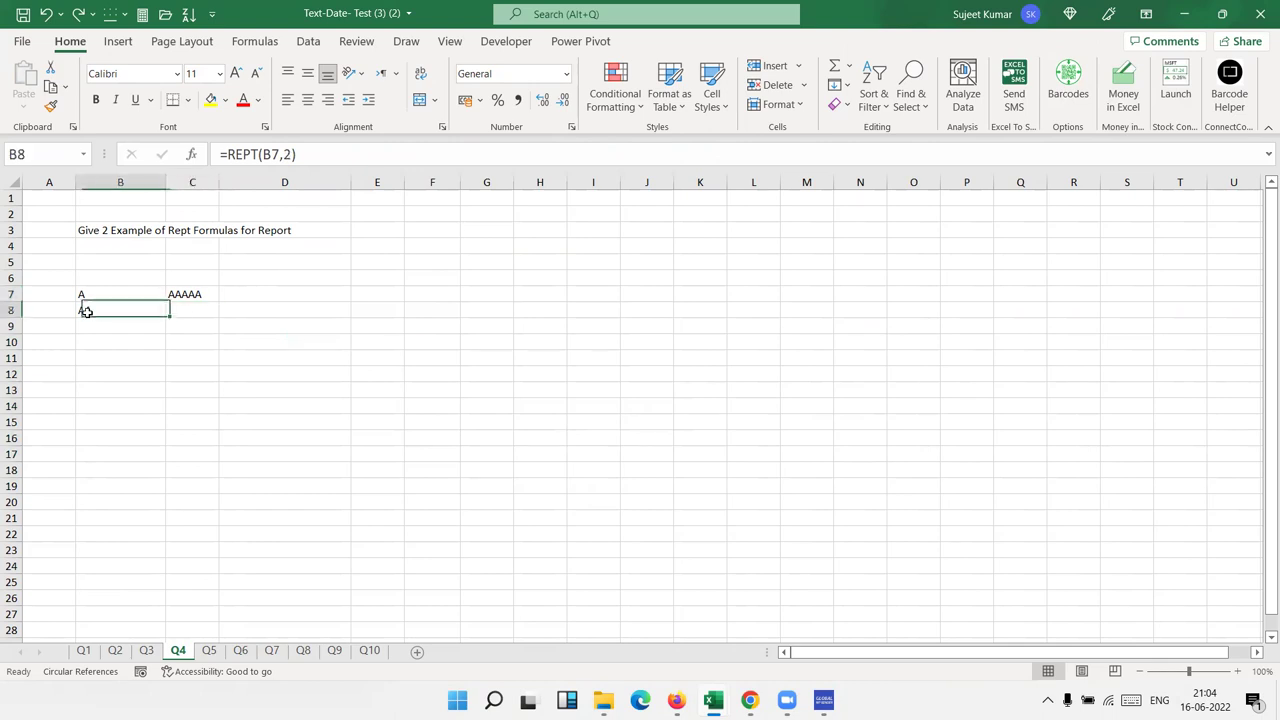
left_click(198, 296)
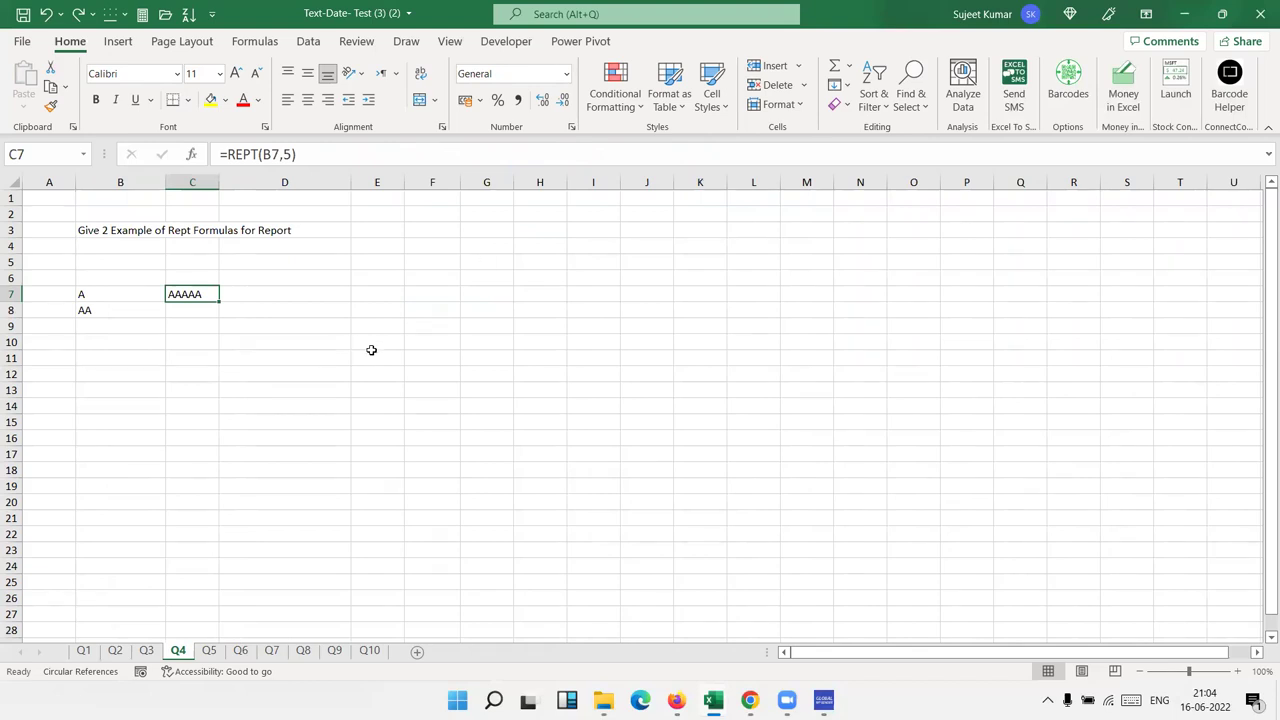
Step: Add a Sales heading in H1 with 85, 36, 96, 52, 36, 32, 36 below it
left_click(464, 330)
left_click(558, 278)
left_click(543, 203)
type("Sales")
key("Return")
type("85")
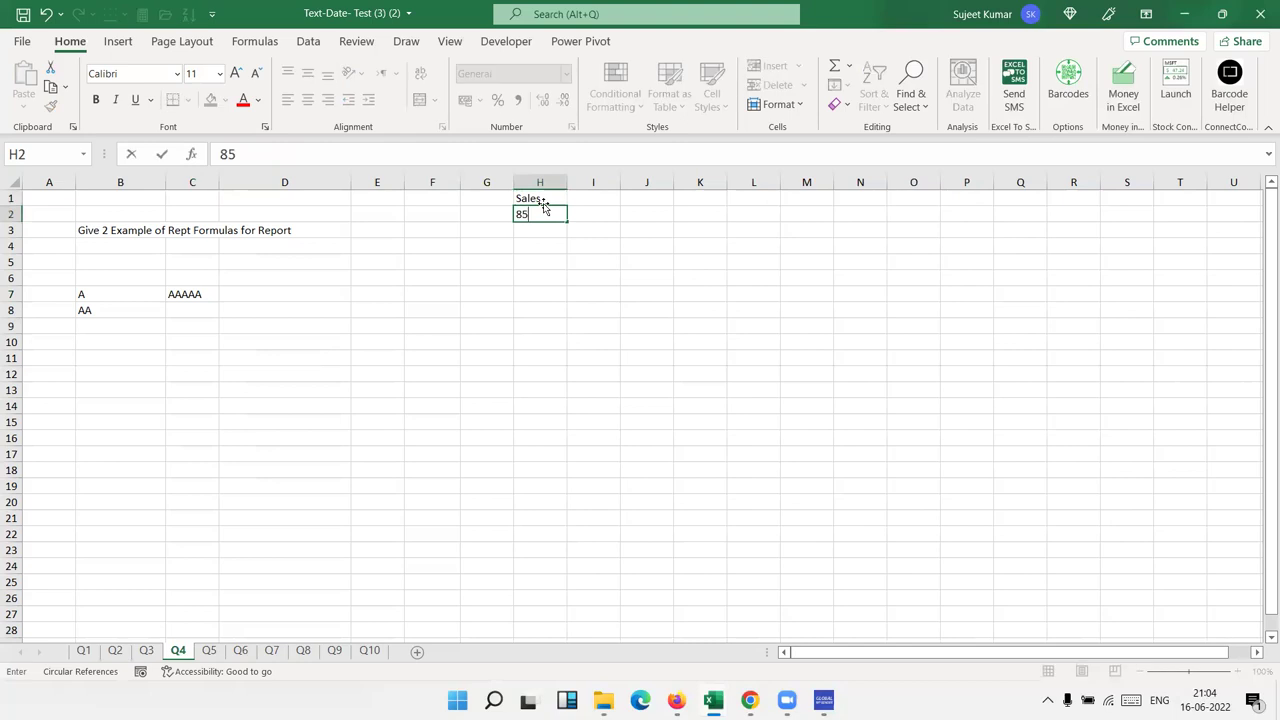
key("Return")
type("36")
key("Return")
type("96")
key("Return")
type("52")
key("Return")
type("36")
key("Return")
type("32")
key("Return")
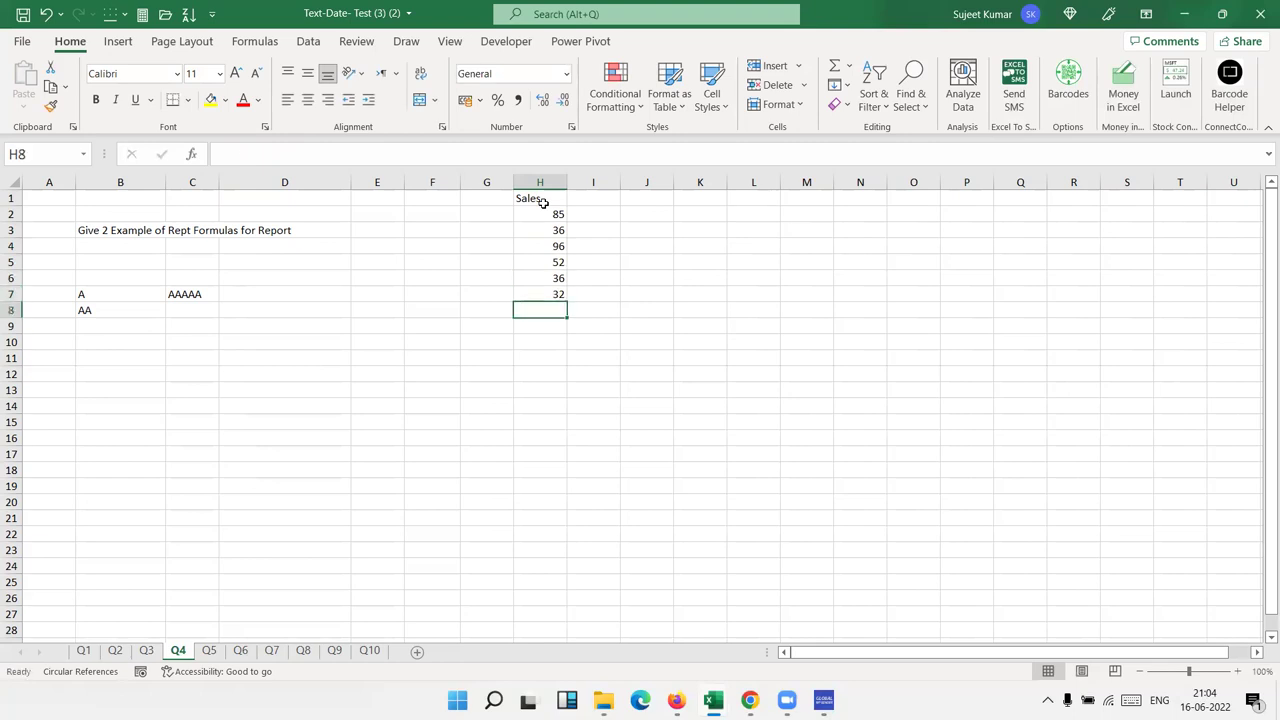
type("36")
key("Return")
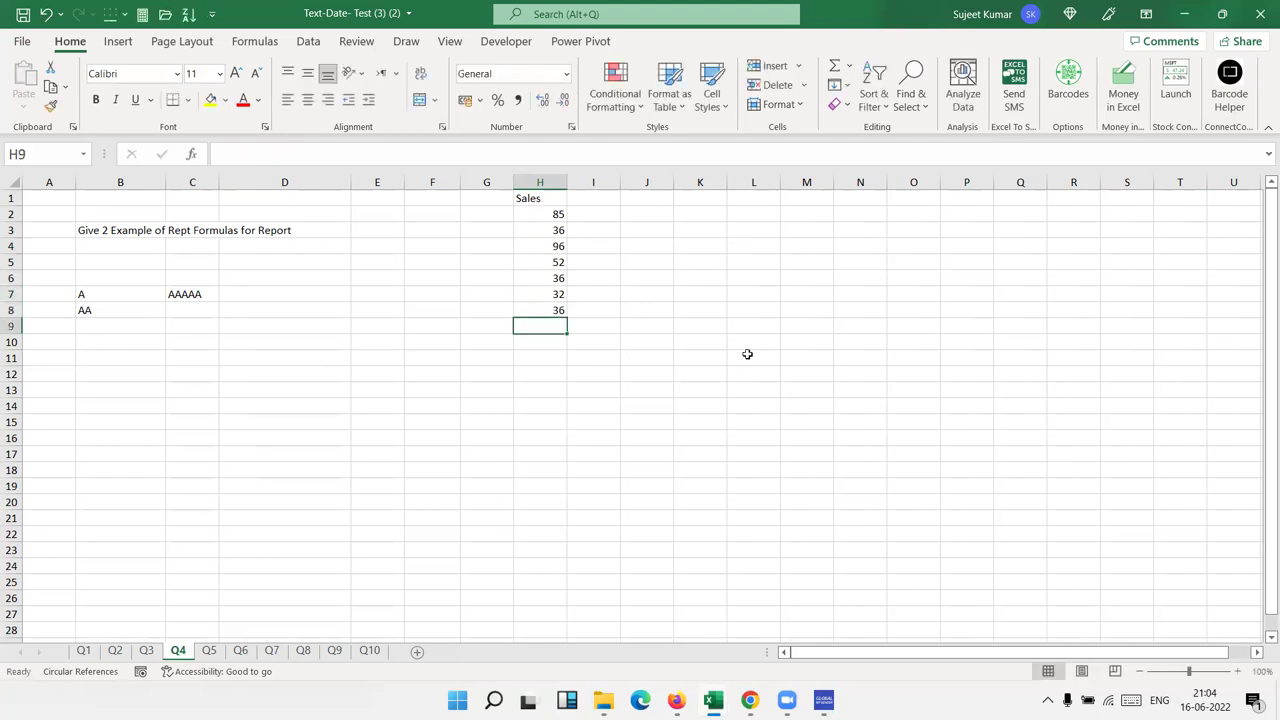
Step: Apply blue gradient data bars to the sales values H2:H8
left_click_drag(559, 214, 558, 308)
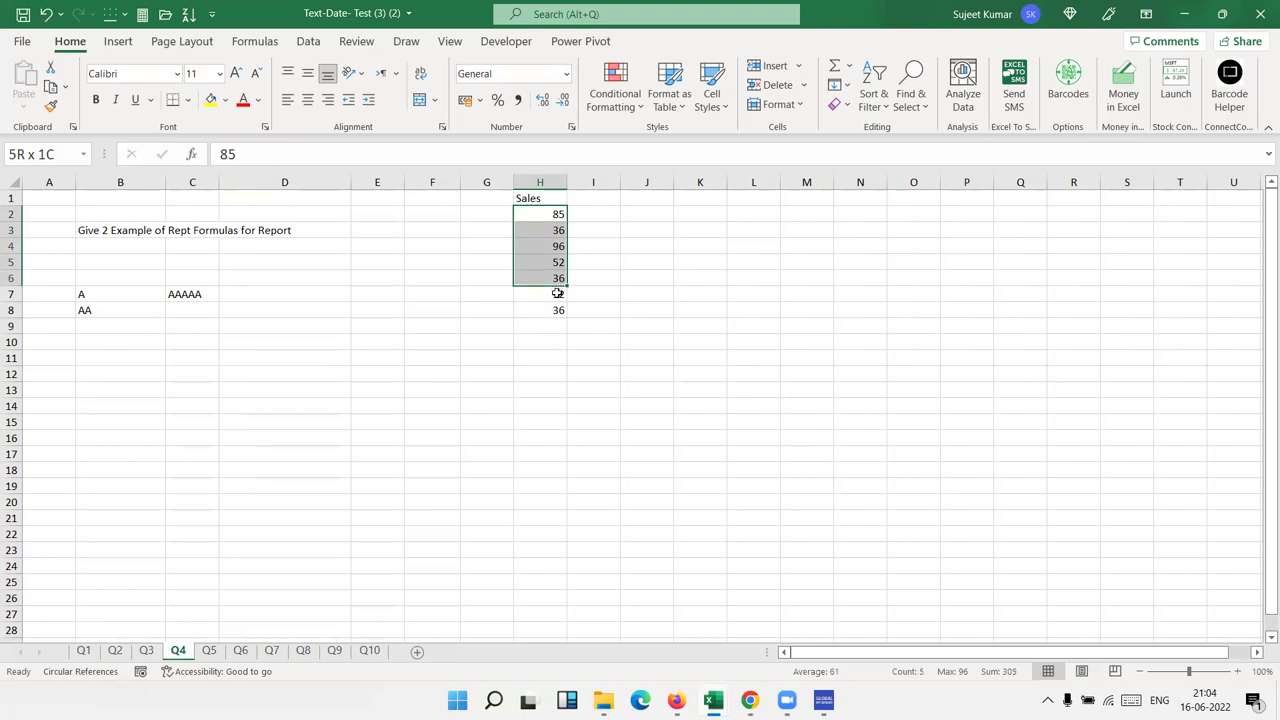
left_click(615, 85)
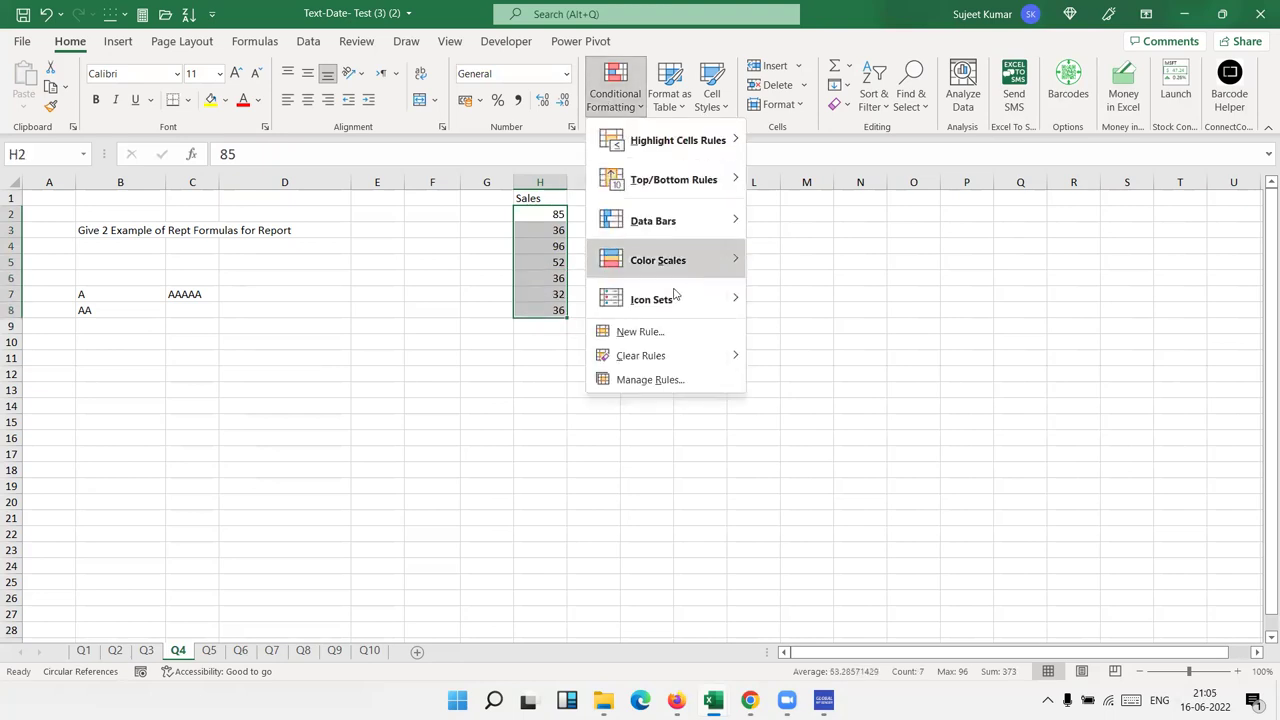
mouse_move(672, 270)
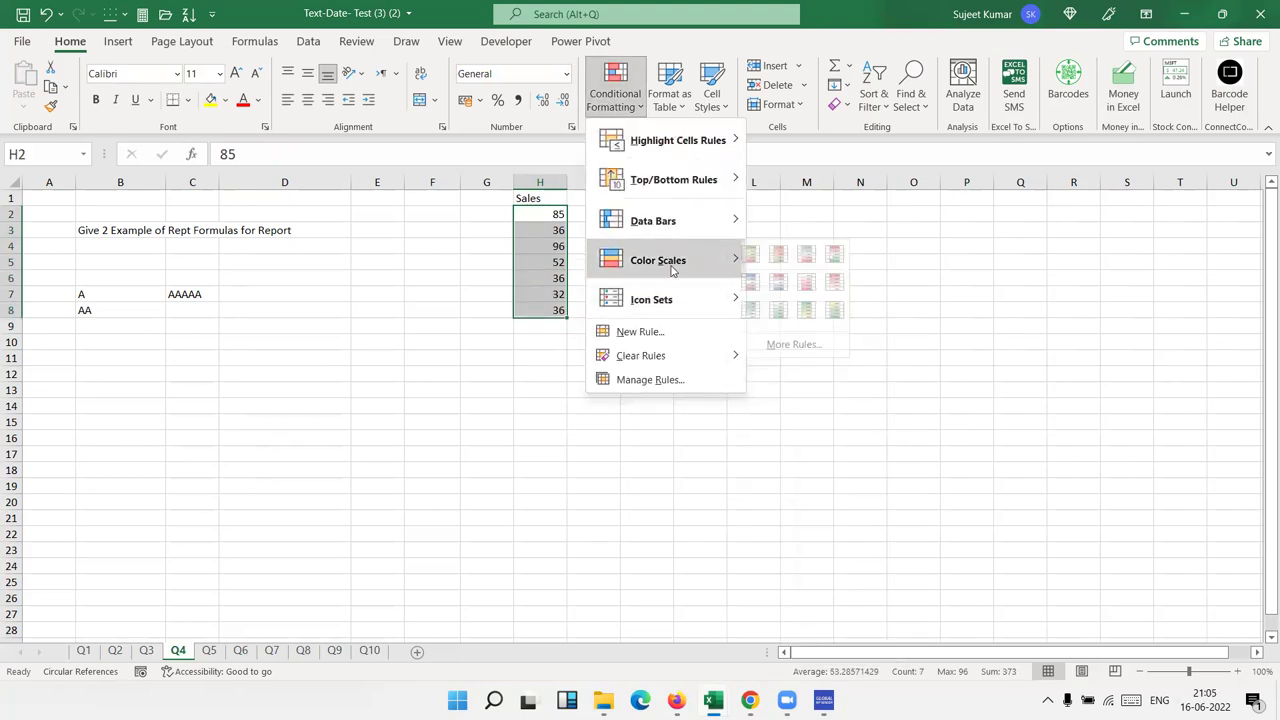
left_click(758, 240)
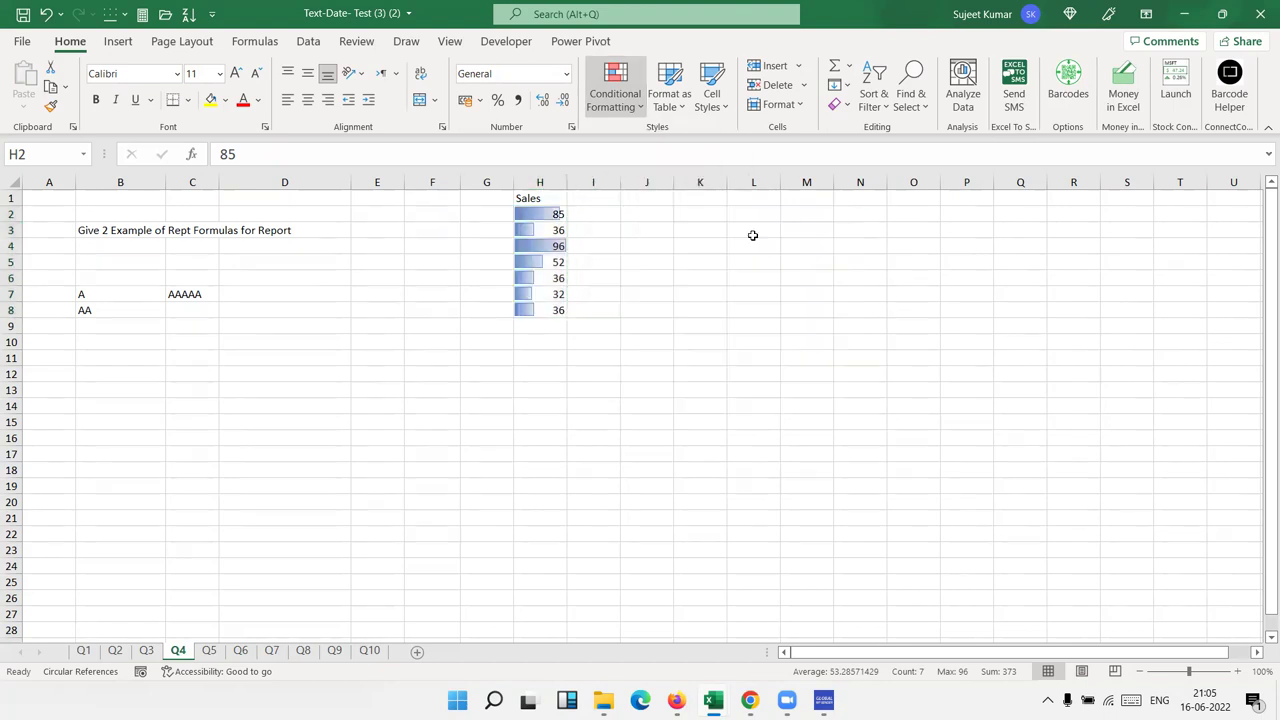
left_click(554, 245)
left_click(558, 308)
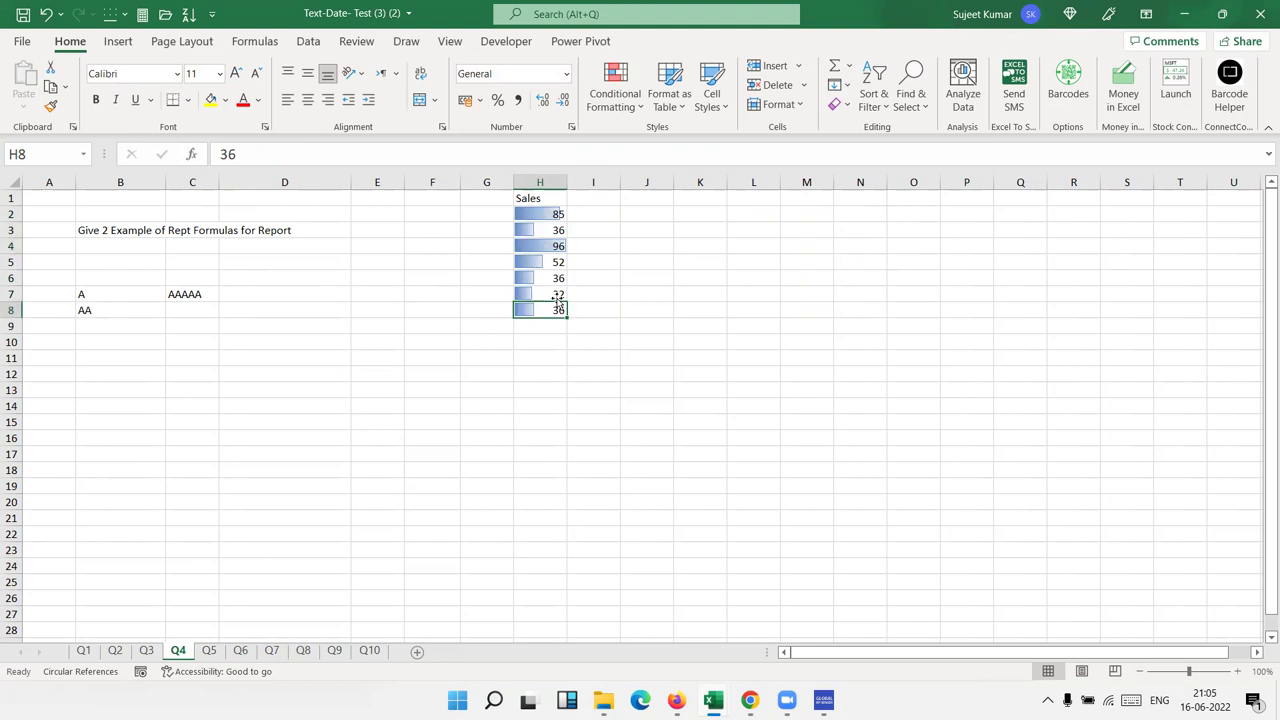
Step: Enter =H4 in K13 to reference the 96 sales value
left_click_drag(580, 212, 574, 309)
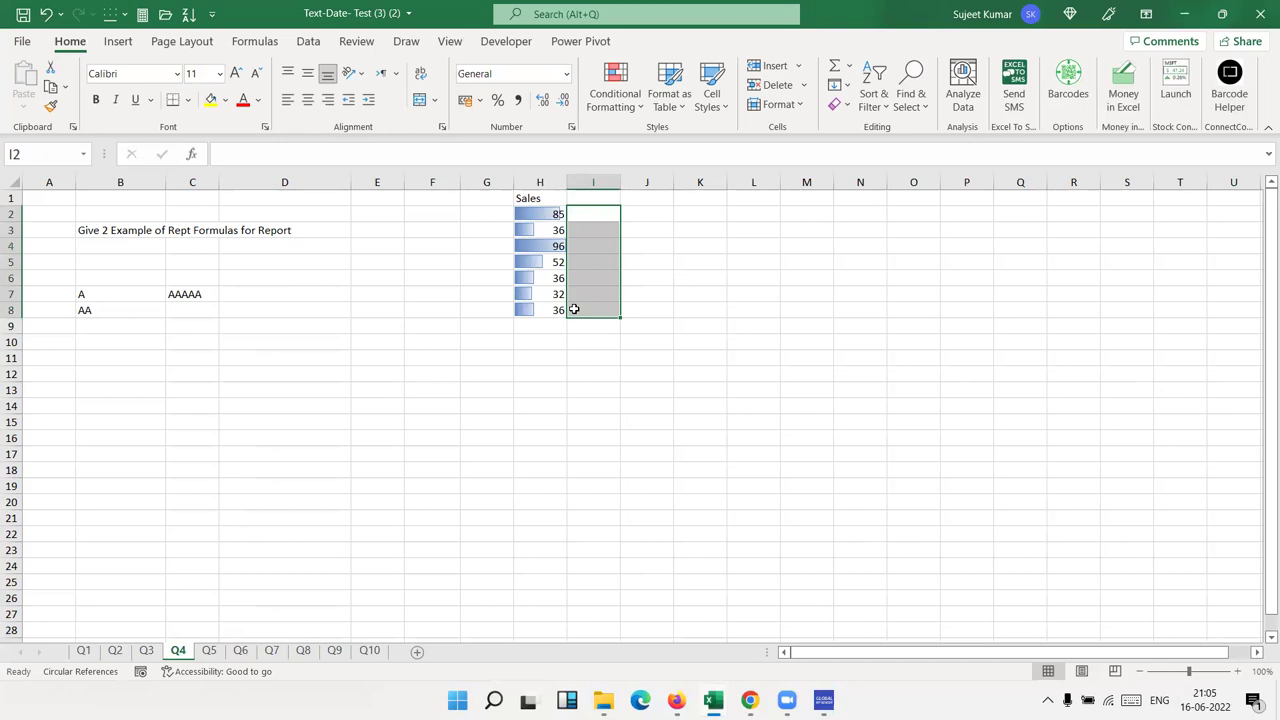
left_click(688, 395)
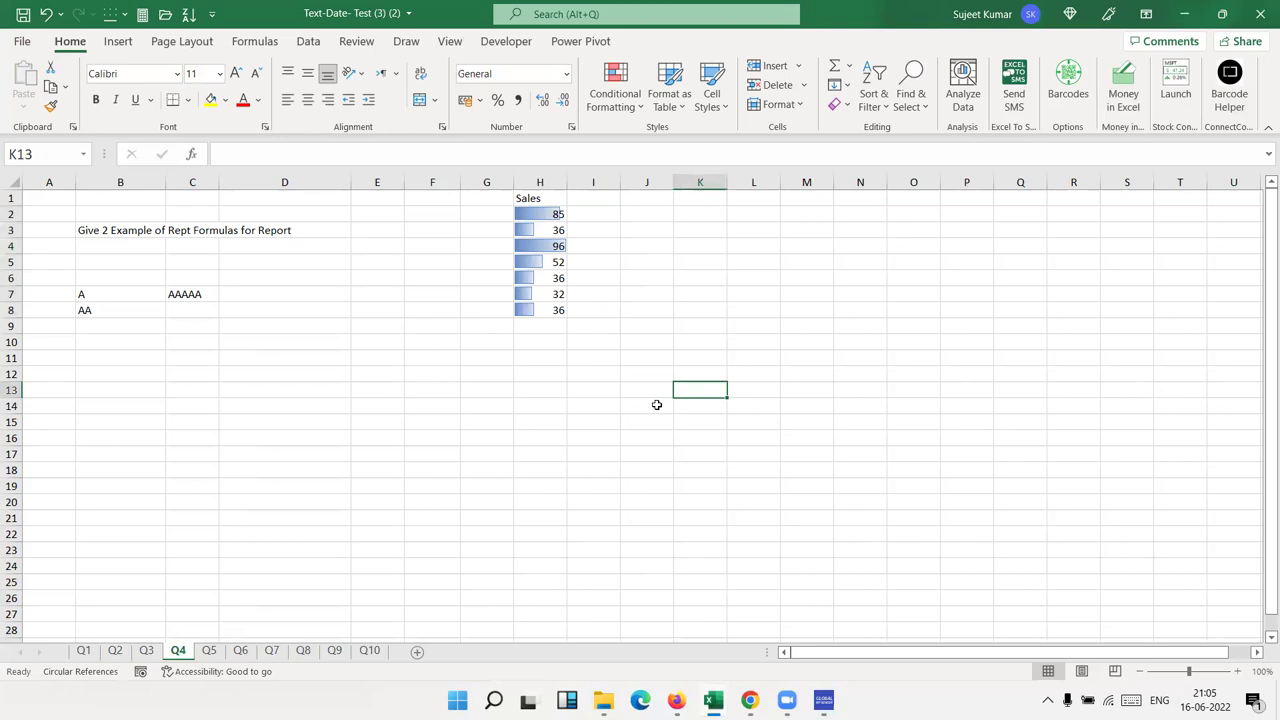
type("=")
left_click(552, 248)
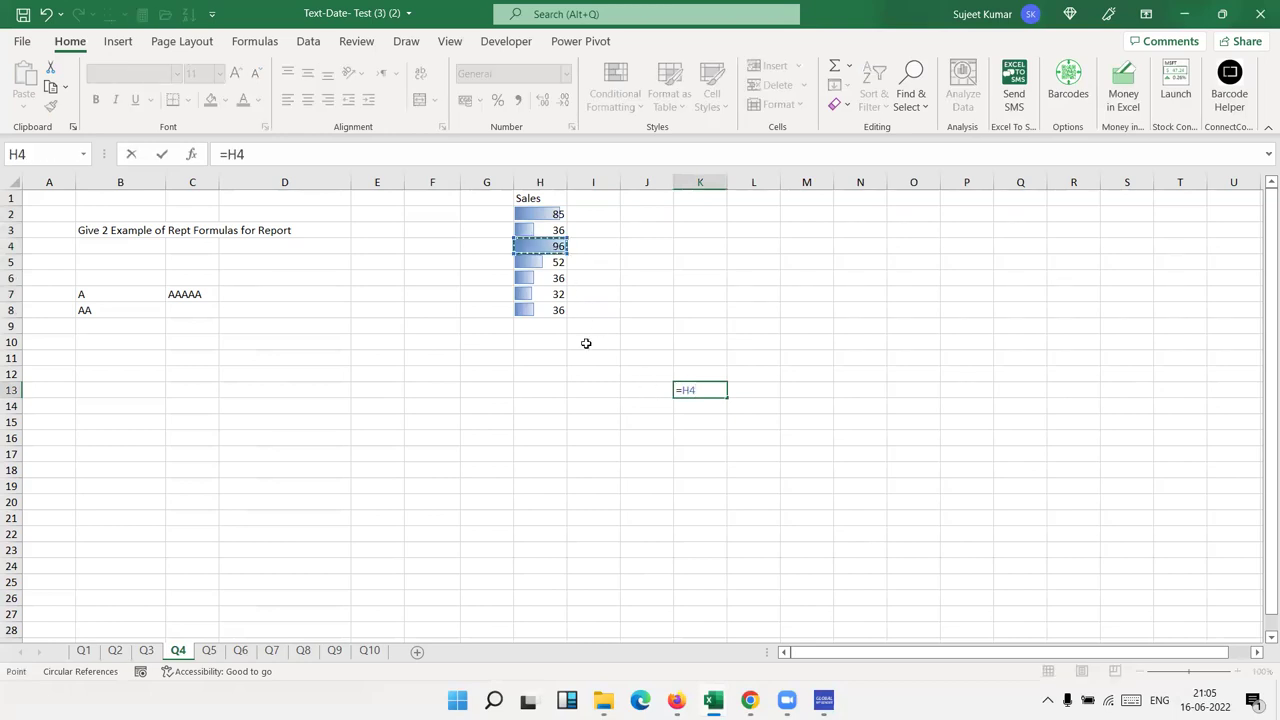
key("Return")
key("Up")
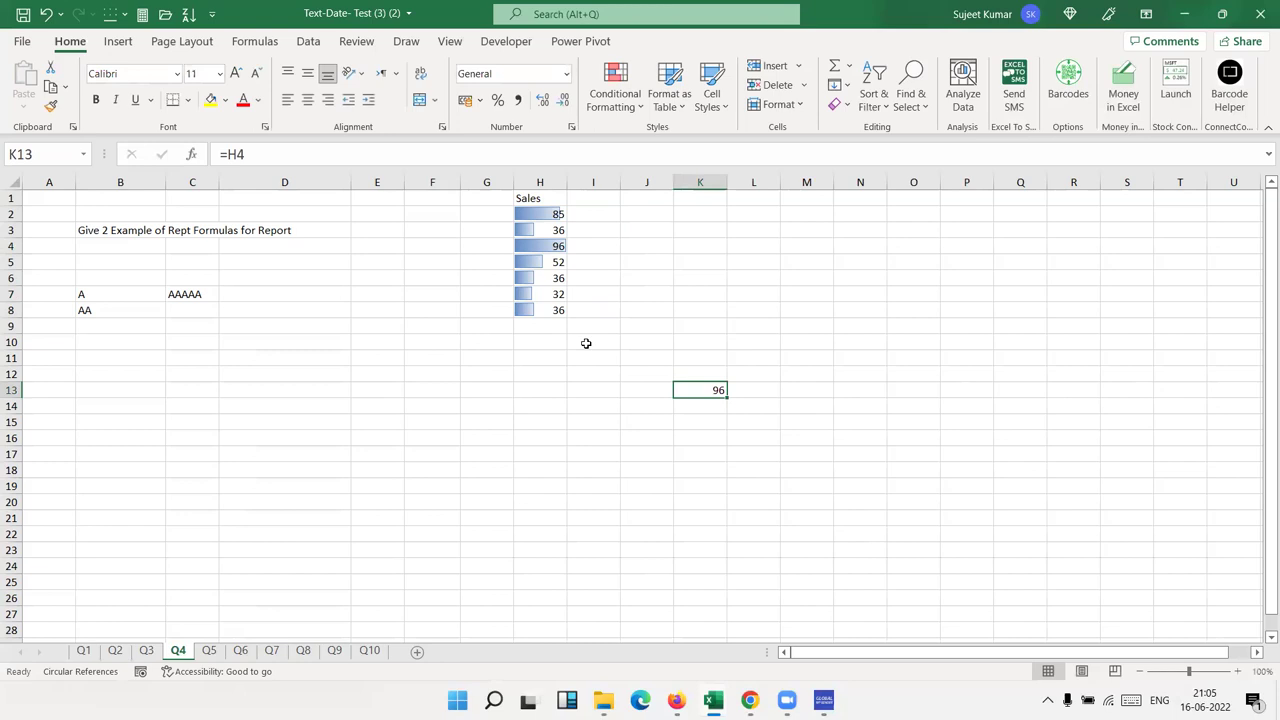
Step: Copy H4's data-bar formatting to K13 and widen column K slightly
left_click(548, 247)
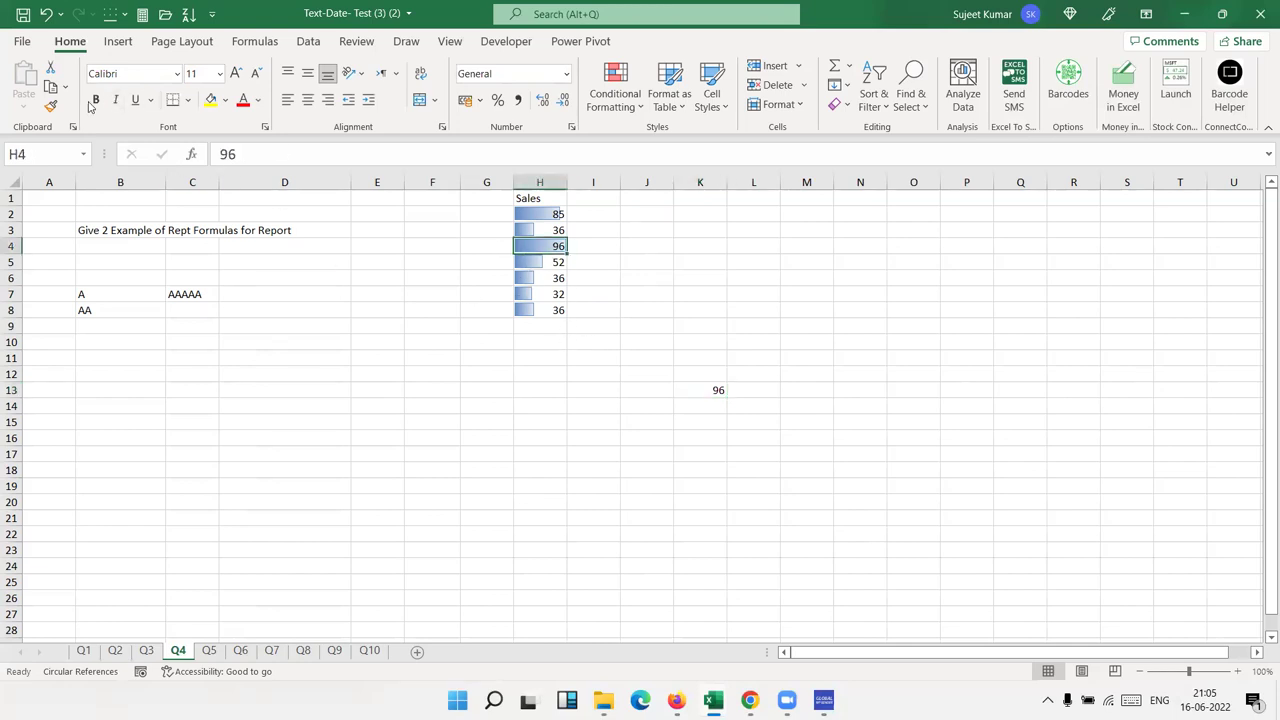
left_click(50, 106)
left_click(673, 393)
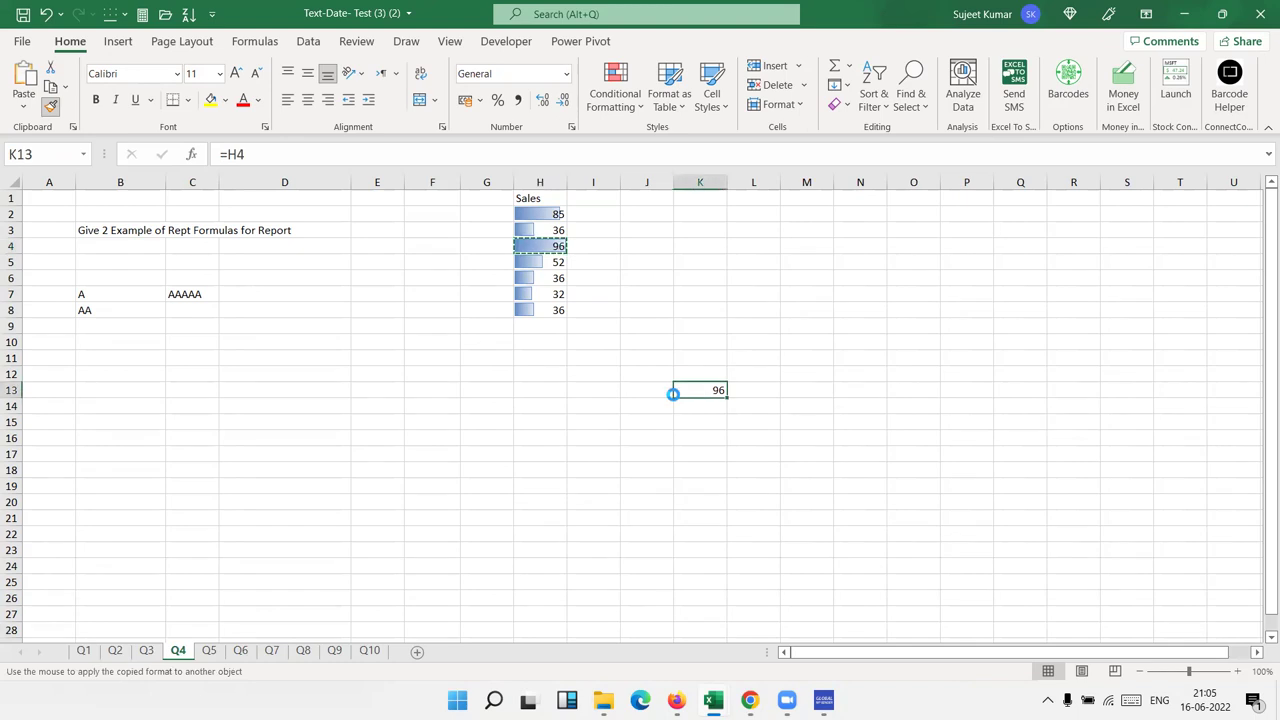
left_click(645, 453)
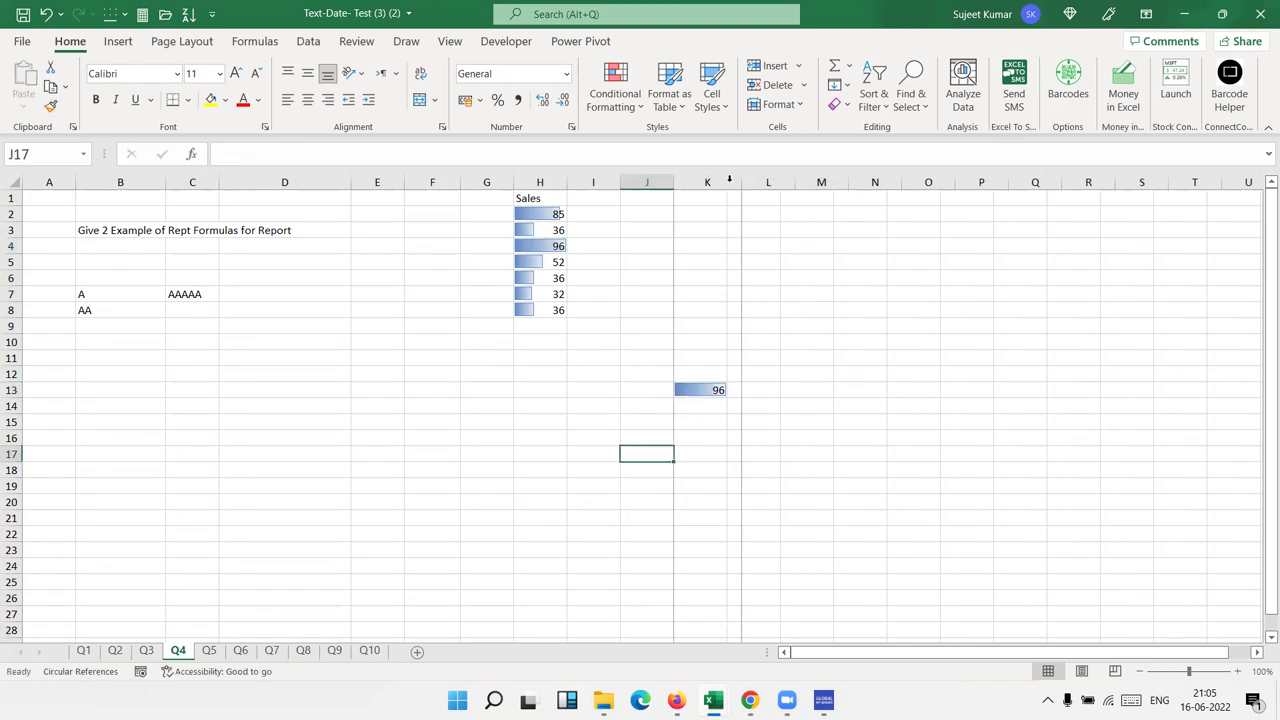
left_click_drag(727, 186, 740, 186)
Step: Try 16 in H4, then undo the changes back to 96
left_click(521, 247)
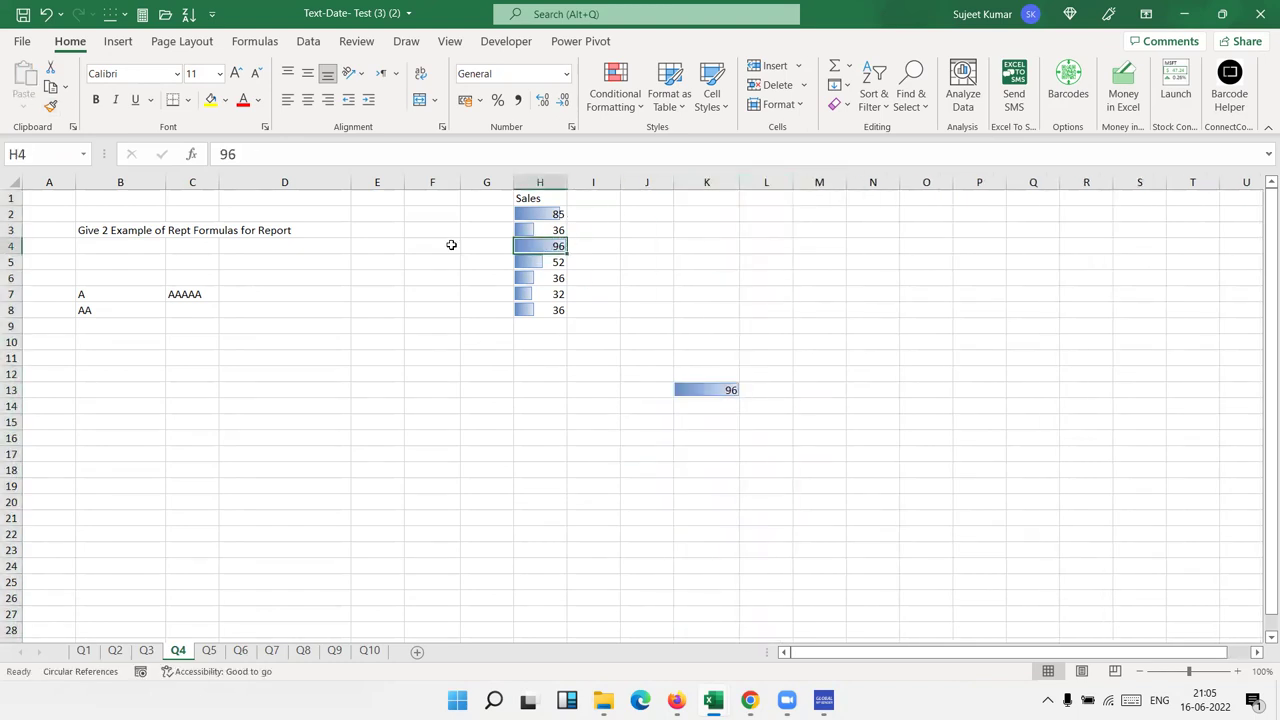
type("16")
key("Return")
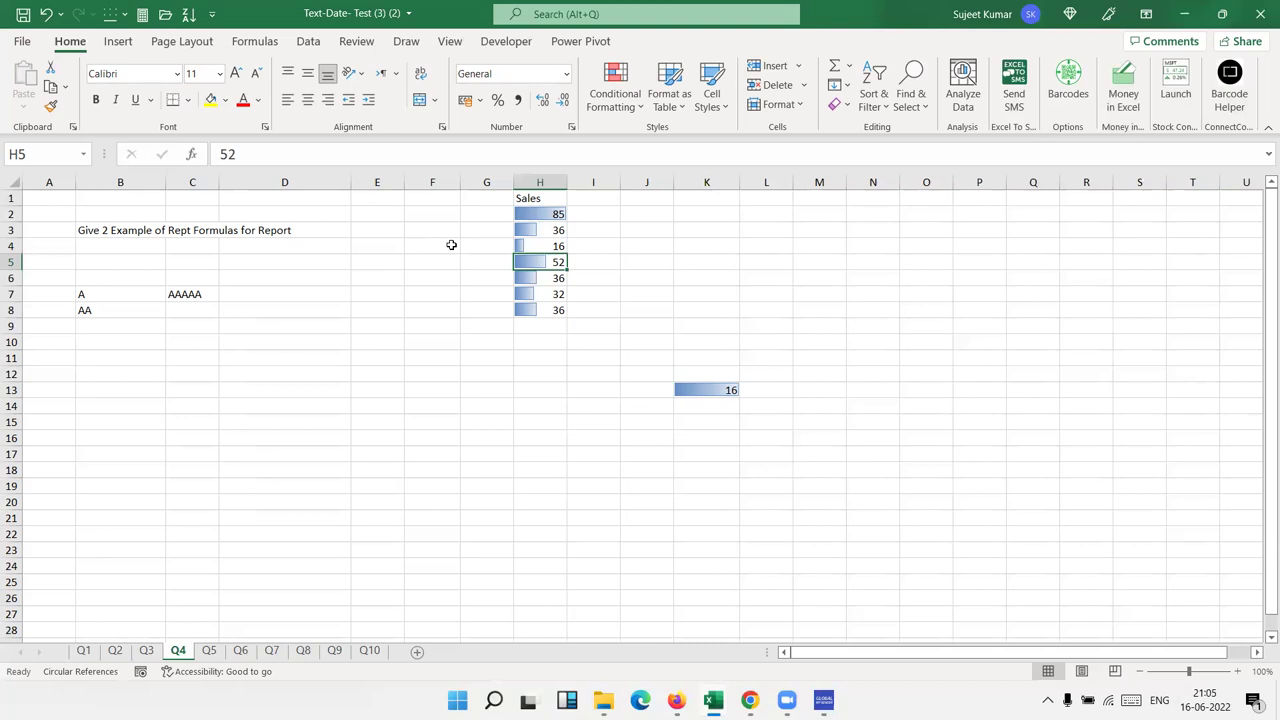
key("ctrl+z")
key("ctrl+z")
key("ctrl+z")
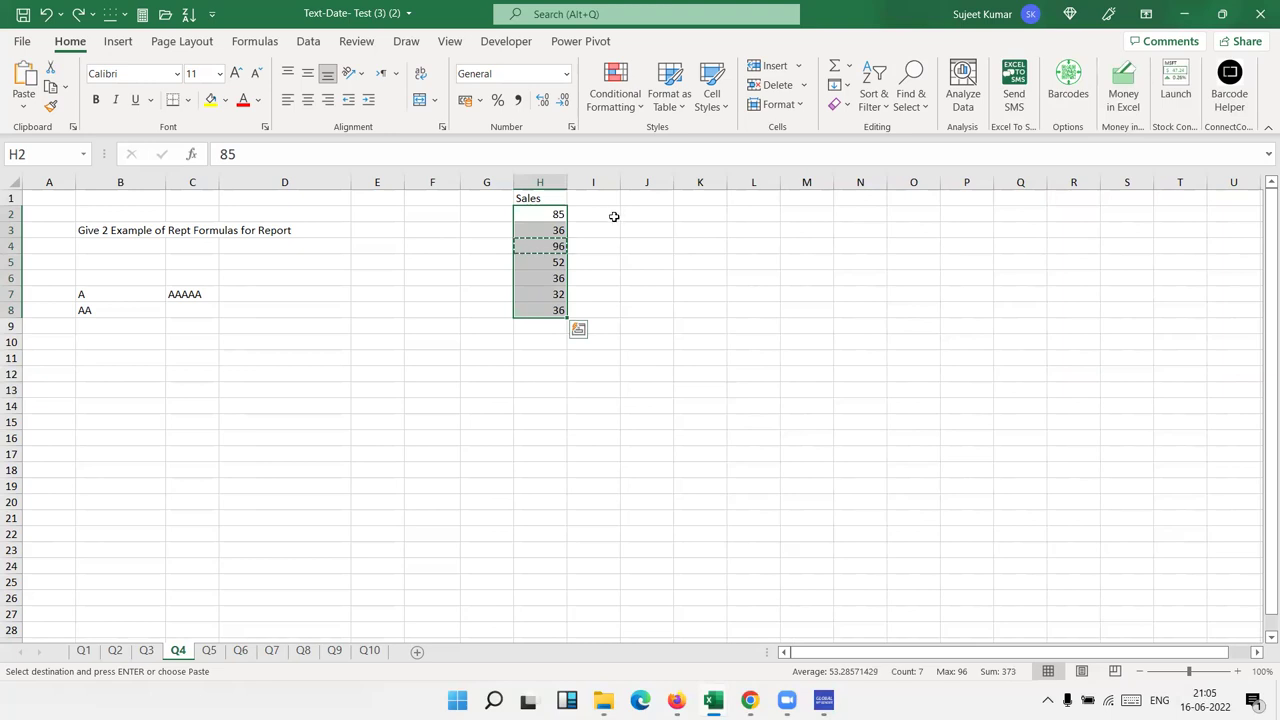
key("ctrl+z")
Step: Enter =REPT("|",H2) in I2 and fill it down through I8
left_click(611, 213)
type("=re")
key("Down")
key("Down")
key("Down")
key("Tab")
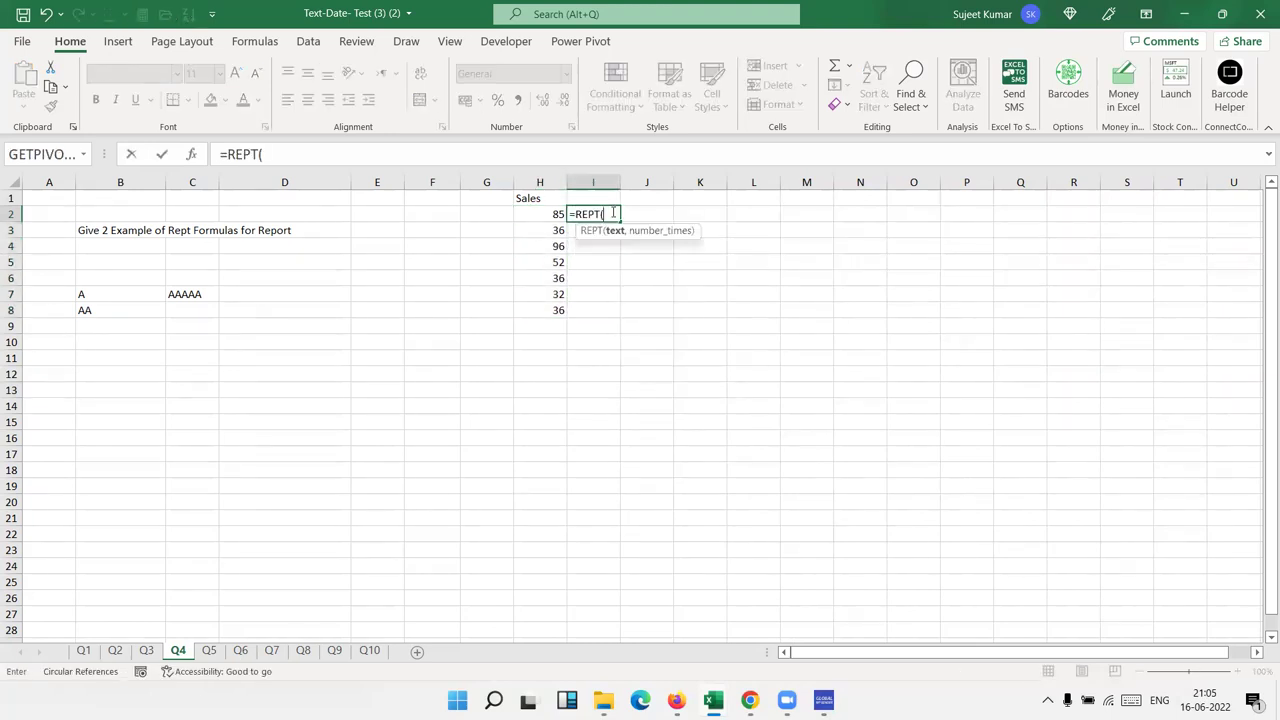
type("\"")
type(",")
left_click(545, 217)
key("Return")
key("Left")
key("ctrl+Down")
key("Right")
key("ctrl+shift+Up")
key("ctrl+d")
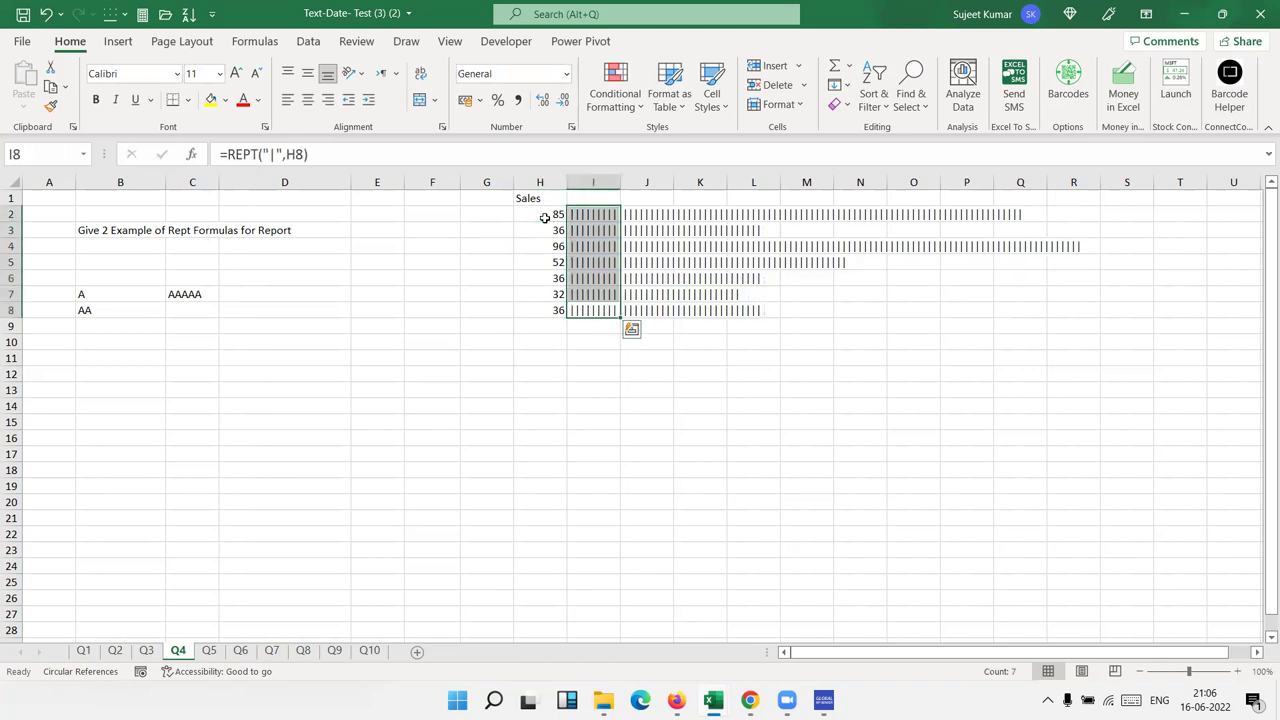
Step: Change the formula to =REPT("|",H8/5) and paste it over I2:I8
left_click(303, 154)
type("/5")
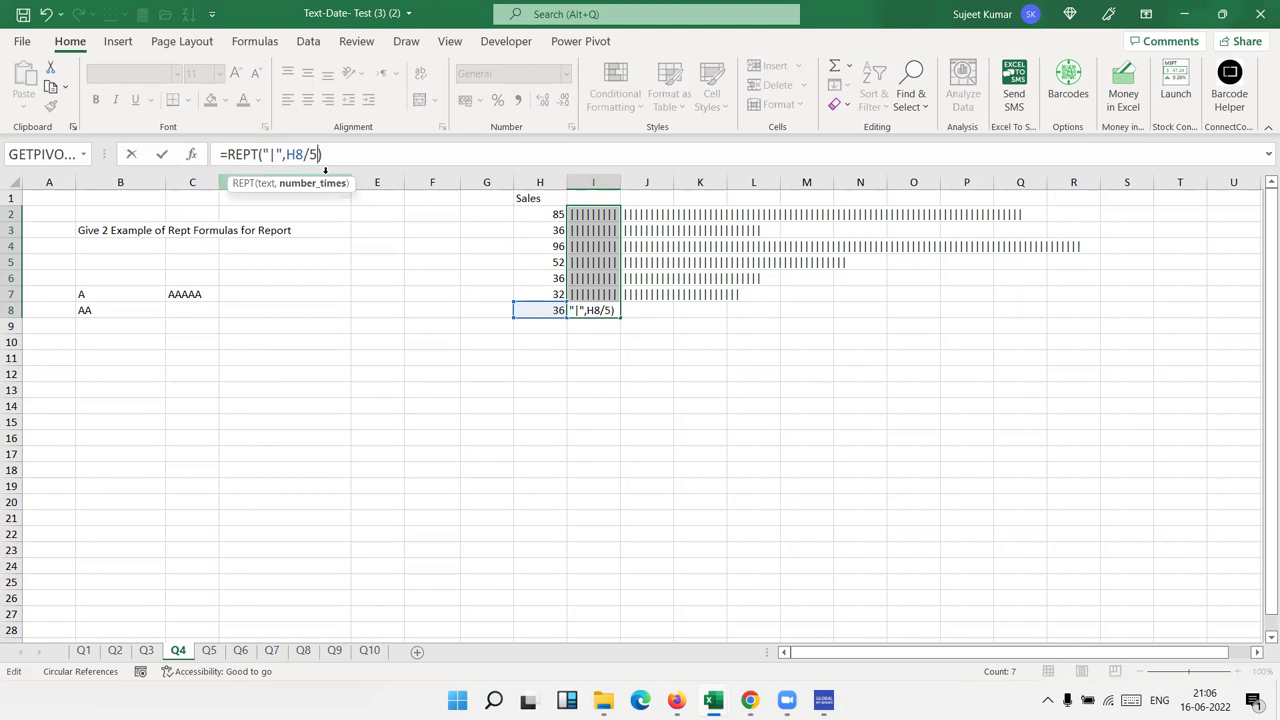
key("Return")
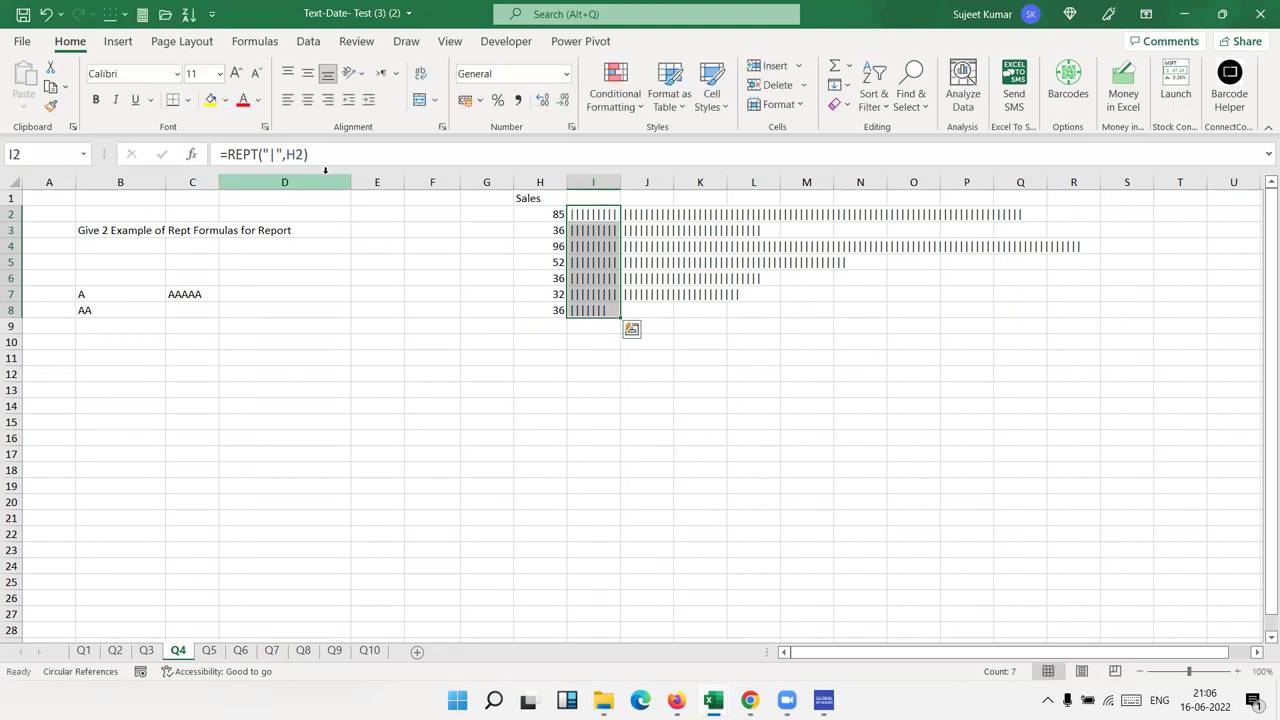
key("Up")
key("Down")
key("Down")
key("Down")
key("Down")
key("Down")
key("Down")
key("Down")
key("ctrl+c")
key("Up")
key("ctrl+shift+Up")
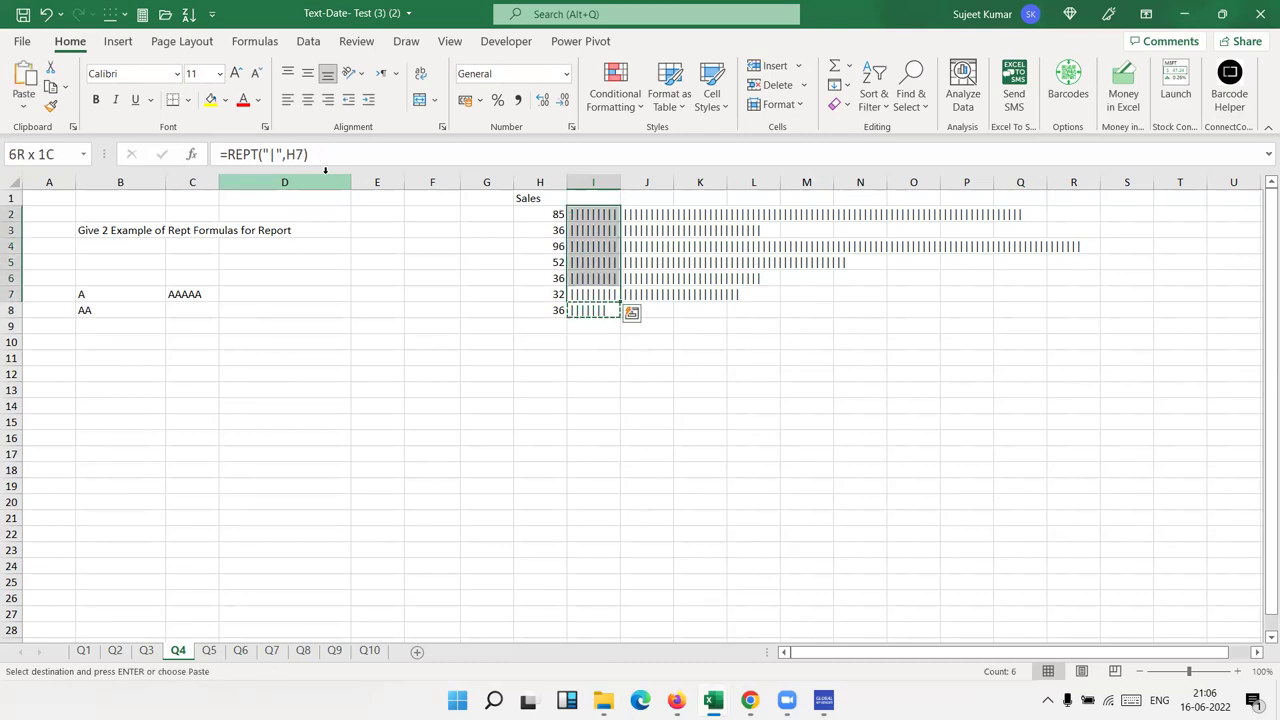
key("ctrl+v")
key("Escape")
key("Up")
key("Up")
key("Up")
key("Up")
key("Up")
key("ctrl+shift+Down")
key("ctrl+v")
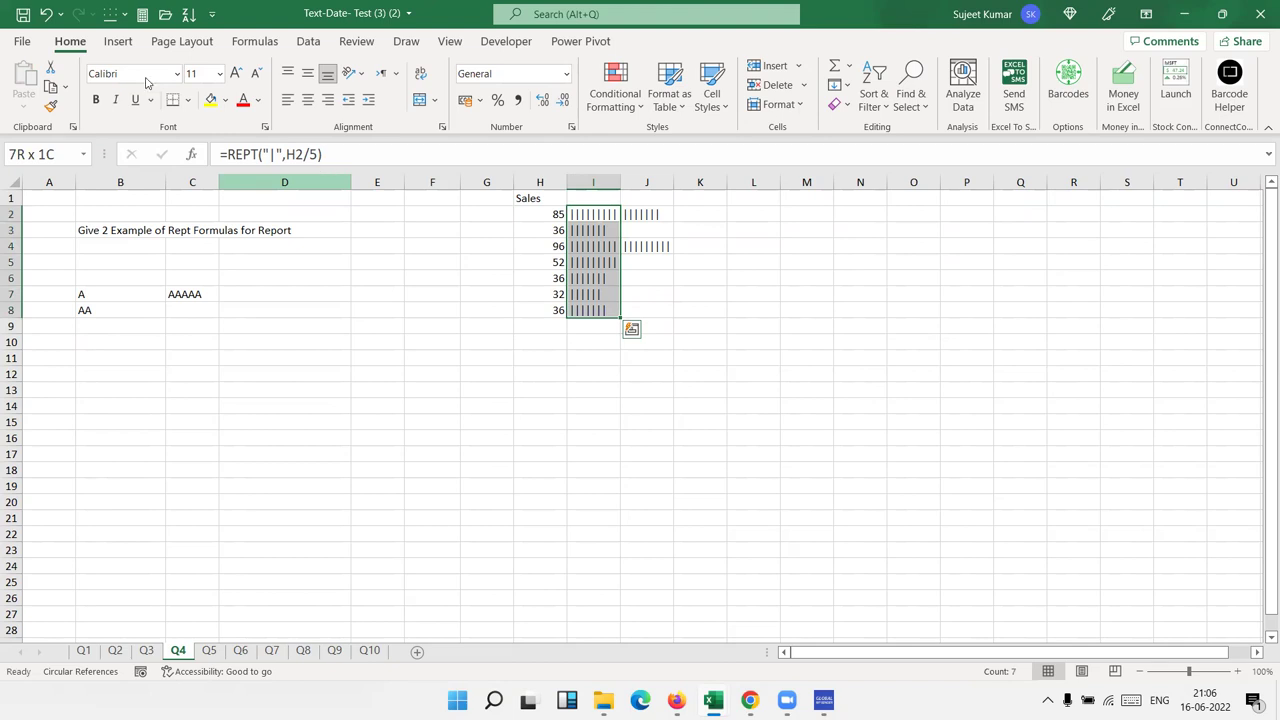
Step: Format the I2:I8 bars in Britannic Bold with a green font colour
left_click(176, 76)
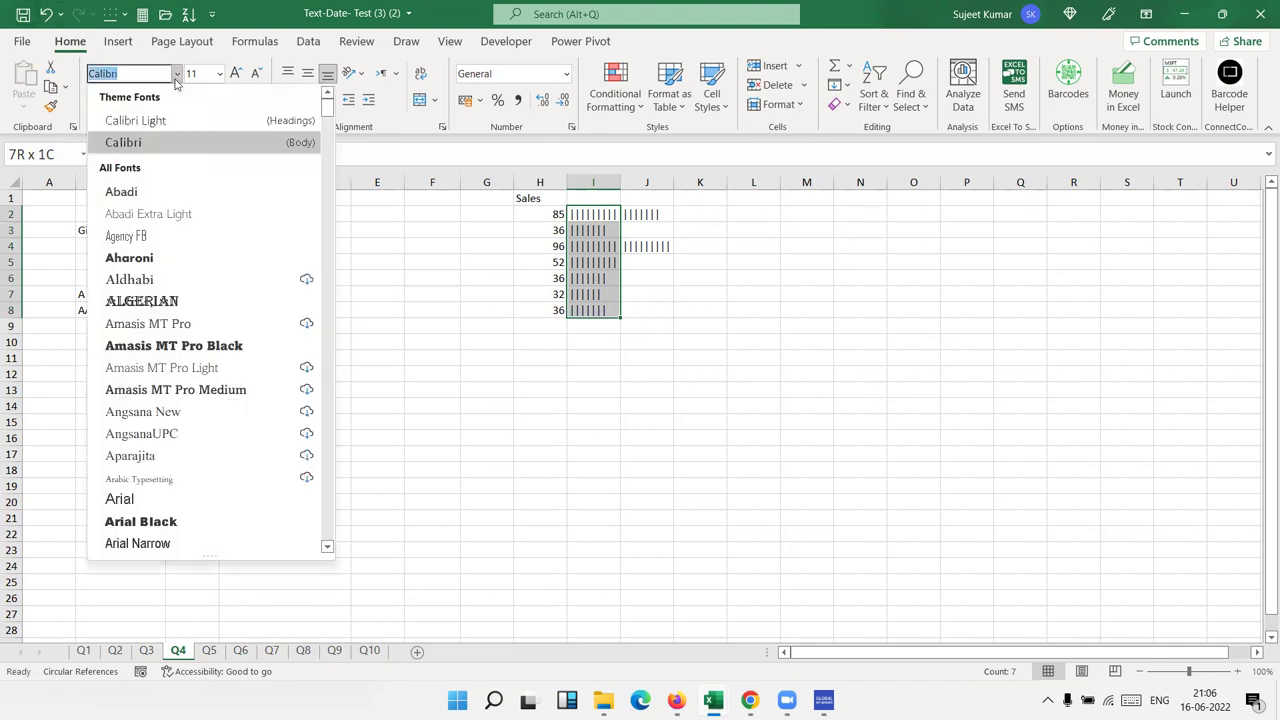
scroll(200, 320, "down", 7)
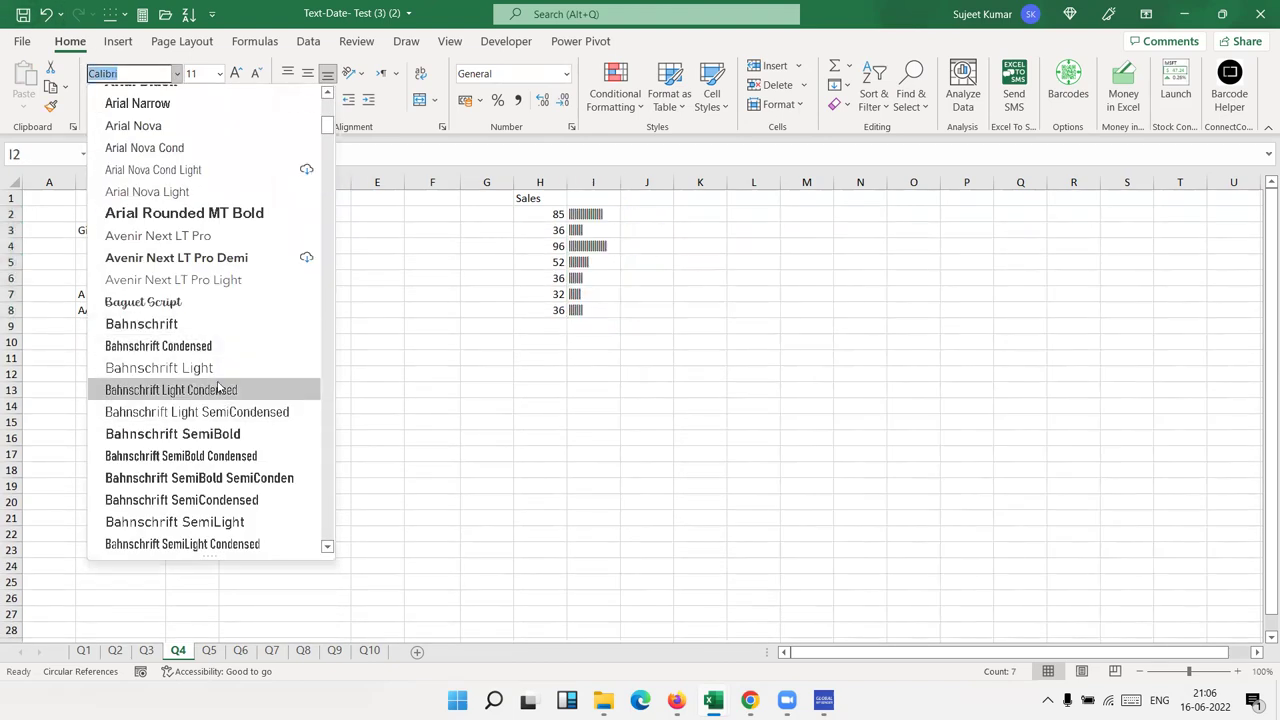
scroll(218, 388, "down", 4)
scroll(218, 388, "down", 2)
scroll(220, 385, "down", 4)
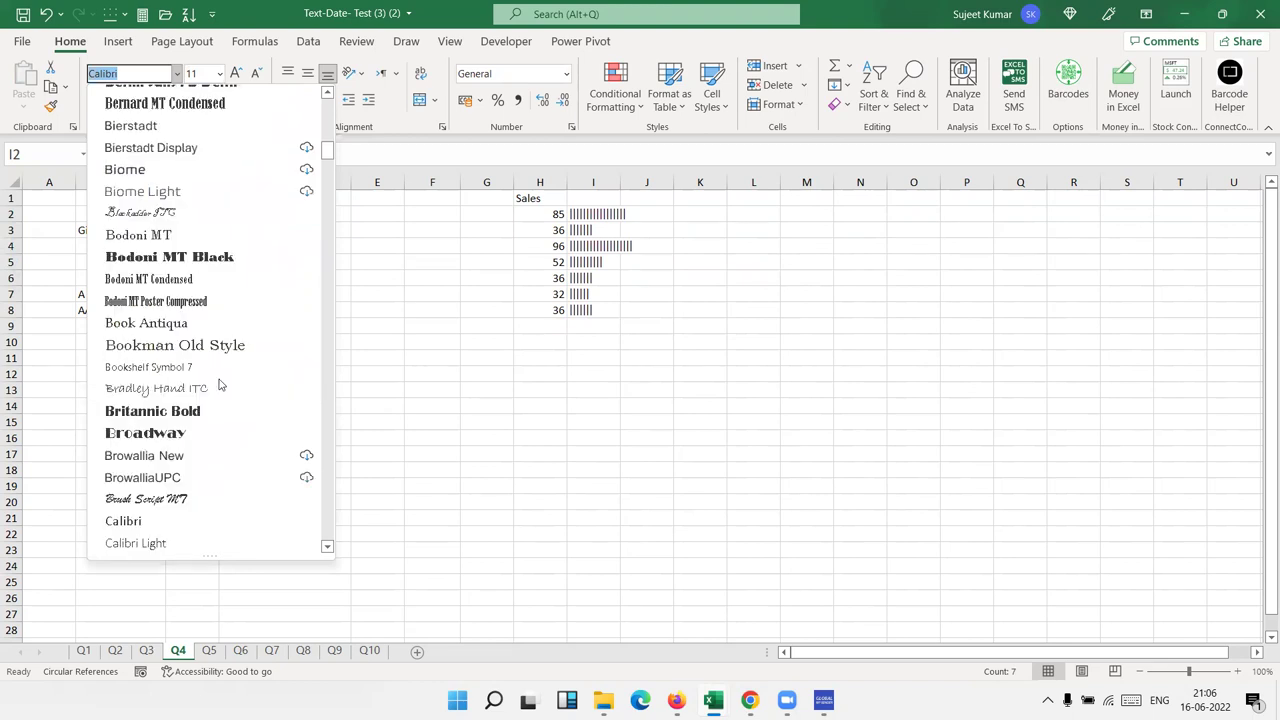
left_click(218, 412)
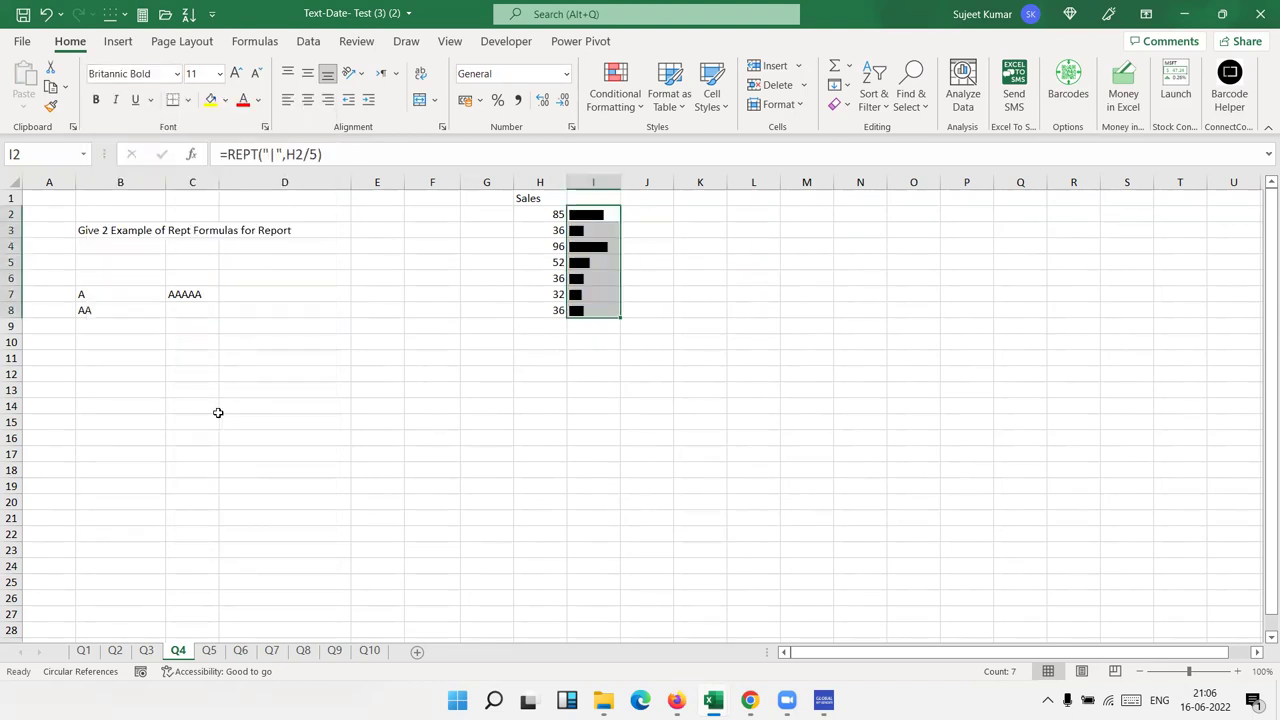
left_click(258, 100)
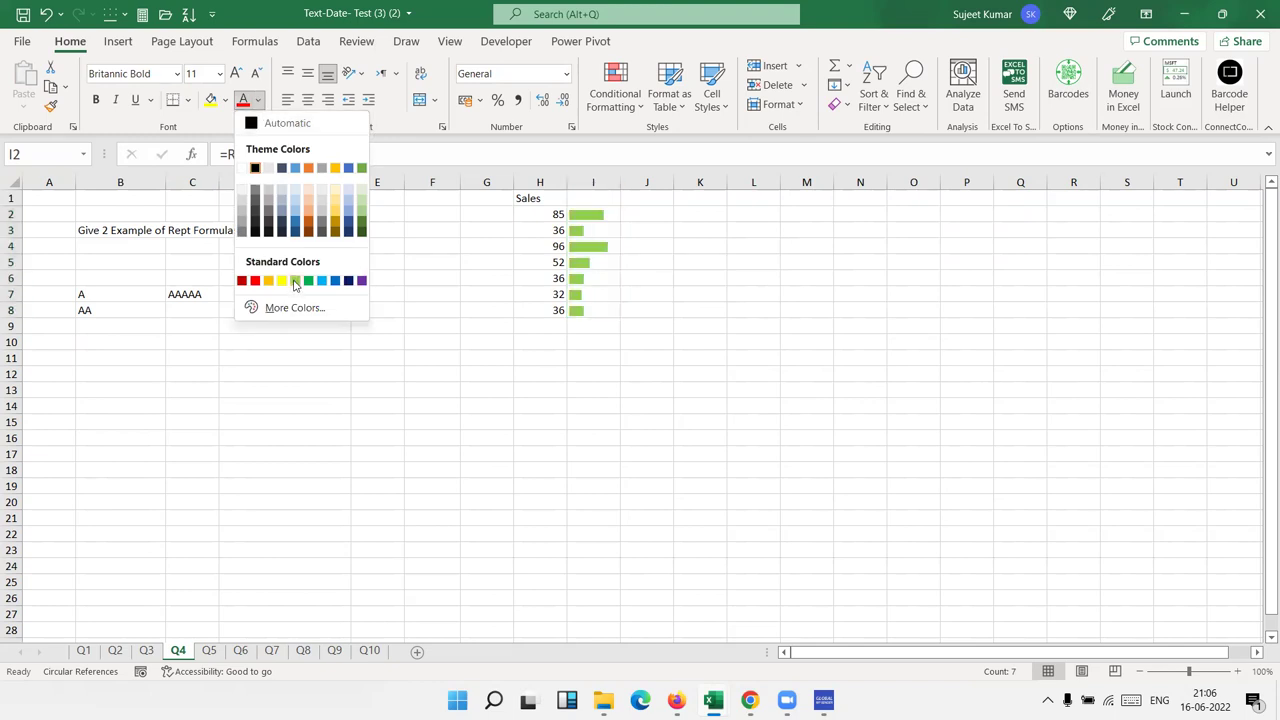
left_click(295, 281)
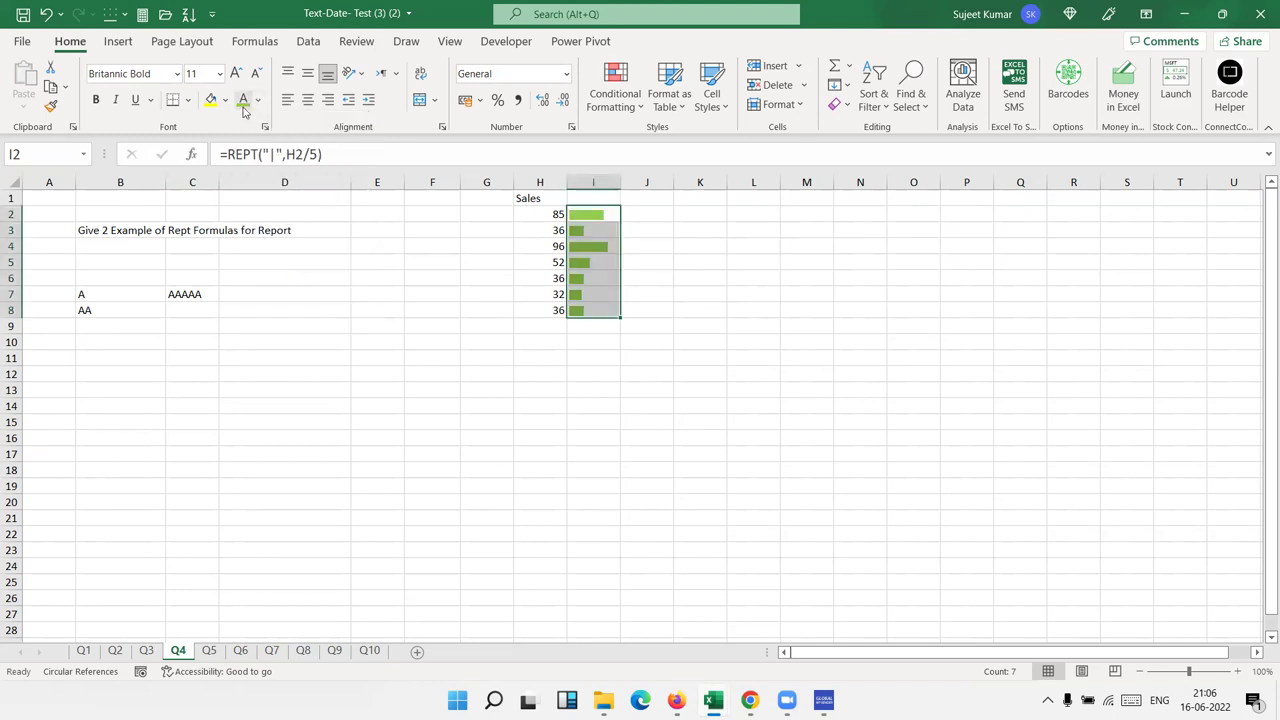
left_click(670, 392)
Step: Enter =I5 in J13 and copy I5's green bar formatting onto it with Format Painter
type("=")
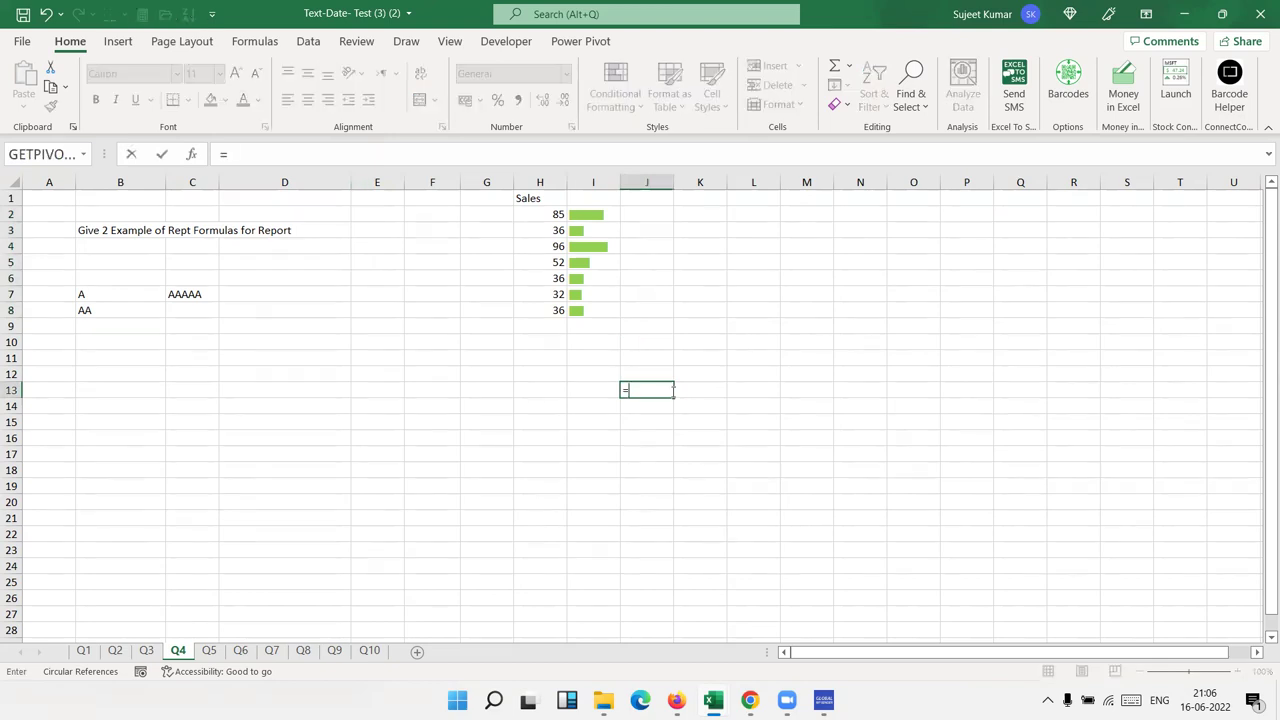
left_click(578, 263)
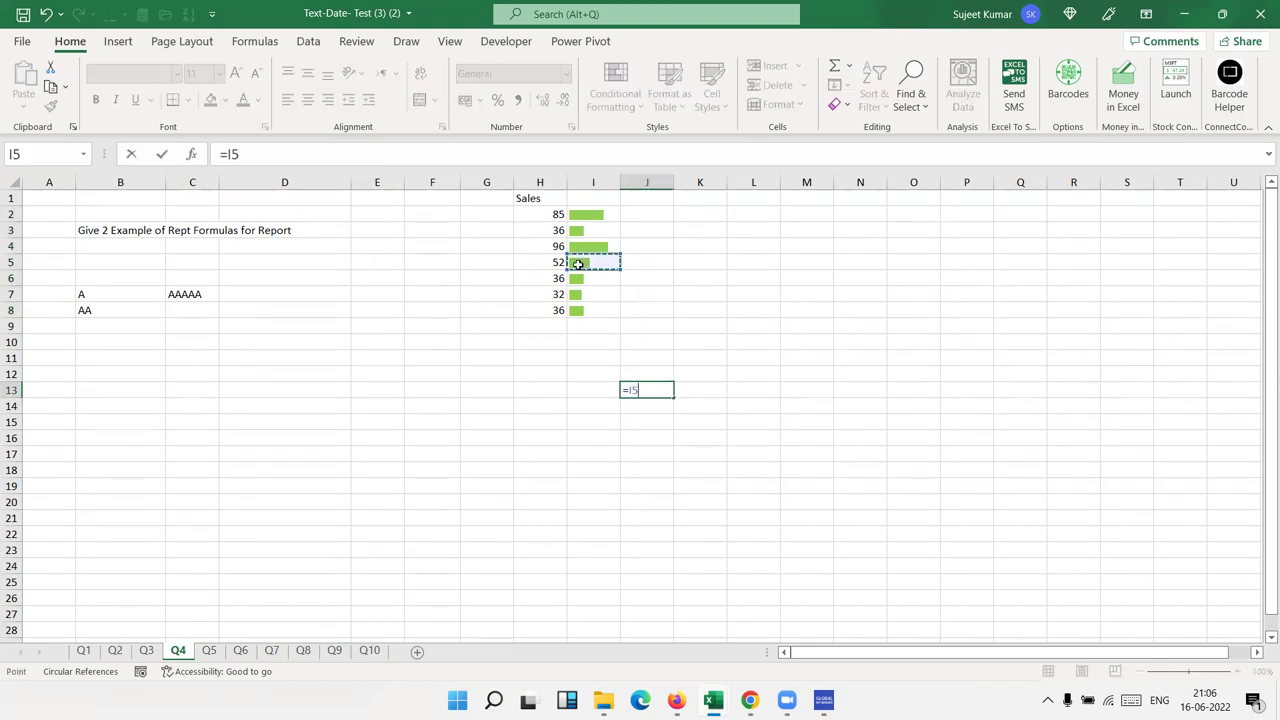
key("Return")
key("Up")
key("Left")
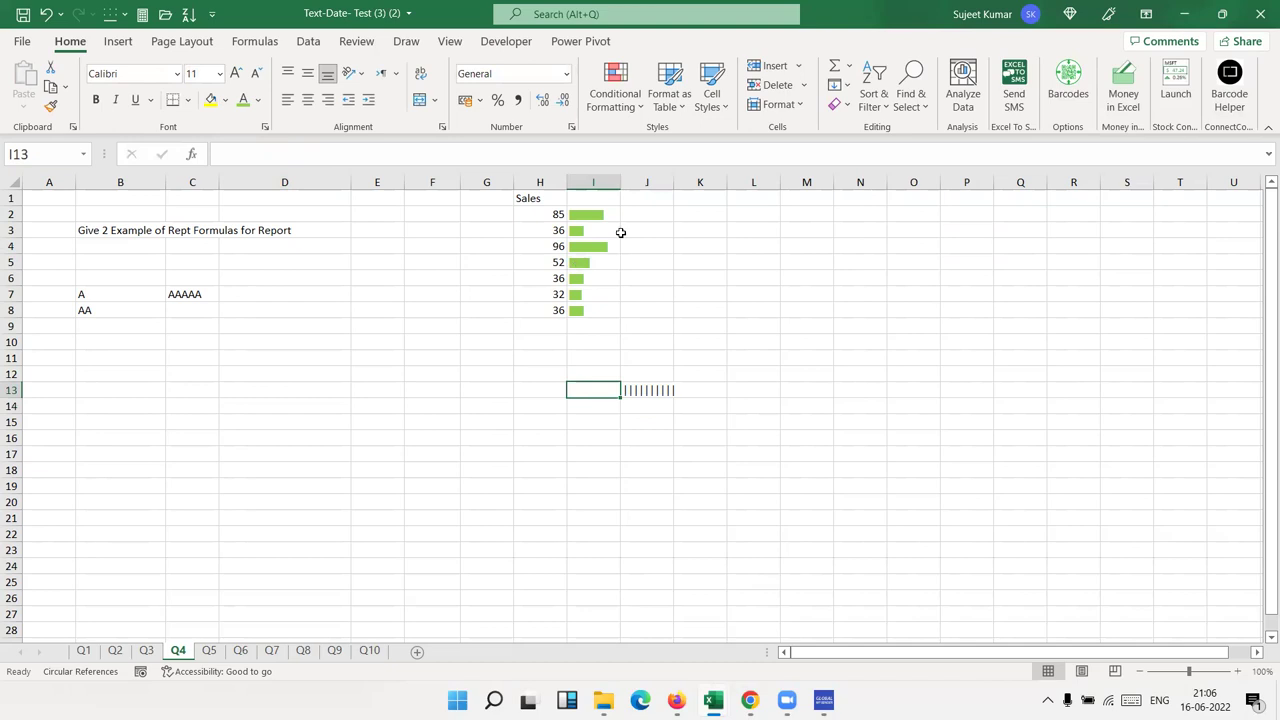
left_click(593, 262)
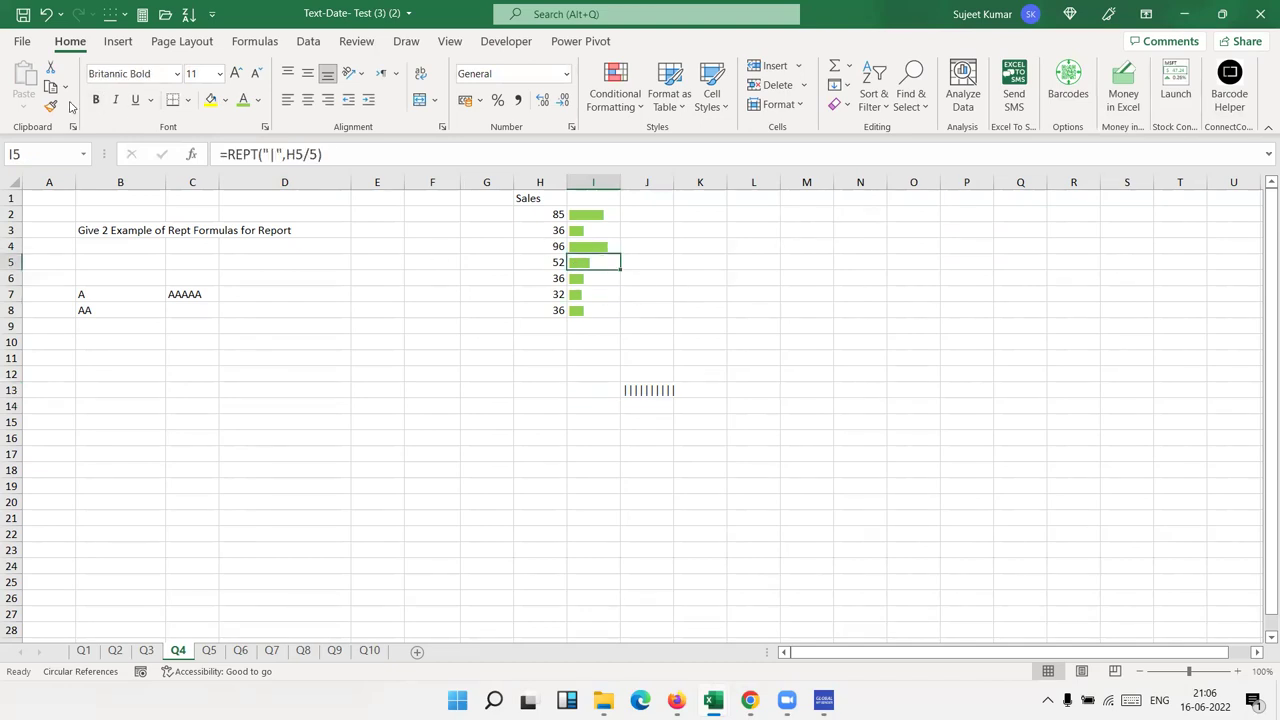
left_click(54, 104)
left_click(640, 390)
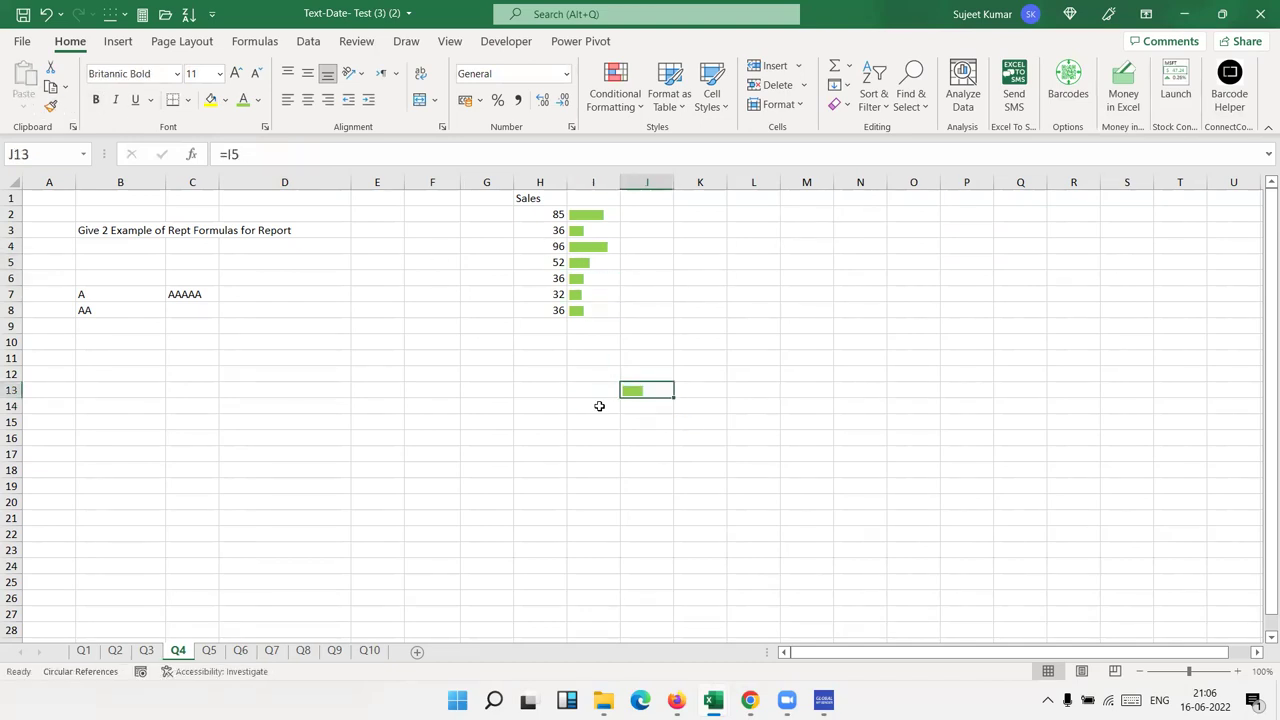
Step: Enter =H5 in I13 to show H5's sales value
left_click(605, 396)
type("=")
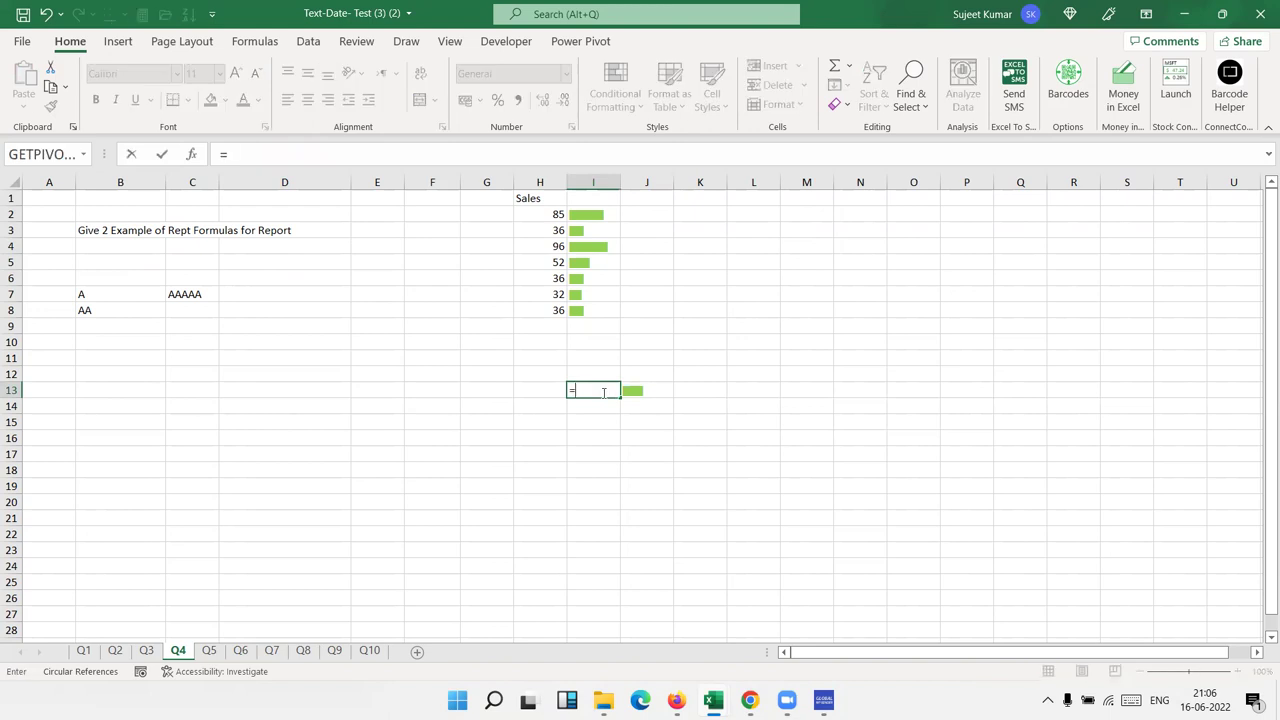
left_click(556, 263)
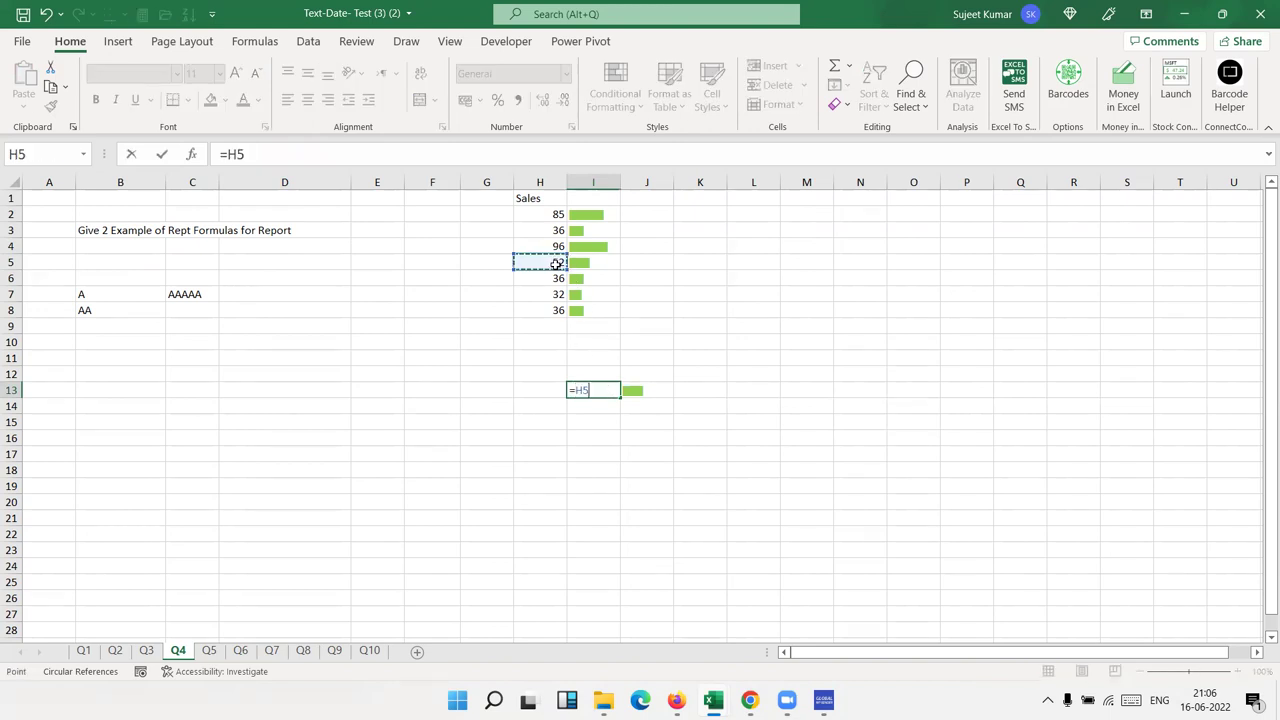
key("Return")
key("Up")
key("Right")
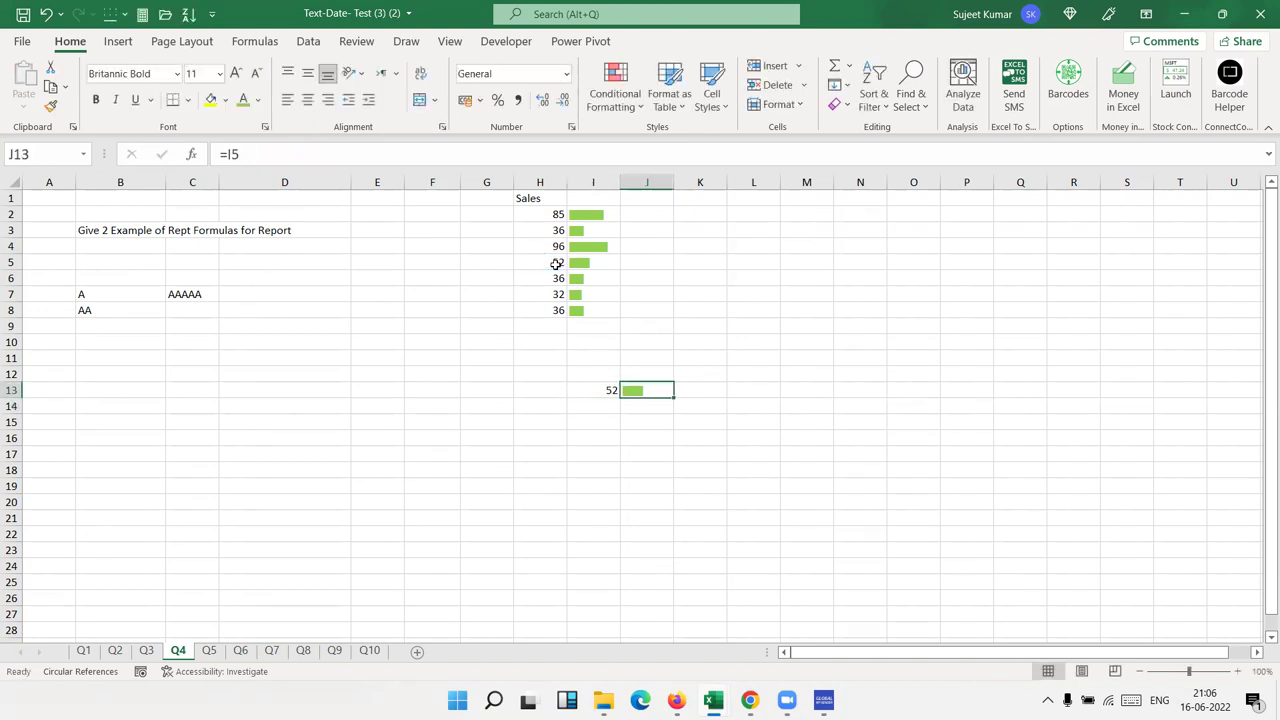
key("Left")
Step: Try 80, then 95, and finally 10 as the sales value in H5
key("Up")
key("Up")
key("Up")
key("Left")
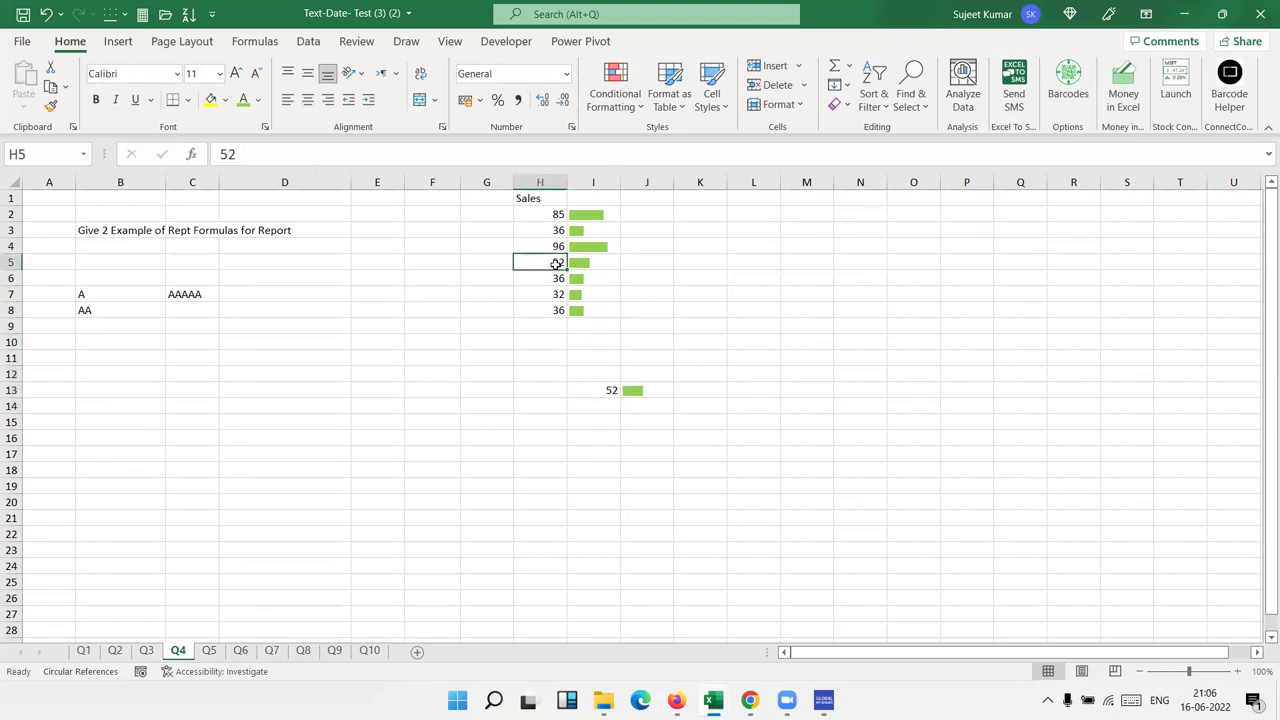
type("80")
key("Return")
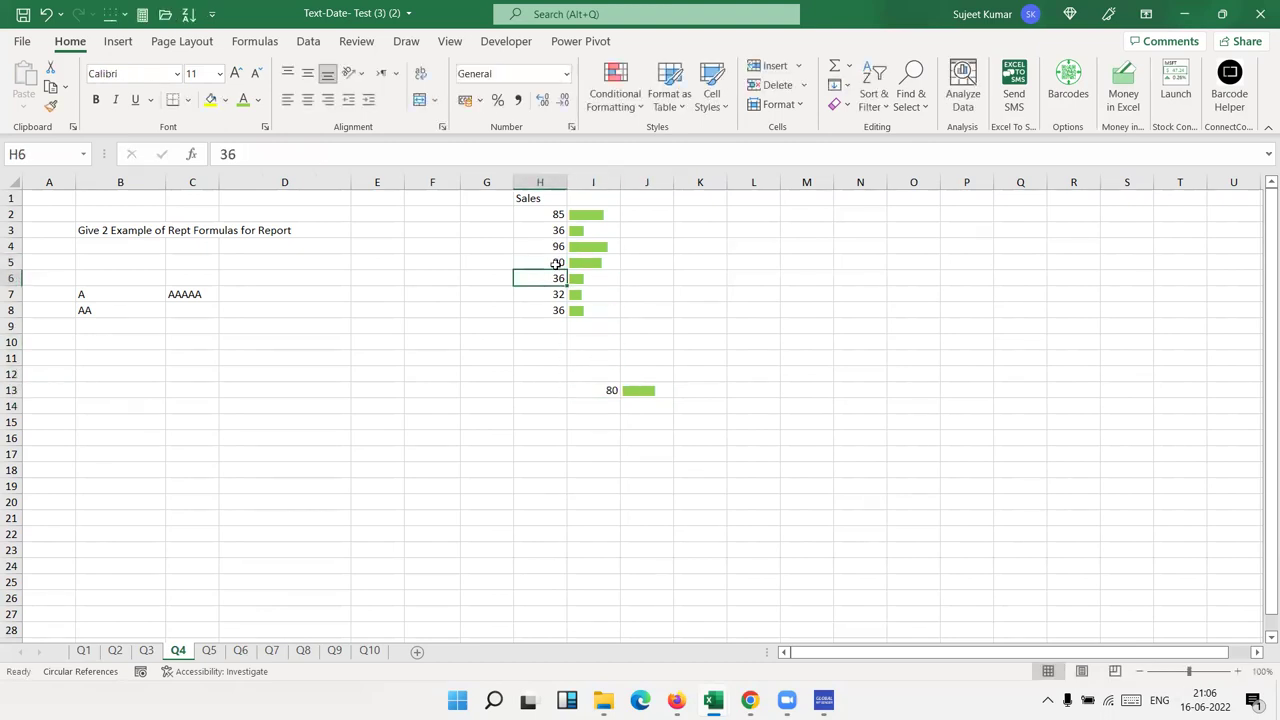
key("Up")
type("95")
key("Return")
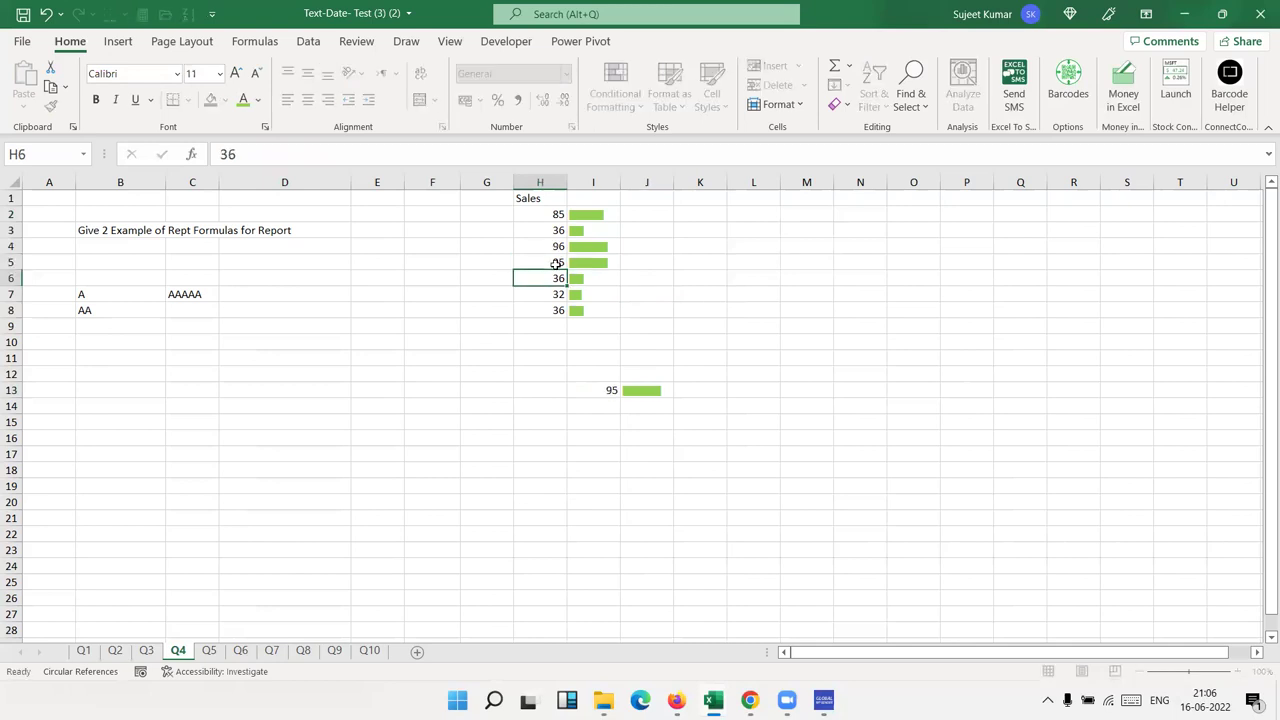
key("Up")
type("10")
key("Return")
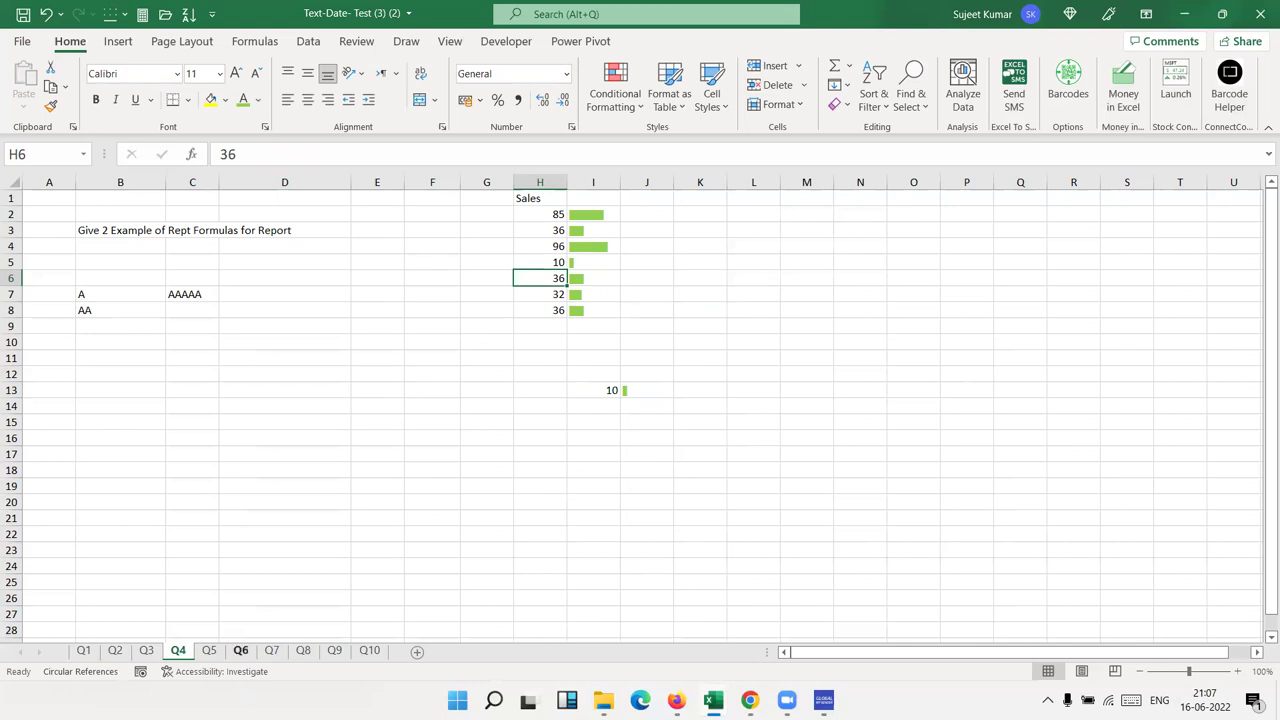
left_click(212, 651)
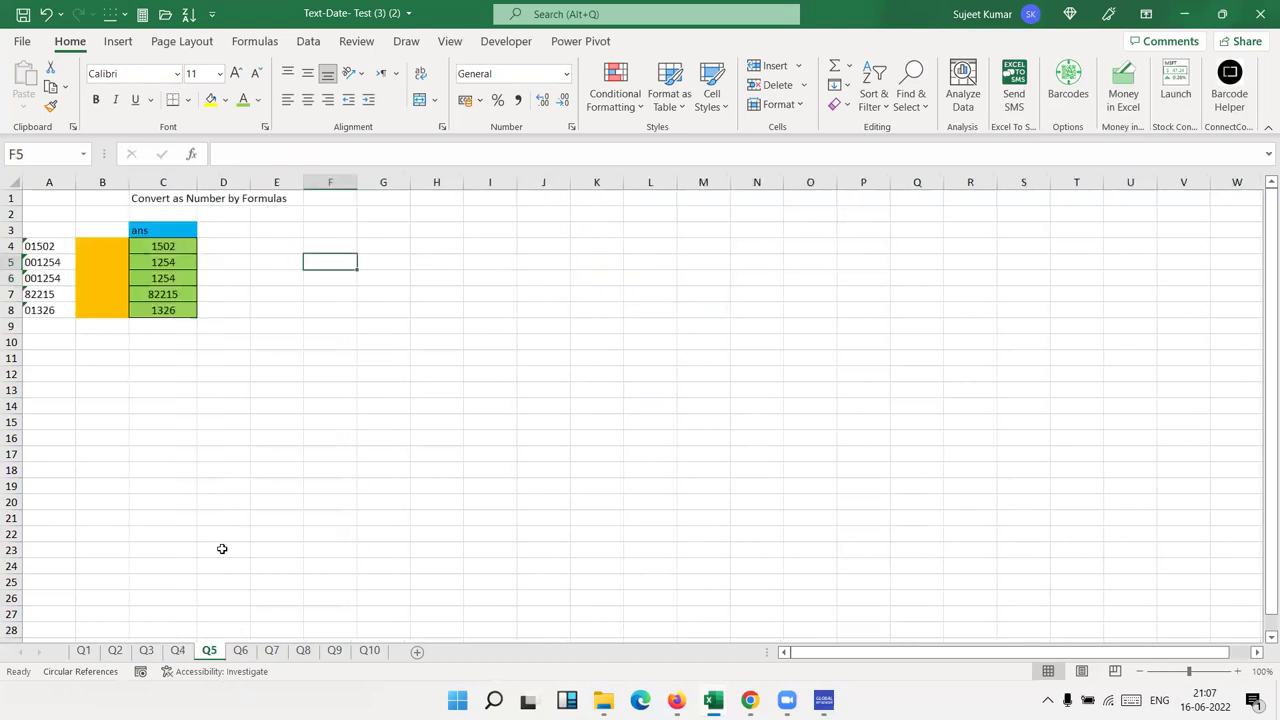
left_click(150, 246)
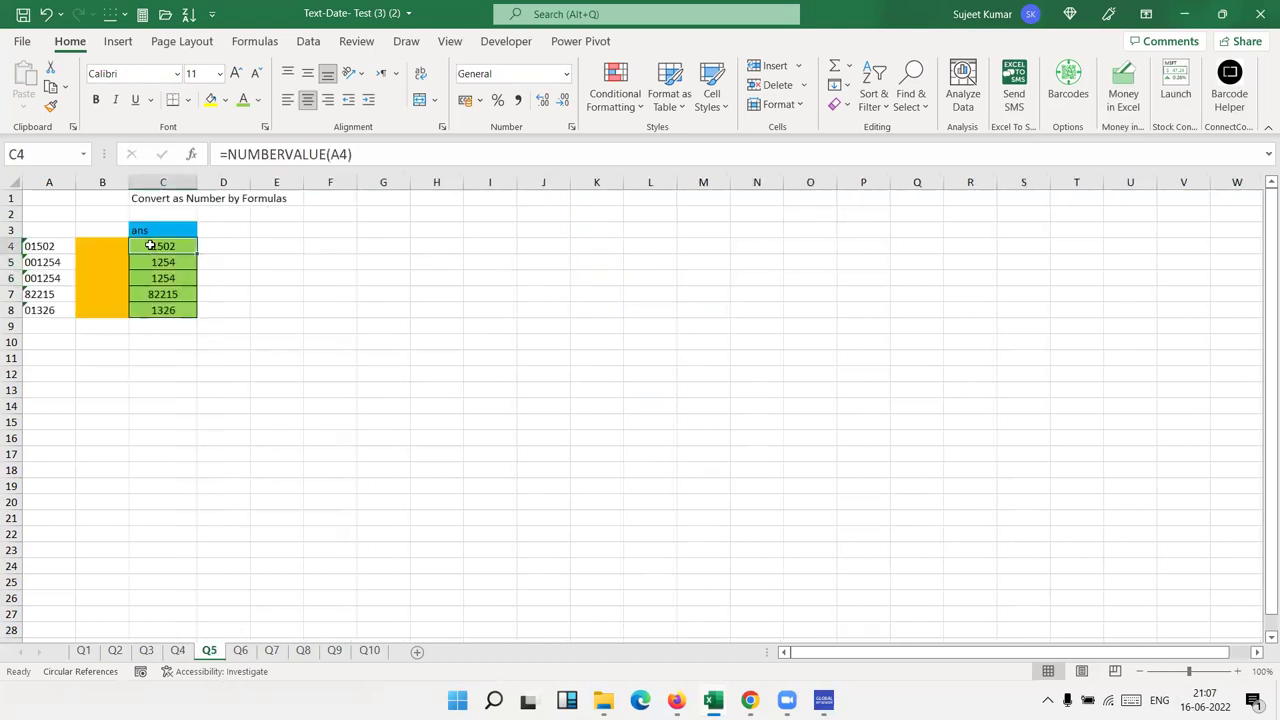
left_click(118, 248)
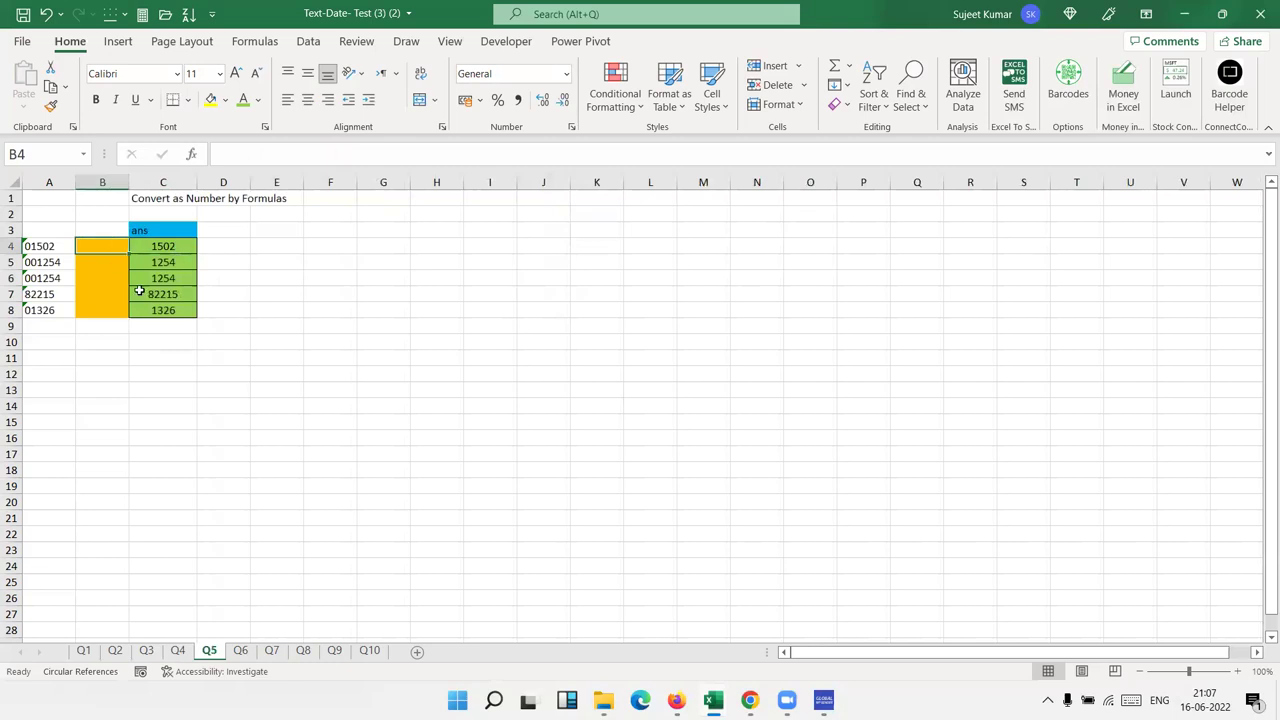
left_click(241, 652)
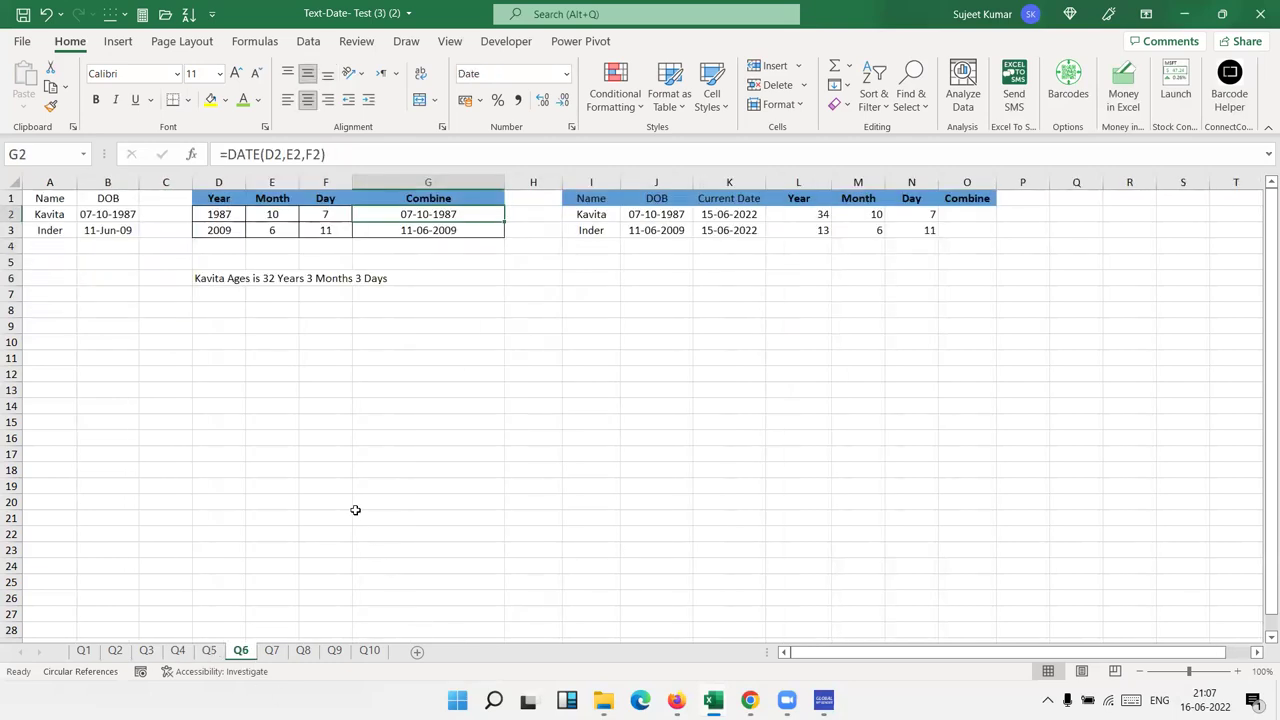
left_click(213, 290)
left_click(222, 213)
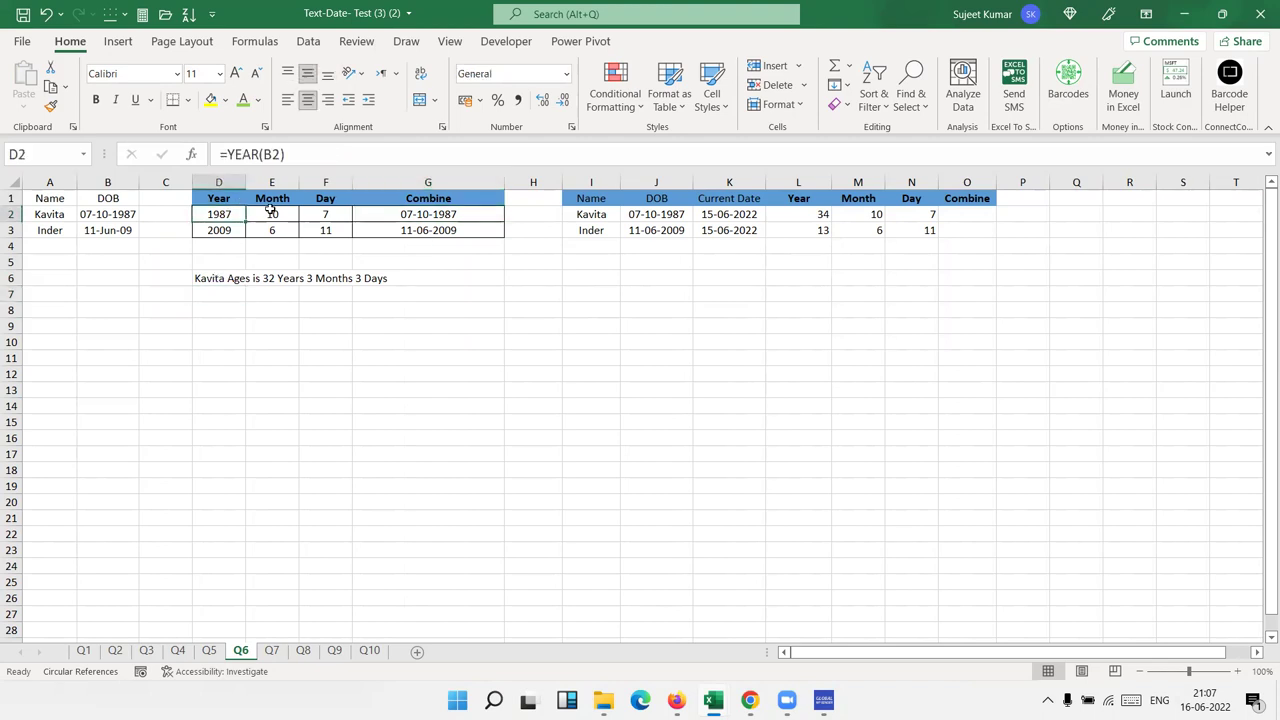
left_click(271, 214)
left_click(320, 230)
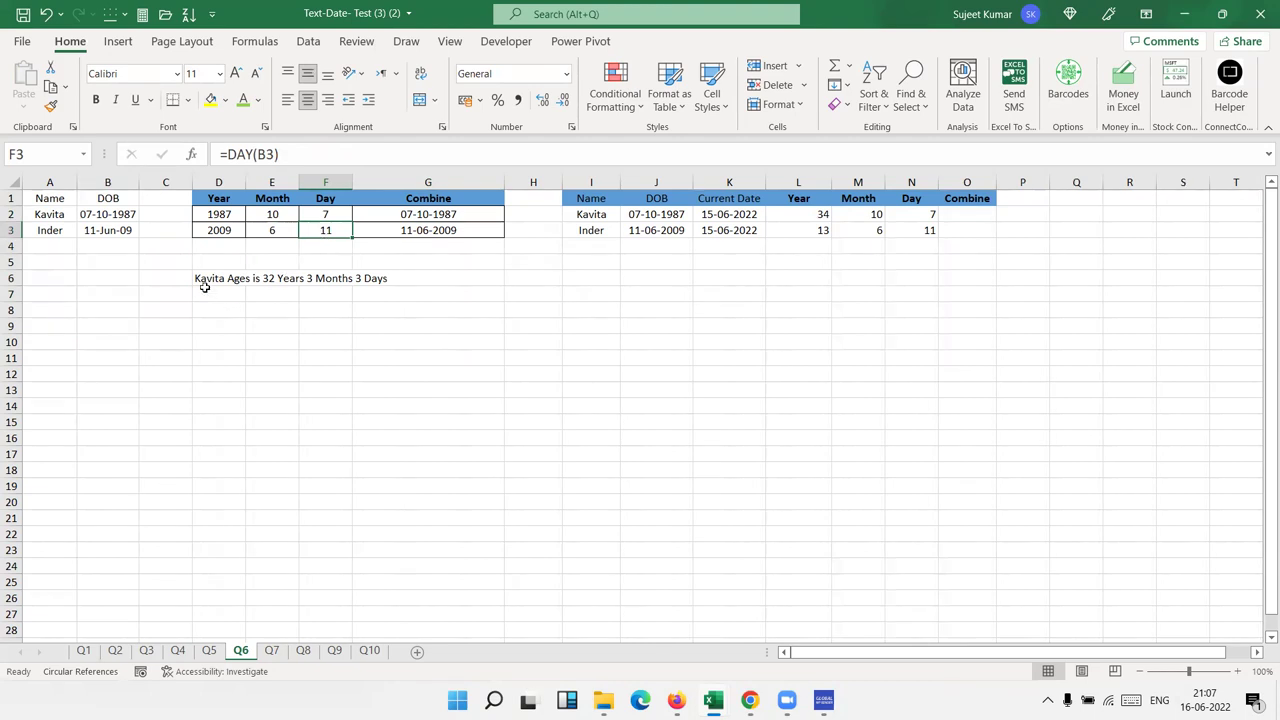
left_click(204, 281)
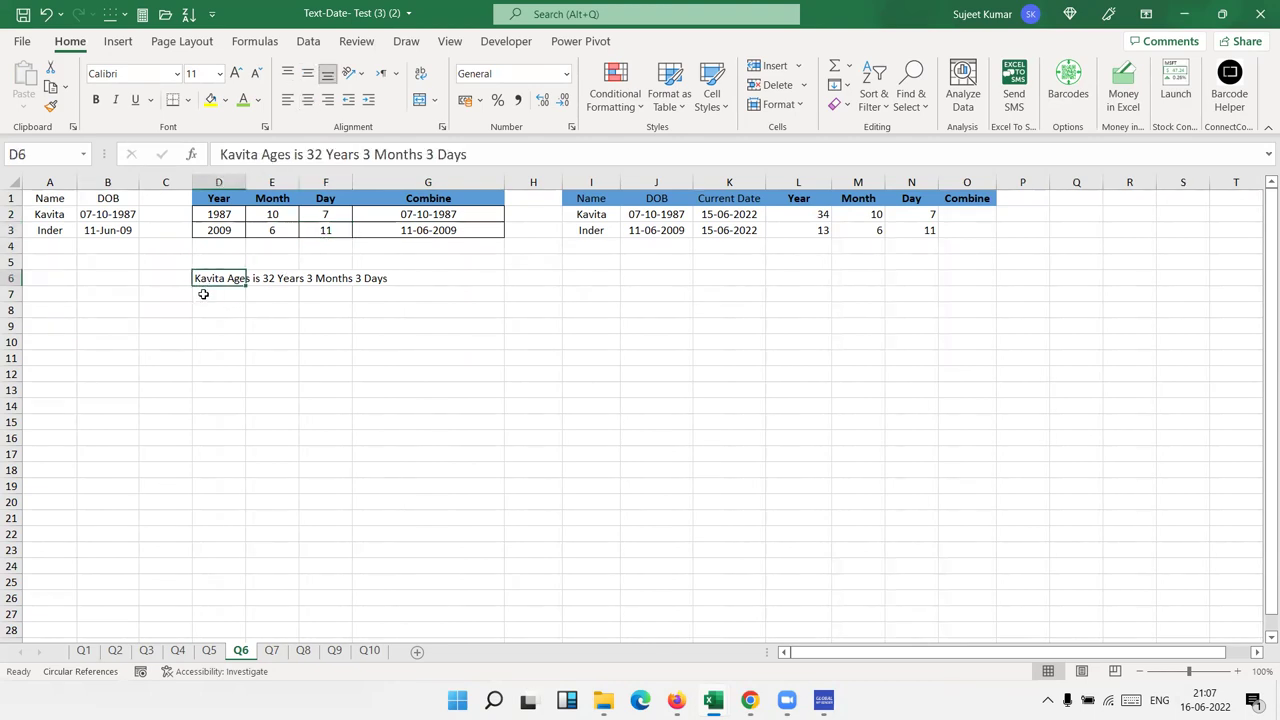
left_click(632, 219)
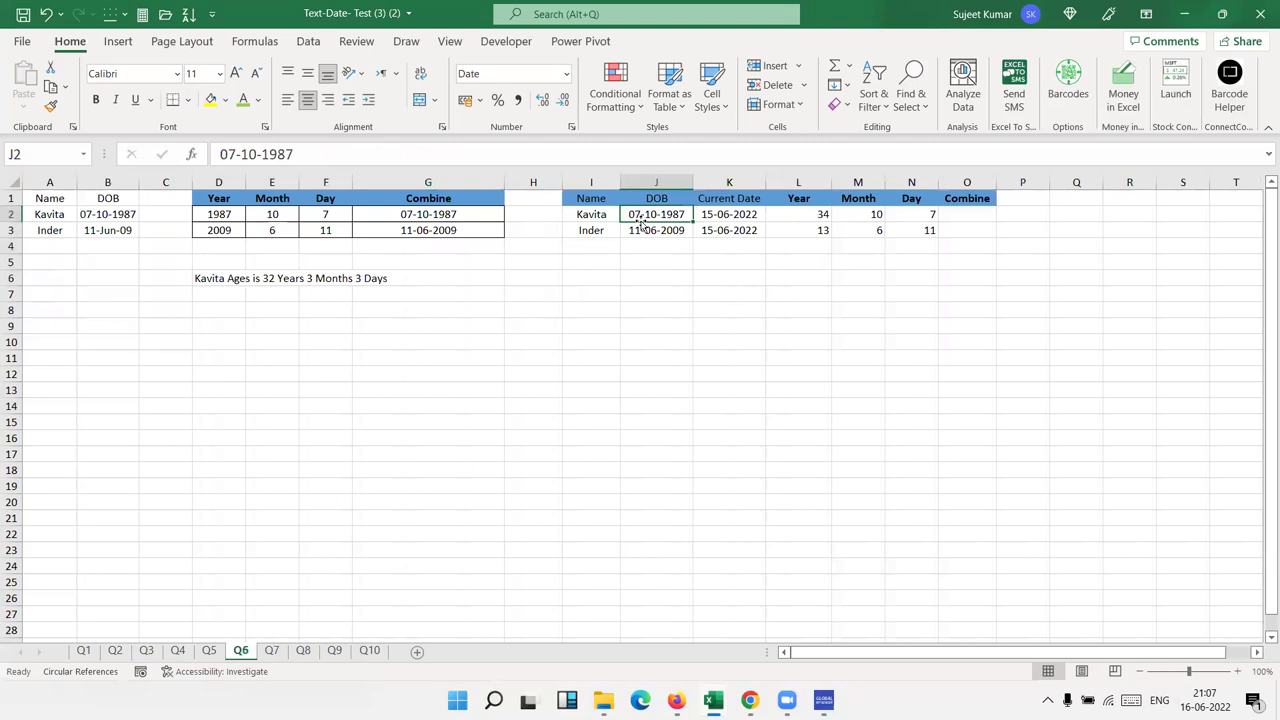
left_click(740, 220)
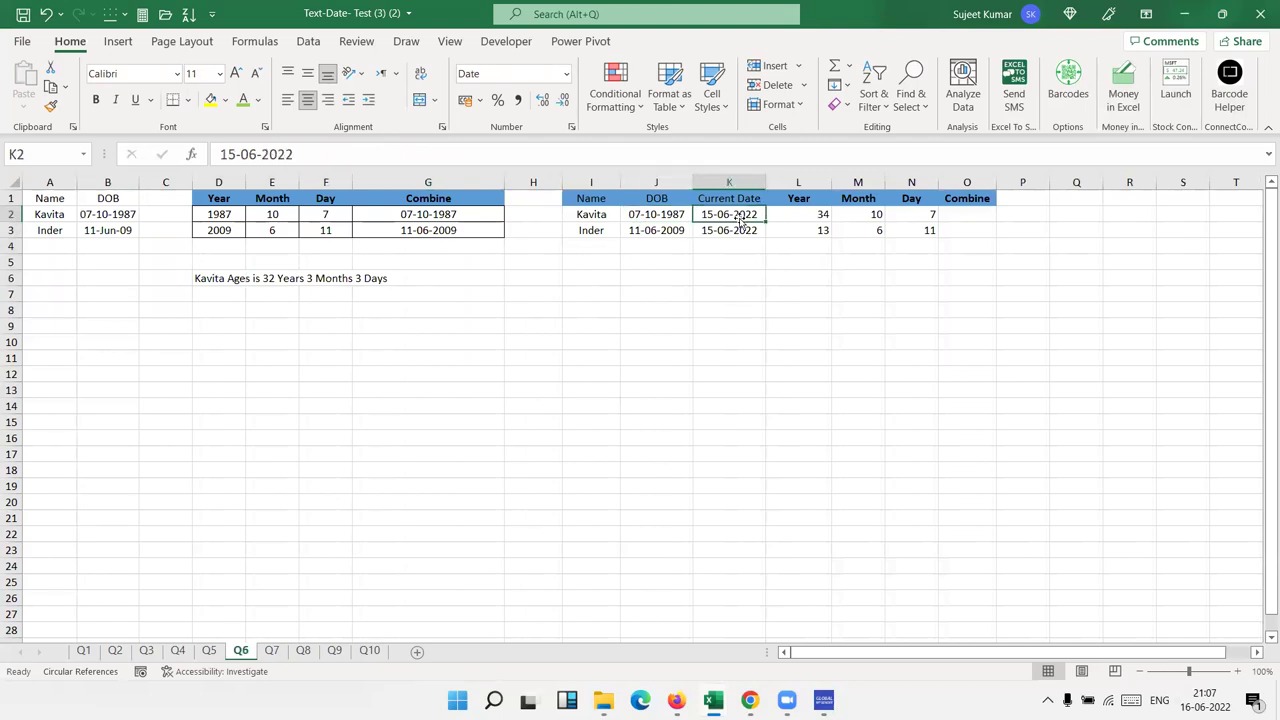
left_click(805, 218)
Step: Re-commit the year DATEDIF formula in L2 and select M2
double_click(806, 215)
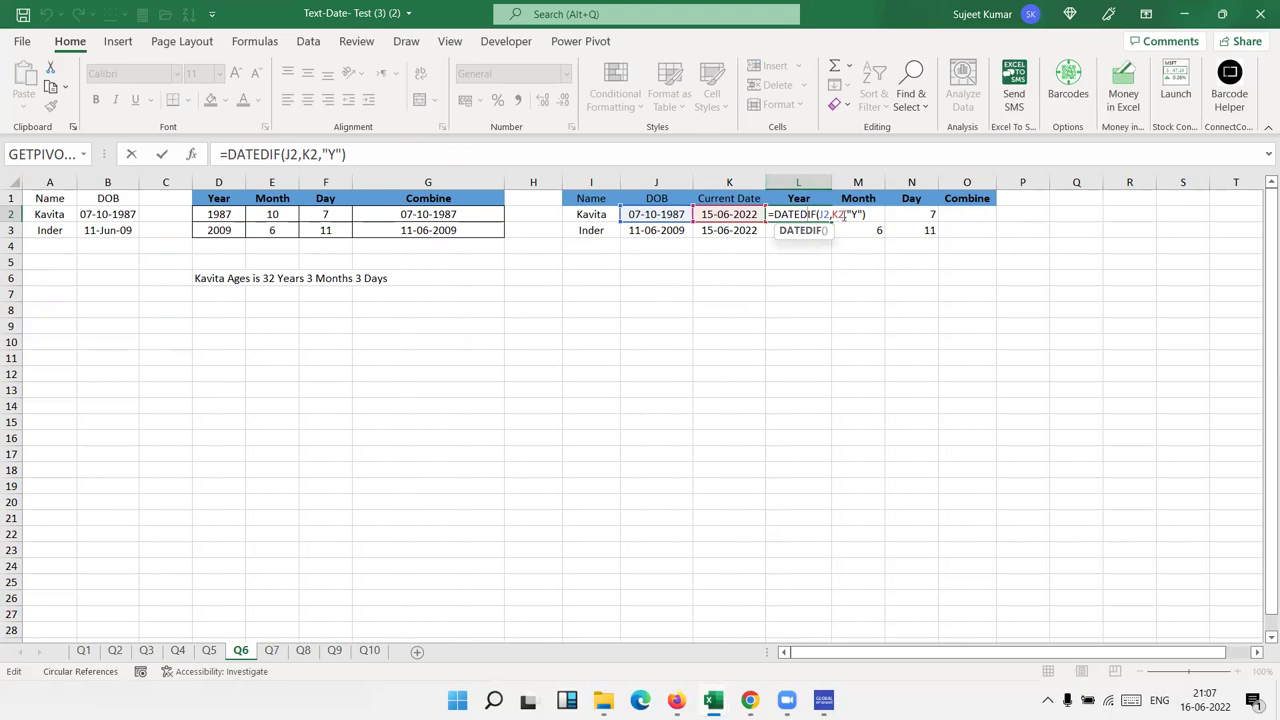
key("Return")
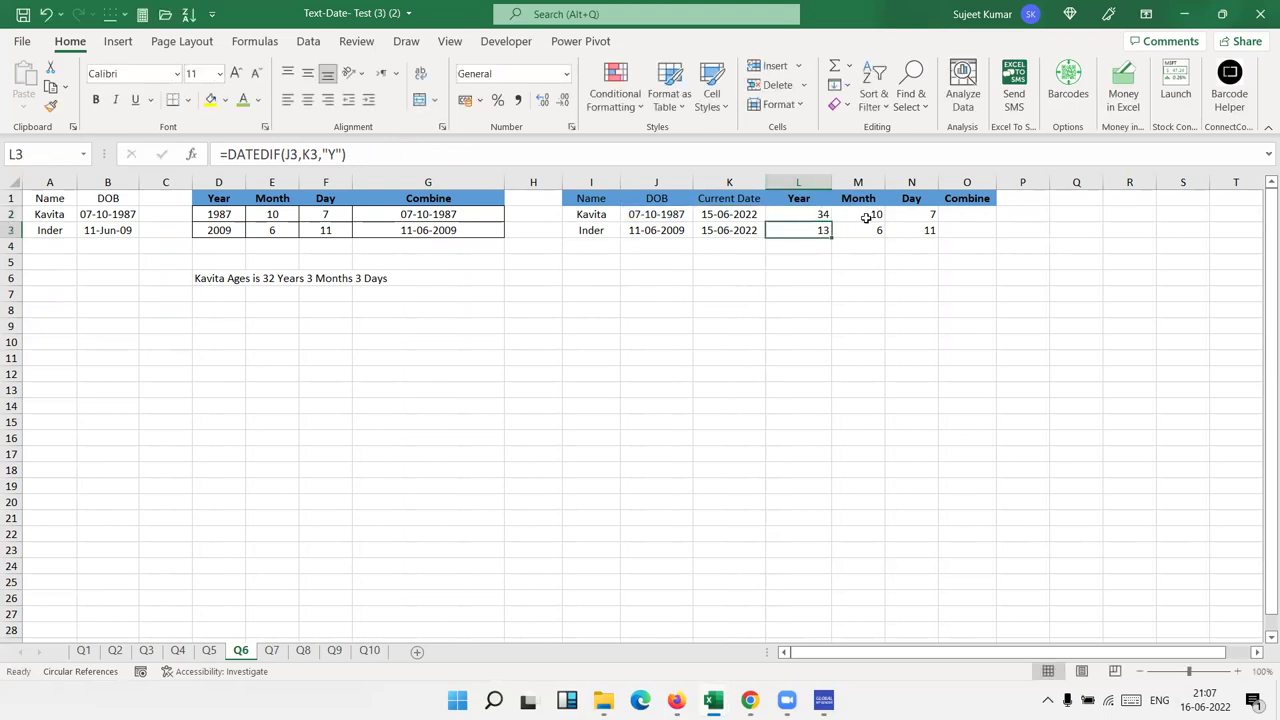
double_click(866, 216)
left_click(845, 260)
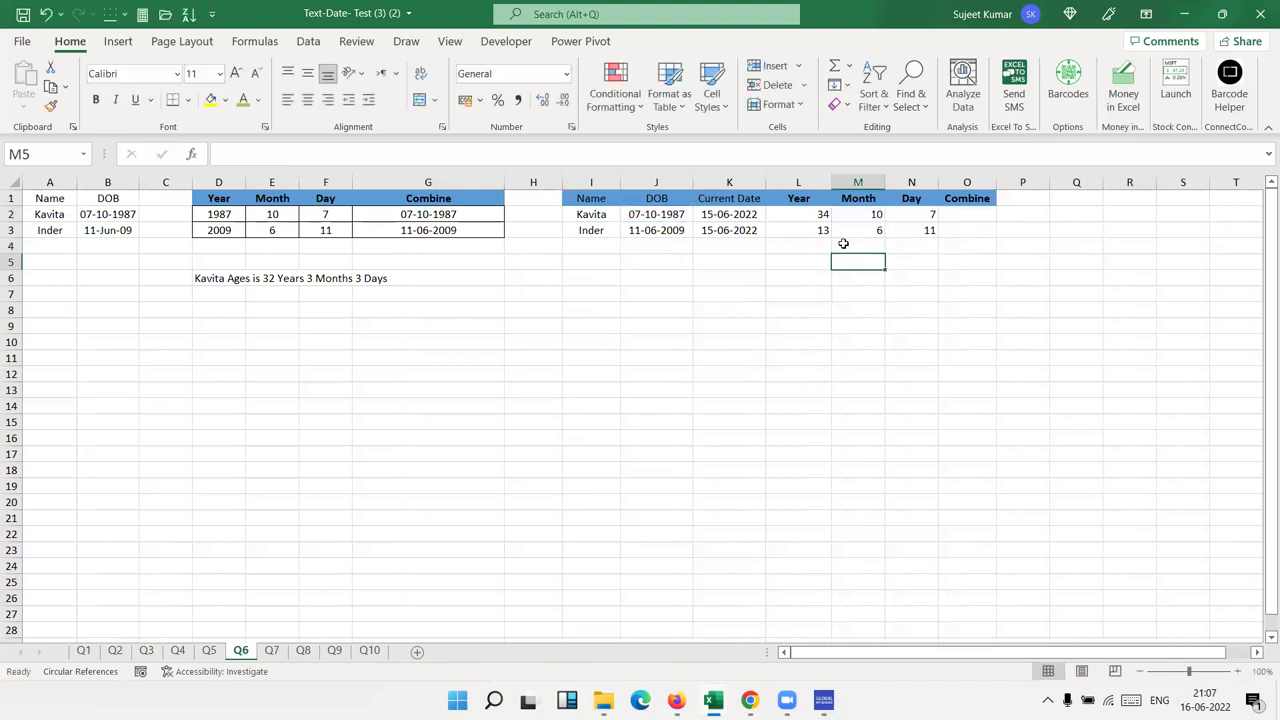
left_click(880, 217)
Step: Enter =DATEDIF(J2,K2,"m") in M2
type("=")
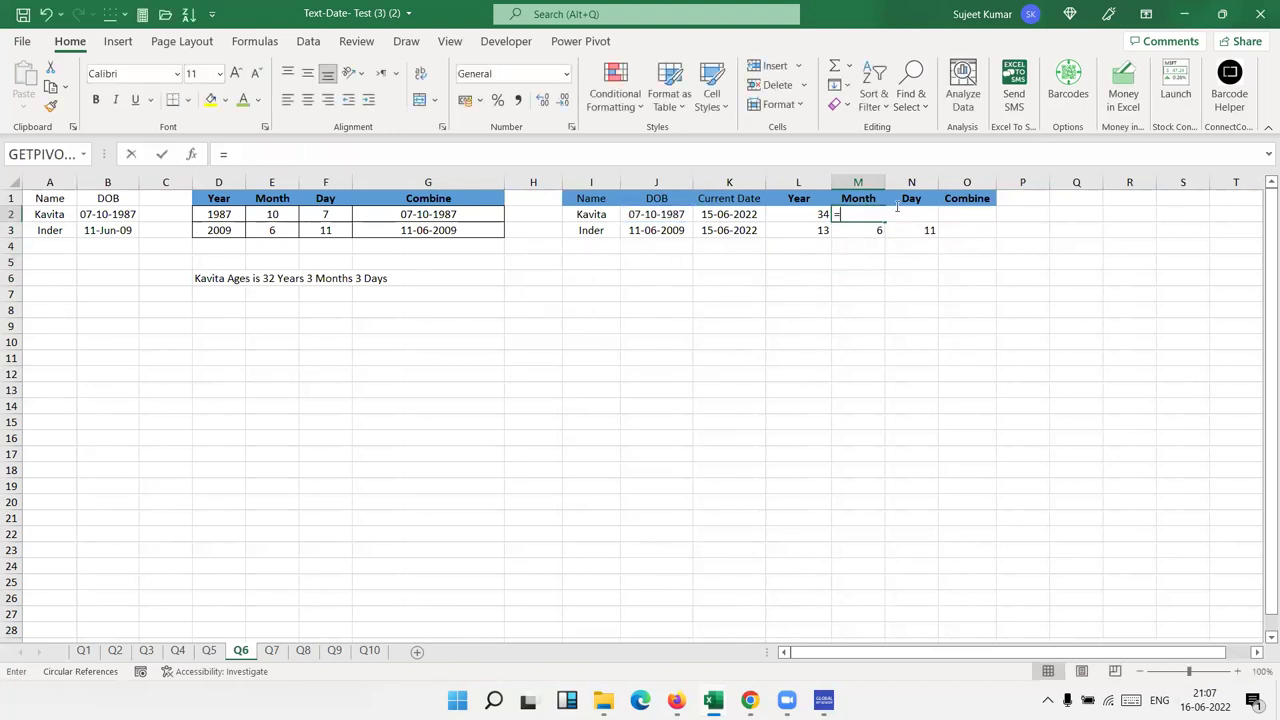
type("dated")
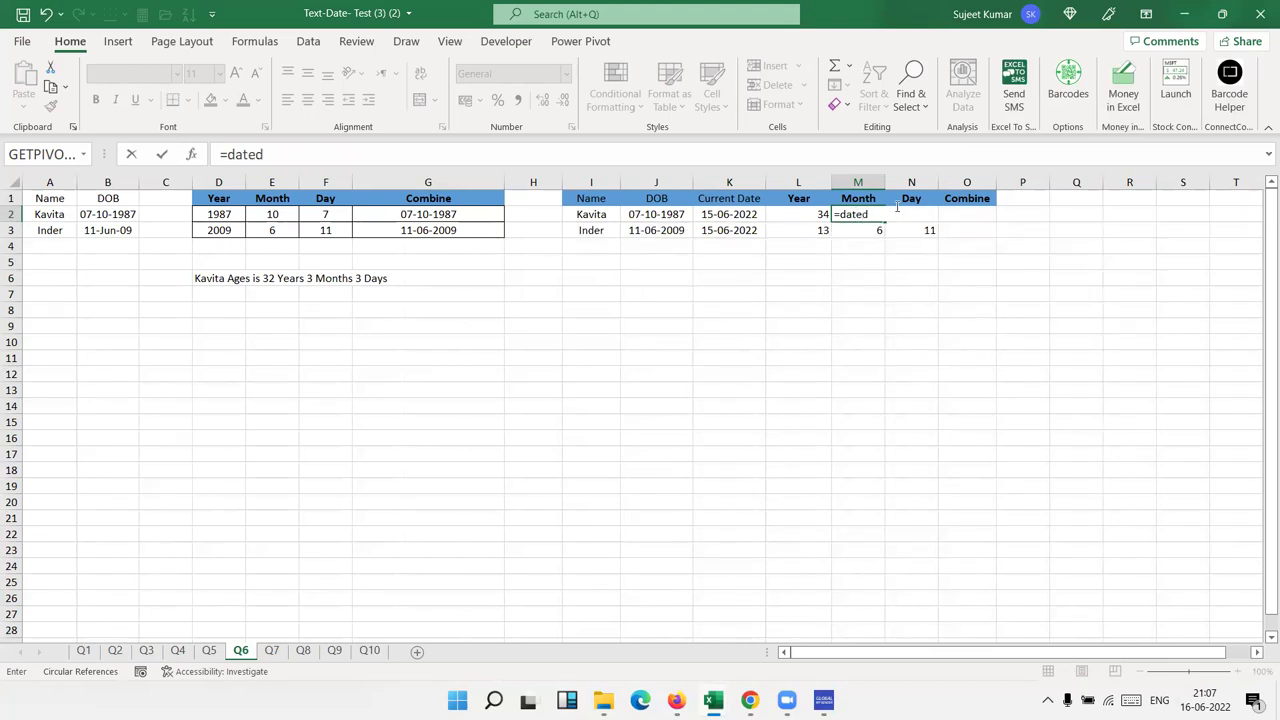
type("if(")
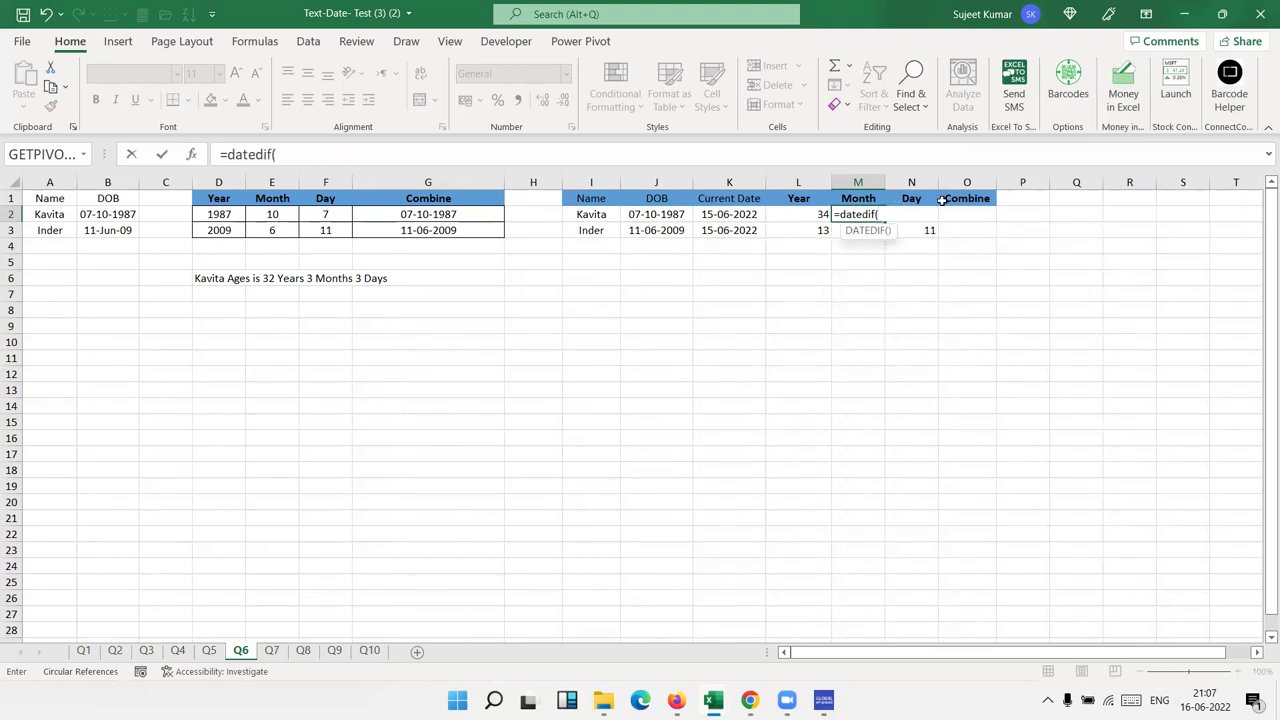
left_click(651, 222)
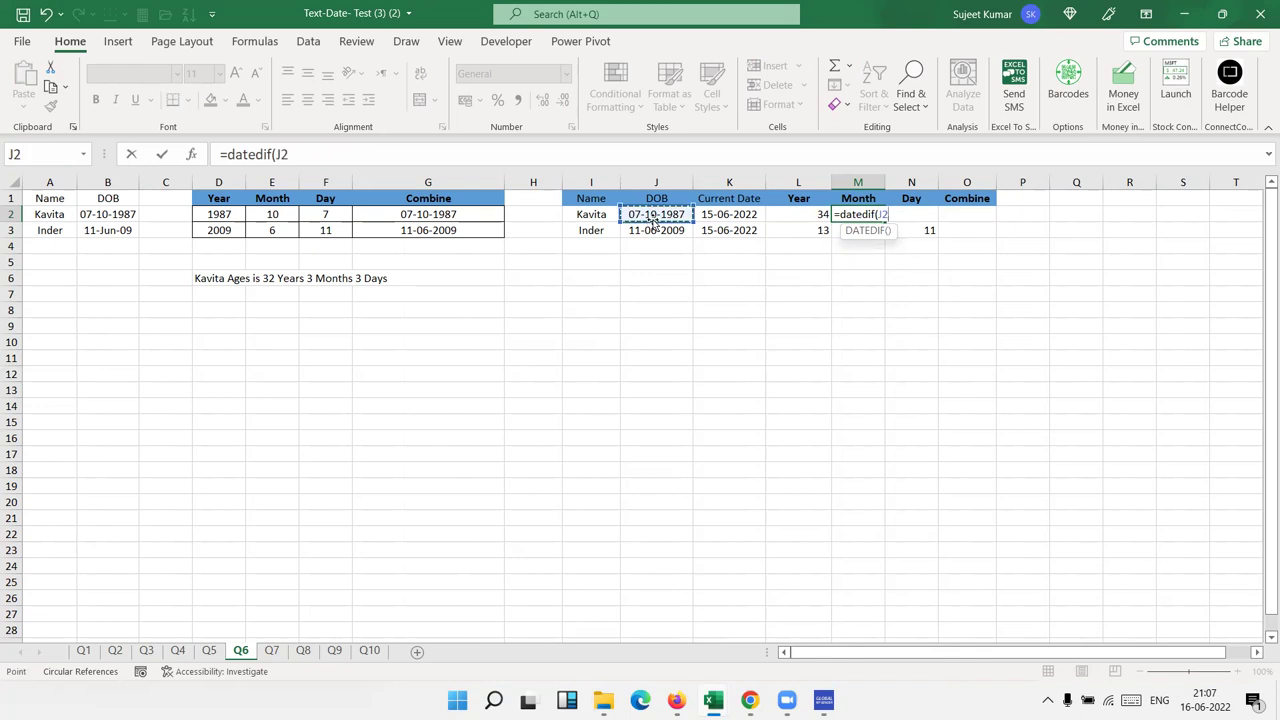
type(",")
left_click(716, 223)
type(",\"m\")")
key("Return")
Step: Change M2's unit from "m" to "ym" to get leftover months
key("Up")
key("F2")
key("Left")
key("Left")
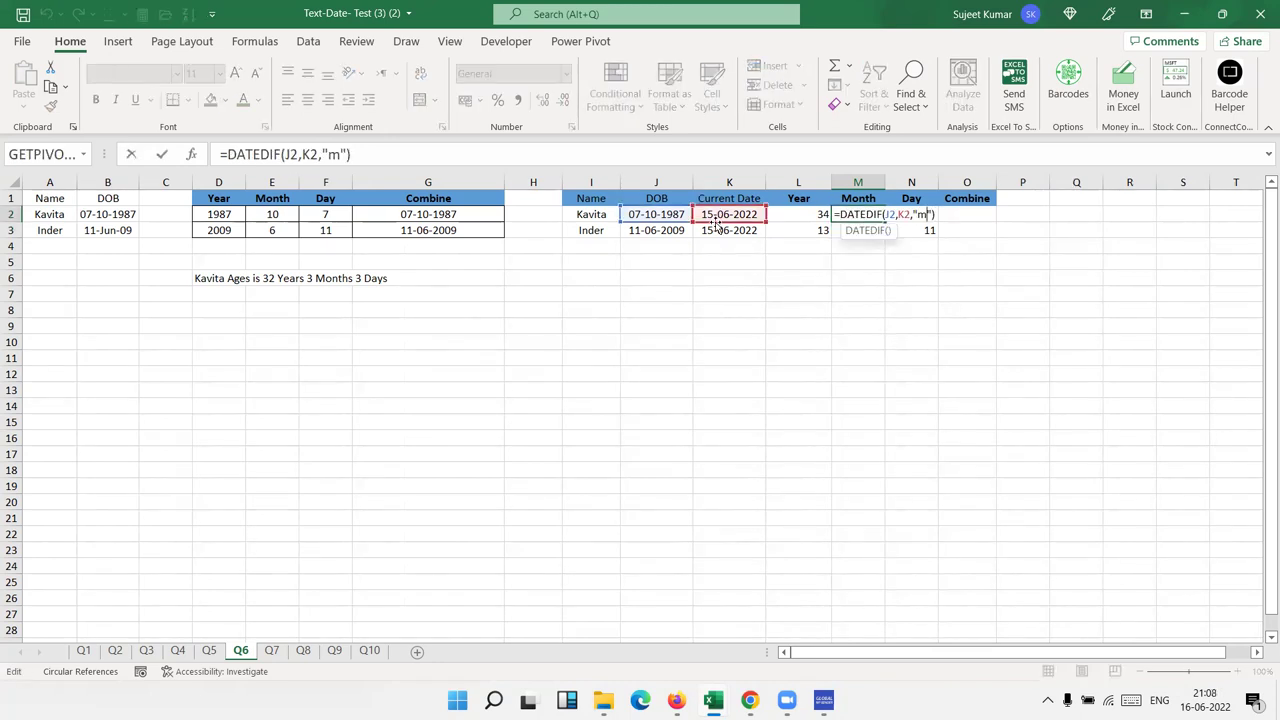
key("Left")
type("y")
key("Return")
key("Up")
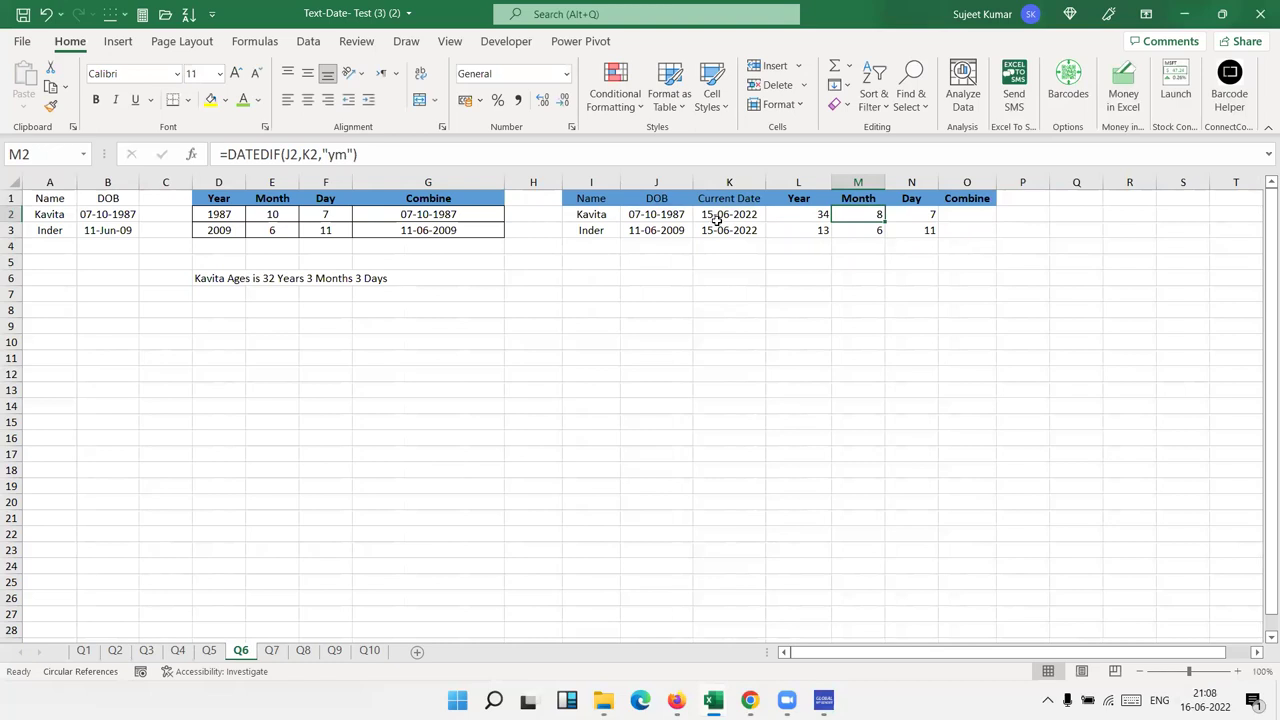
Step: Replace N2's =DAY(J2) with M2's DATEDIF formula, using the "md" unit
left_click_drag(357, 154, 77, 122)
key("ctrl+c")
key("Escape")
left_click(925, 216)
left_click_drag(357, 154, 192, 140)
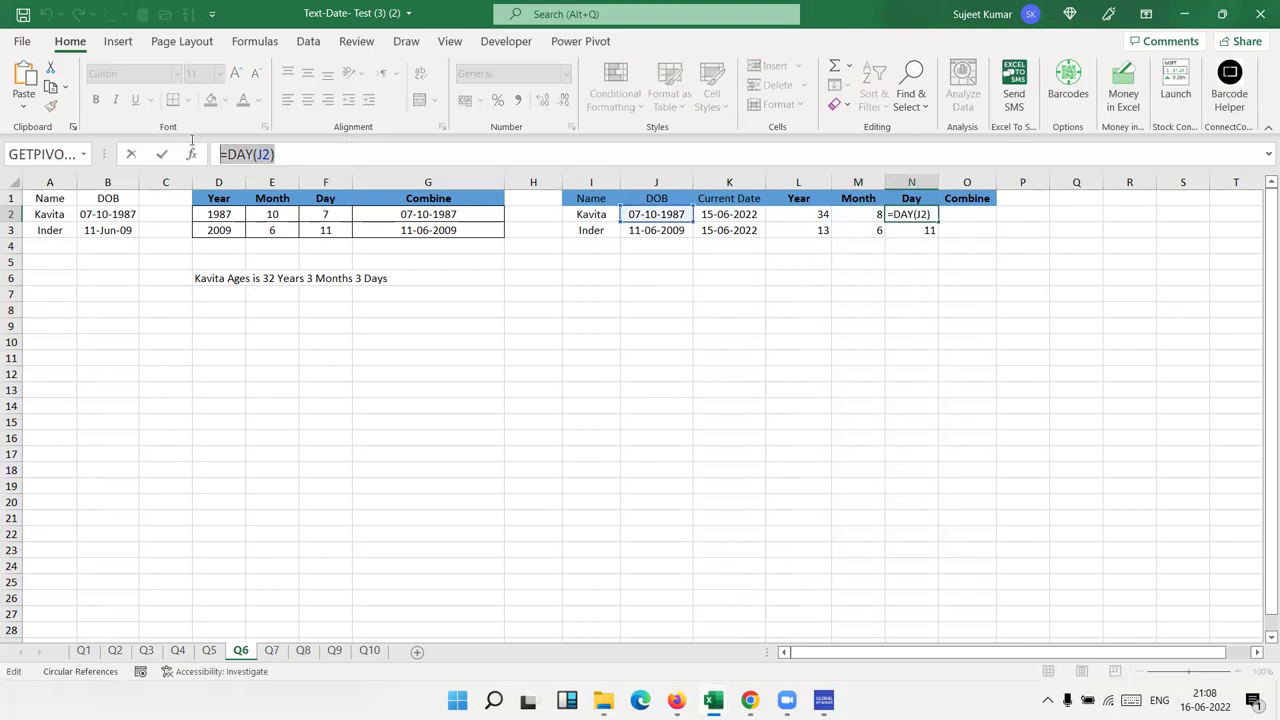
key("ctrl+v")
left_click(337, 154)
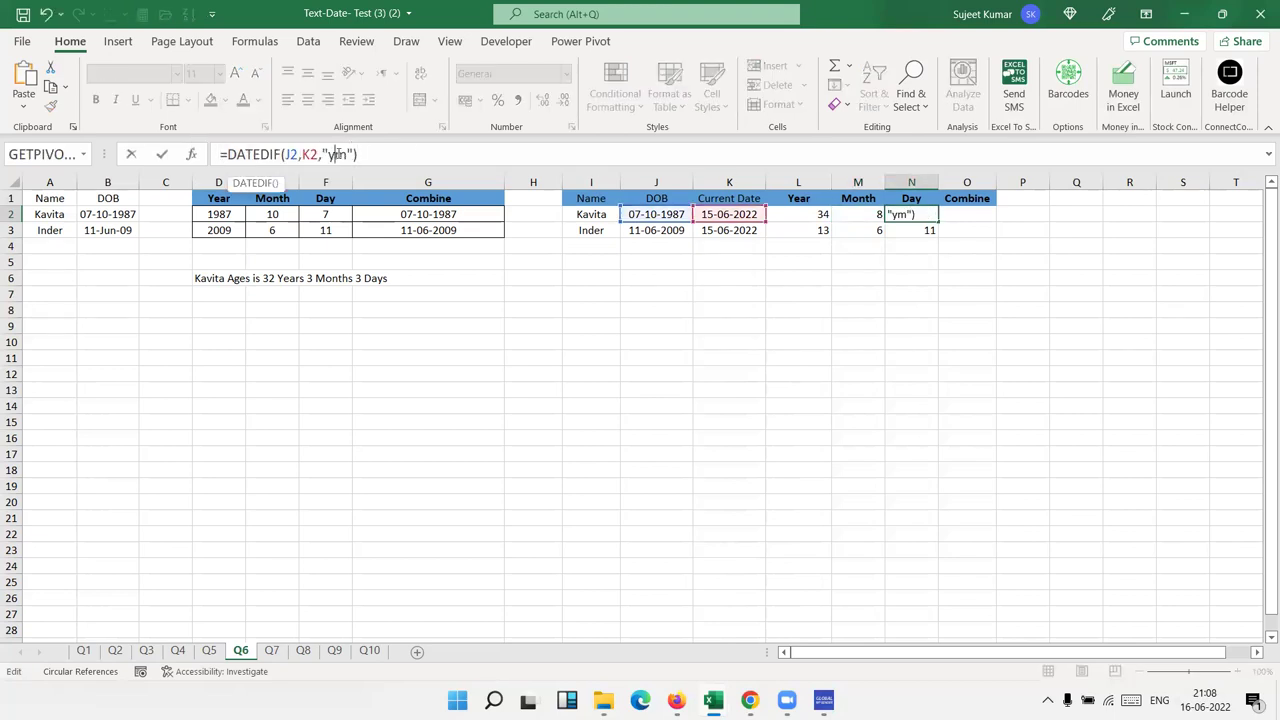
key("BackSpace")
type("d")
key("Return")
Step: Review the dates and year, month and day results across row 2, then E2's MONTH formula
key("Up")
key("Left")
key("Left")
key("Right")
key("Right")
key("Right")
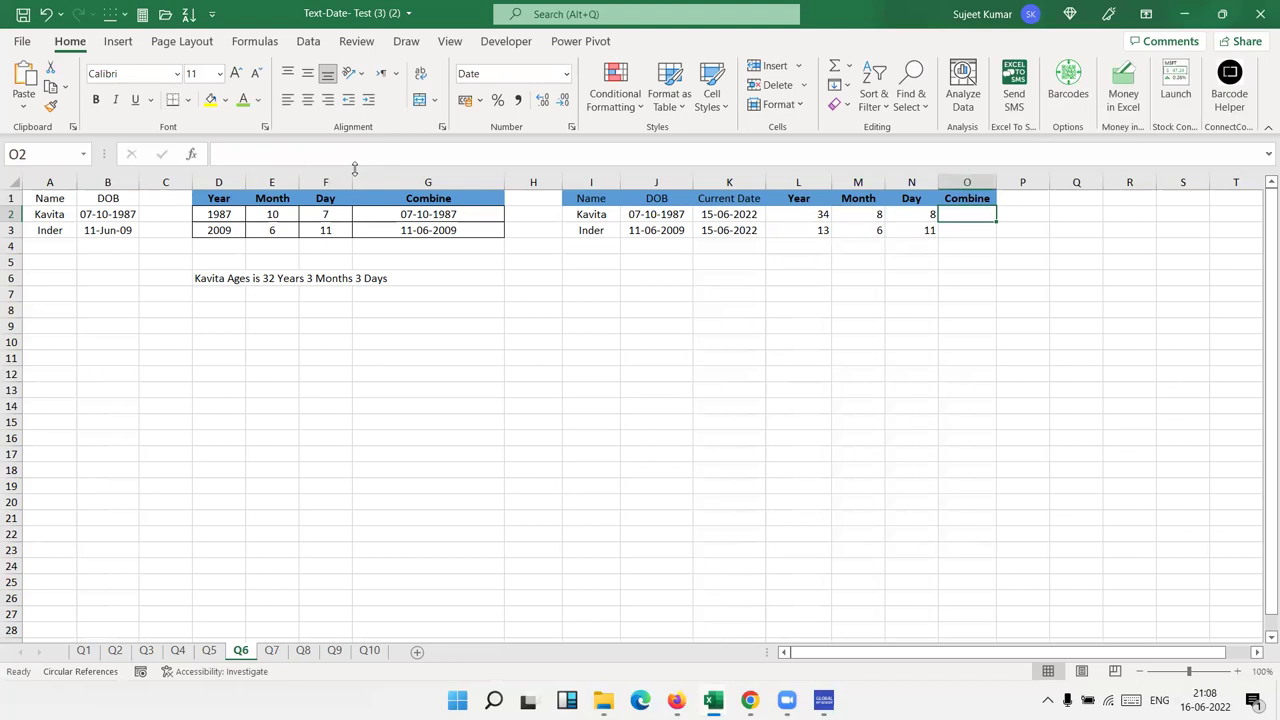
key("Left")
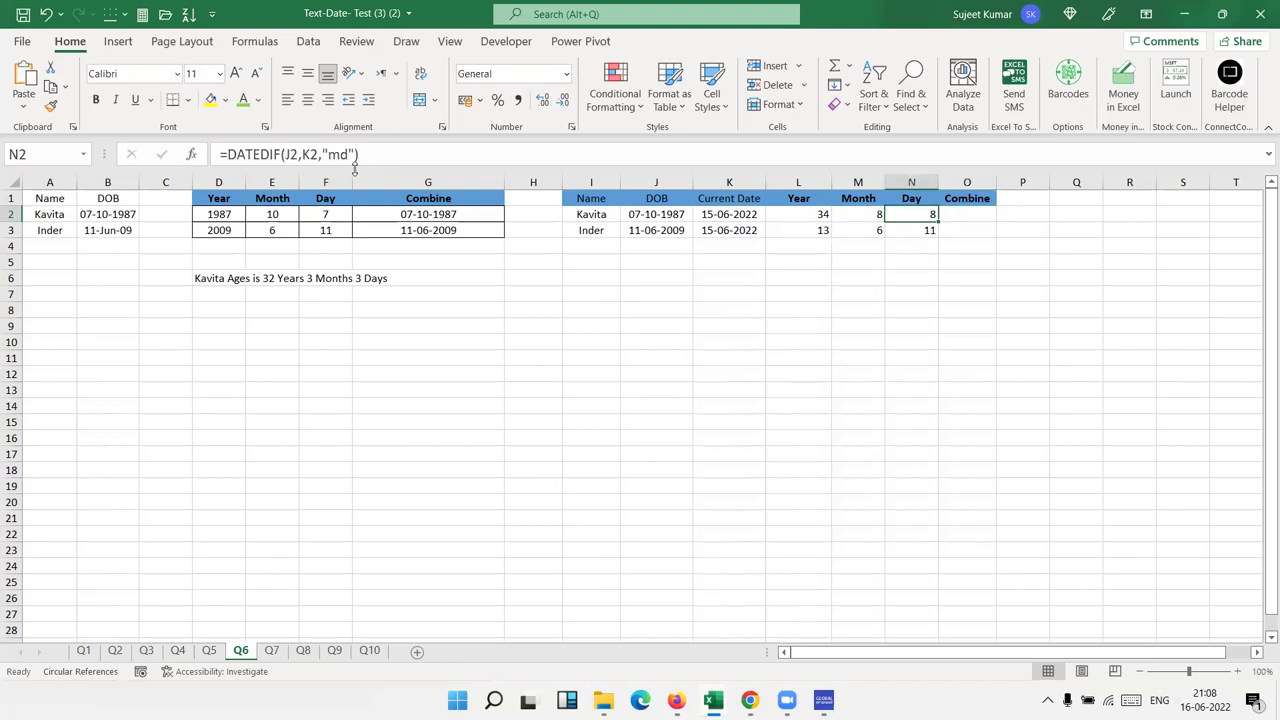
key("Left")
key("Left")
key("Left")
key("Left")
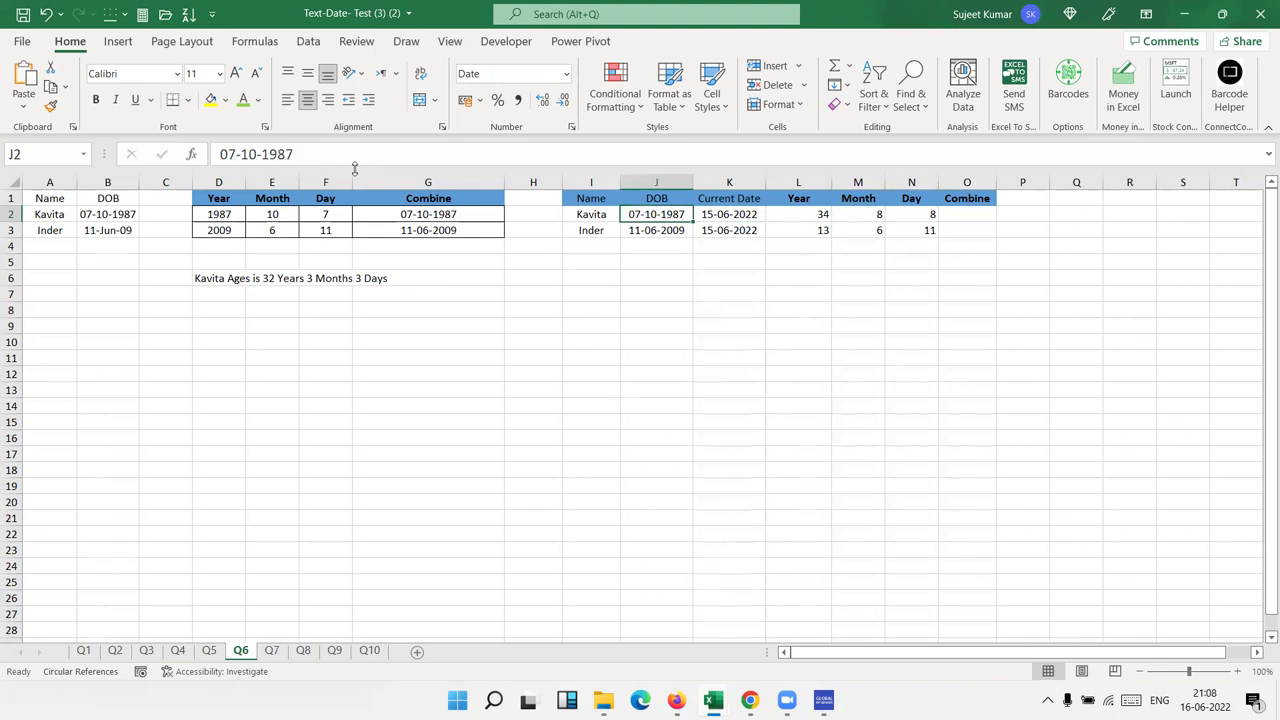
key("Right")
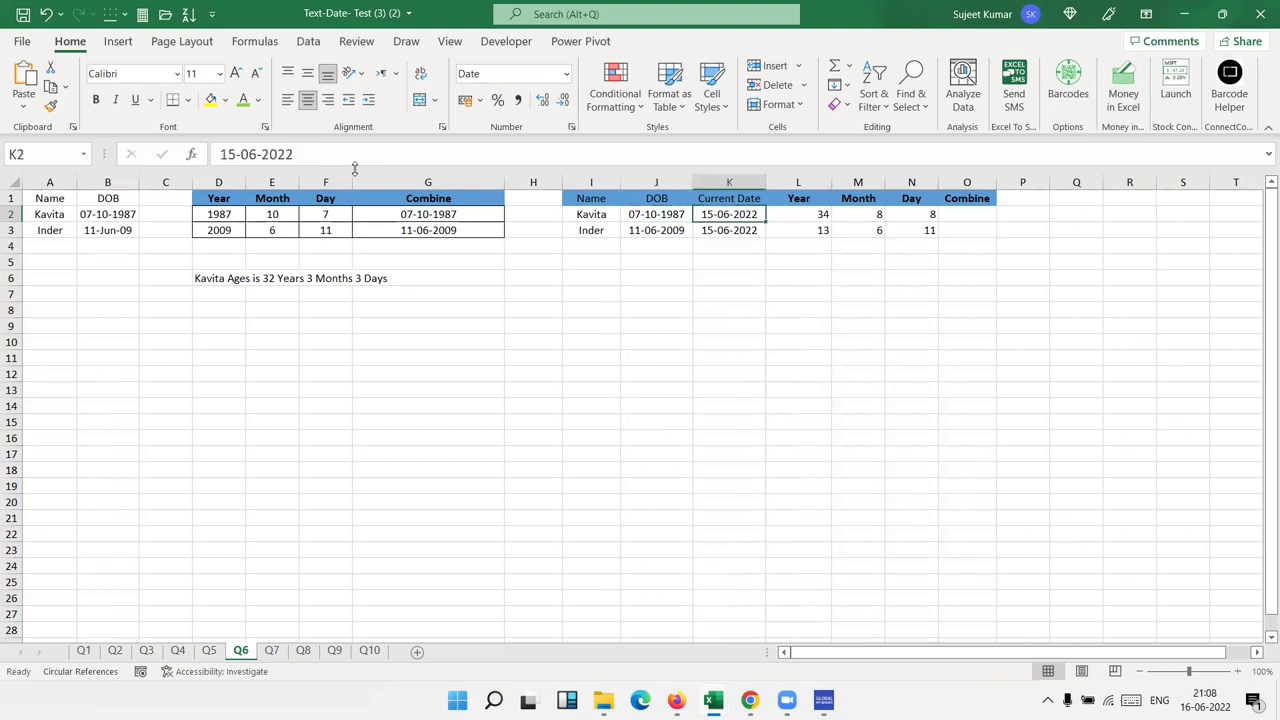
key("Right")
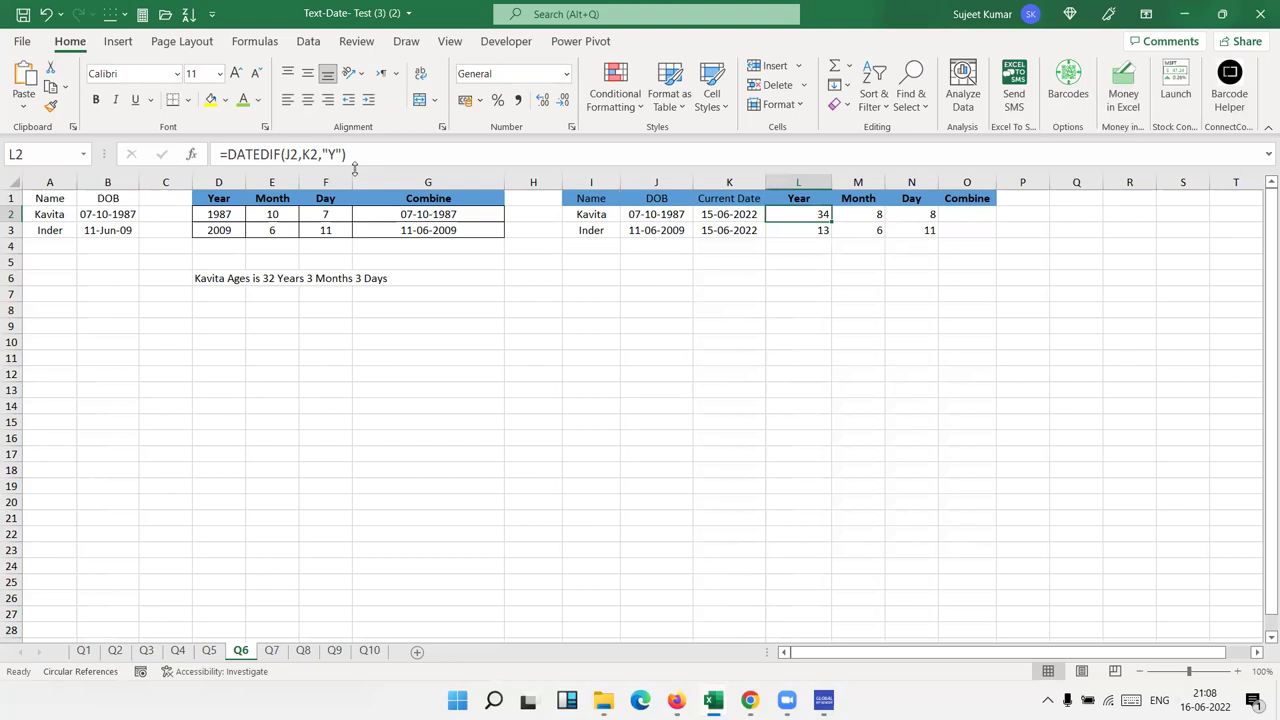
key("Left")
key("Right")
key("Right")
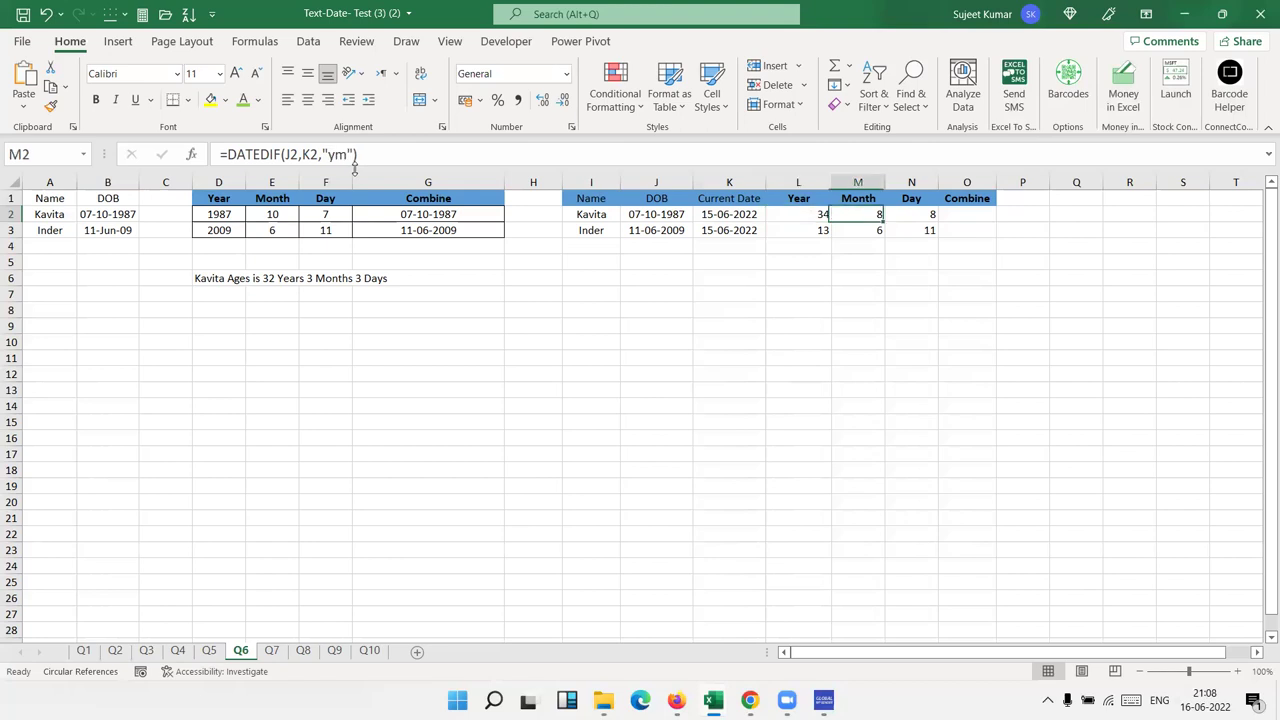
key("Right")
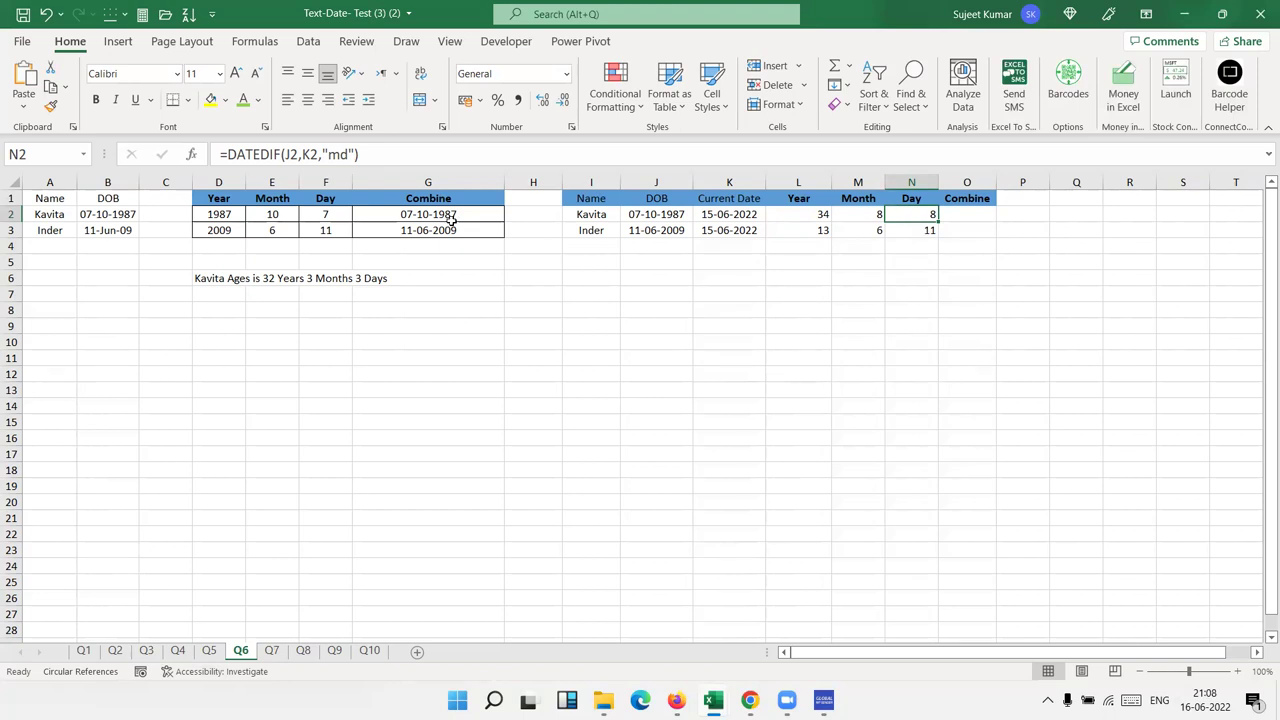
left_click(277, 216)
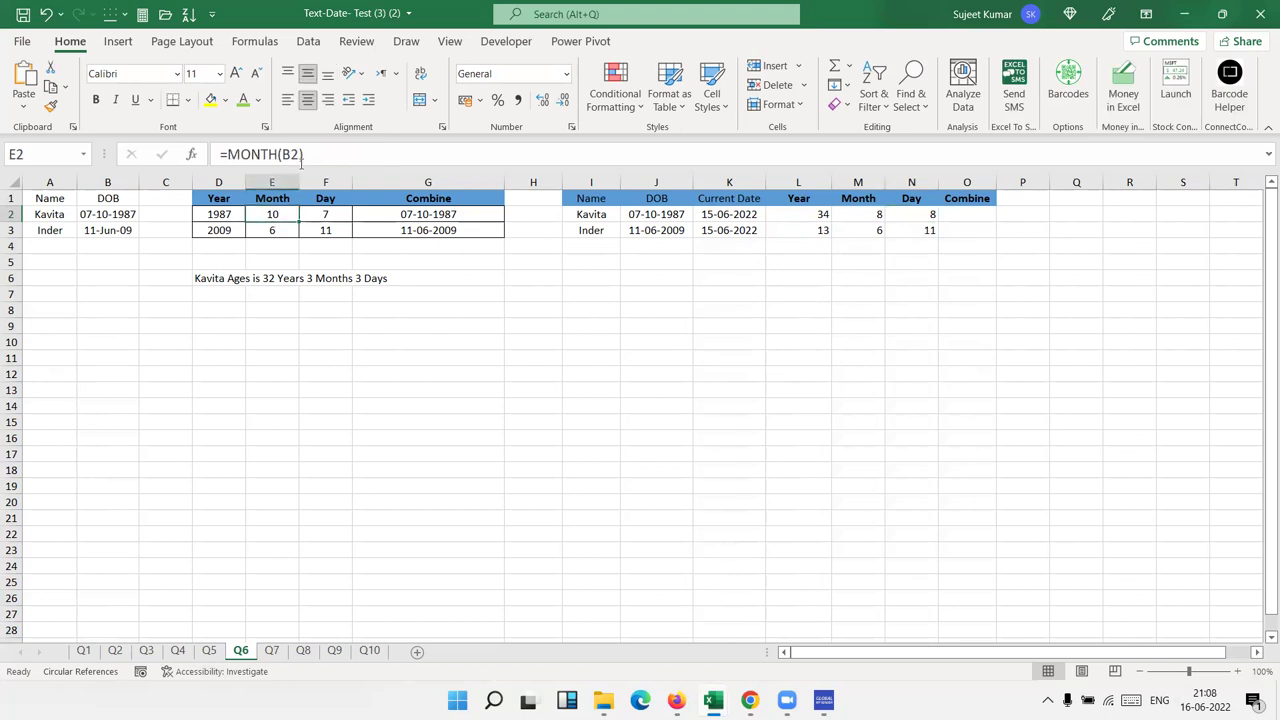
left_click(302, 155)
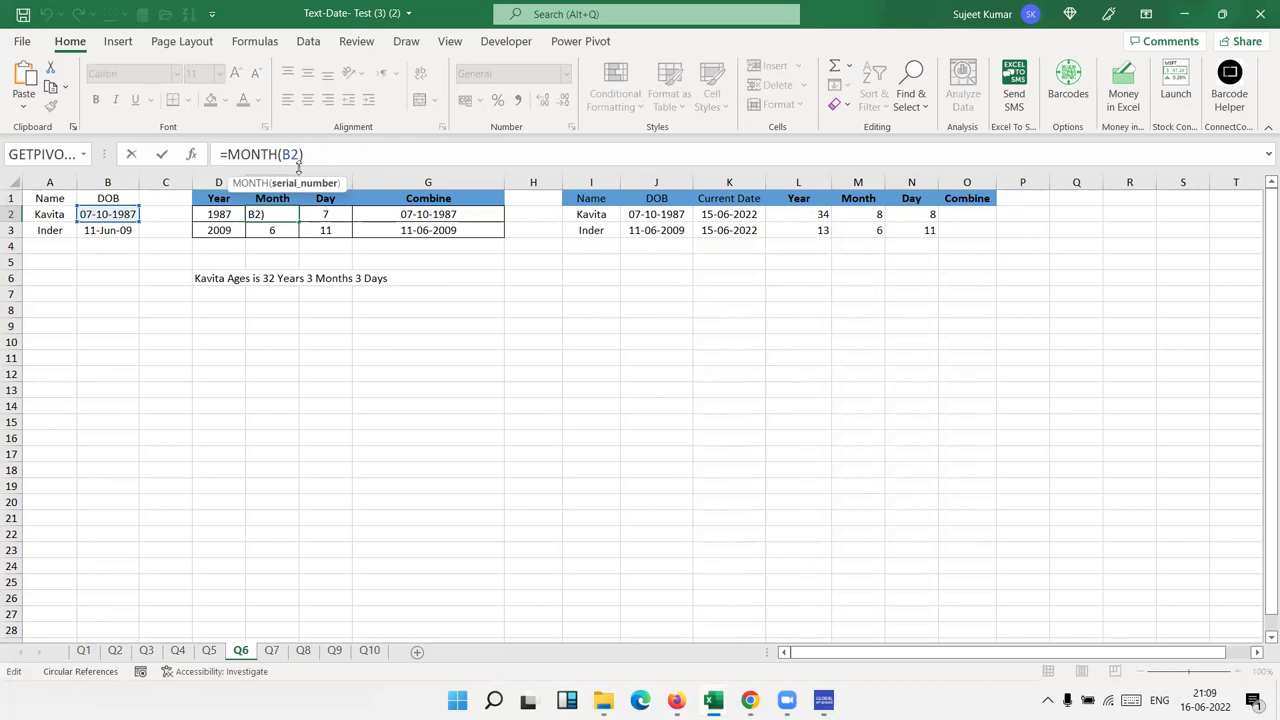
left_click(105, 221)
key("Return")
left_click(277, 211)
left_click(323, 212)
double_click(313, 214)
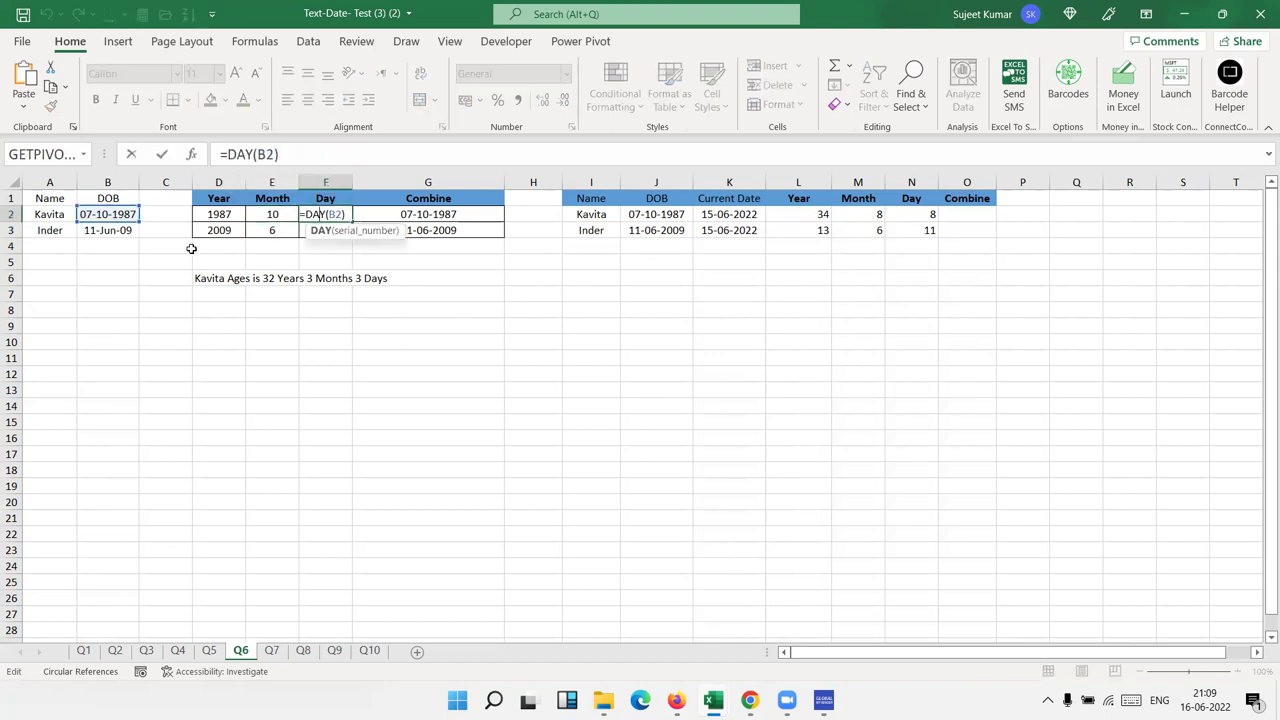
key("Return")
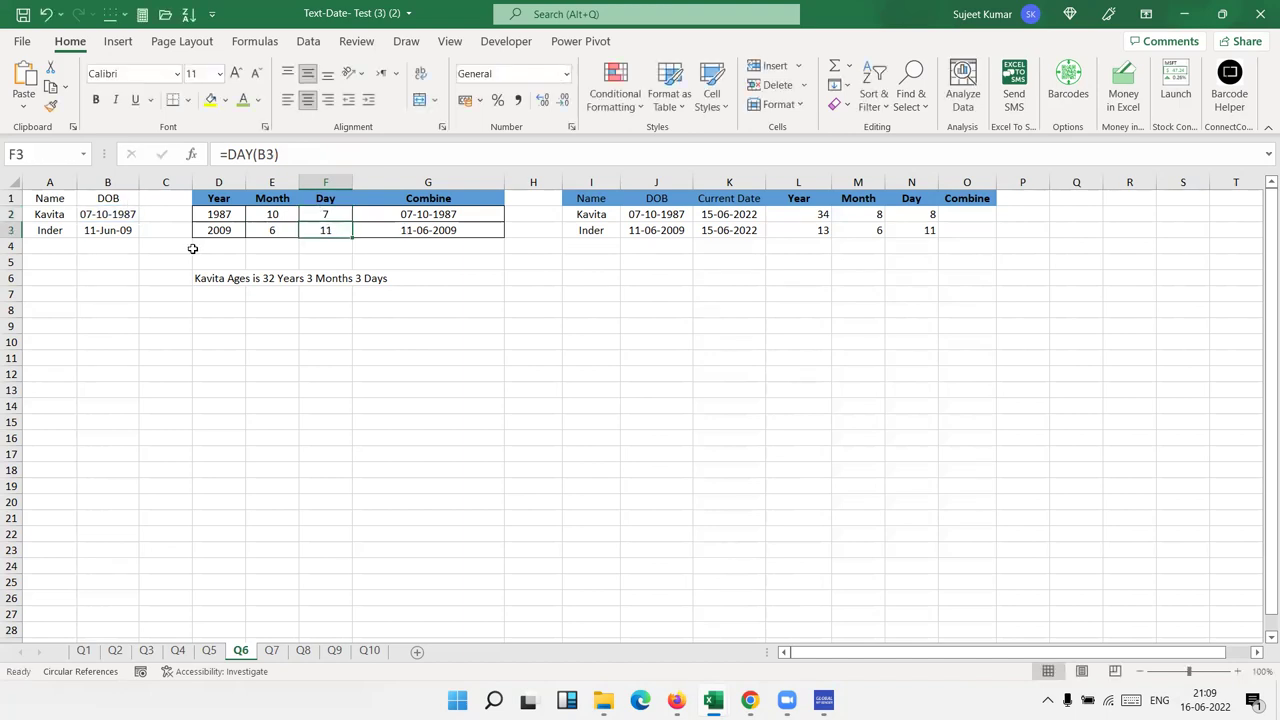
left_click_drag(228, 216, 335, 214)
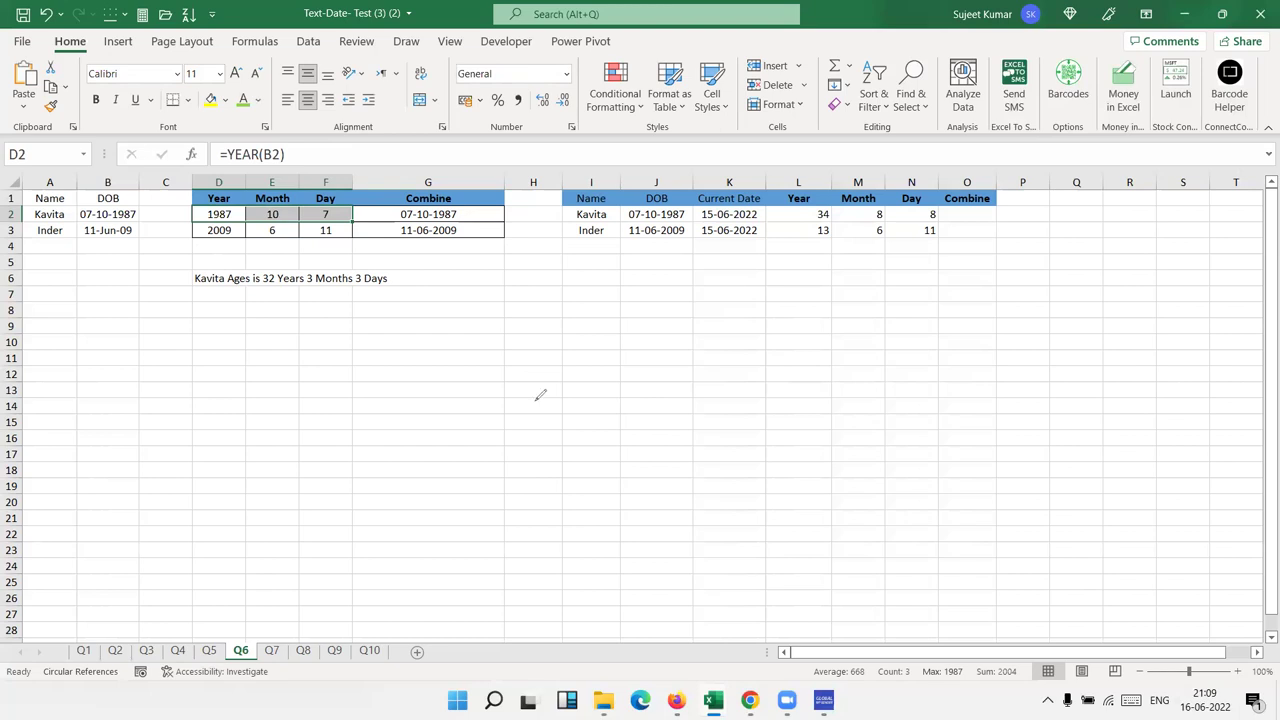
Step: Handwrite the date 16-06-22 across the sheet in ink
left_click_drag(535, 405, 545, 488)
mouse_move(600, 403)
left_mouse_down()
mouse_move(592, 442)
mouse_move(723, 430)
left_mouse_up()
left_click_drag(758, 386, 790, 392)
mouse_move(880, 360)
left_mouse_down()
mouse_move(870, 434)
mouse_move(1006, 383)
mouse_move(1058, 431)
left_mouse_up()
left_click_drag(1054, 368, 1100, 430)
mouse_move(1108, 368)
left_mouse_down()
mouse_move(1120, 400)
mouse_move(1141, 389)
left_mouse_up()
left_click(114, 360)
Step: Write 16, 06 and 22 down the left margin, then erase all the ink
left_click_drag(115, 358, 110, 415)
left_click_drag(166, 322, 152, 372)
left_click_drag(142, 462, 122, 454)
left_click_drag(205, 458, 185, 522)
left_click_drag(105, 600, 212, 662)
left_click_drag(193, 610, 313, 622)
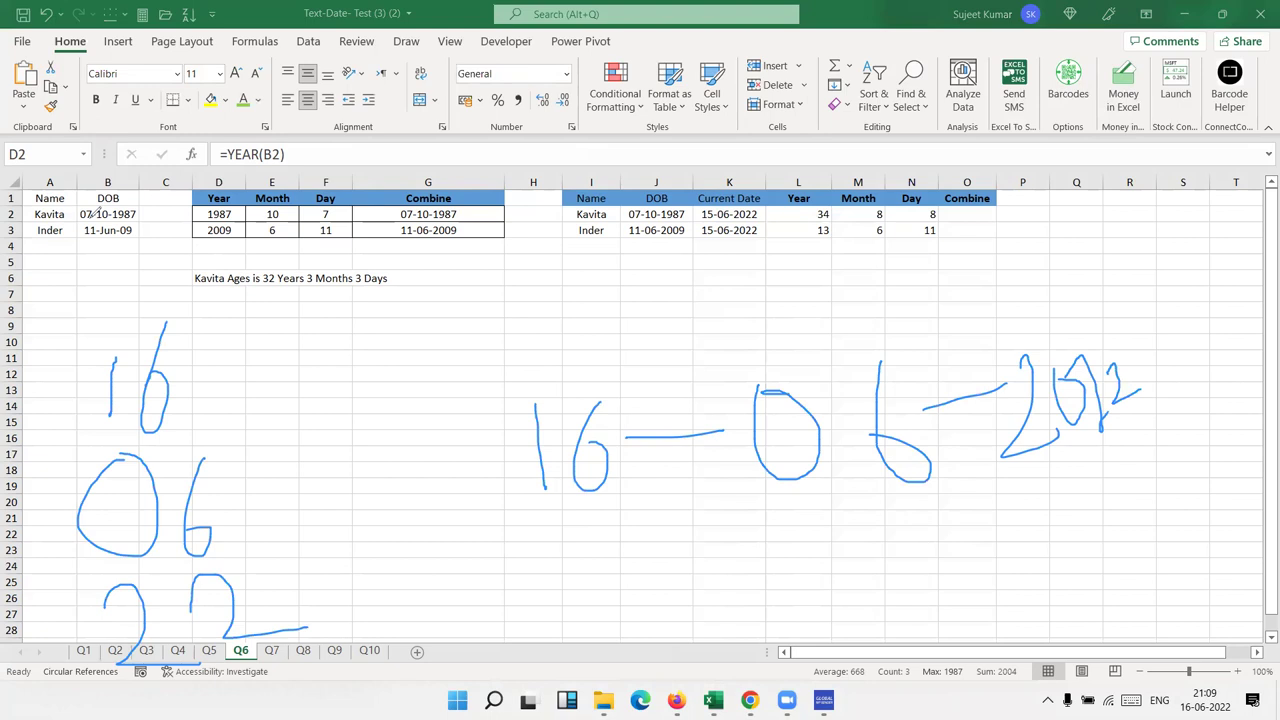
mouse_move(1165, 668)
left_mouse_down()
mouse_move(1137, 689)
mouse_move(1133, 674)
left_mouse_up()
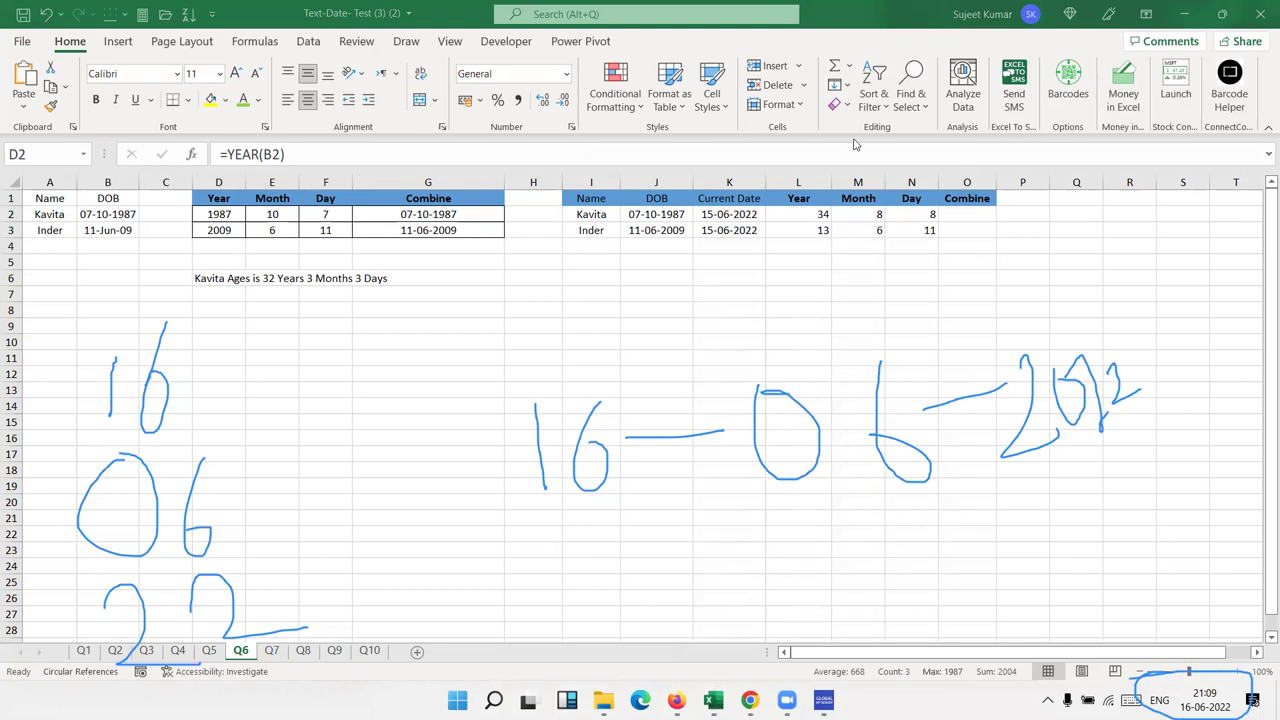
key("Escape")
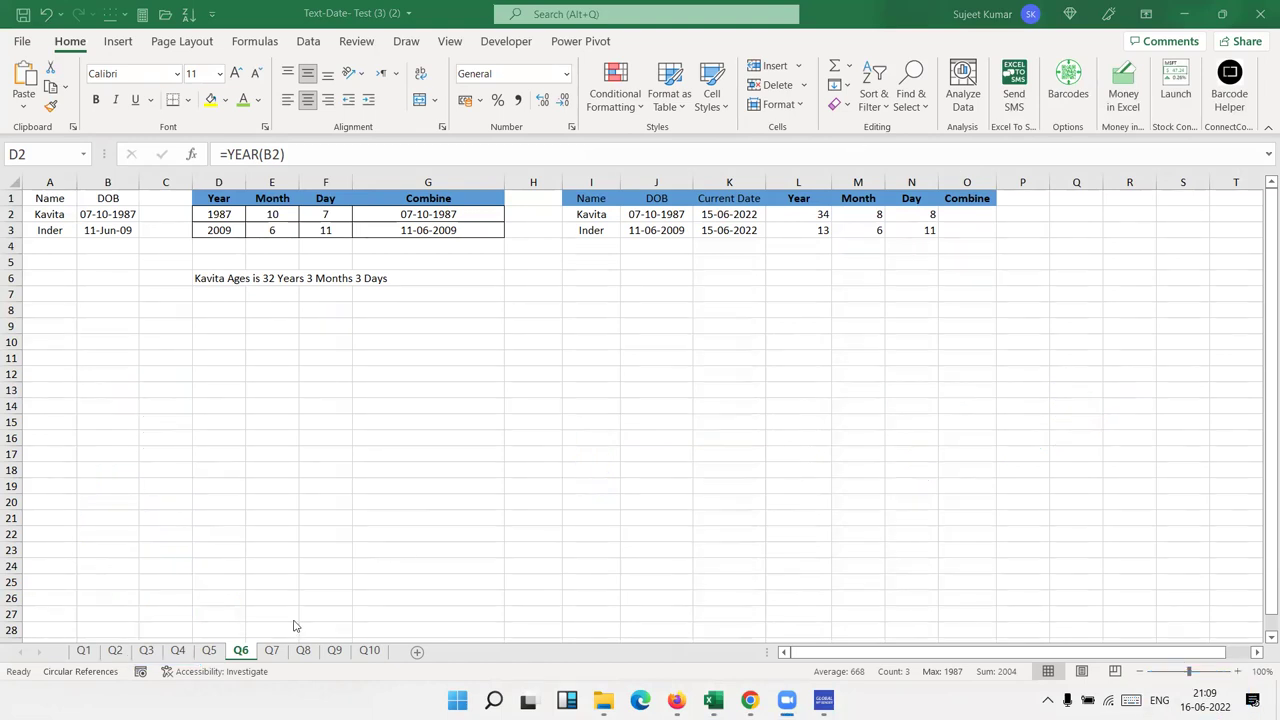
left_click(270, 650)
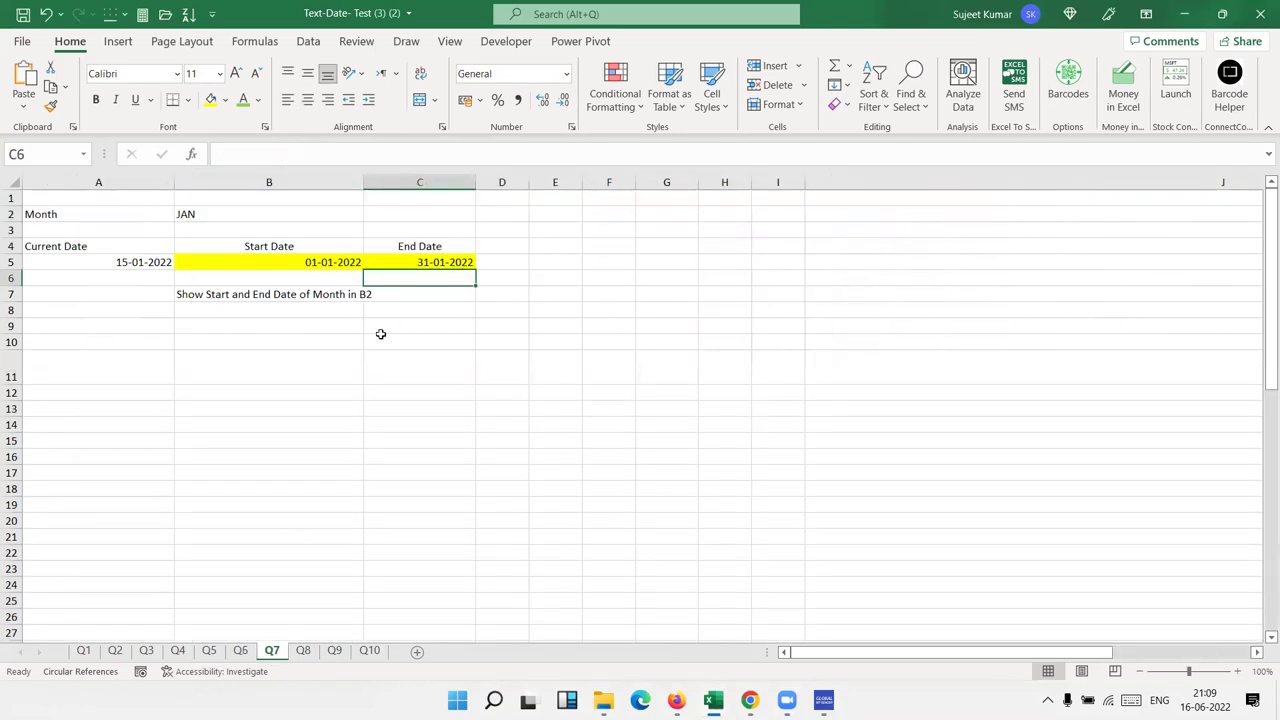
left_click(345, 261)
left_click(414, 260)
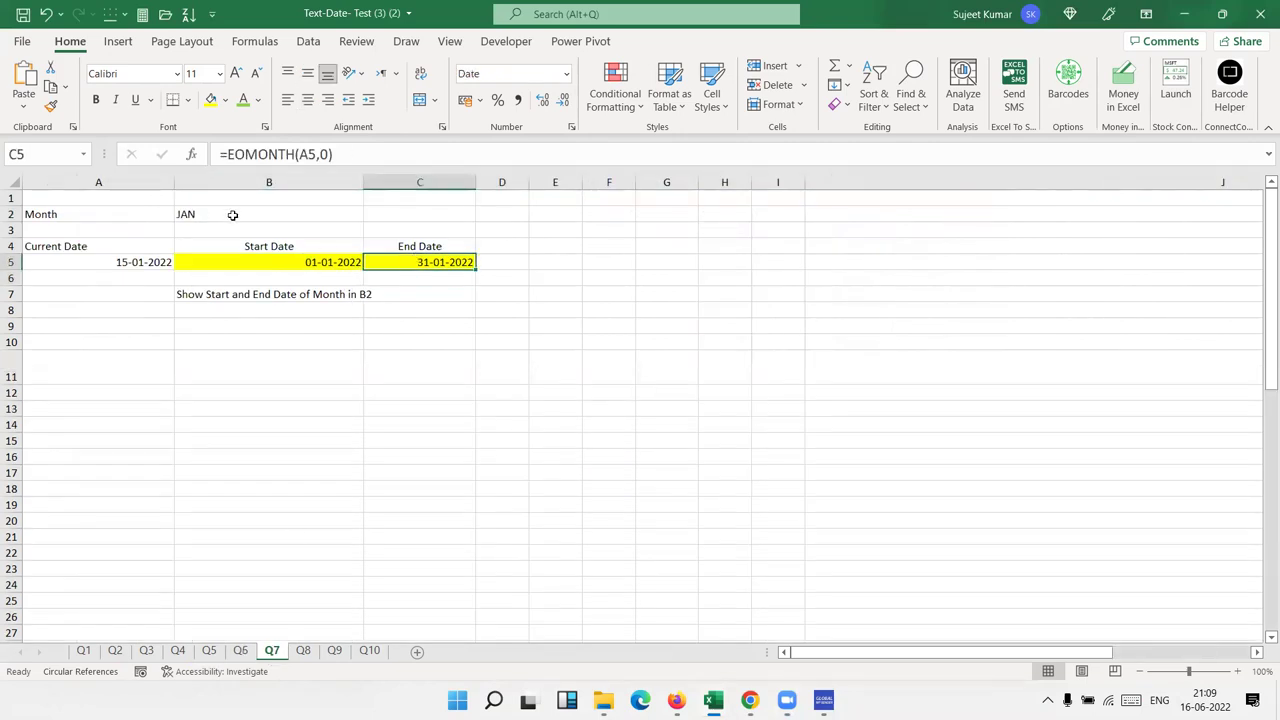
left_click(242, 256)
left_click(132, 261)
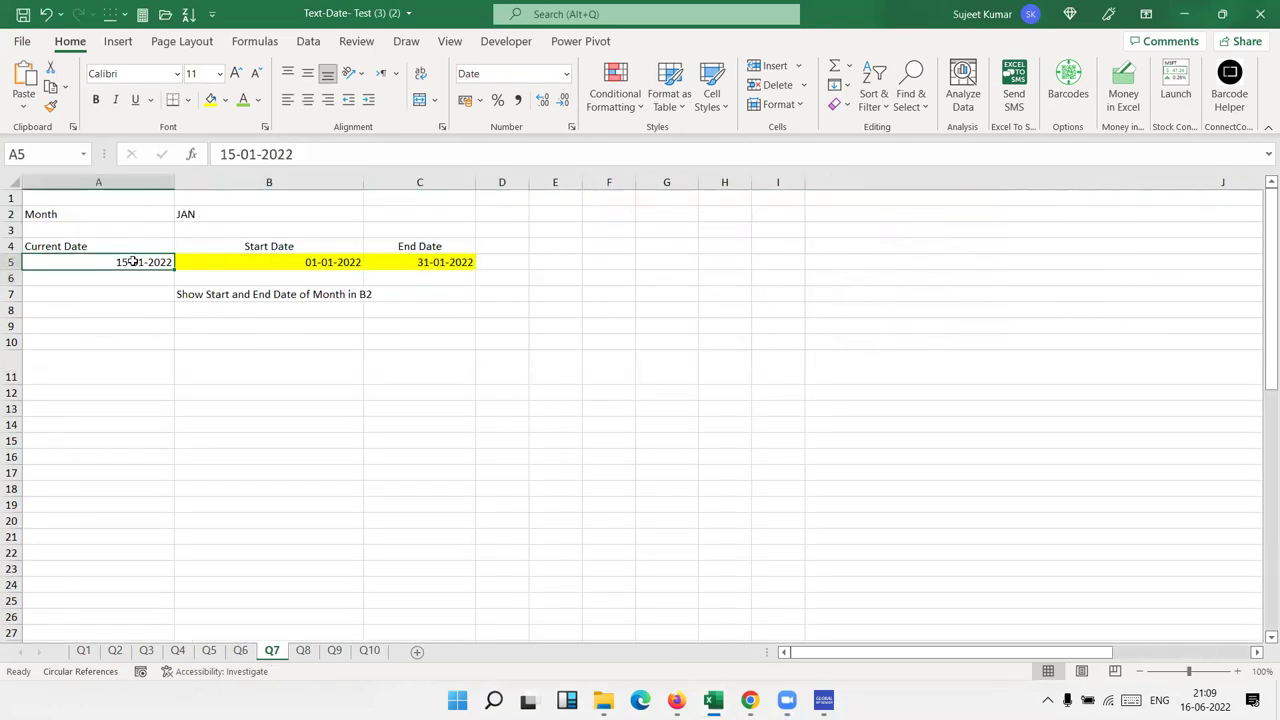
key("Up")
key("Up")
key("Up")
key("Right")
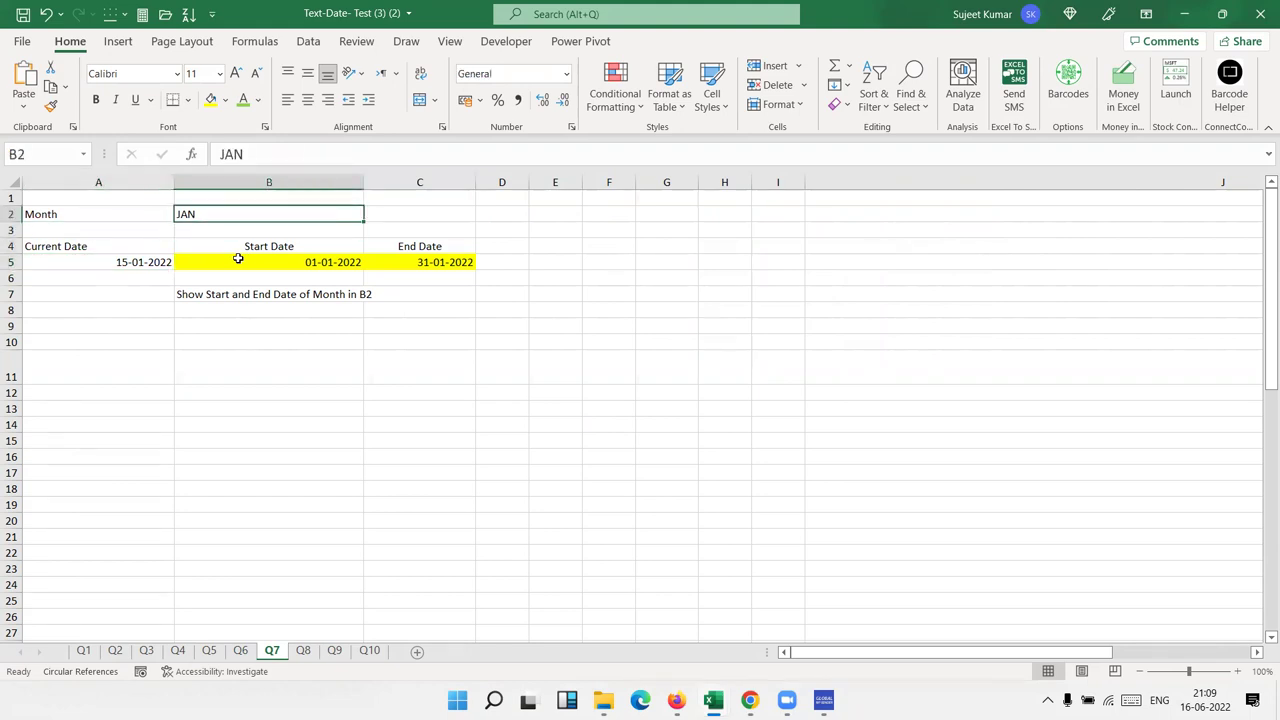
left_click(240, 650)
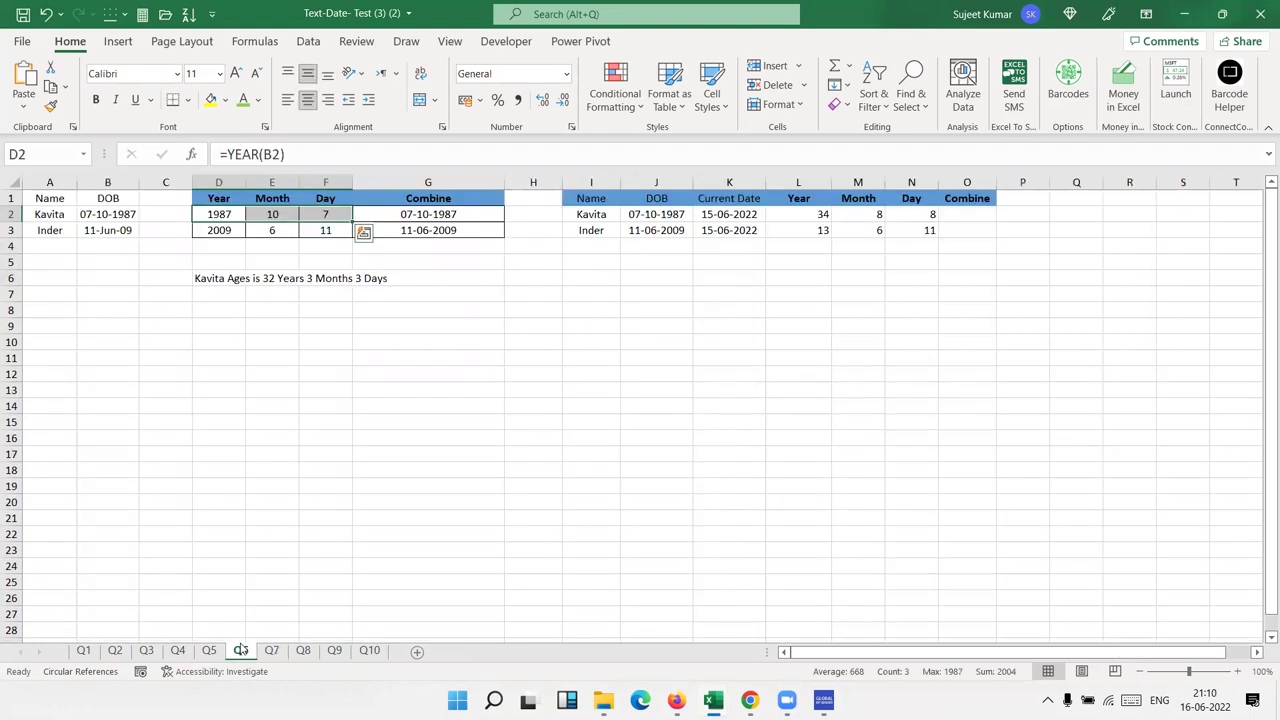
left_click(200, 281)
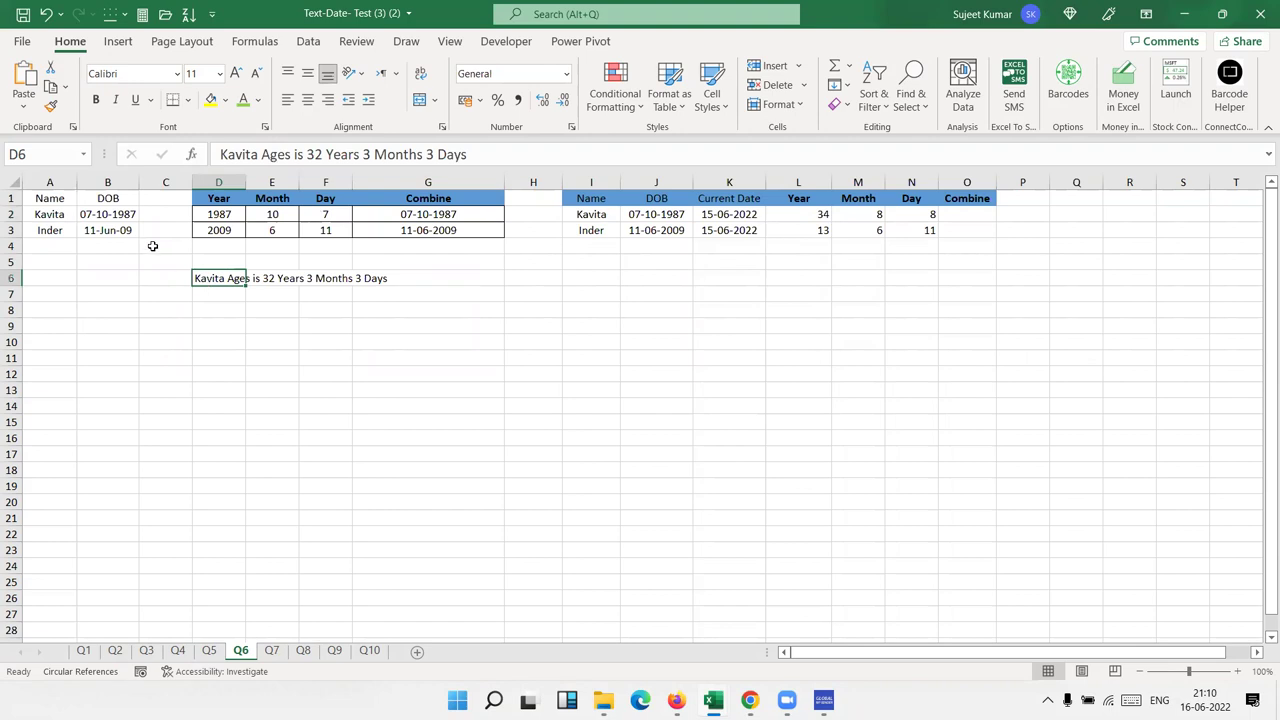
left_click(121, 233)
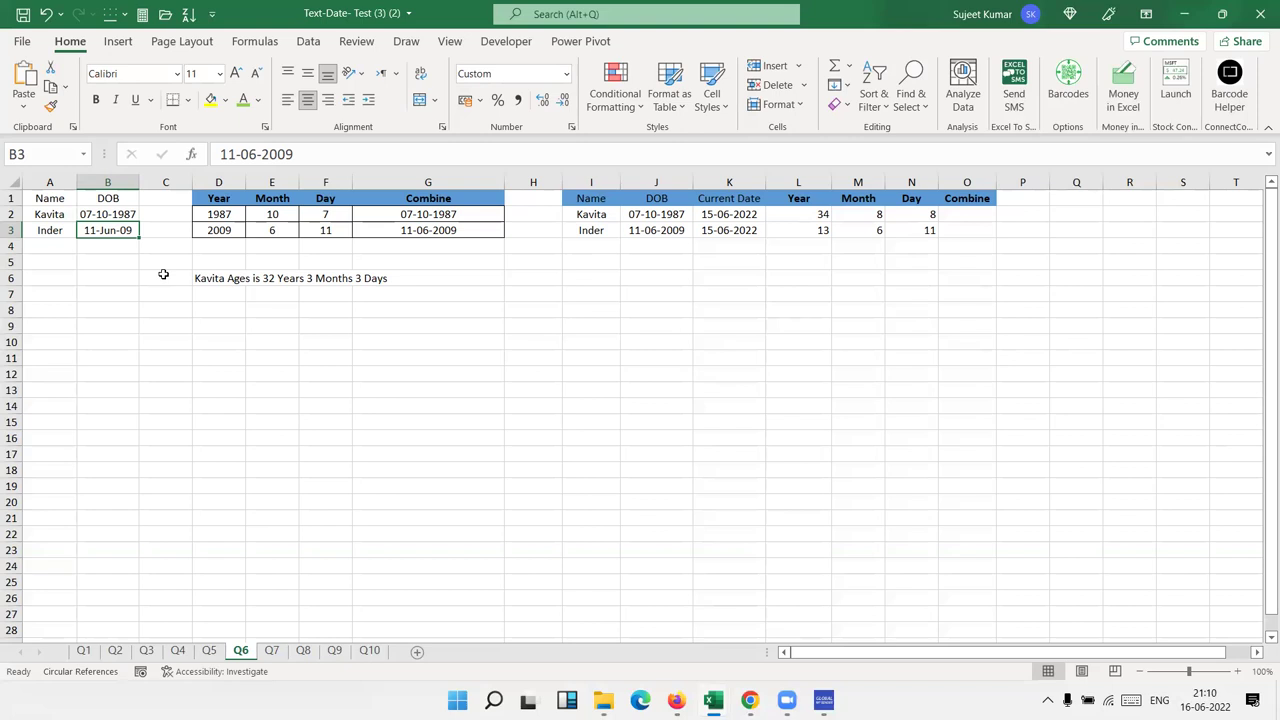
mouse_move(1207, 692)
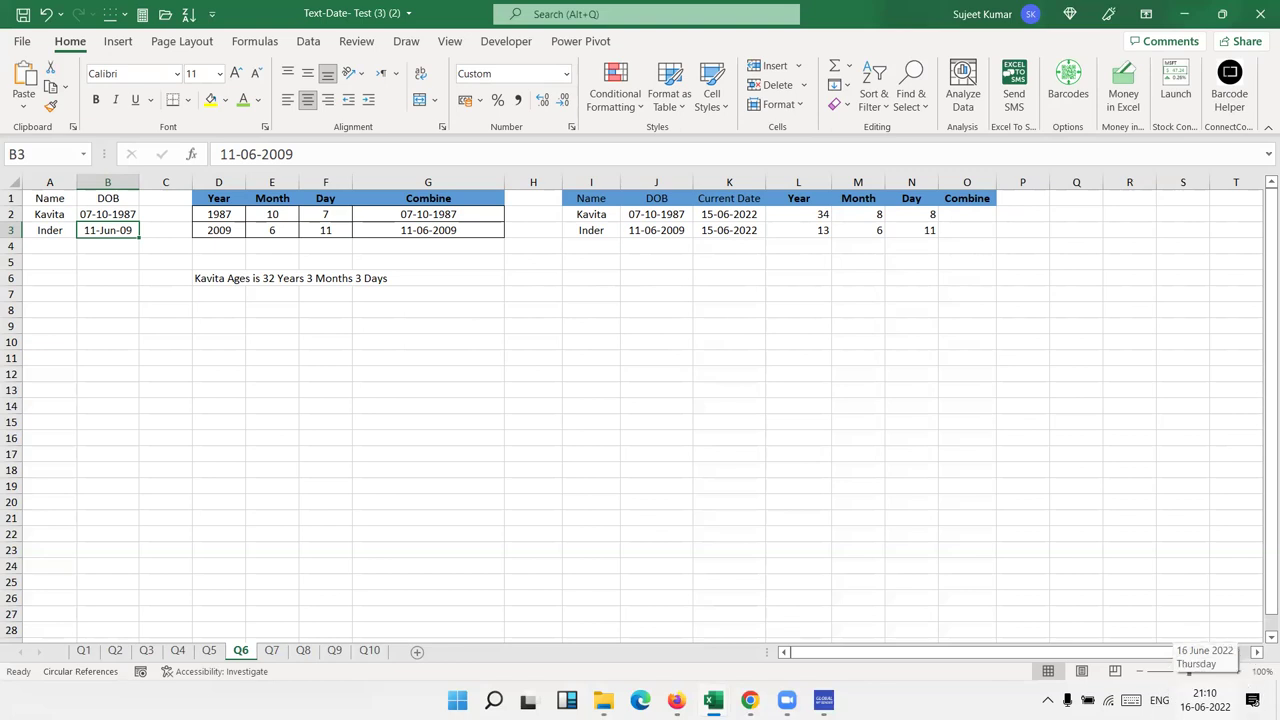
left_click(591, 374)
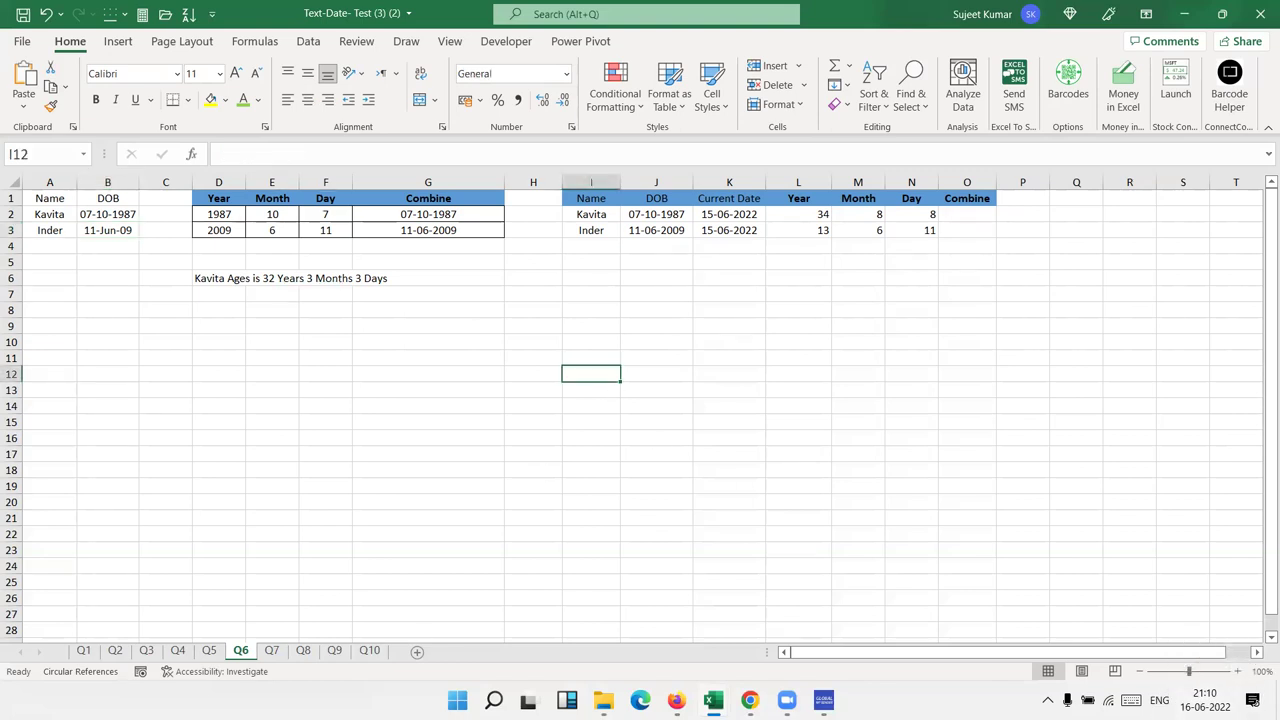
Step: Go to the Q7 sheet and set the month in B2 to FEB
left_click(273, 652)
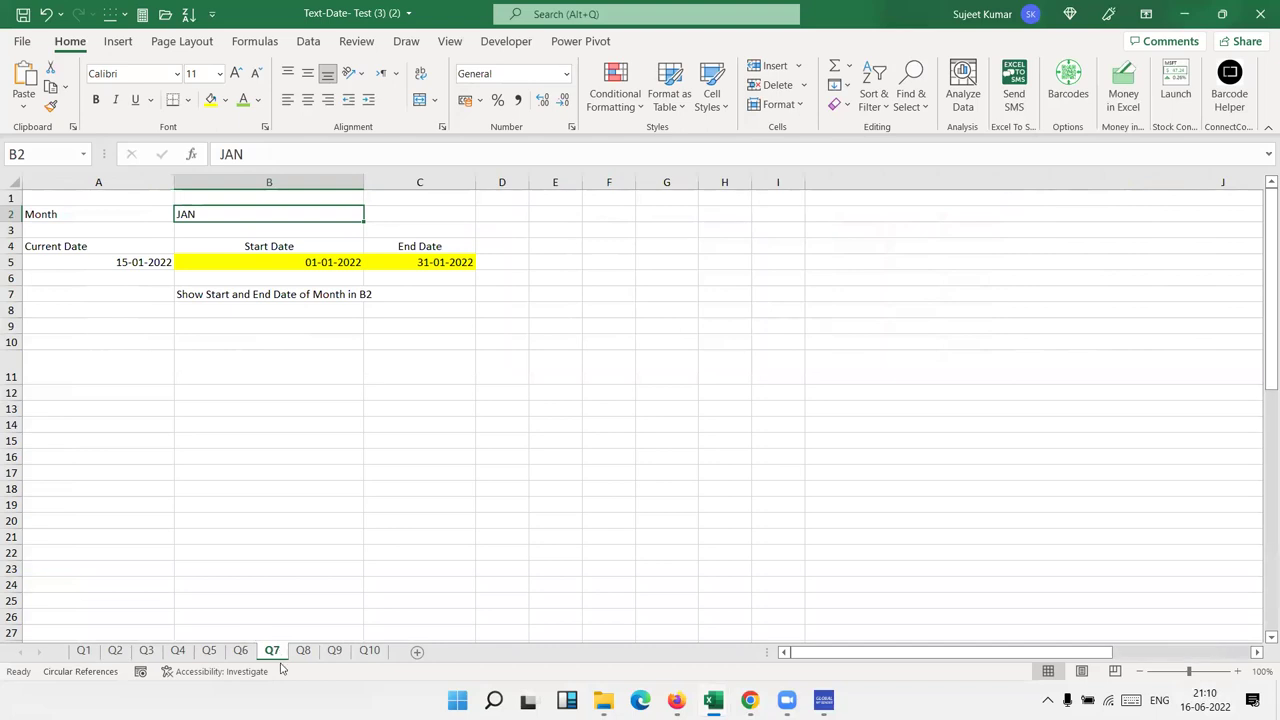
left_click(283, 263)
left_click(423, 248)
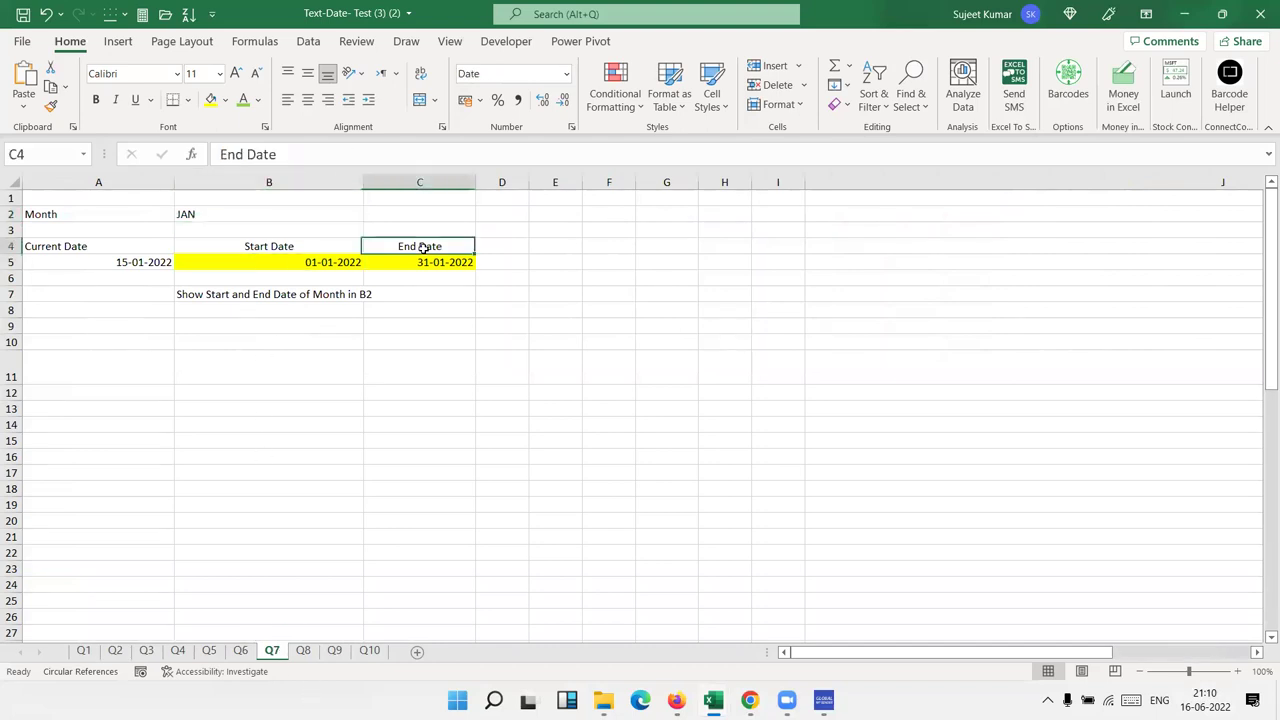
left_click(234, 216)
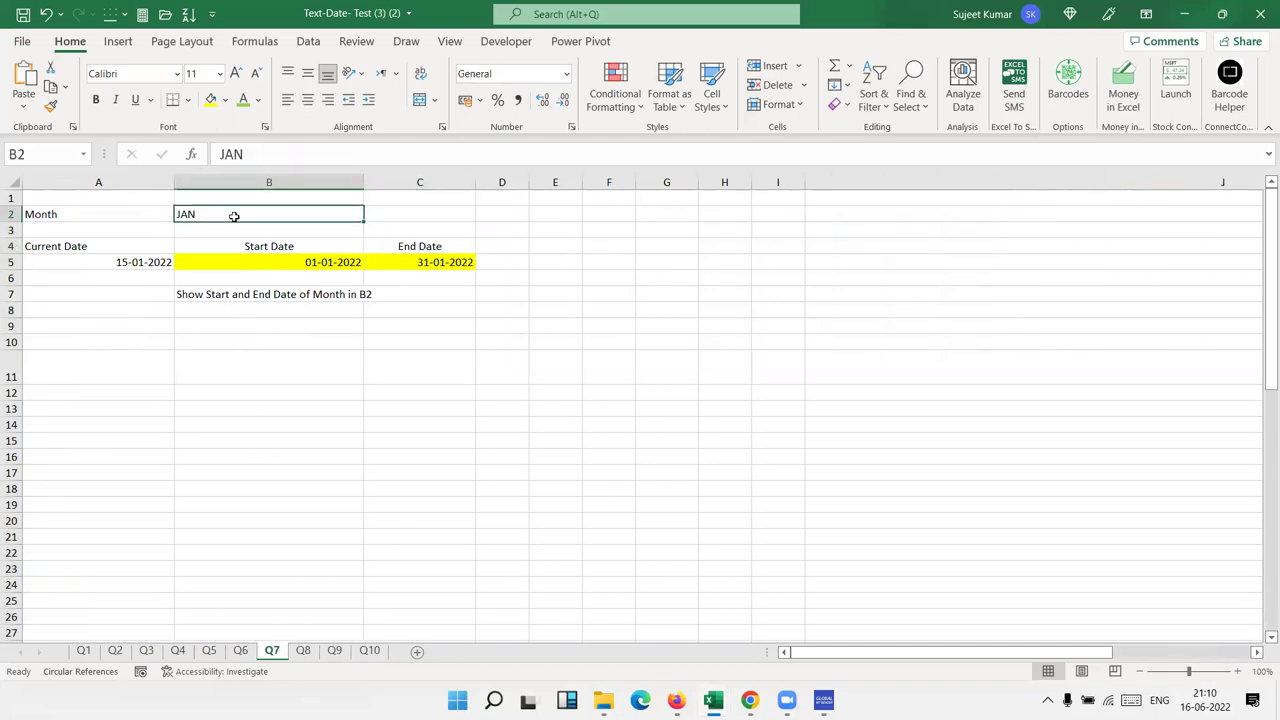
type("FEB")
key("Return")
left_click(234, 216)
key("Return")
Step: Clear A5's current date and the B5:C5 start and end dates, then select A8:J23
type("=")
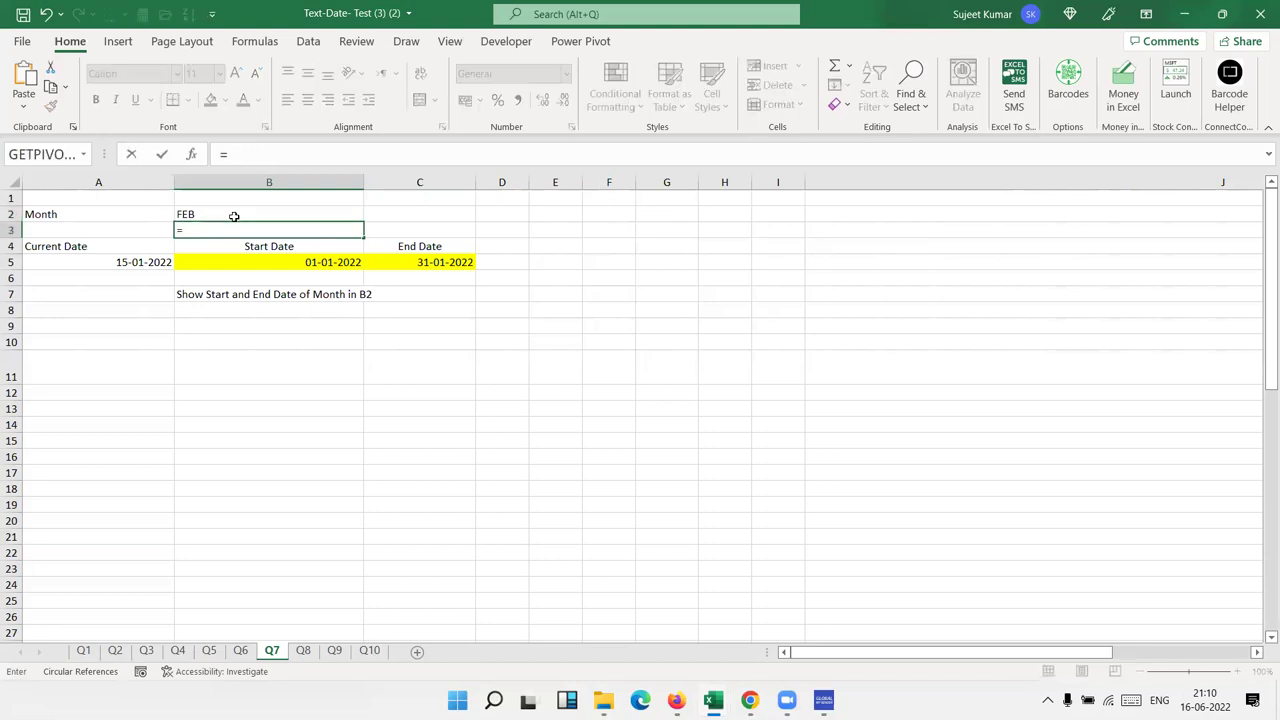
key("Escape")
key("Down")
key("Down")
key("Left")
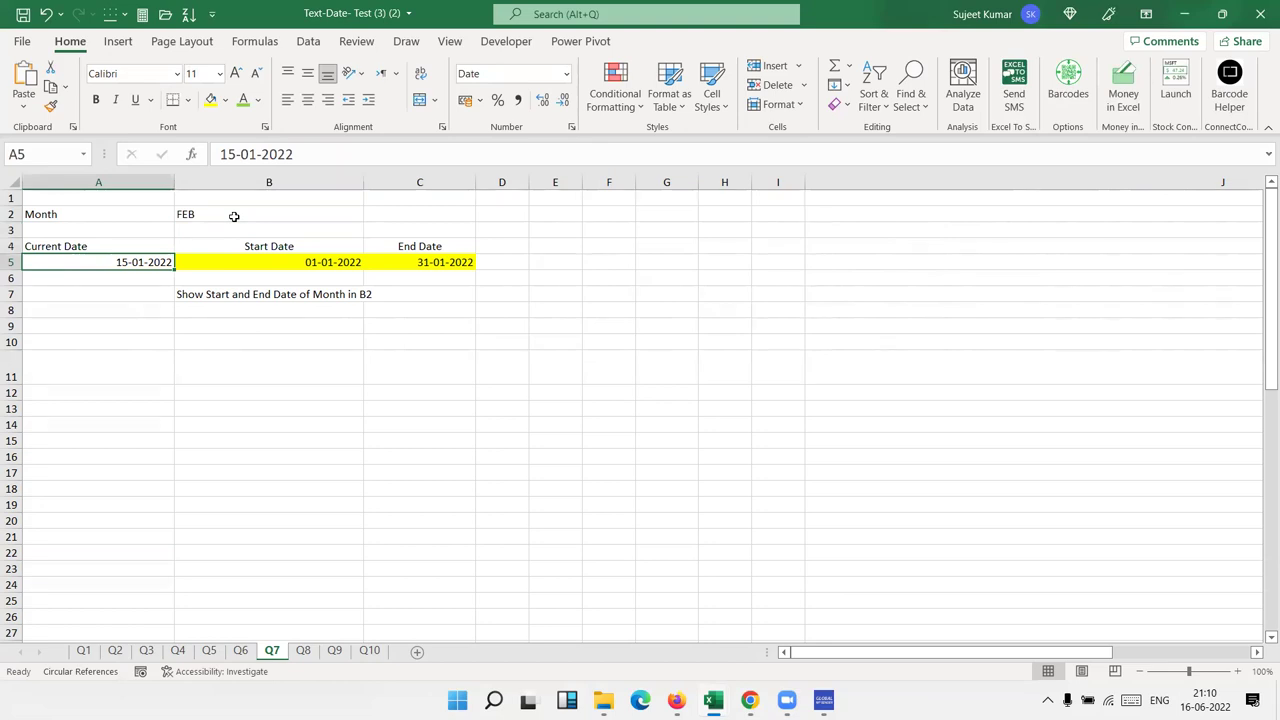
key("Delete")
key("Right")
key("shift+Right")
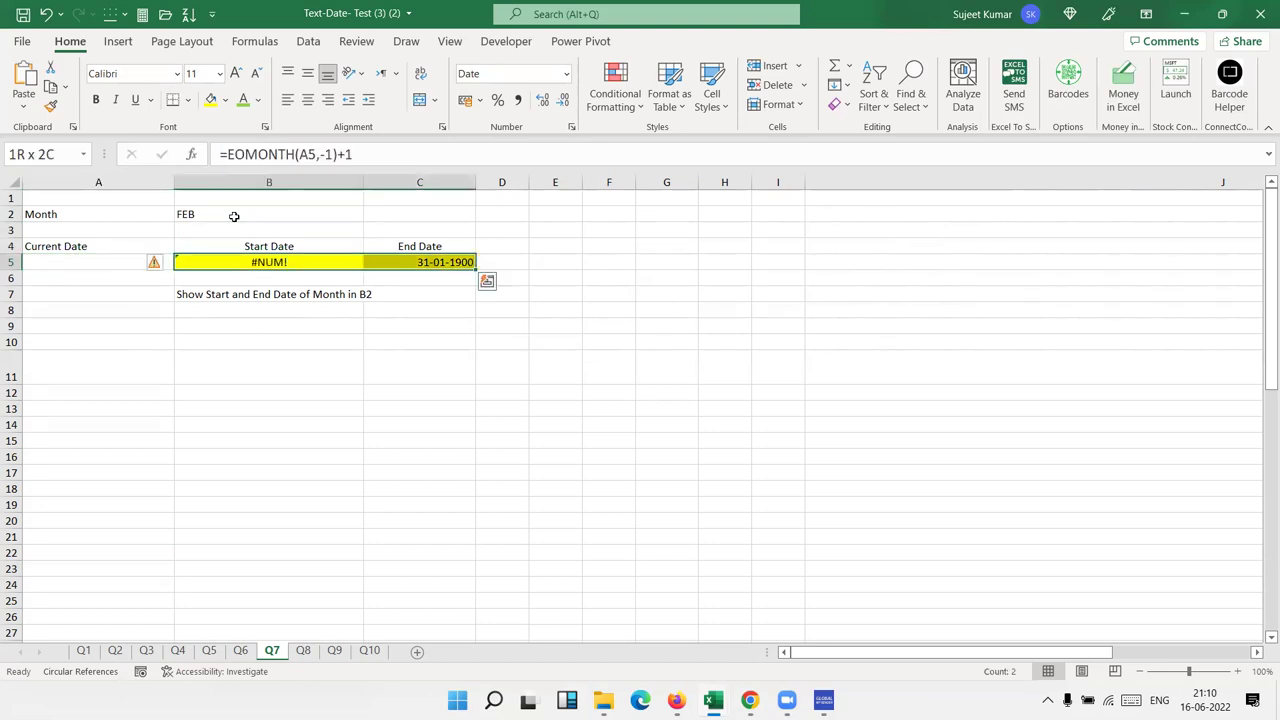
key("Delete")
left_click(234, 216)
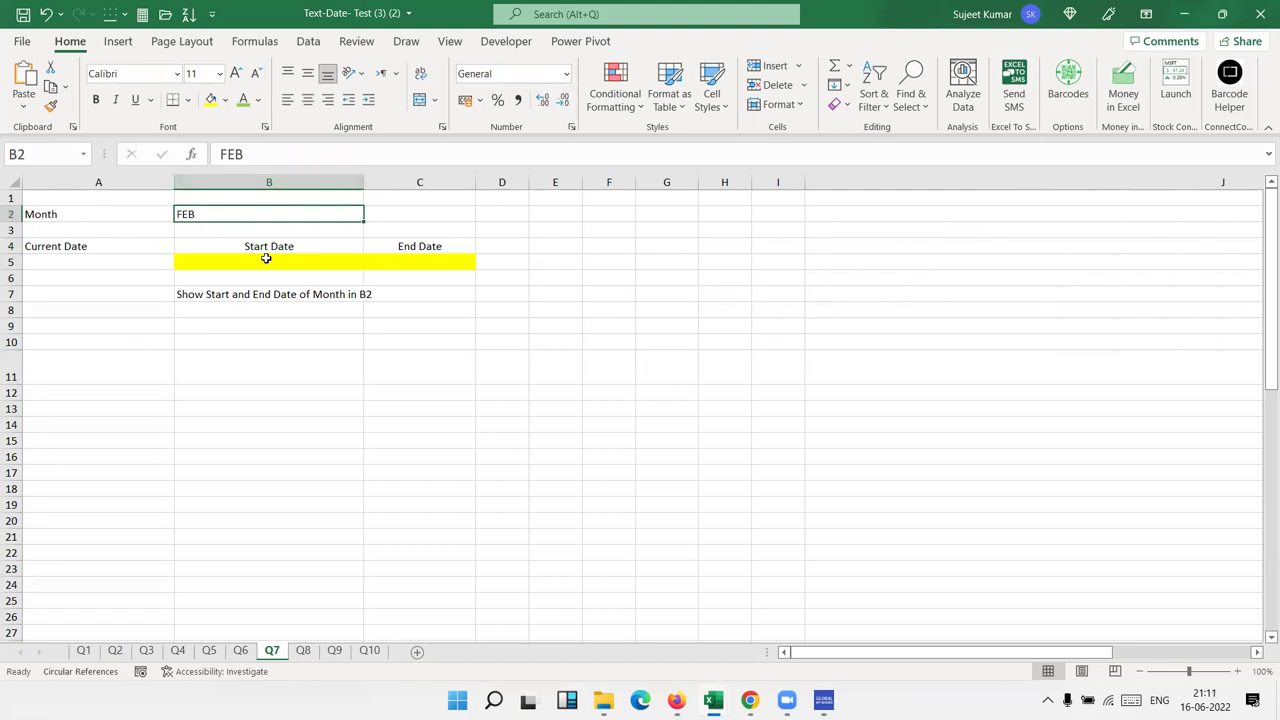
left_click(701, 230)
left_click_drag(126, 314, 838, 568)
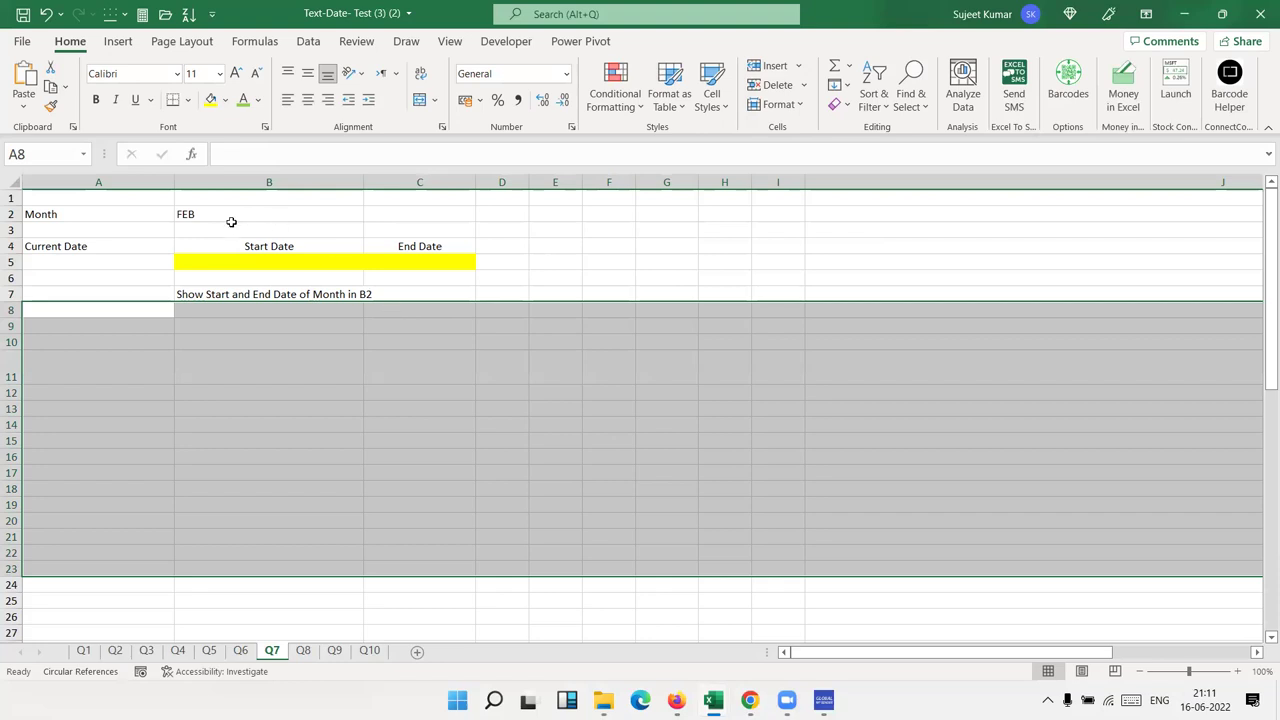
Step: Enter ="1-"&B2&"-2022" in B5 so the Start Date reads 1-FEB-2022
left_click(232, 228)
left_click(190, 264)
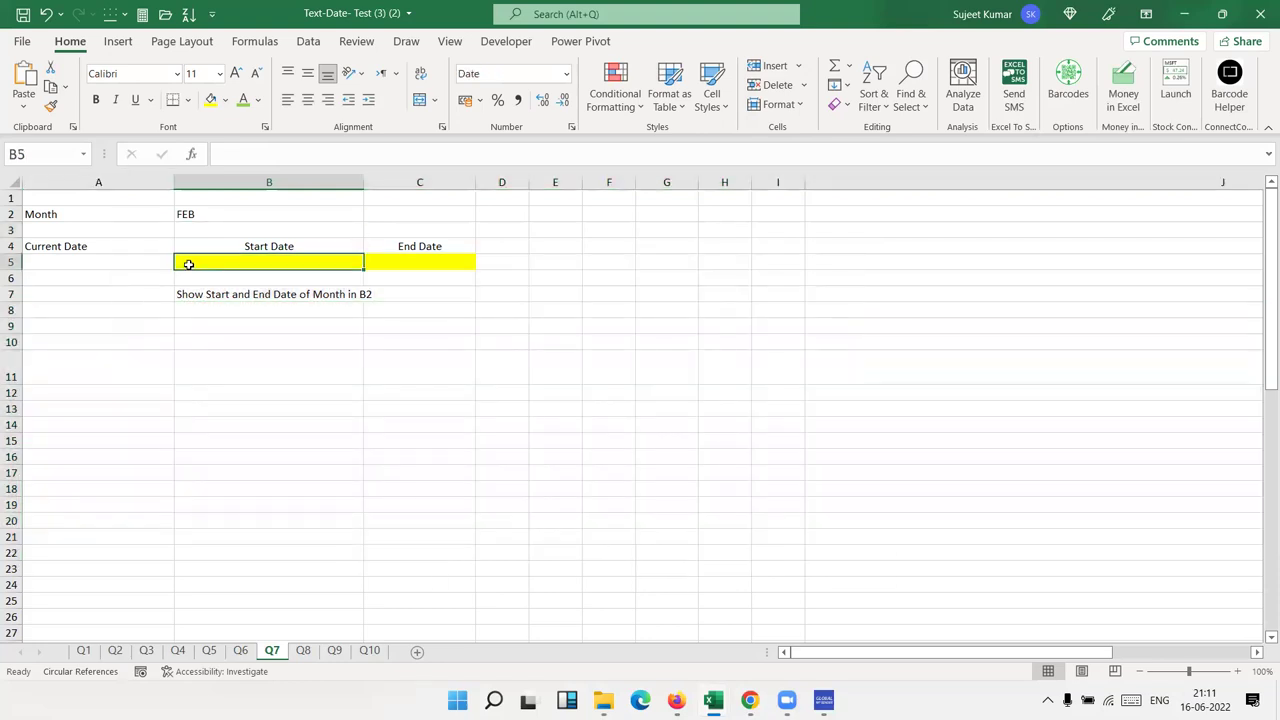
type("=\"1-")
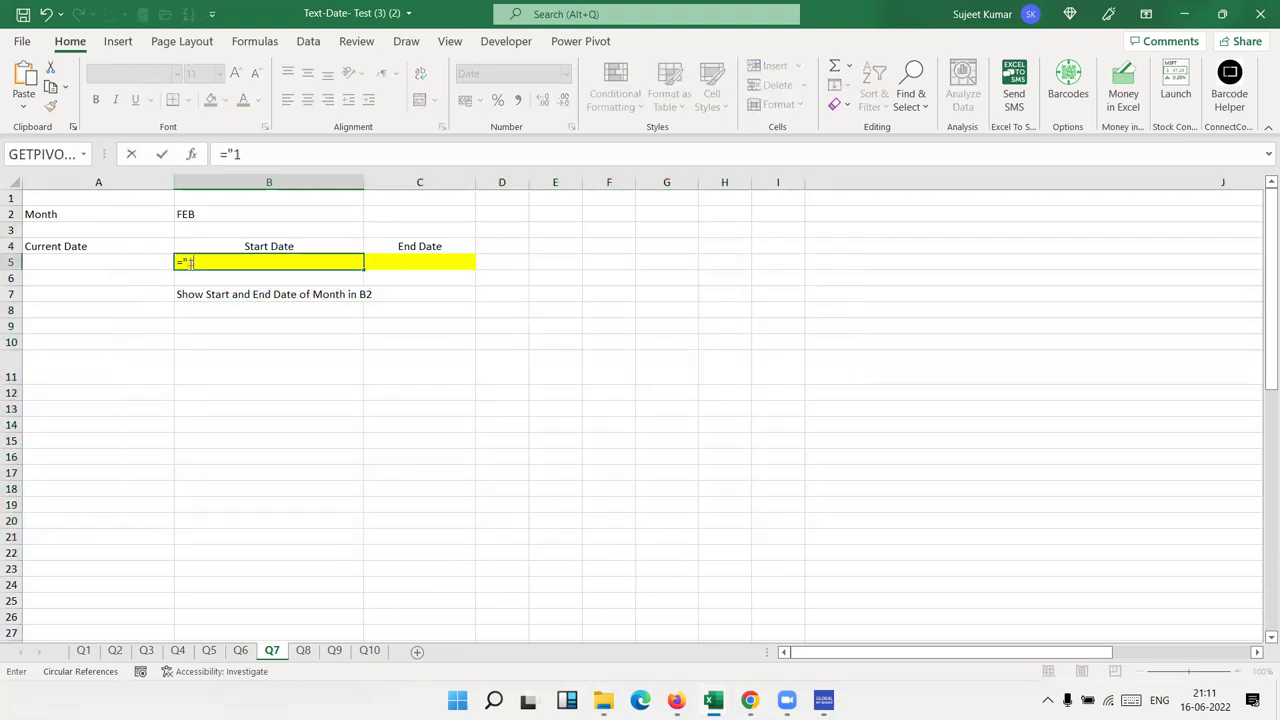
type("\"&")
left_click(280, 212)
type("&\"-2022\"")
key("Return")
key("Up")
Step: Enter =EOMONTH(B5,0) in C5 so the End Date shows 28-02-2022
key("Right")
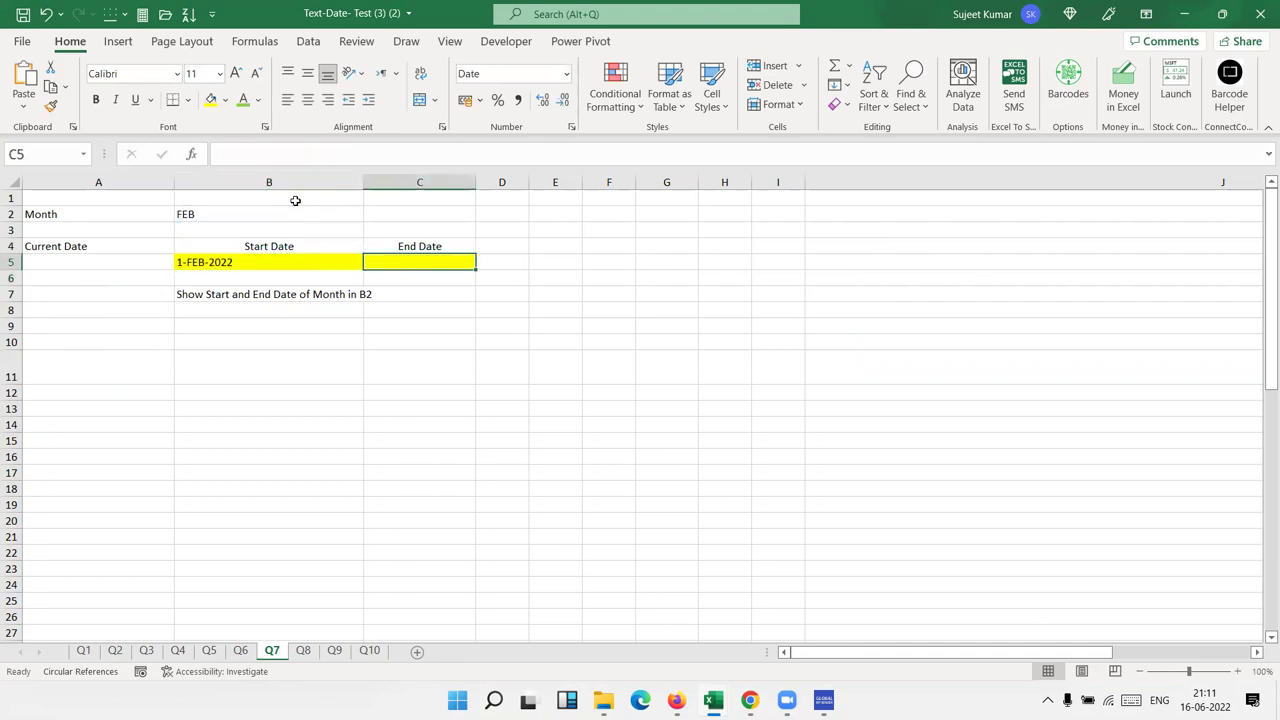
type("=ro")
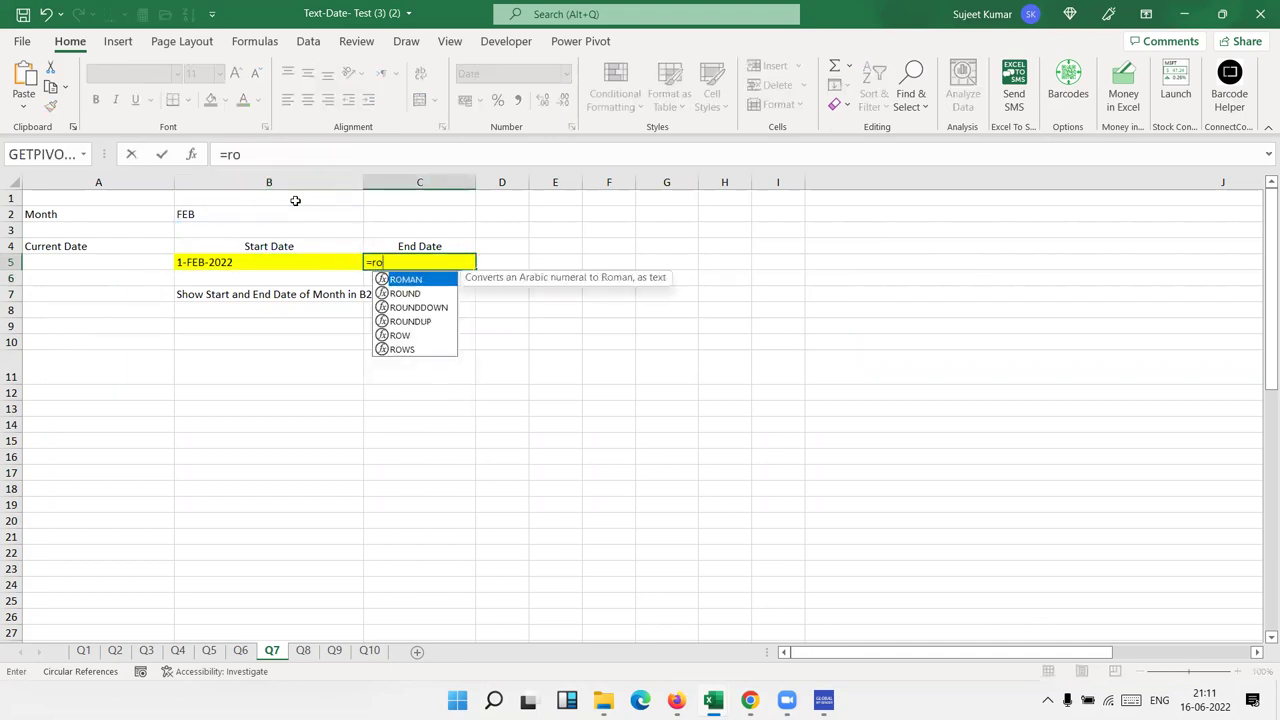
key("BackSpace")
key("BackSpace")
type("eo")
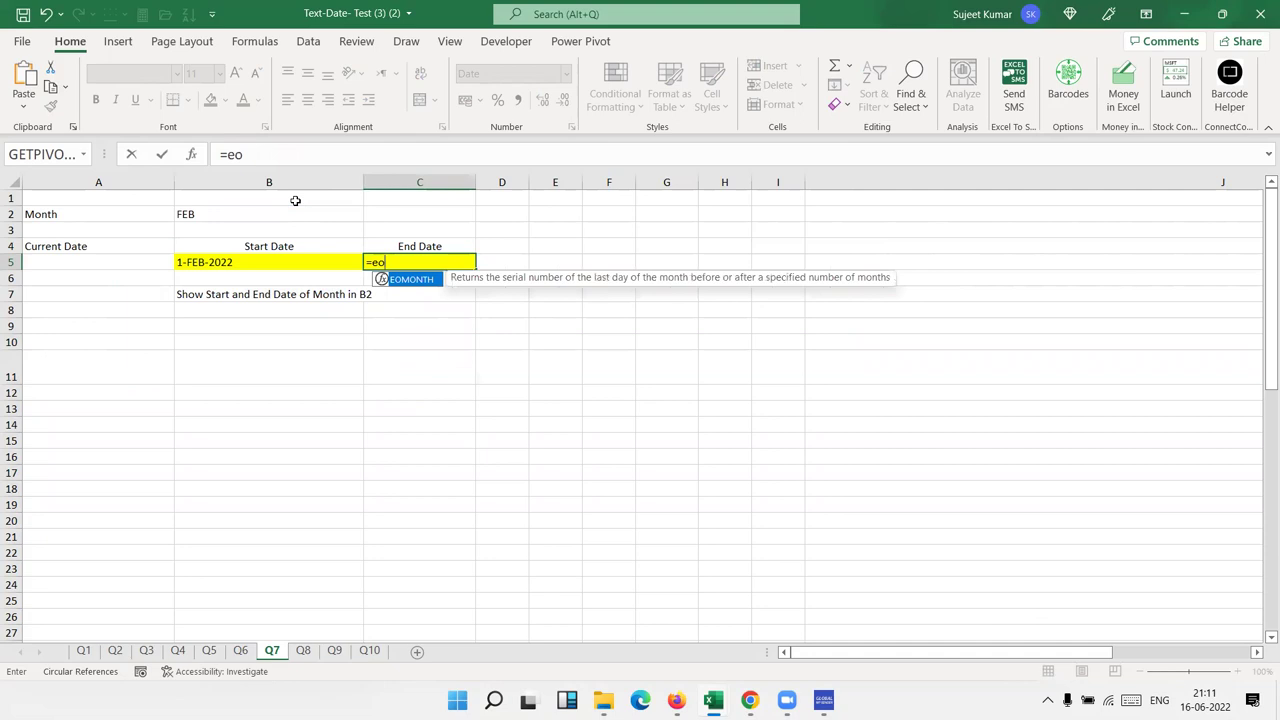
key("Tab")
key("Left")
type(",0")
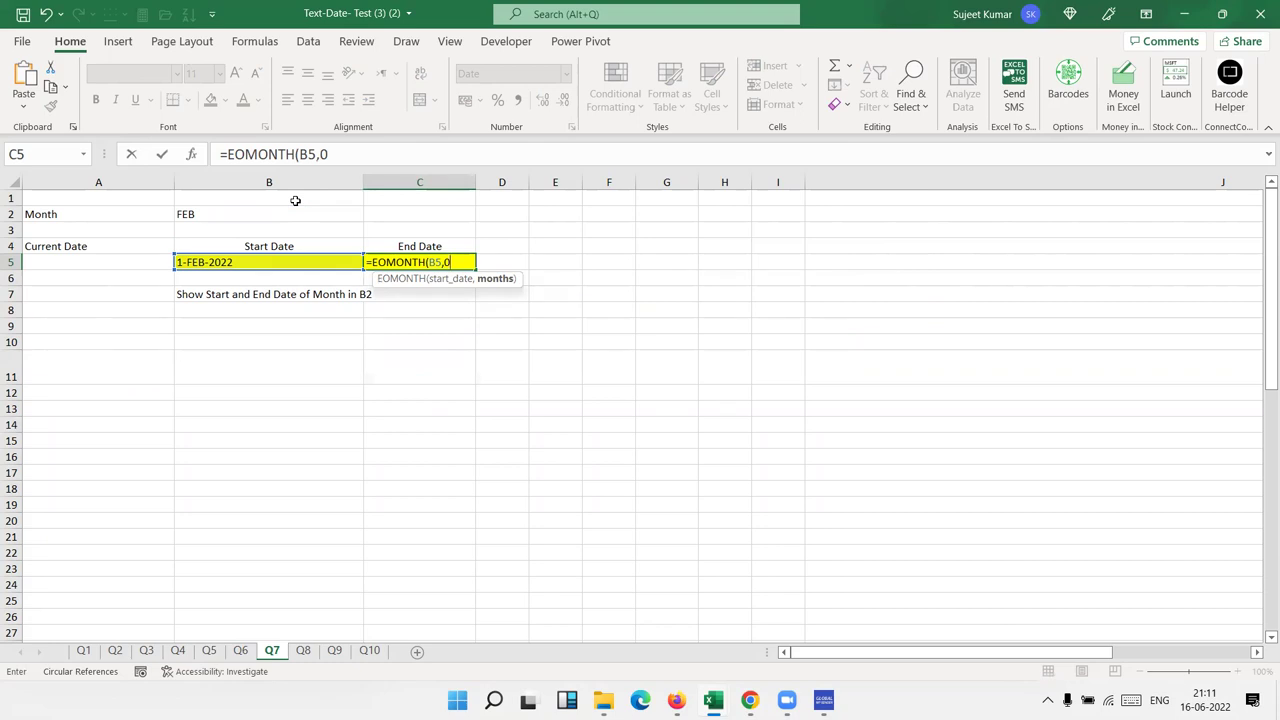
key("Return")
Step: Move to G2 and begin entering a TODAY formula
key("Up")
key("Left")
key("Right")
key("Right")
key("Right")
key("Right")
key("Right")
key("Up")
key("Up")
key("Up")
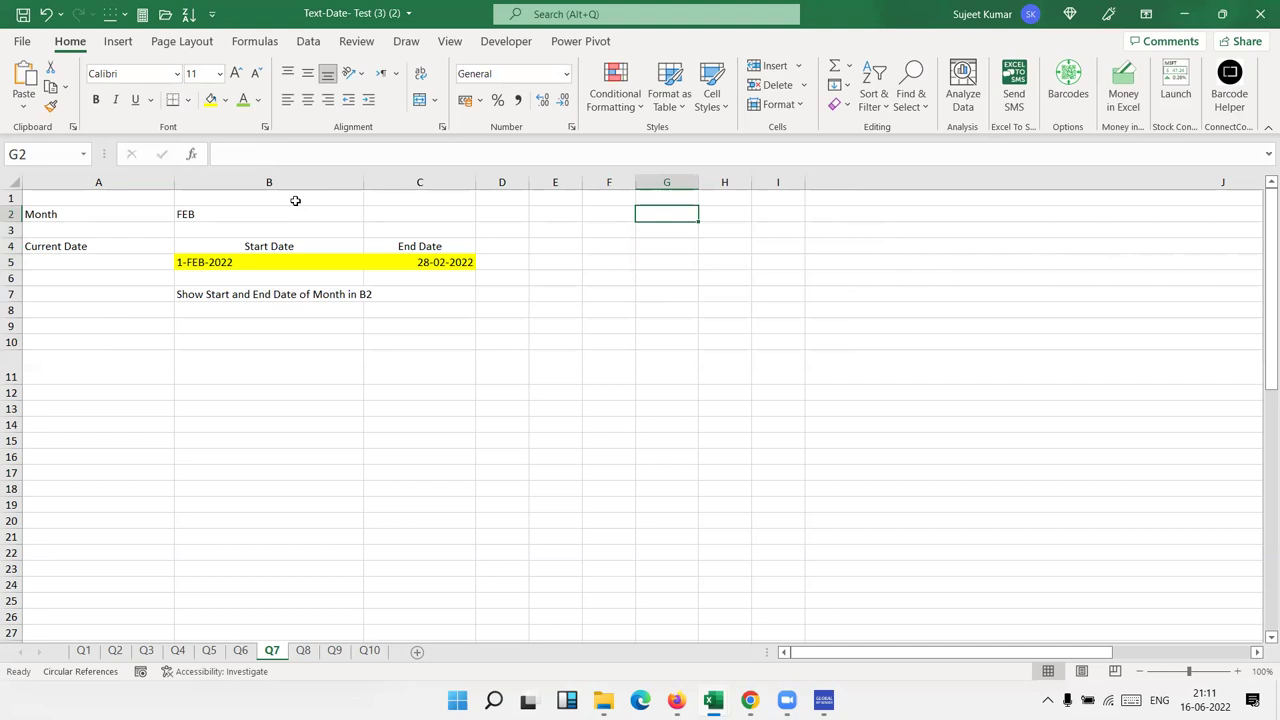
type("=tadoy")
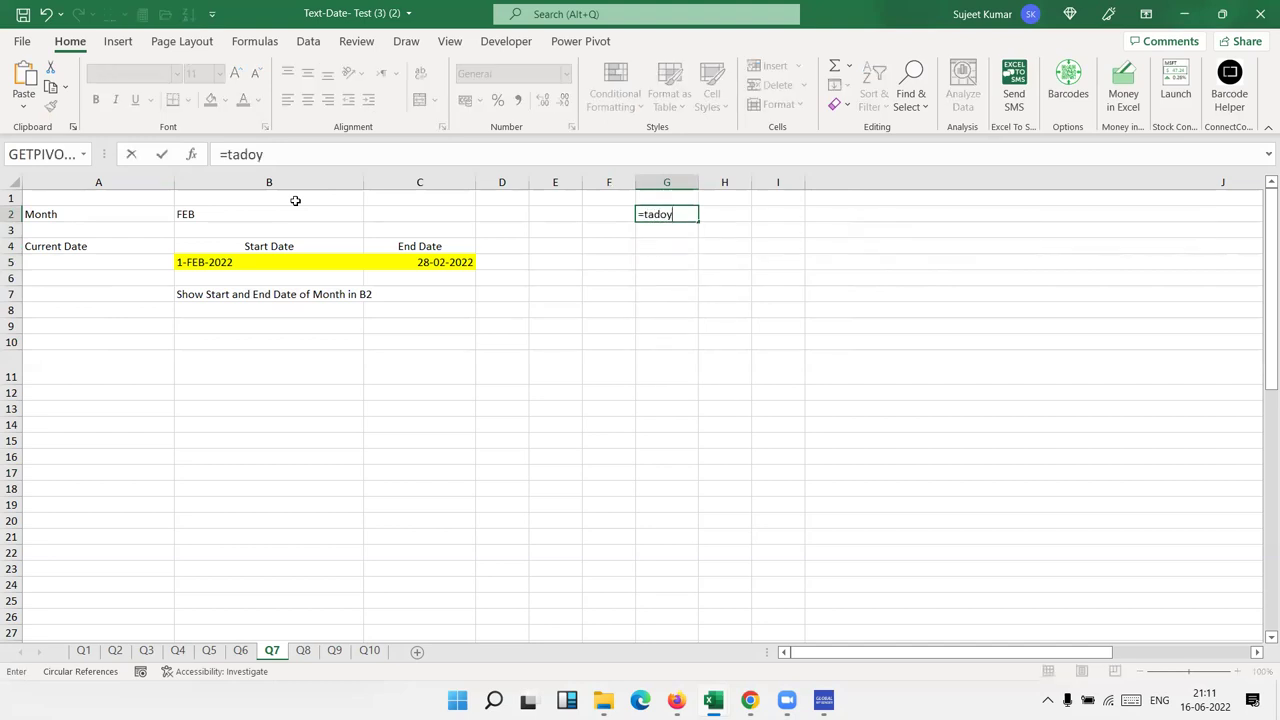
Step: Put today's date in G2 and label F5 'St' and G5 'End'
key("Escape")
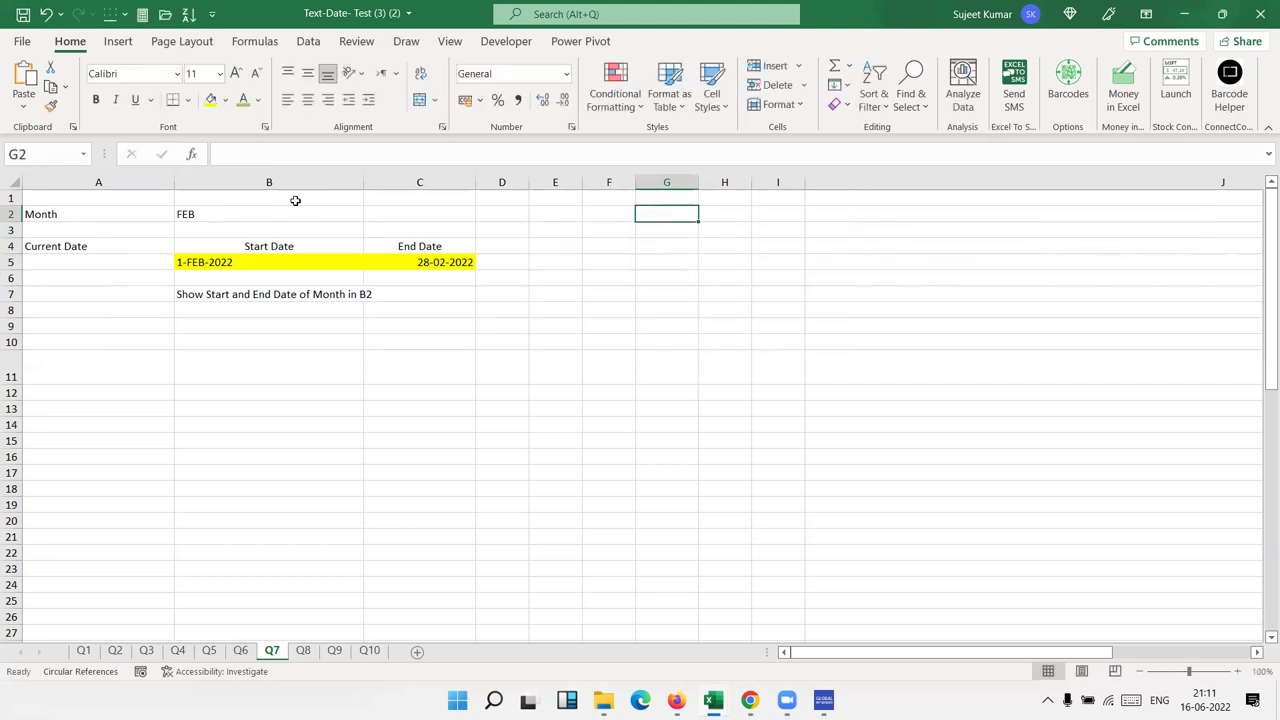
key("ctrl+semicolon")
key("Return")
key("Down")
key("Down")
key("Left")
type("St")
key("Tab")
type("End")
key("Return")
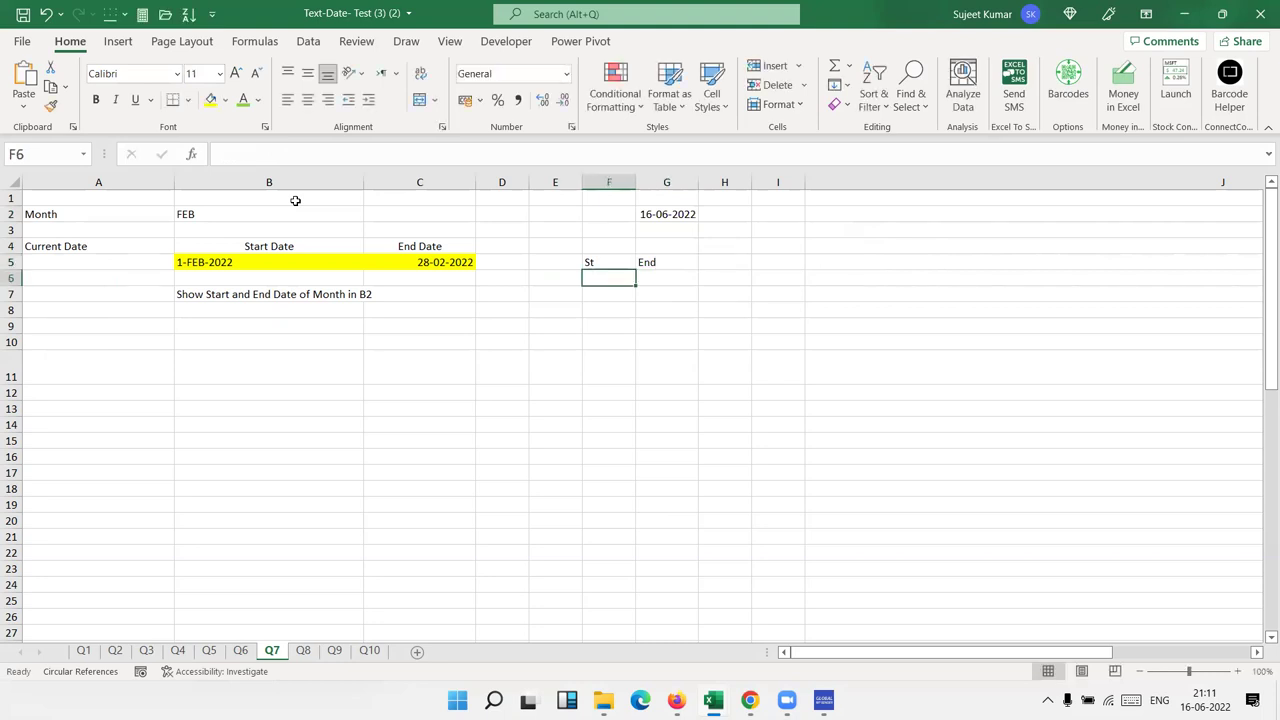
Step: Enter =DATE(YEAR(G2),MONTH(G2),1) in F6 and format it as a date, 01-Jun-22
type("=dat")
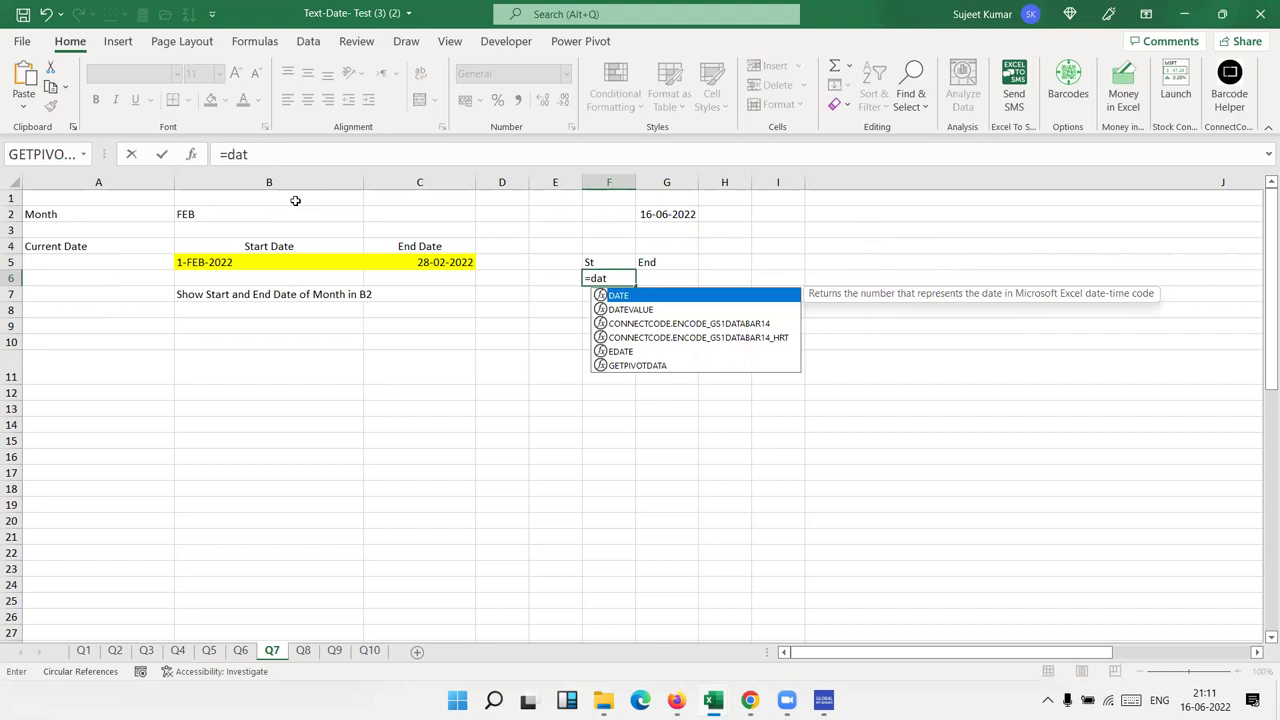
key("Tab")
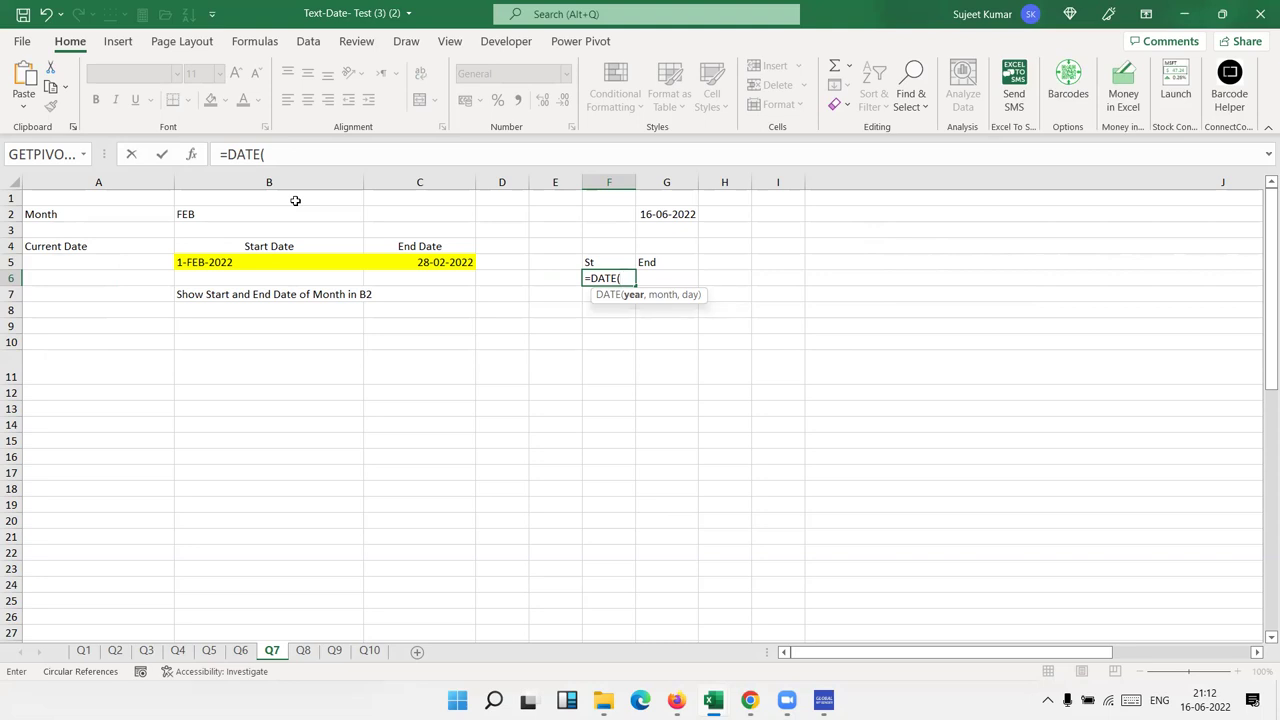
type("yea")
key("Tab")
key("Up")
key("Up")
key("Up")
key("Up")
key("Right")
type("),")
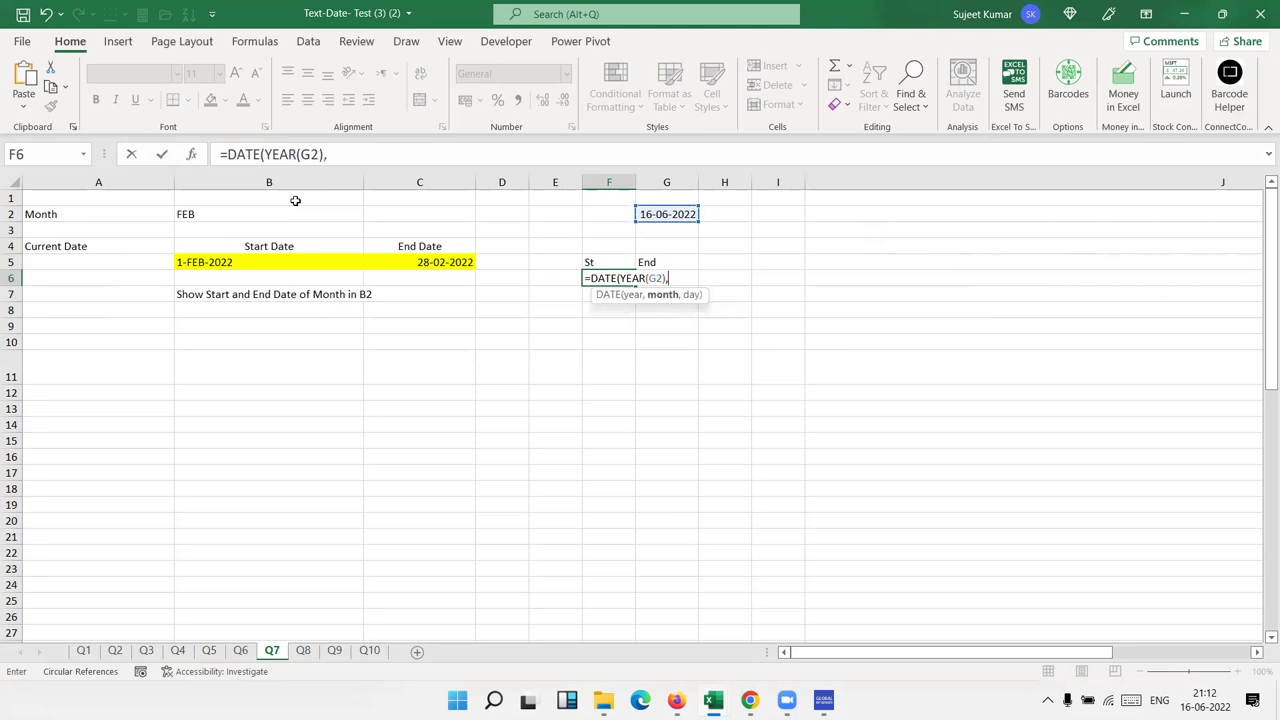
type("mon")
key("Tab")
key("Up")
key("Up")
key("Up")
key("Up")
key("Right")
type(")")
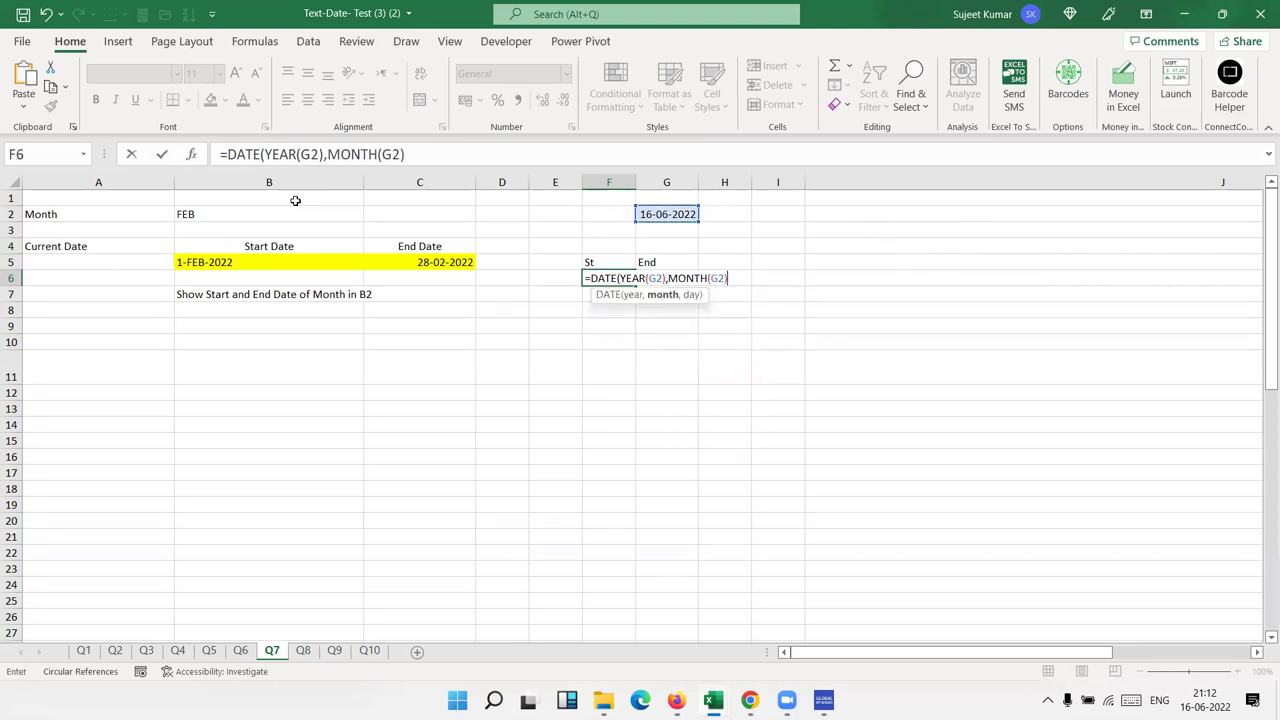
type(",")
type("1")
key("Return")
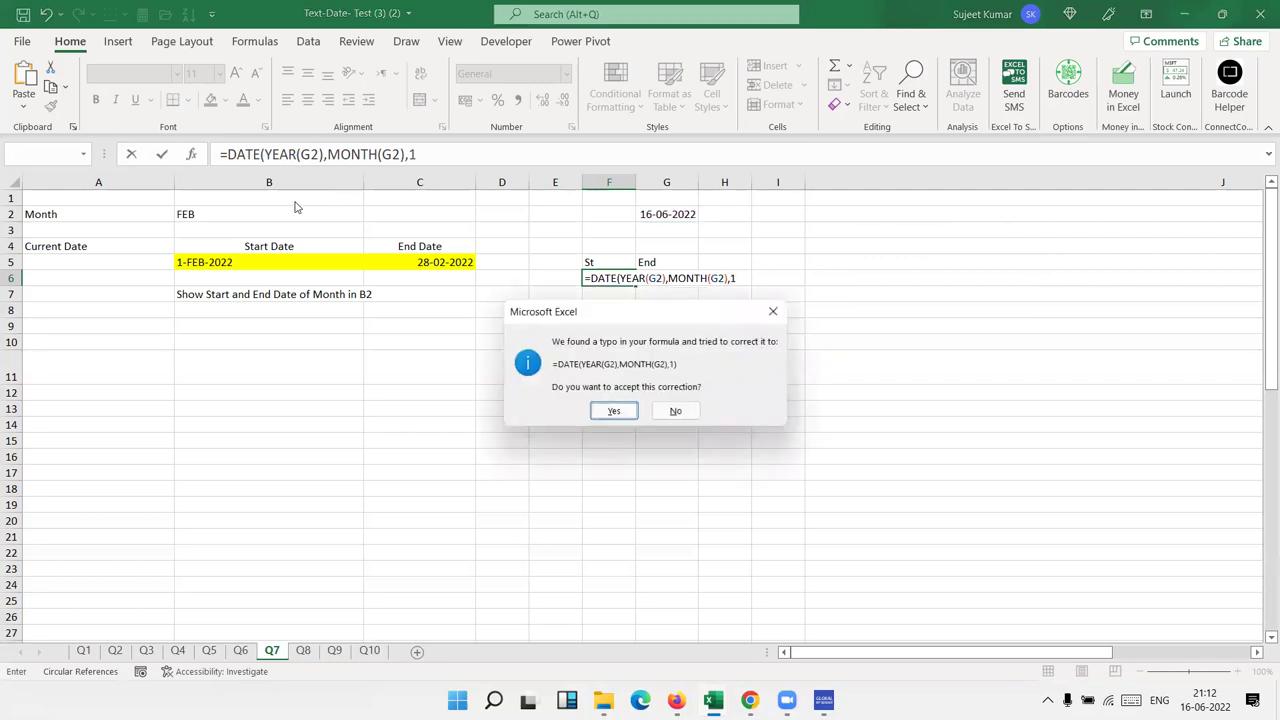
key("Return")
key("Up")
key("ctrl+shift+3")
Step: Enter =EOMONTH(F6,0) in G6 and format it as a date, 30-Jun-22
key("Right")
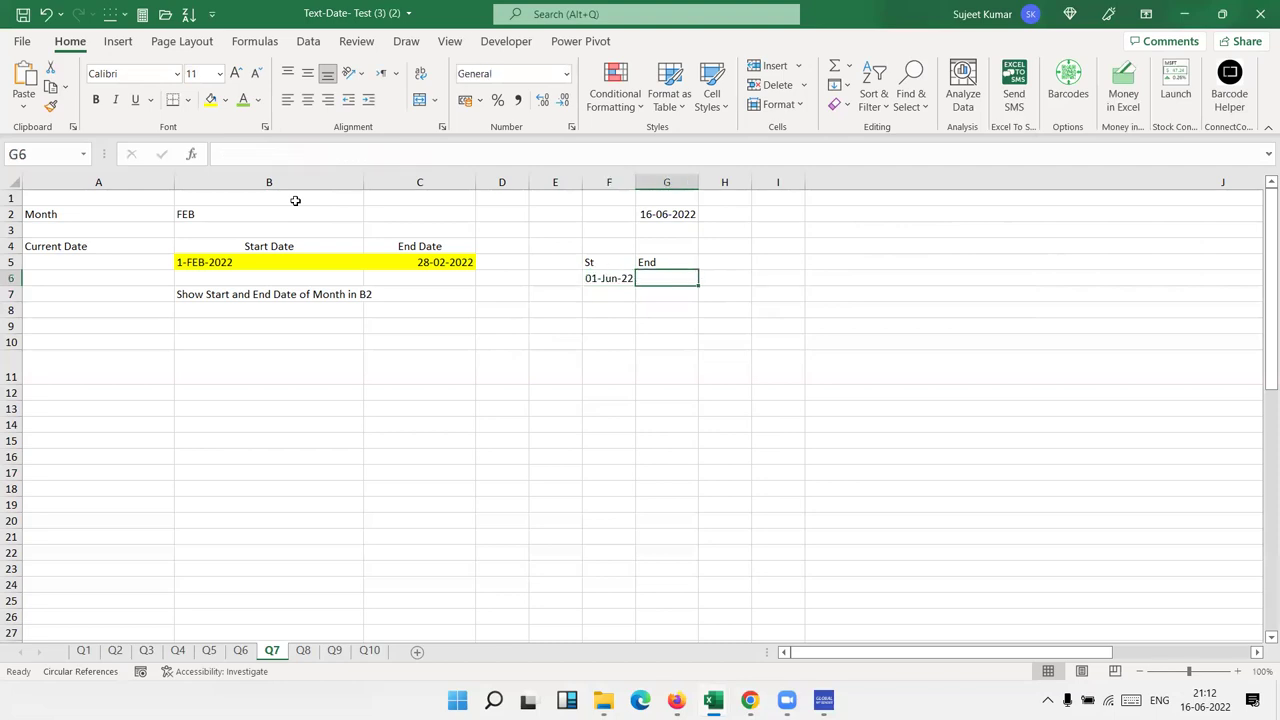
type("=eom")
key("Tab")
key("Left")
type(",0)")
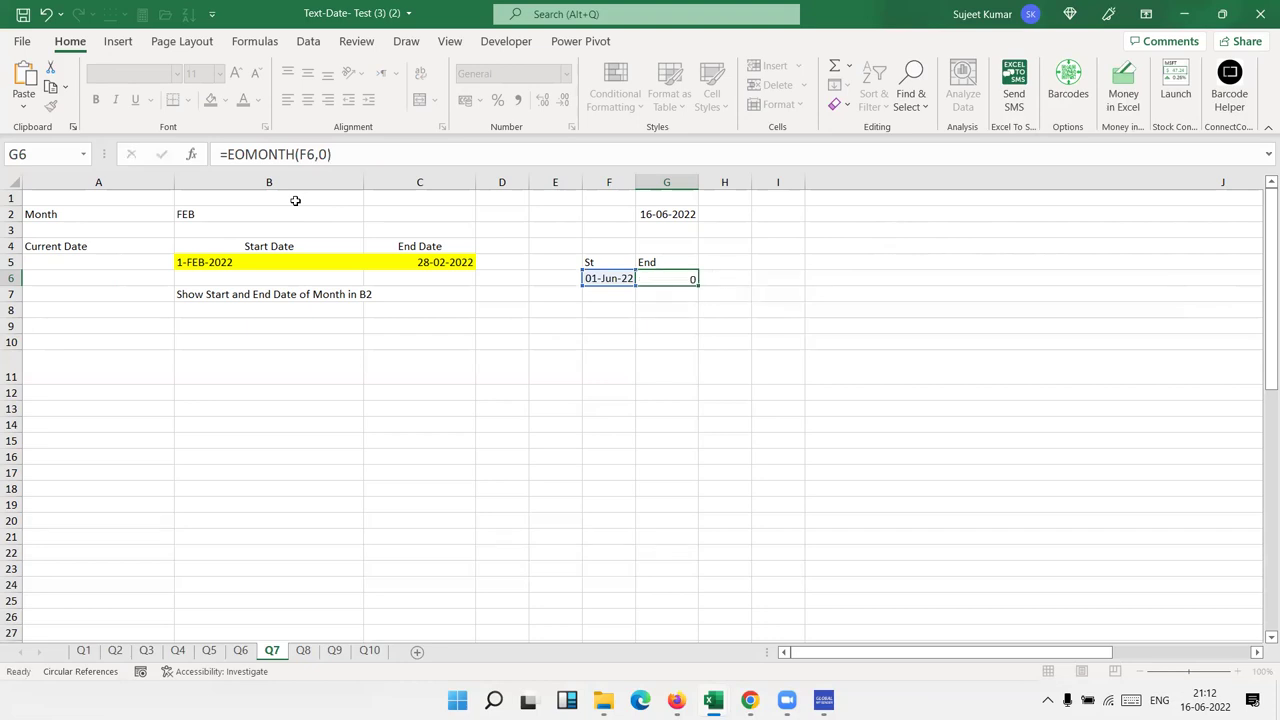
key("Return")
key("Up")
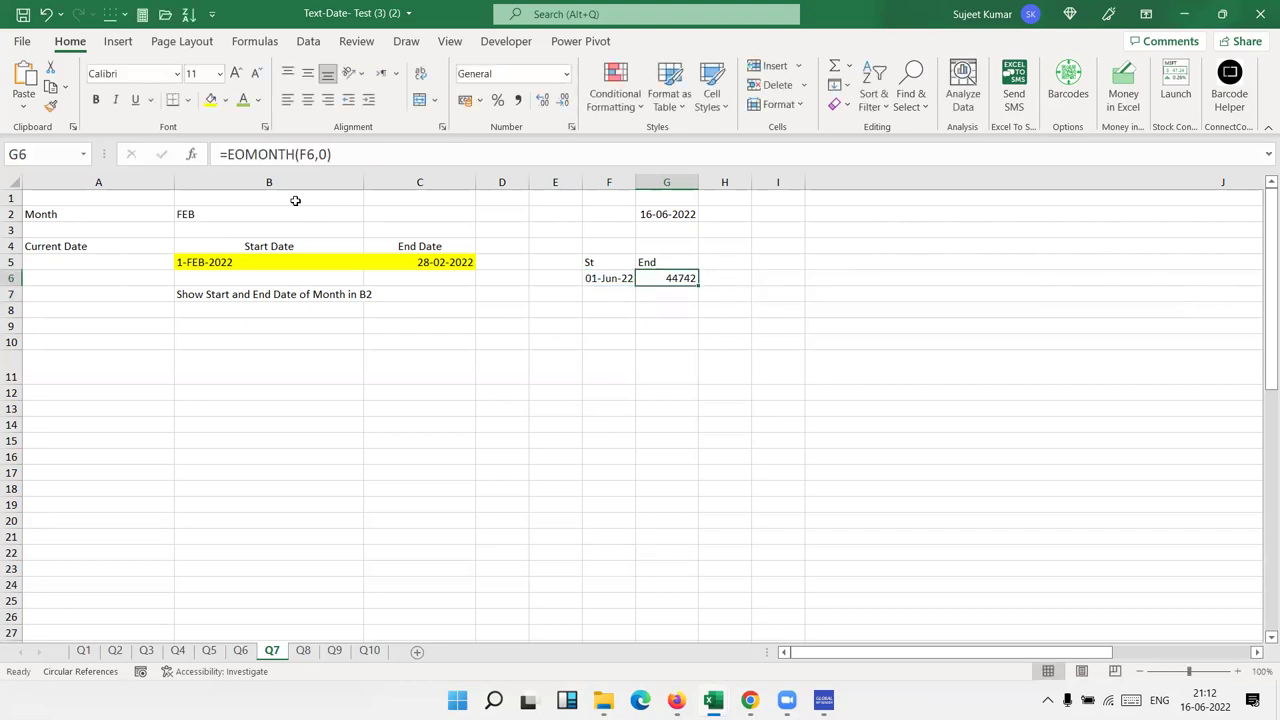
key("ctrl+shift+3")
key("Left")
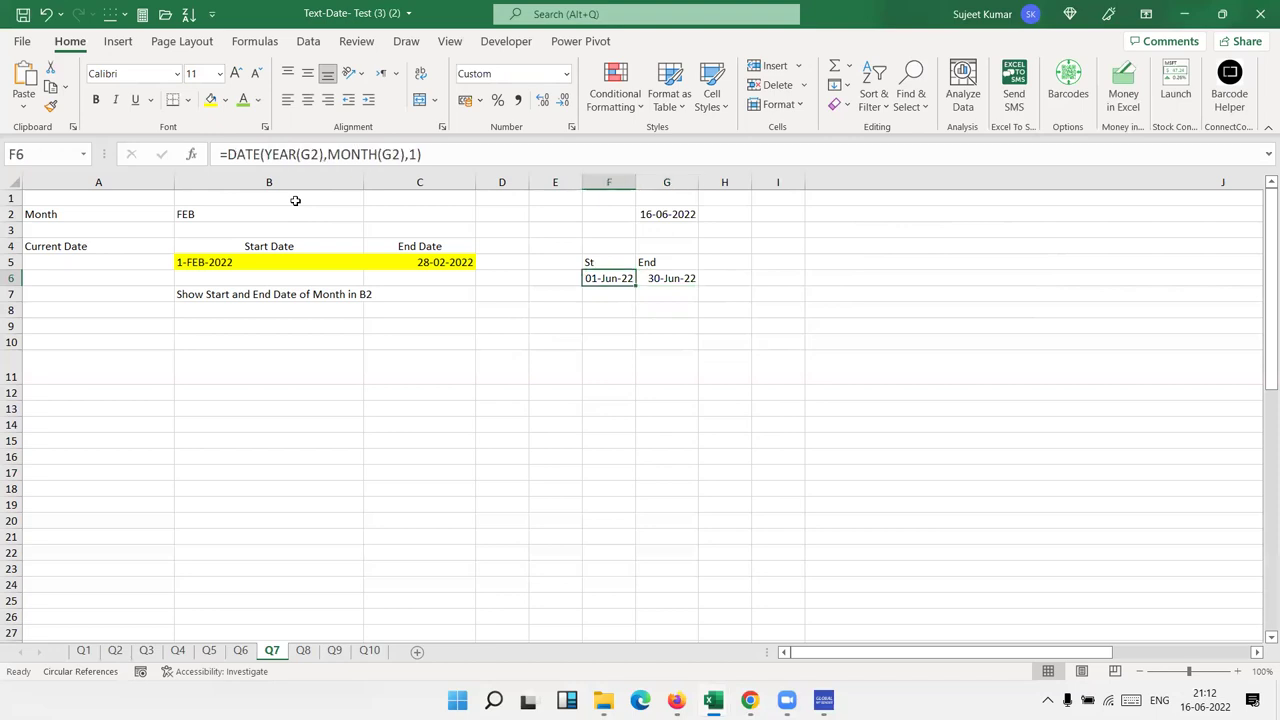
type("=")
key("Escape")
Step: Replace F6 with =EOMONTH(G2,1), based on the date in G2
key("F2")
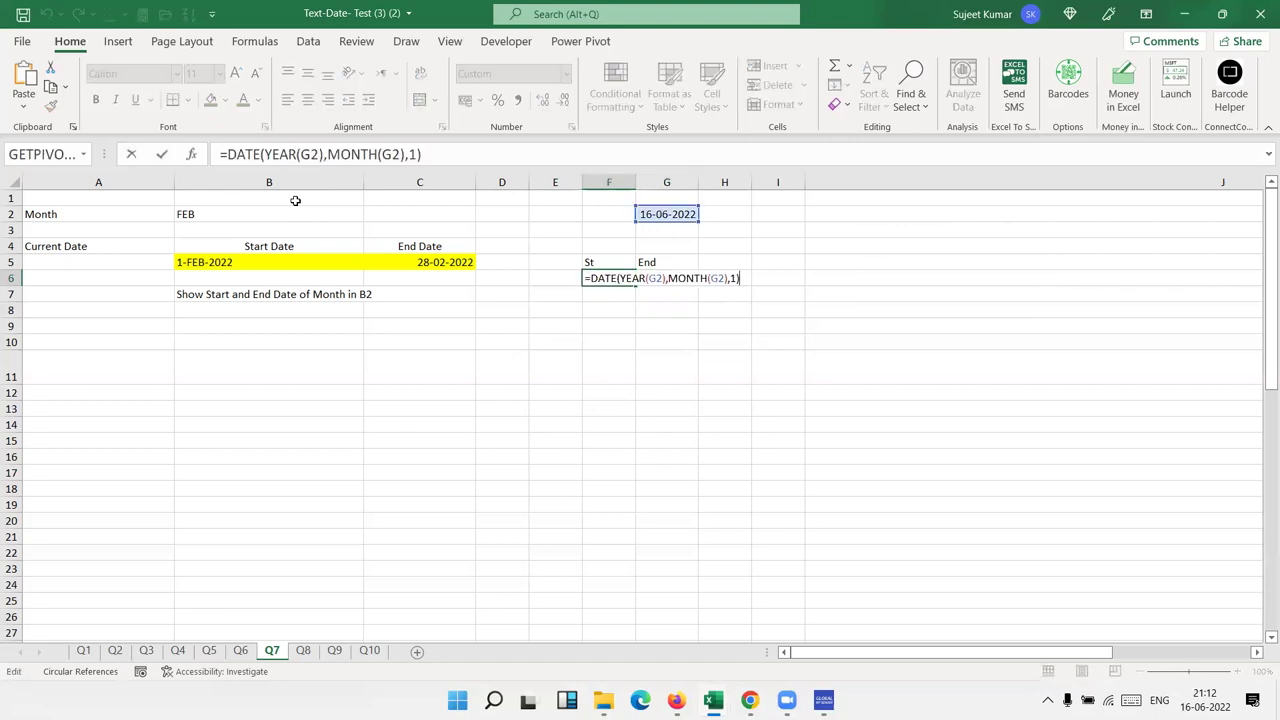
key("Escape")
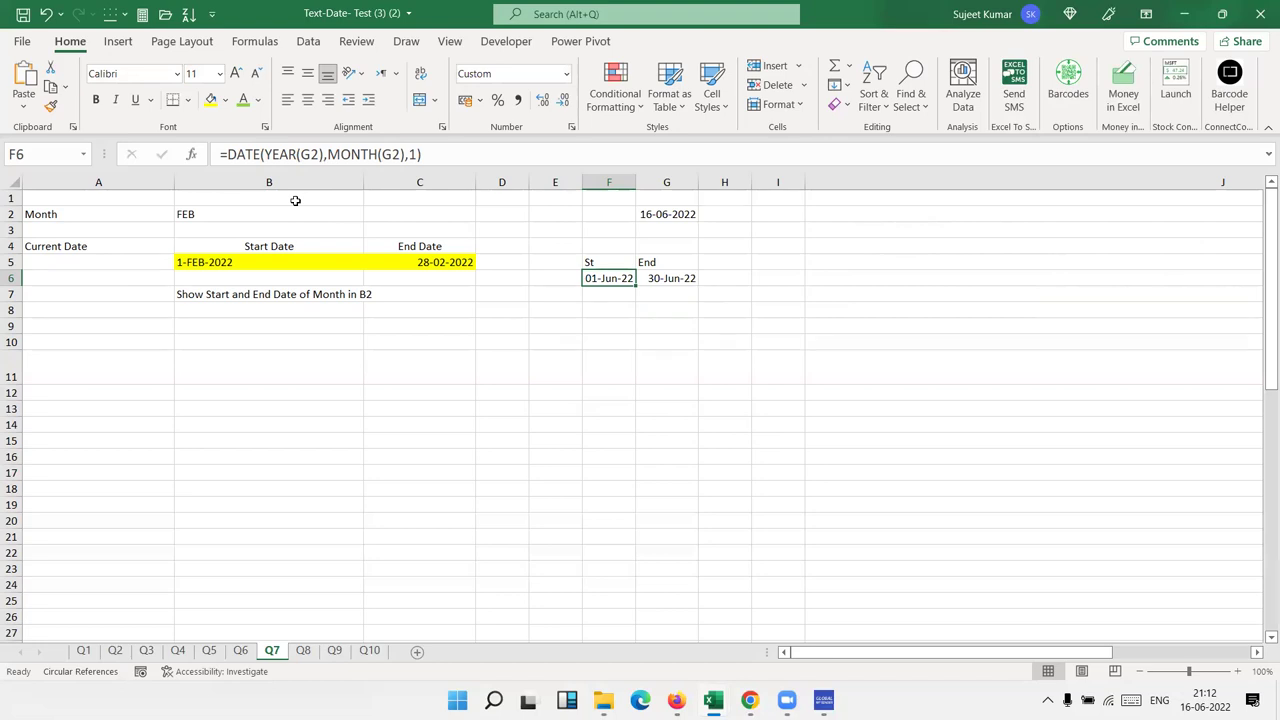
type("=")
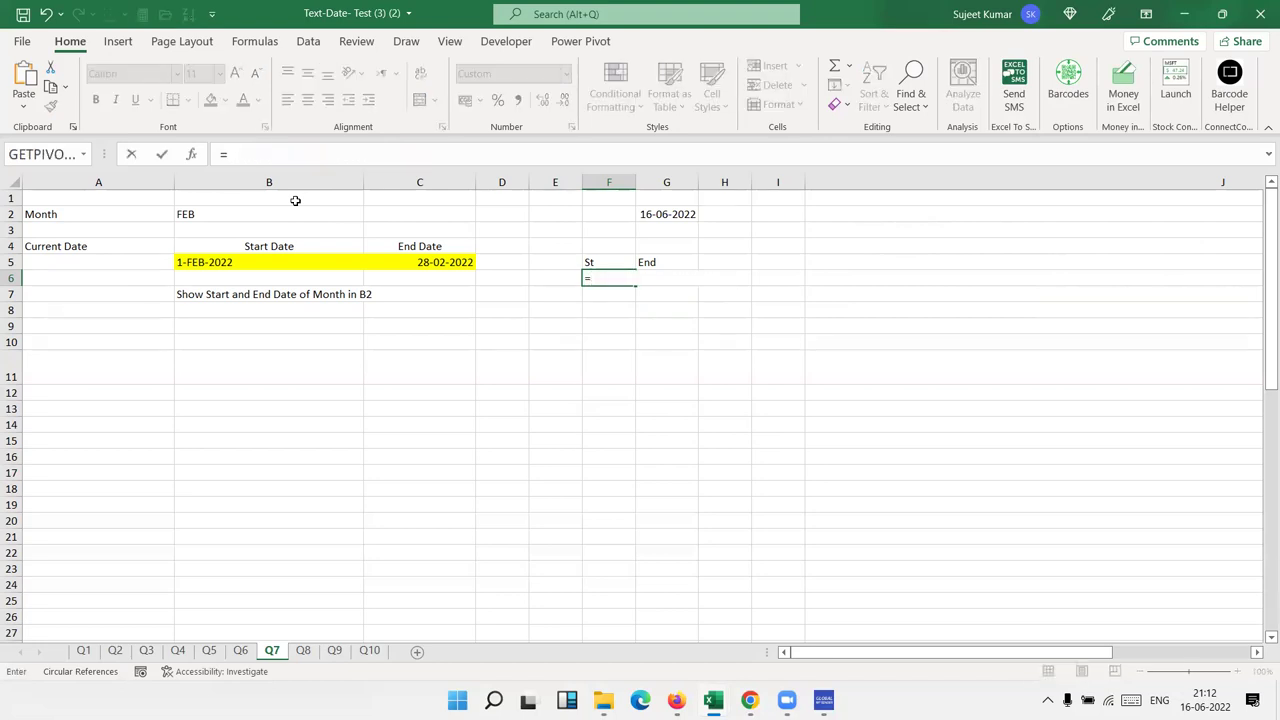
type("eo")
key("Tab")
key("Up")
key("Up")
key("Up")
key("Up")
key("Right")
type(",")
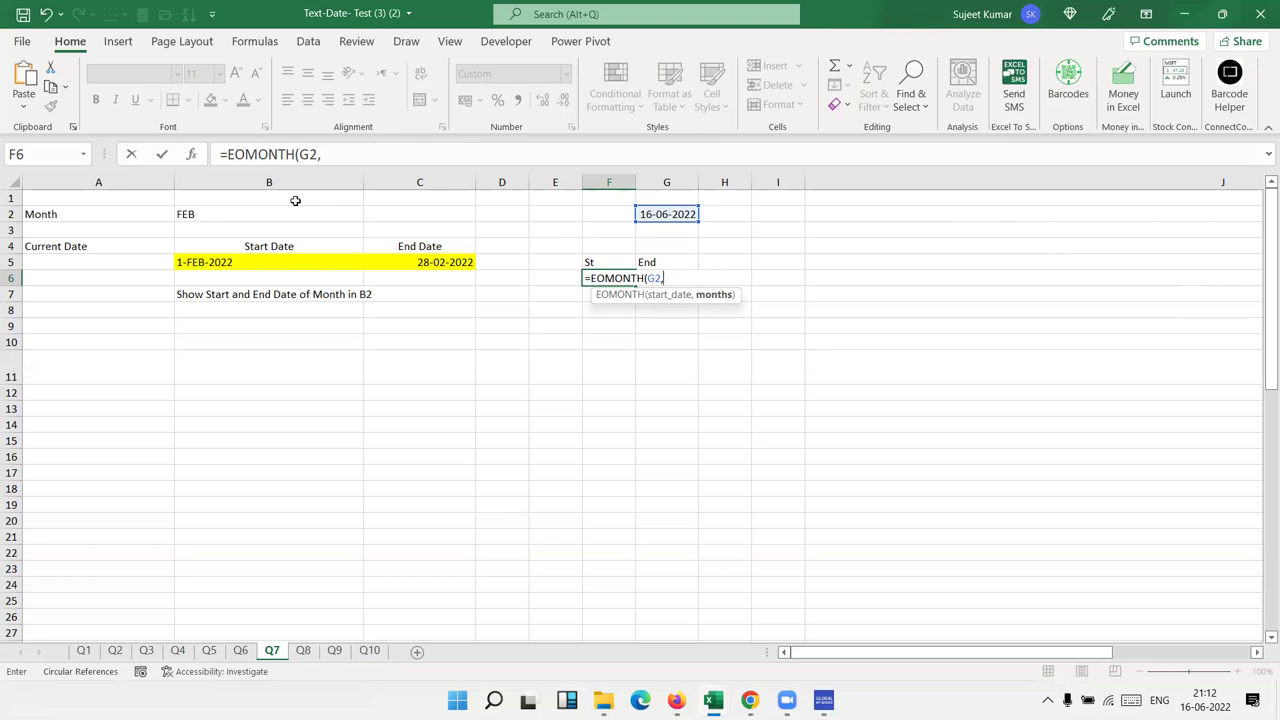
type("1")
key("ctrl+Return")
key("Return")
key("Up")
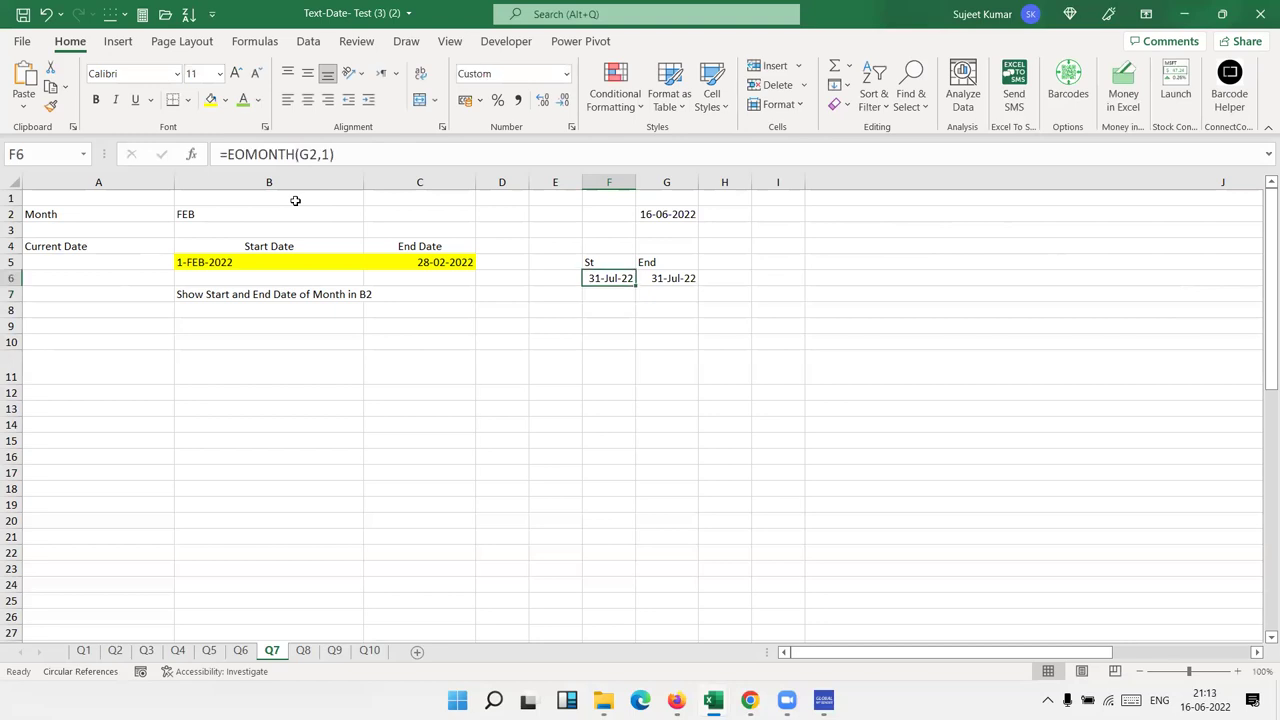
Step: Change F6 to =EOMONTH(G2,-1)+1, still 01-Jun-22, then go to sheet Q8
key("F2")
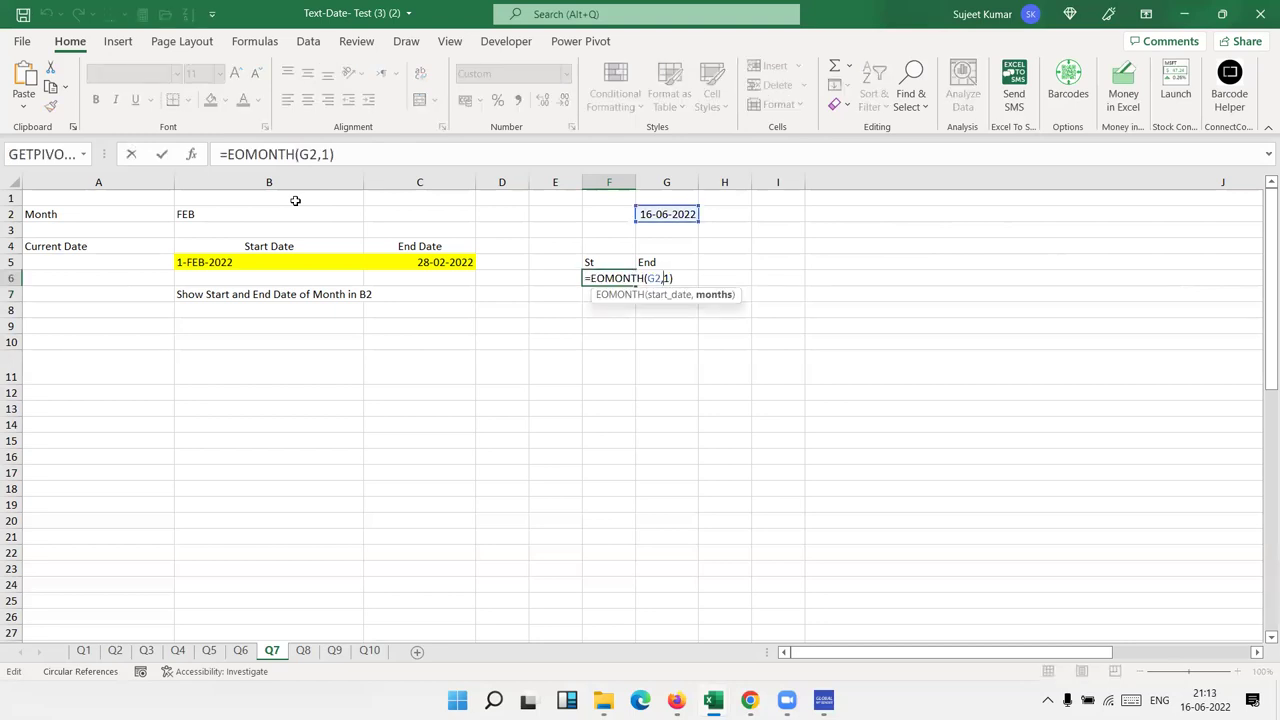
type("-")
key("Return")
key("Up")
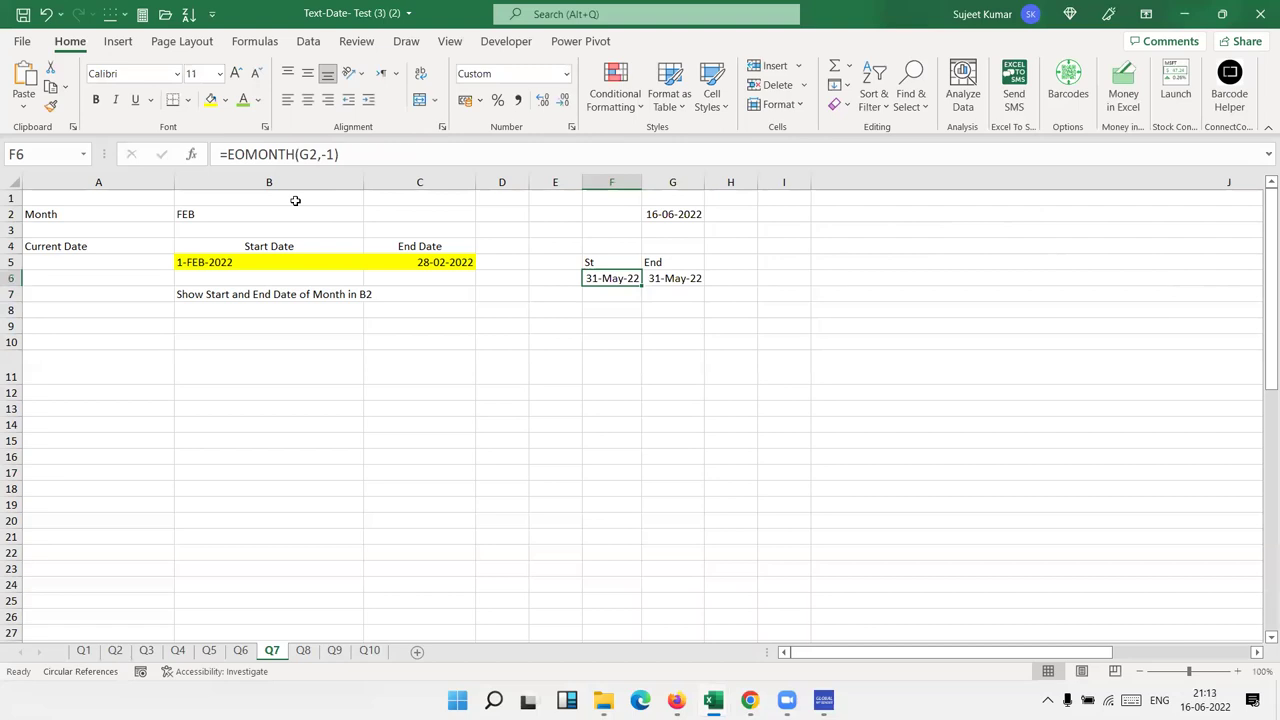
left_click(355, 154)
type("+1")
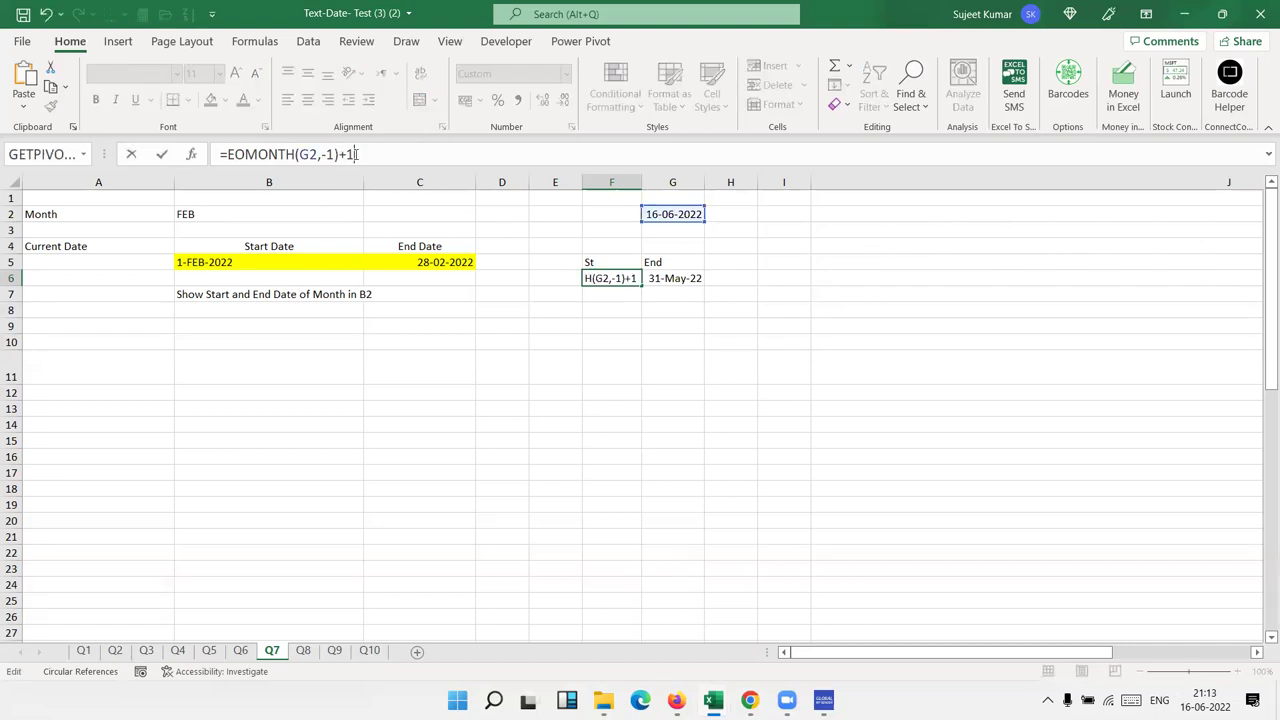
key("Return")
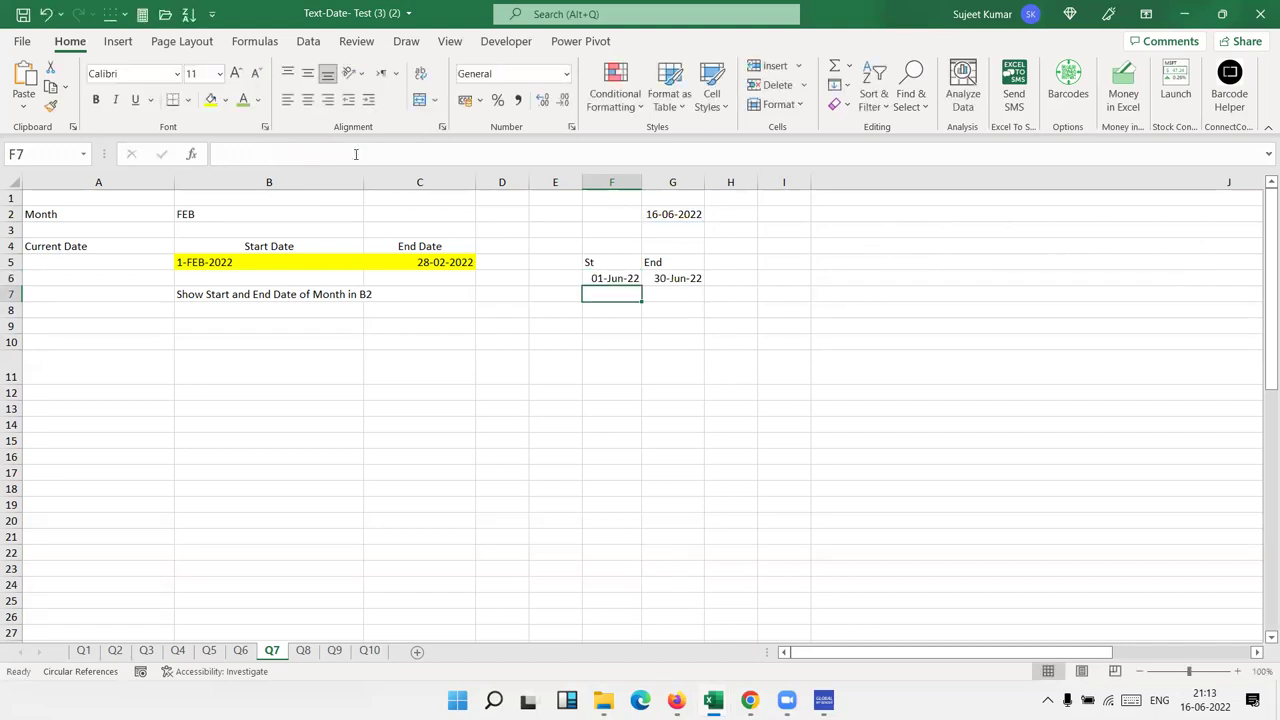
key("Up")
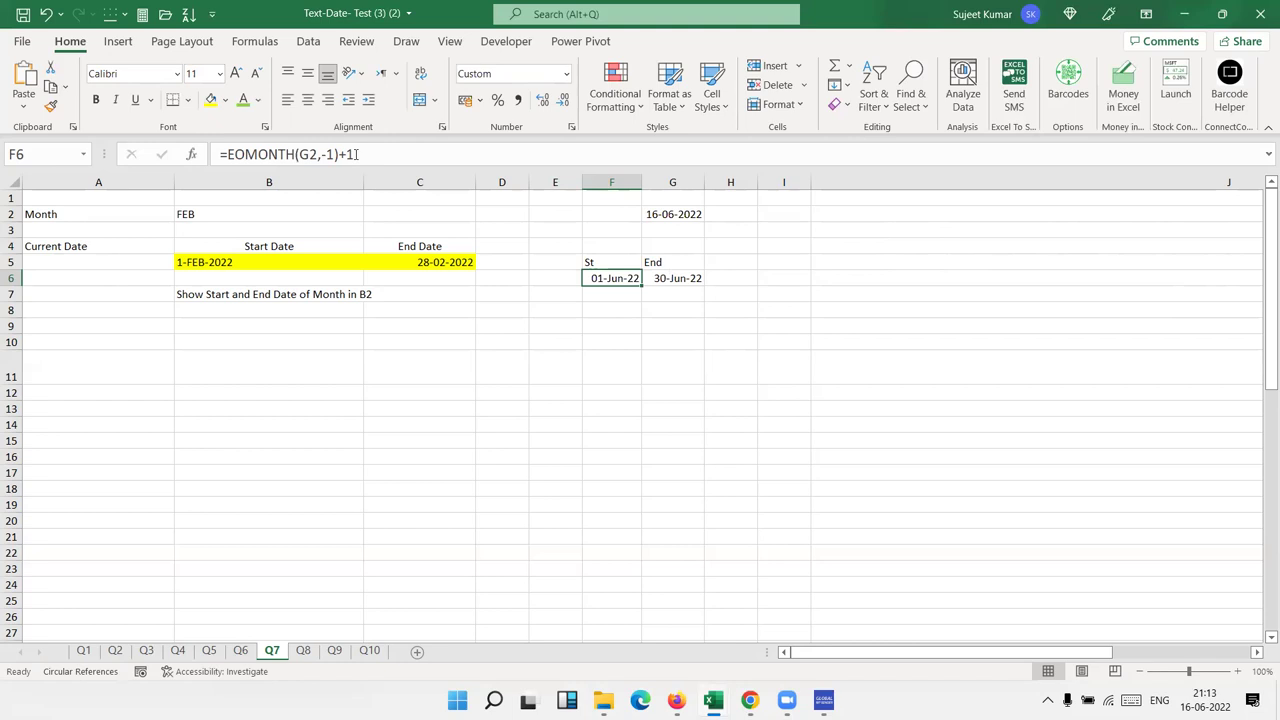
left_click(299, 652)
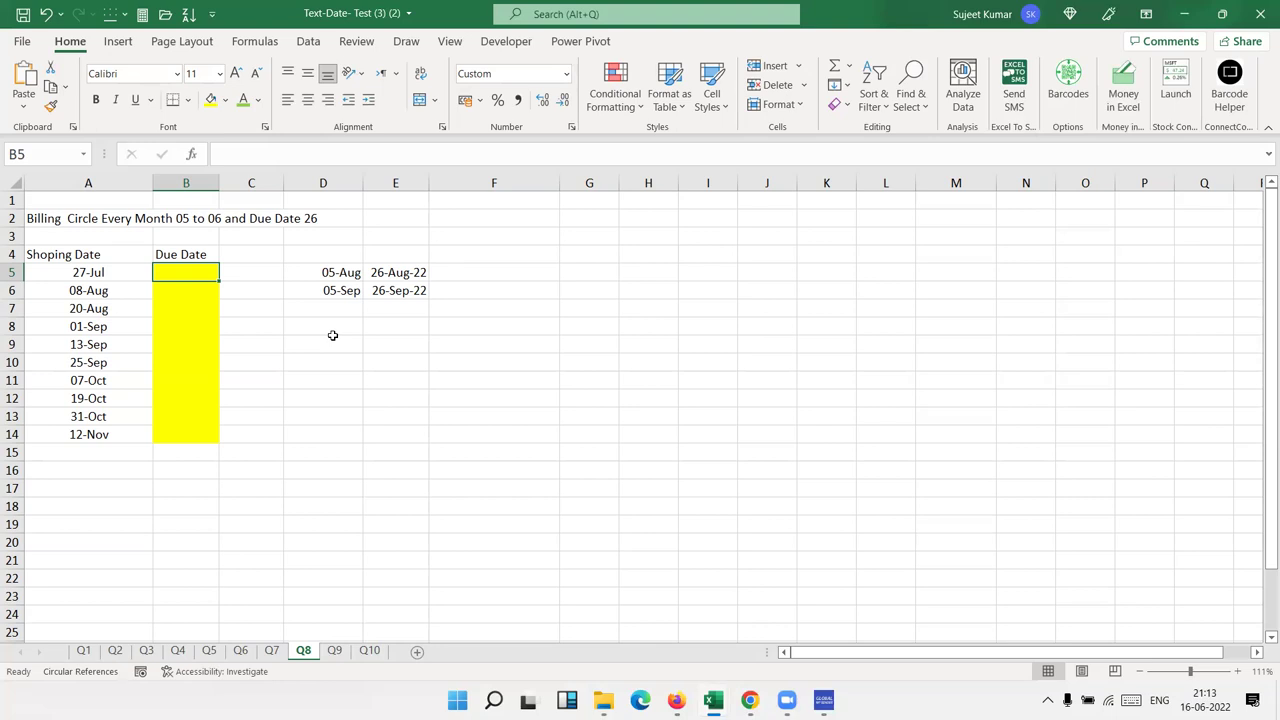
key("Up")
key("Up")
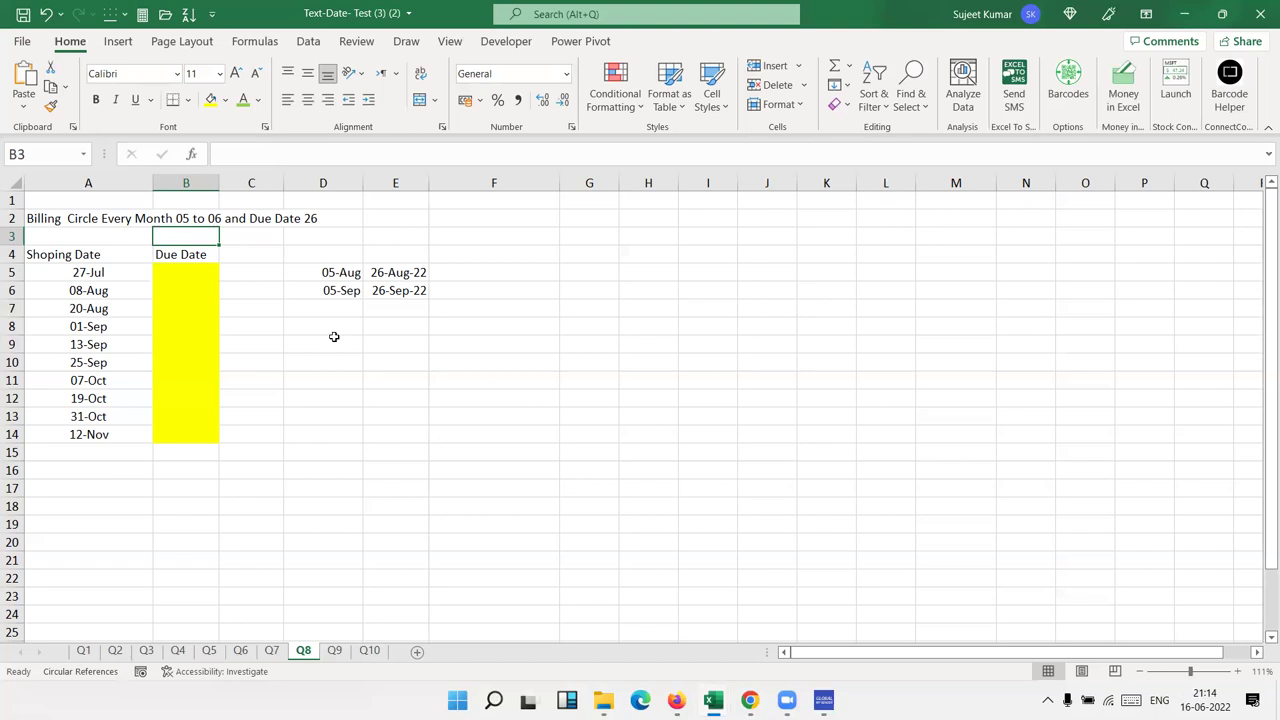
key("Down")
key("Down")
key("Left")
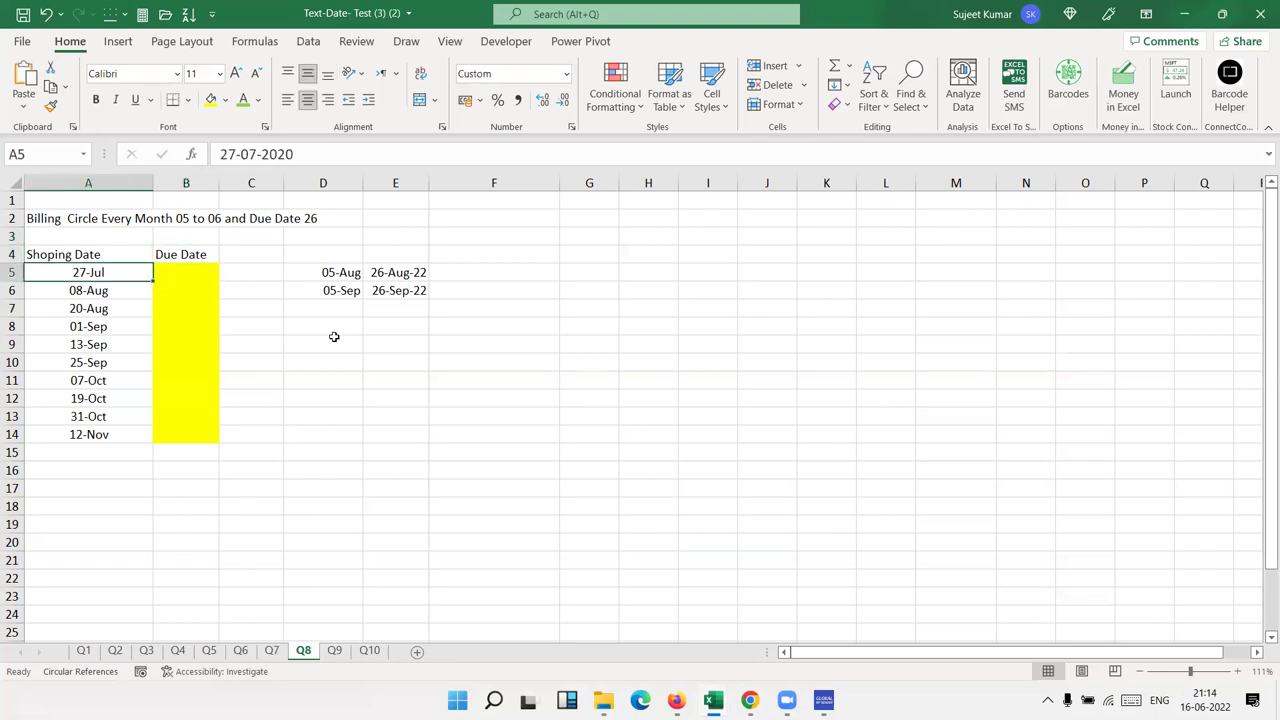
key("Right")
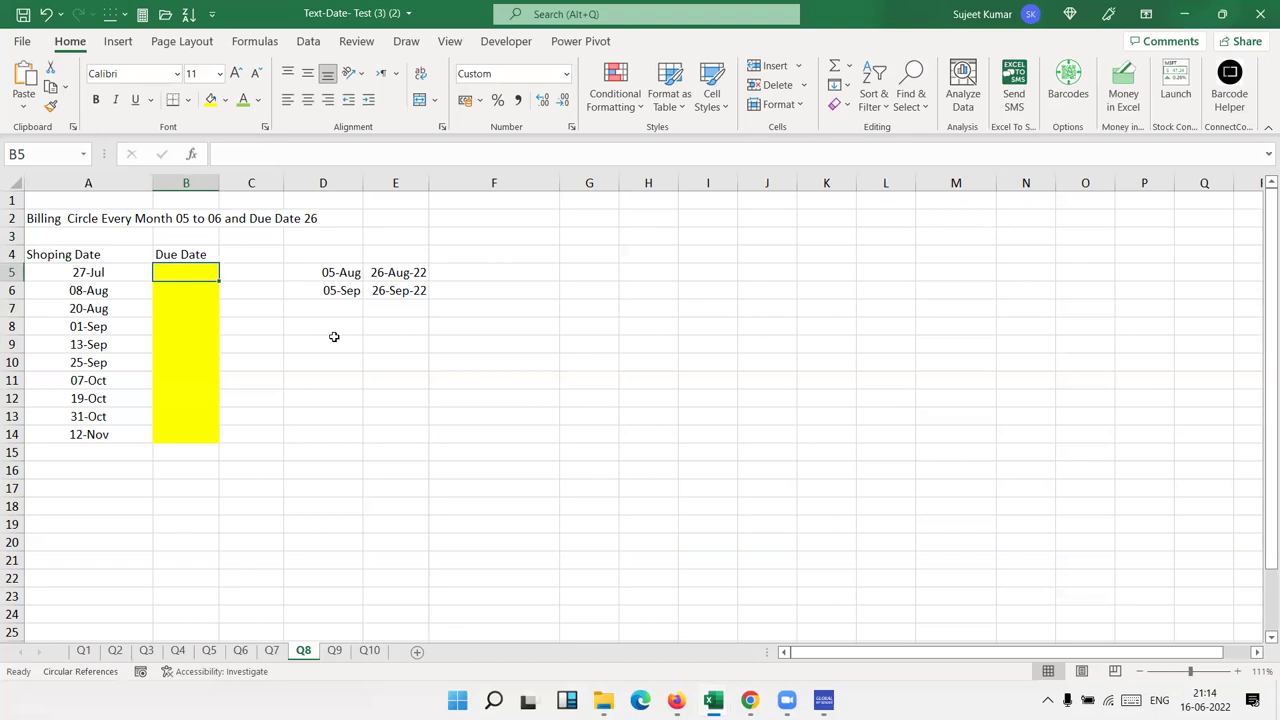
key("Down")
key("Up")
Step: Start B5 as =IF(DAY(A5)<=6, DATE(YEAR(A5),MONTH(A5),26))
type("=if")
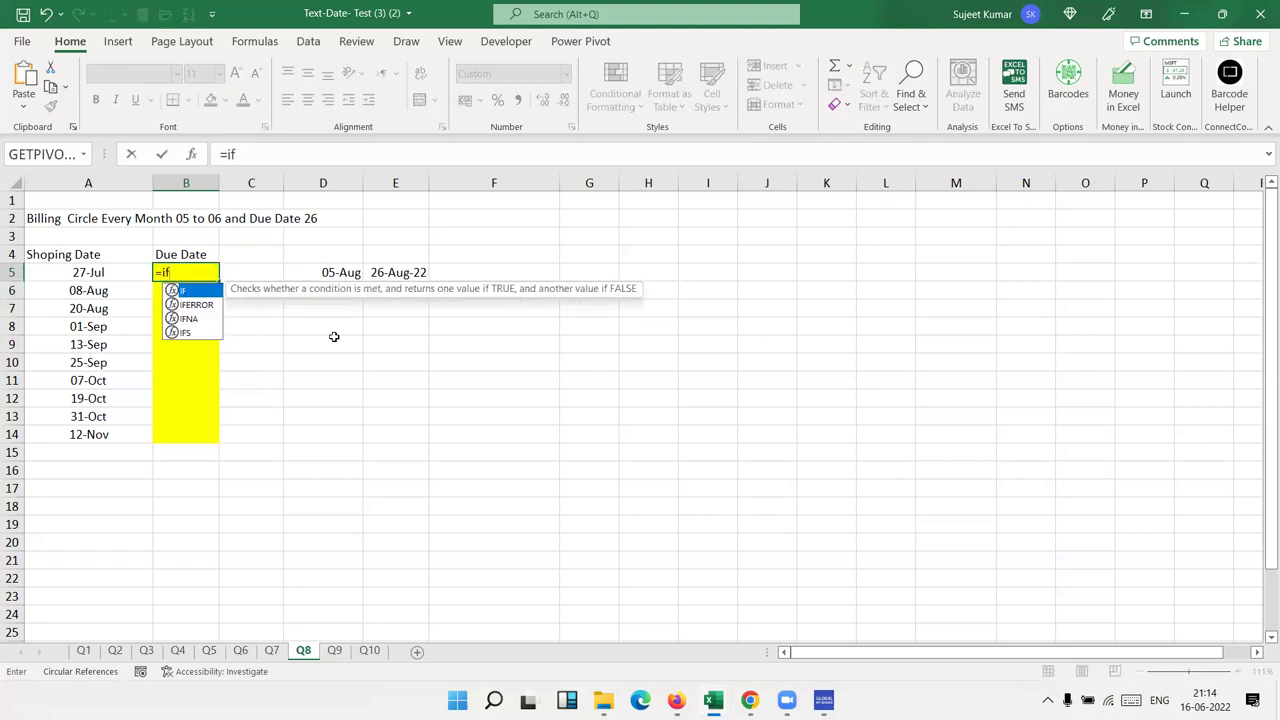
key("Tab")
type("da")
key("Tab")
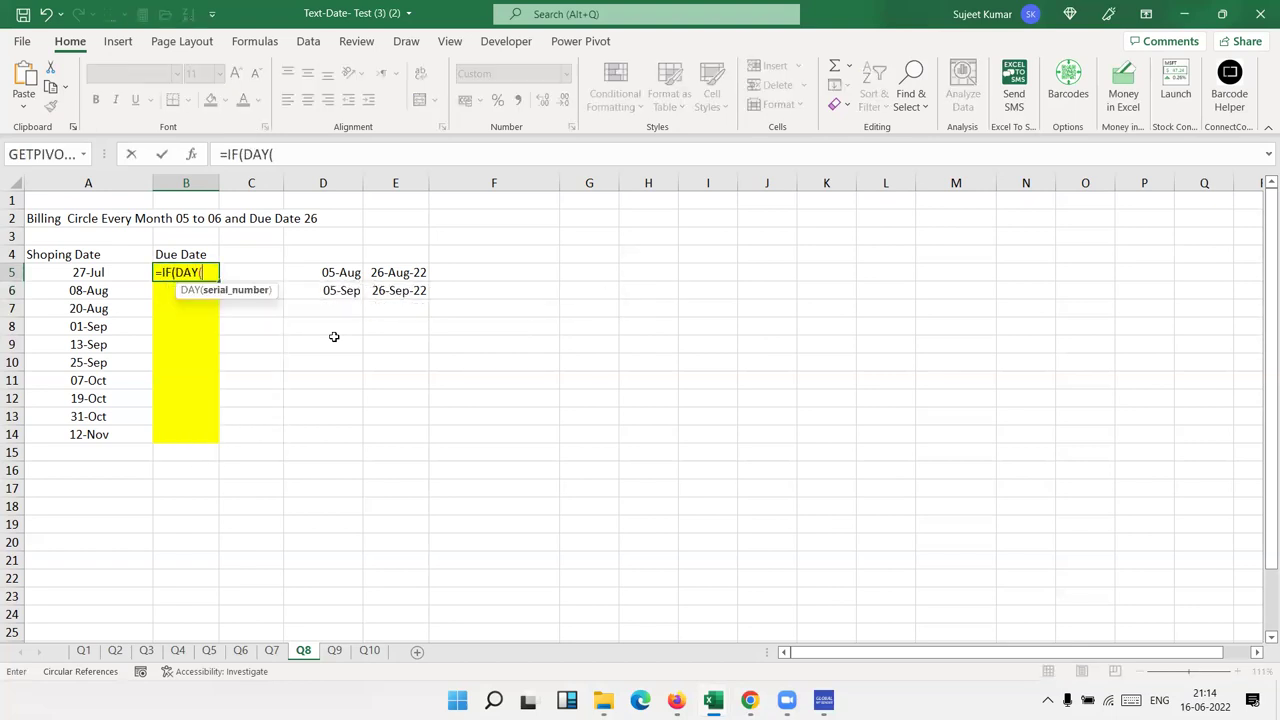
key("Left")
type(")<=6,dat")
key("Tab")
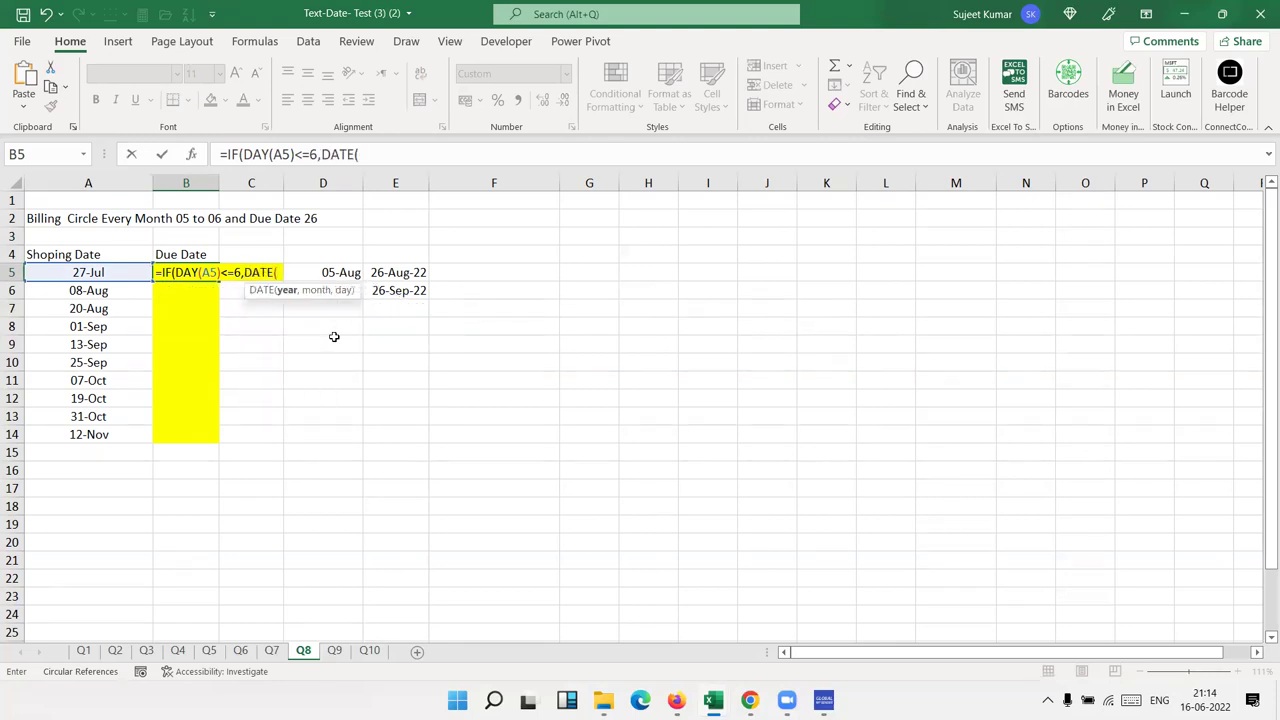
type("y")
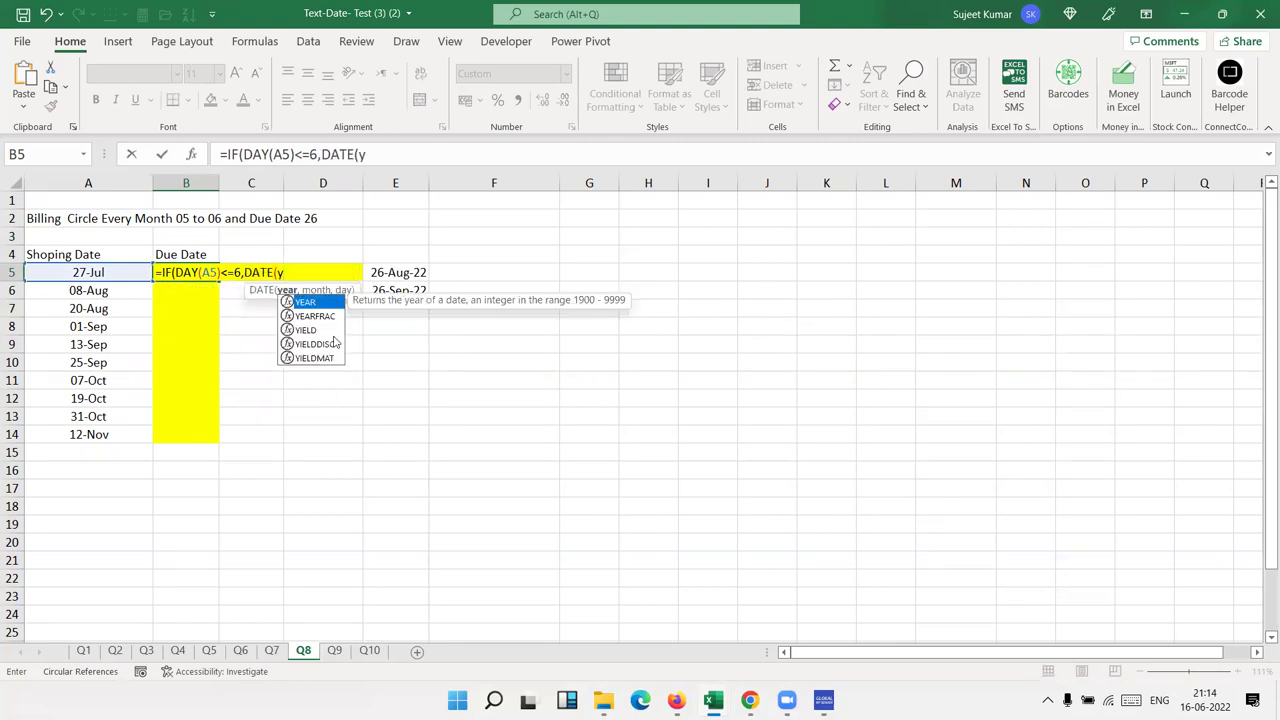
key("Tab")
key("Left")
type(")")
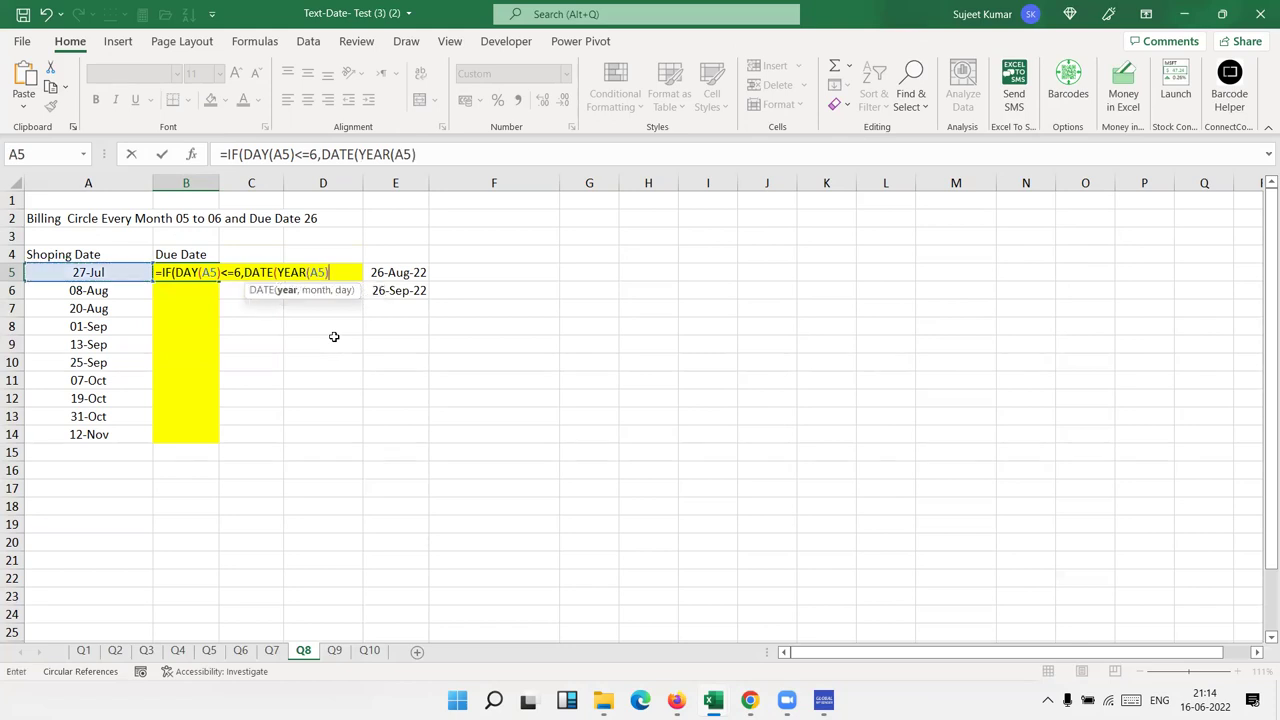
type(",mon")
key("Tab")
key("Left")
type(")")
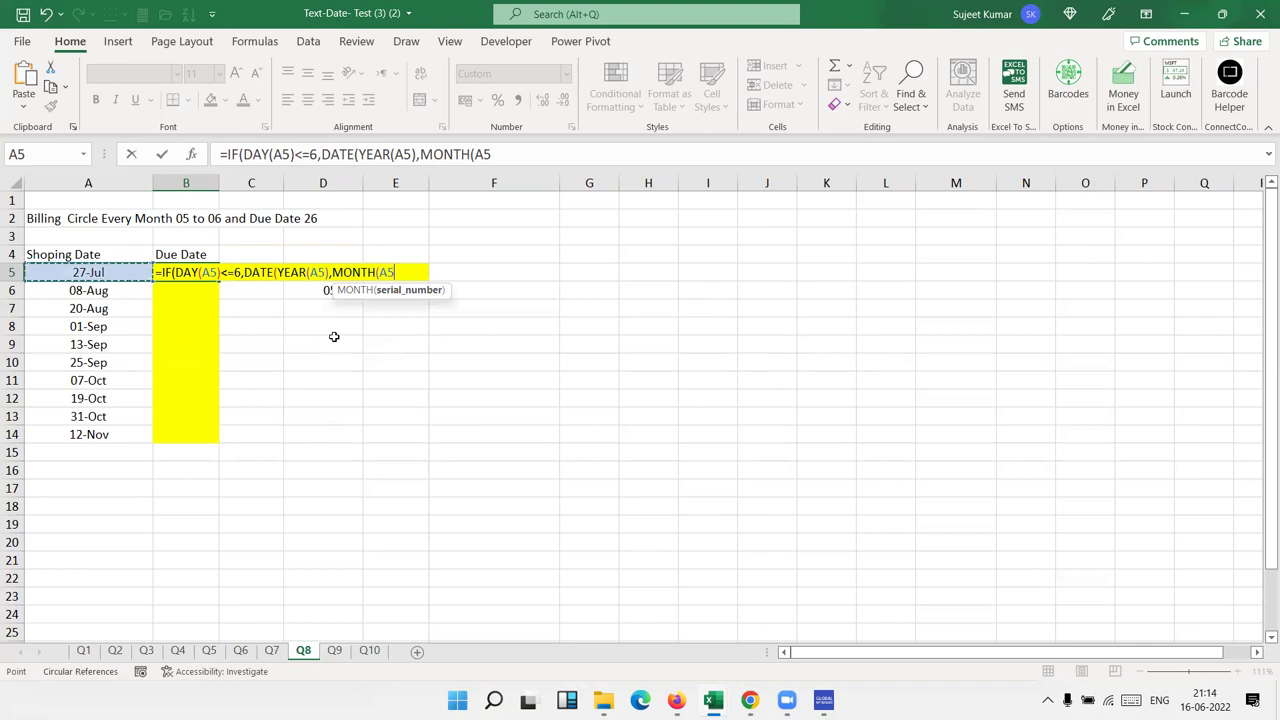
type(",26_")
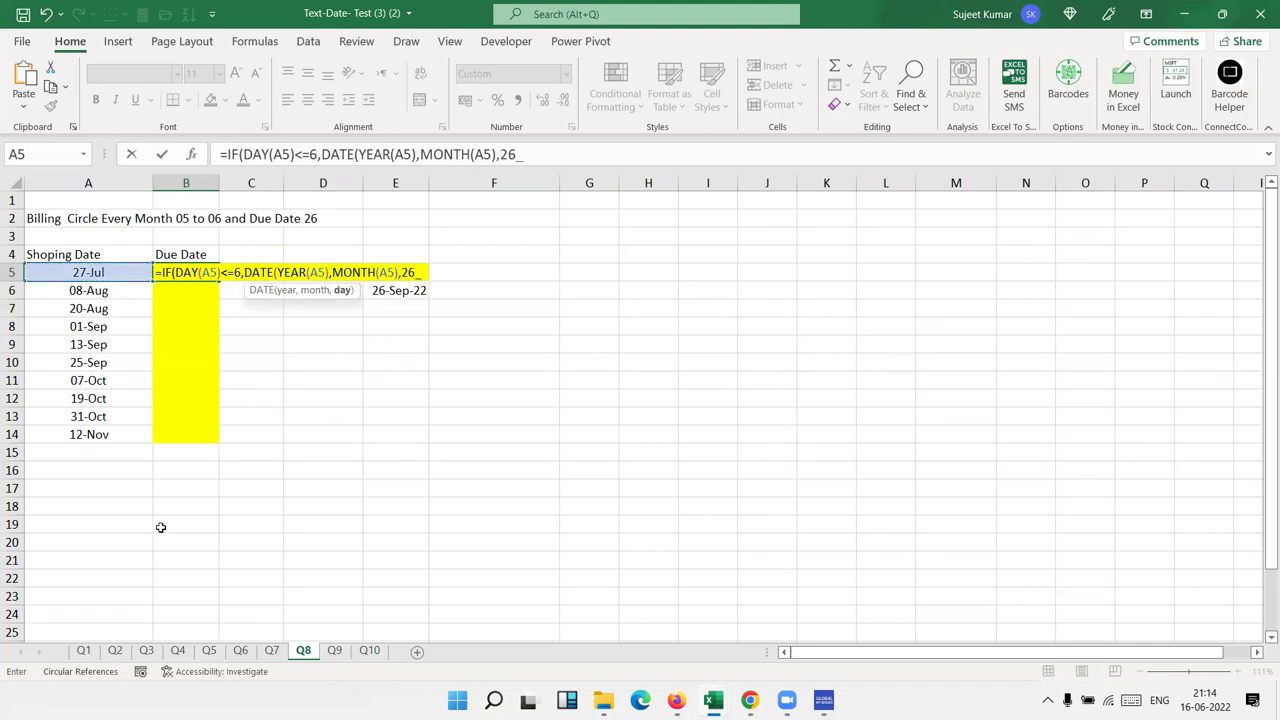
key("BackSpace")
type(")")
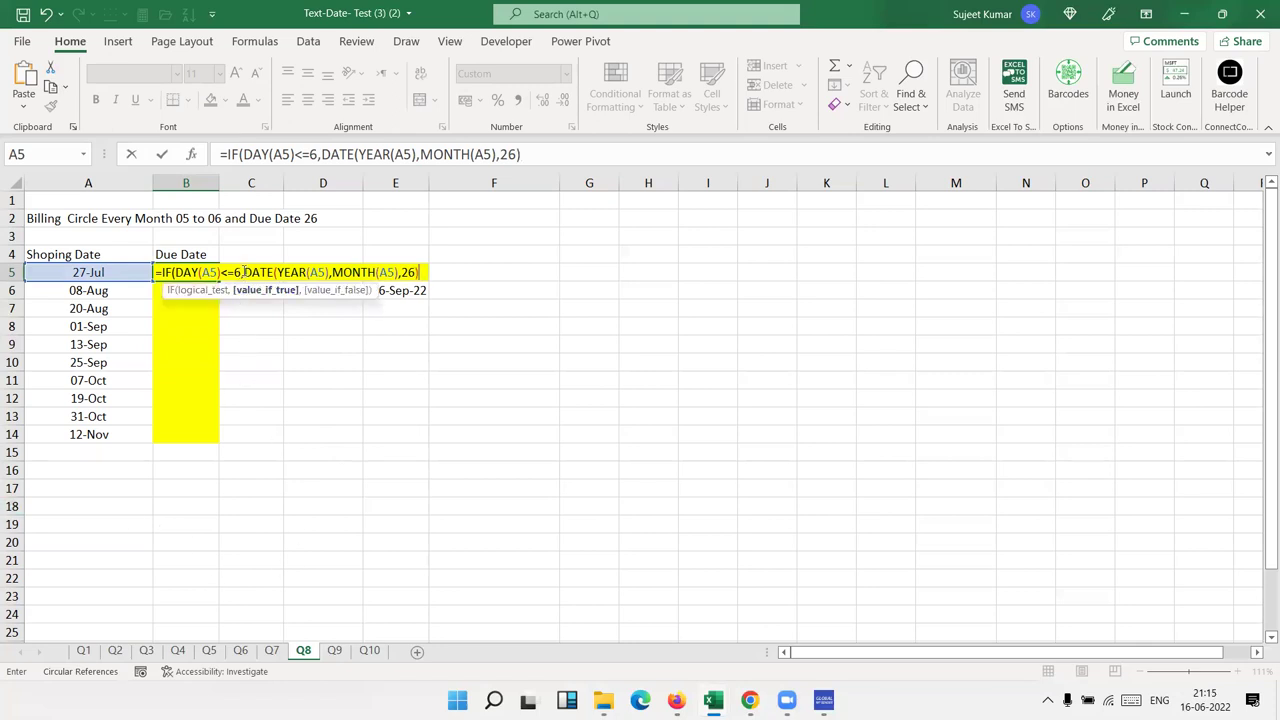
Step: Add DATE(YEAR(A5),MONTH(A5)+1,26) as the else result, fill down to B14, then open Q9
left_click_drag(242, 272, 424, 284)
left_click(424, 282)
left_click(424, 272)
type(",")
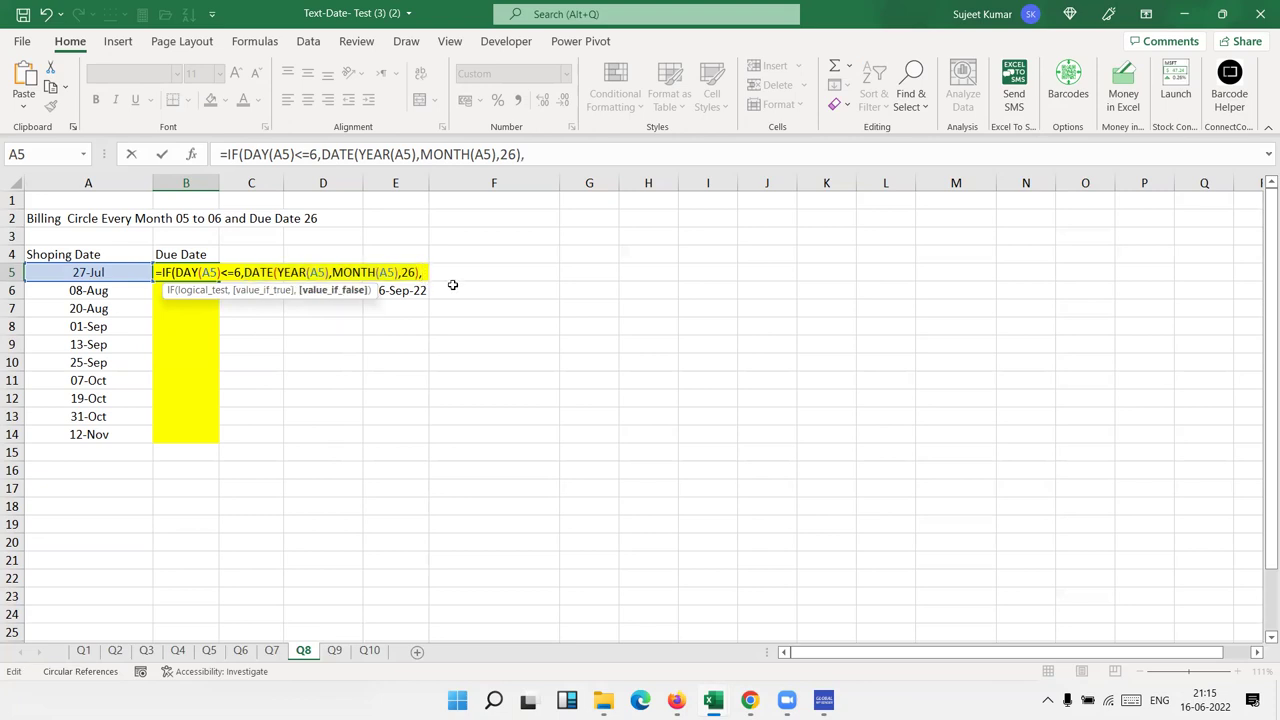
key("ctrl+v")
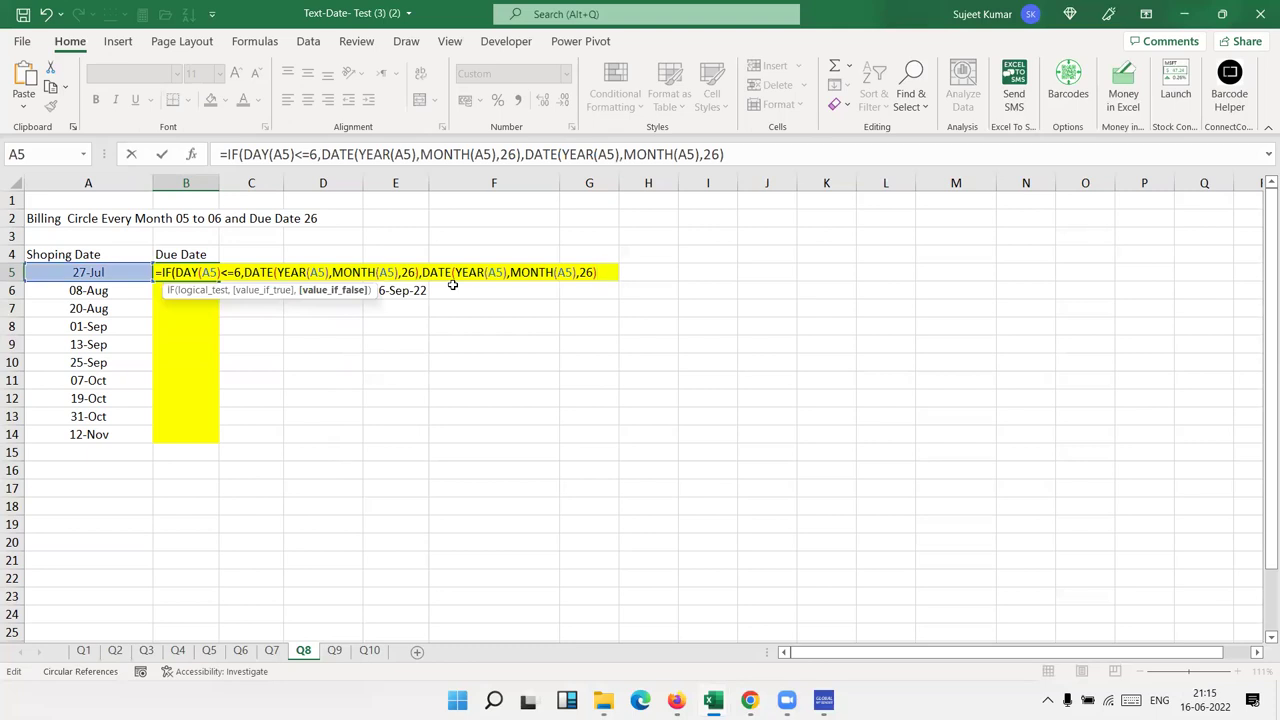
left_click(578, 272)
type("+1")
key("Return")
key("Return")
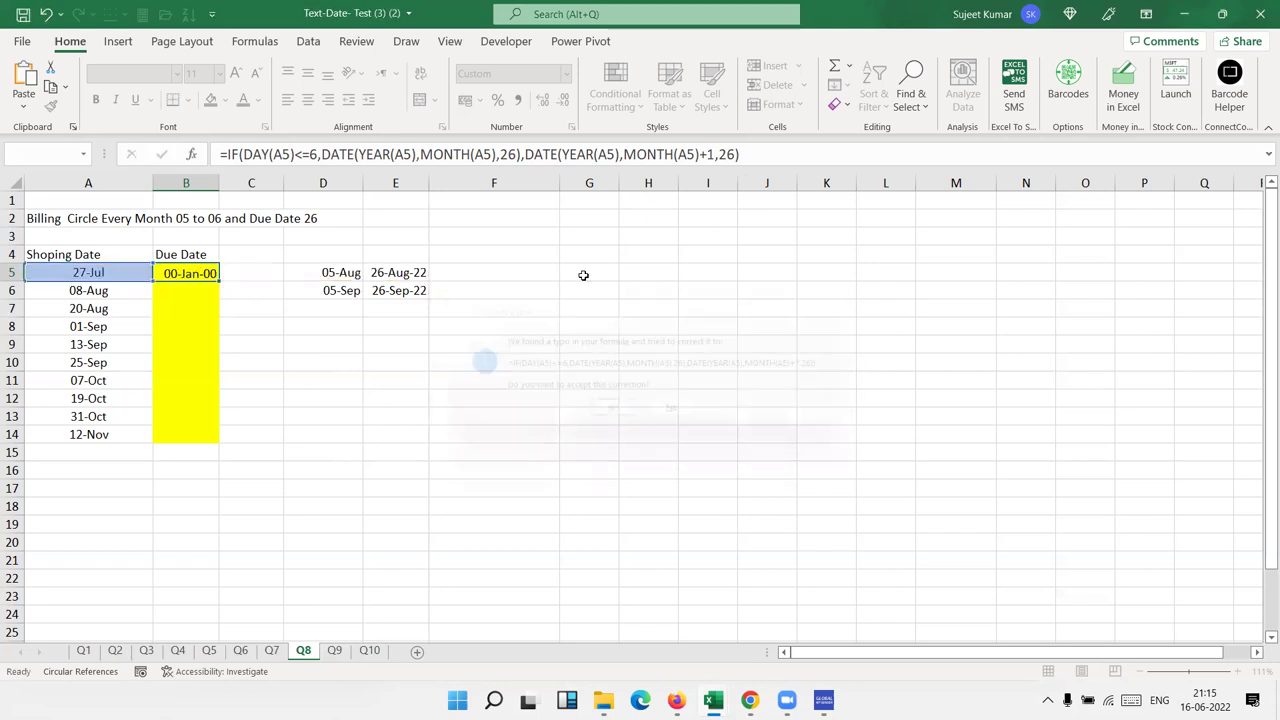
double_click(217, 284)
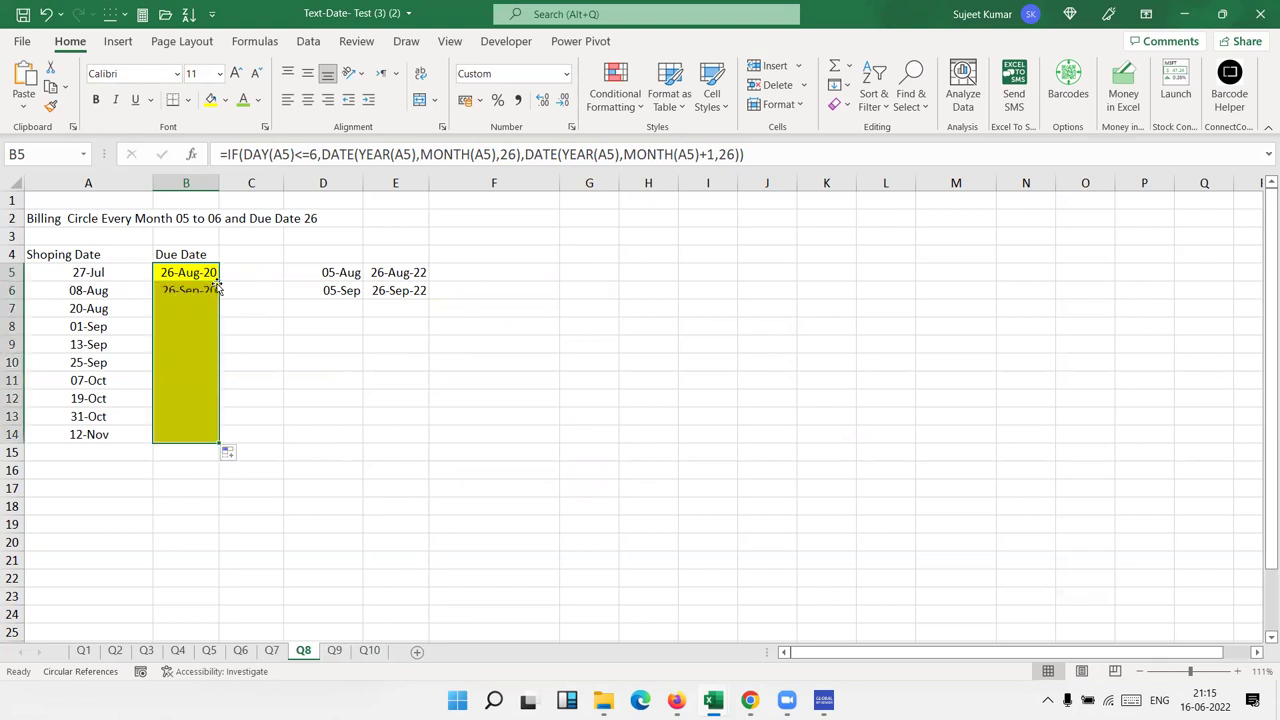
left_click(336, 650)
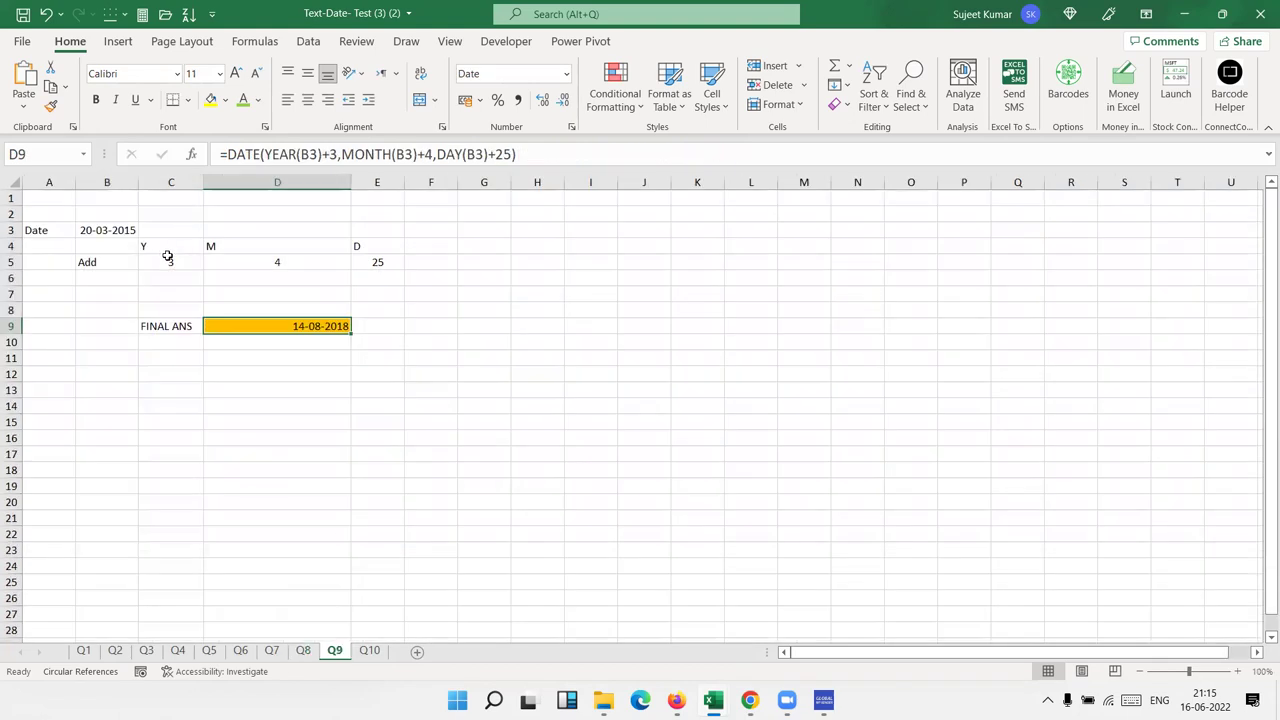
Step: Review D9's formula on Q9, then E2's working-hours formula and row 2 on Q10
double_click(293, 326)
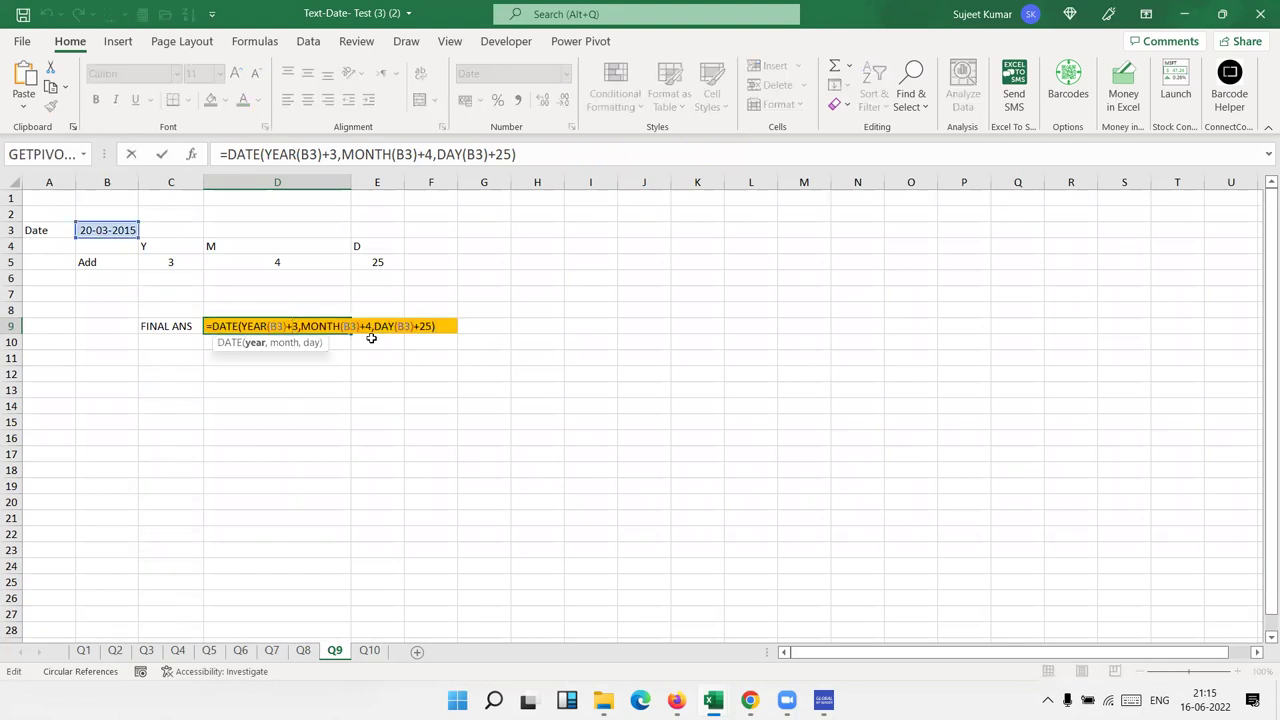
key("Return")
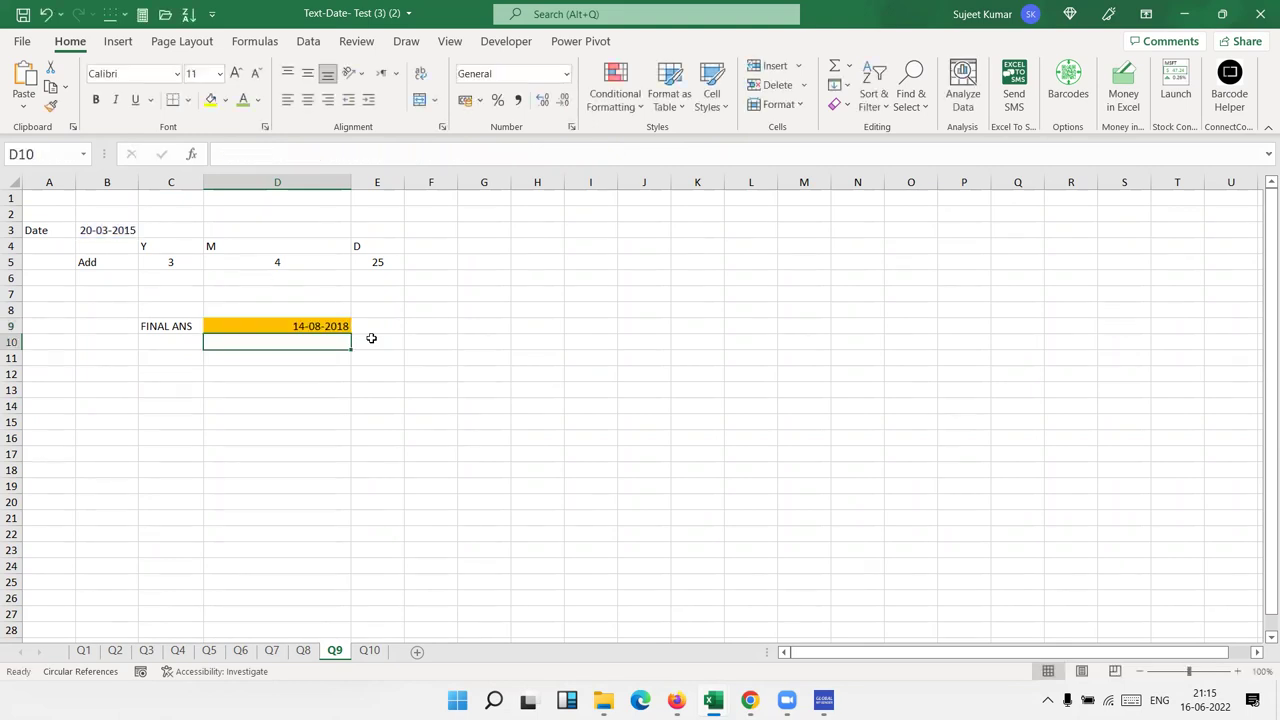
left_click(368, 651)
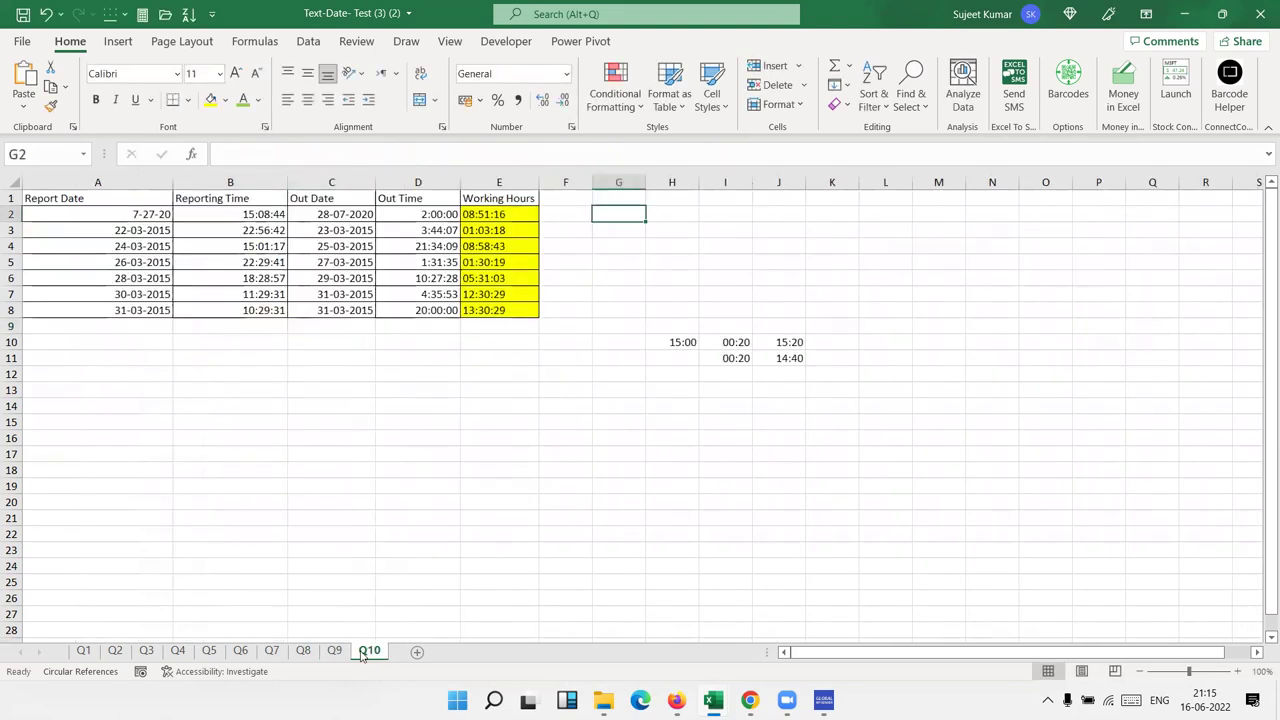
double_click(480, 214)
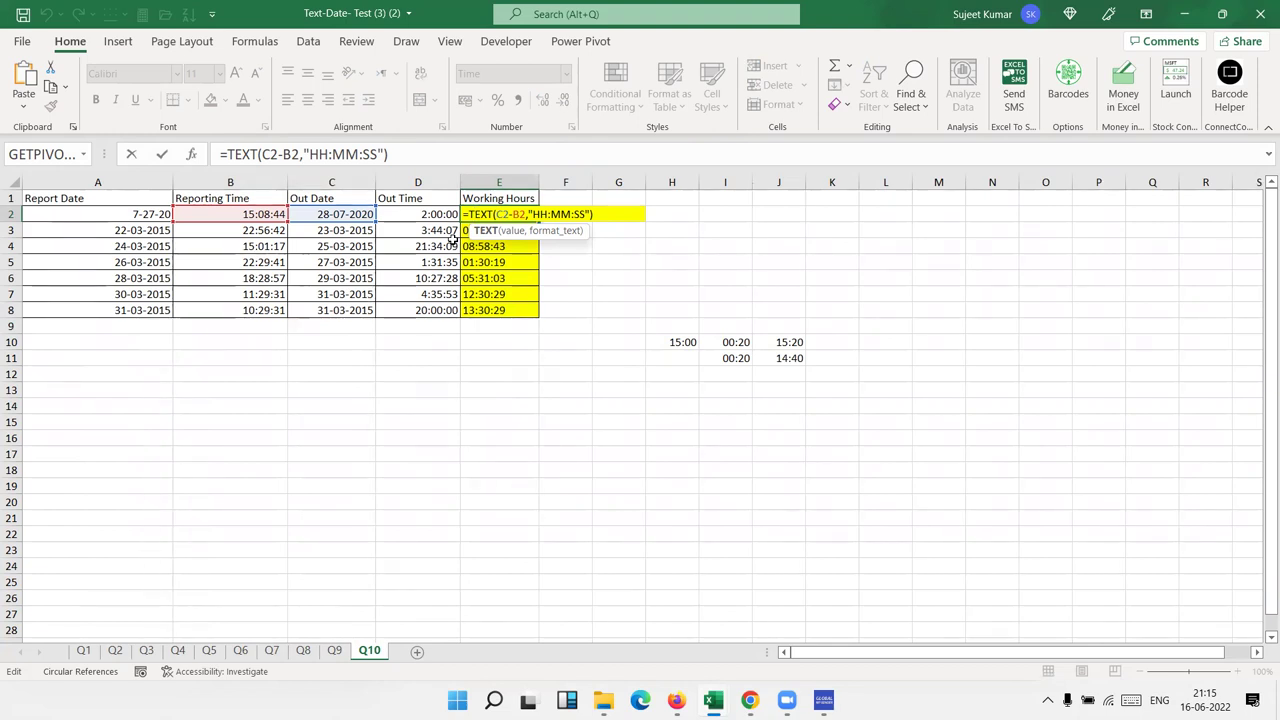
key("Return")
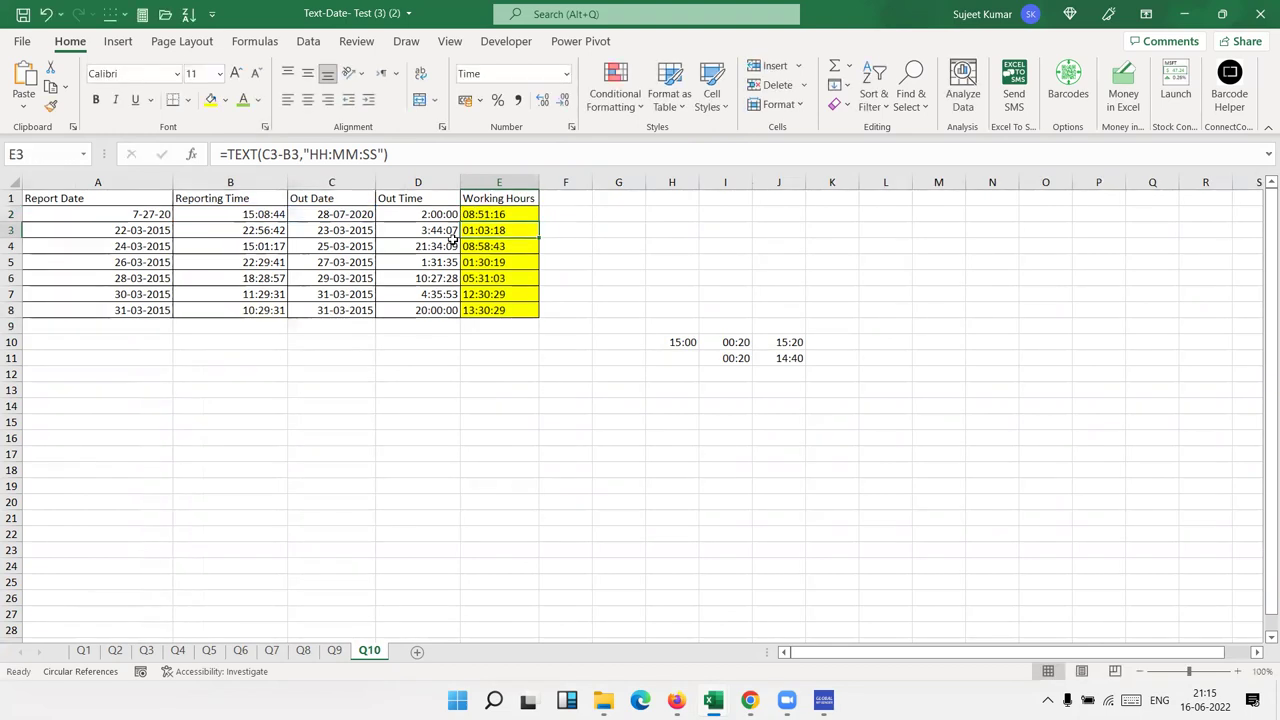
key("Up")
key("Left")
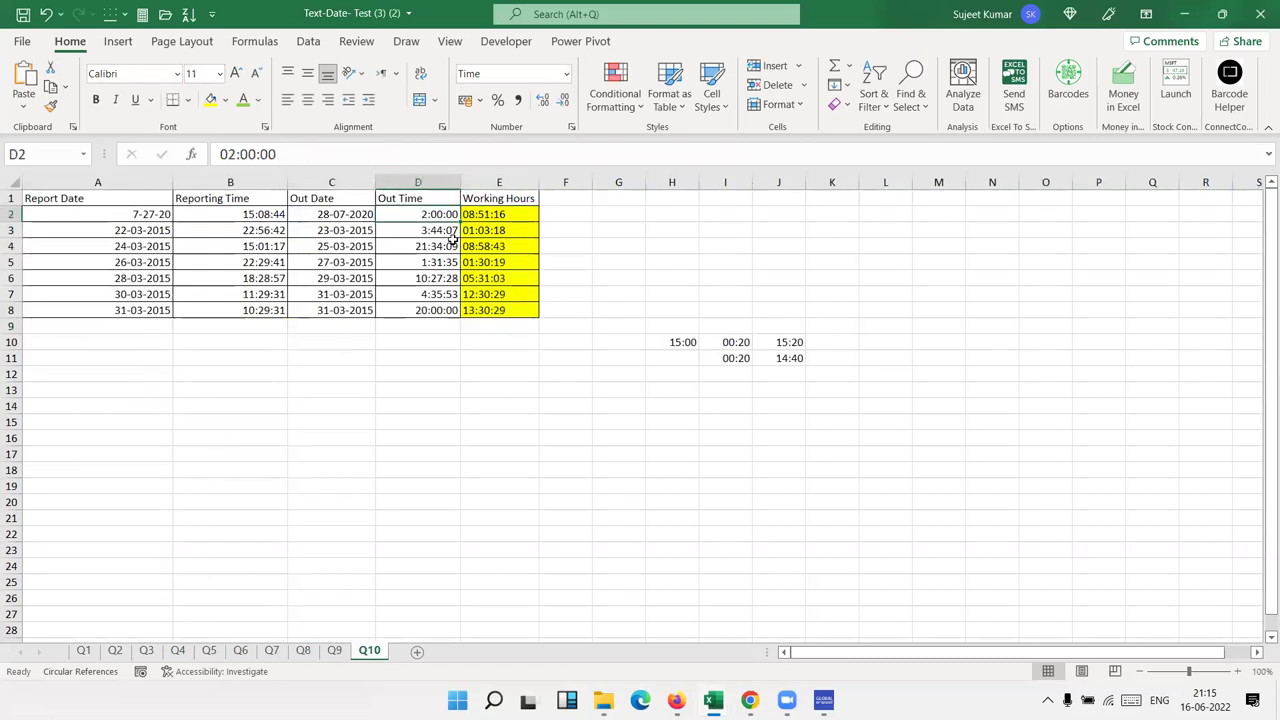
key("Left")
key("Left")
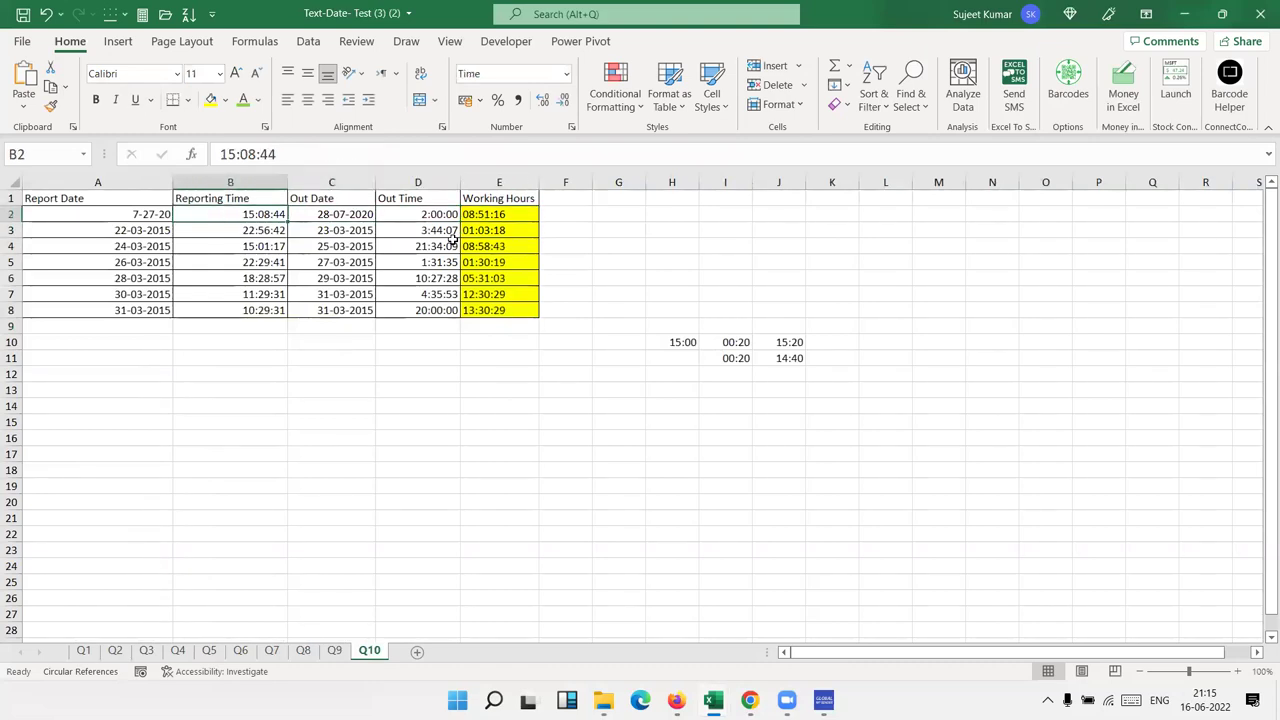
key("Right")
key("Right")
key("Right")
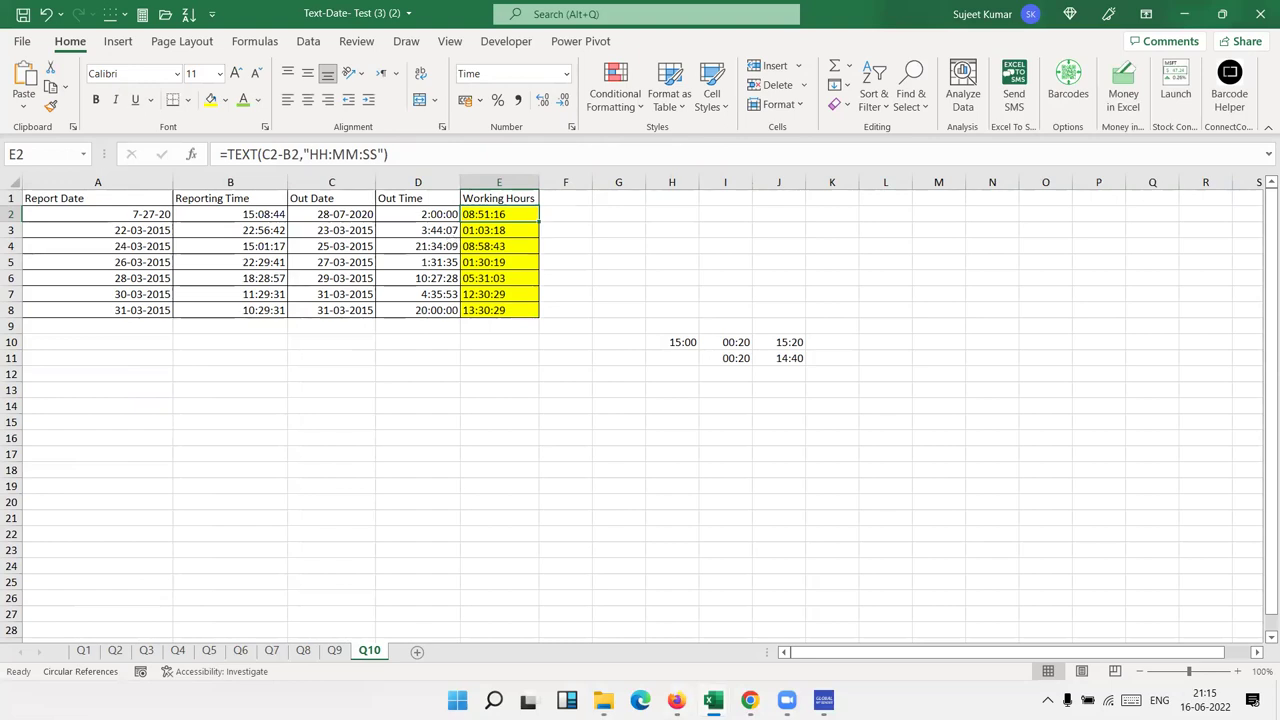
mouse_move(749, 700)
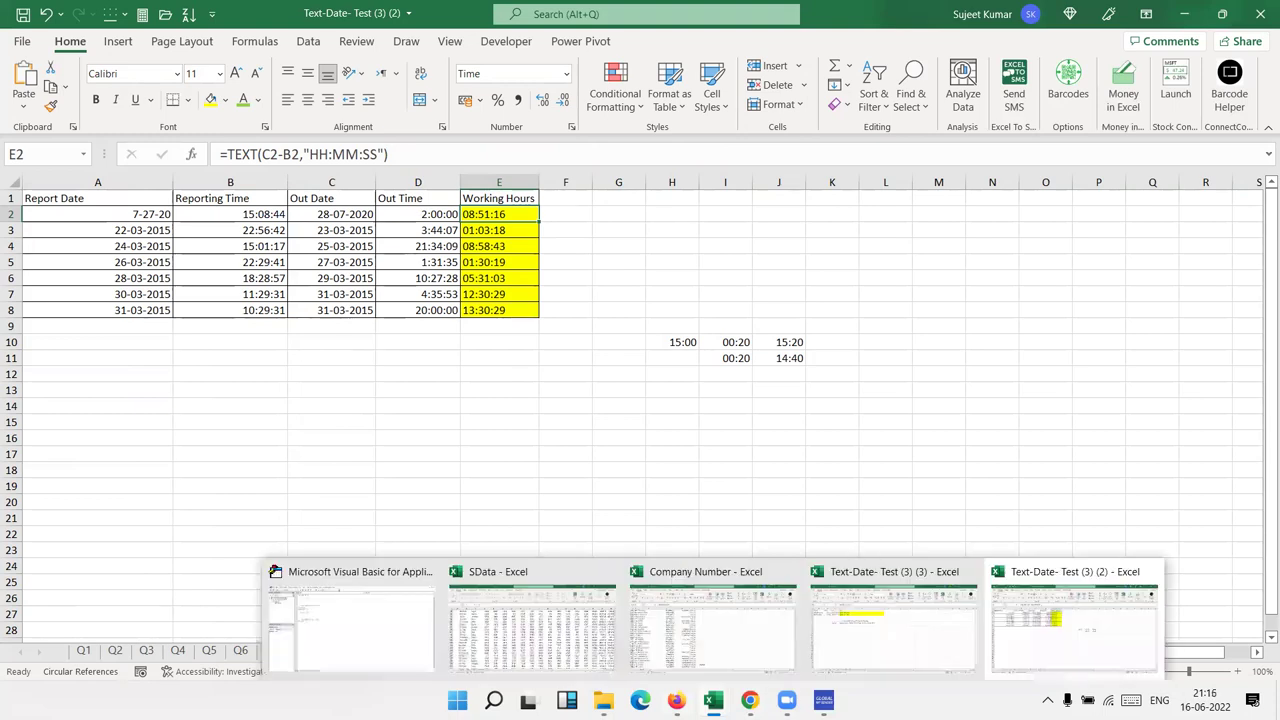
Step: Check E2's working-hours formula on Q10 in the other workbook copy, then return
left_click(845, 668)
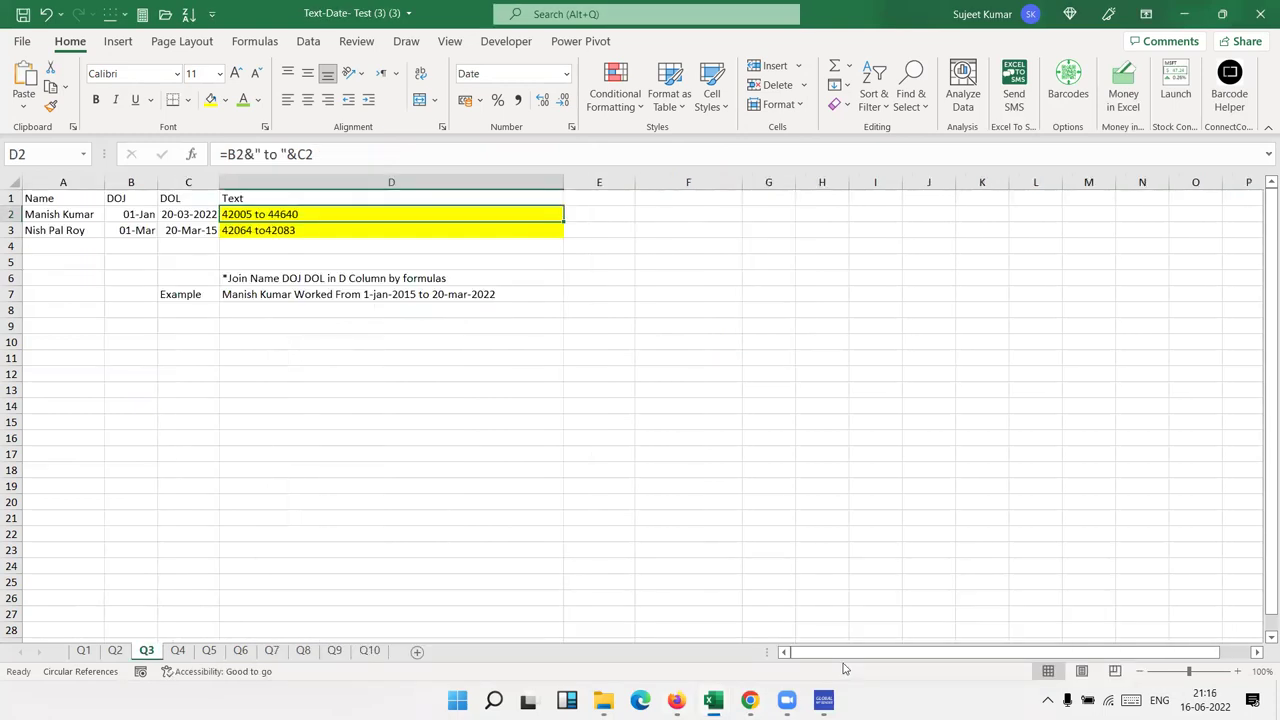
left_click(376, 651)
left_click(492, 214)
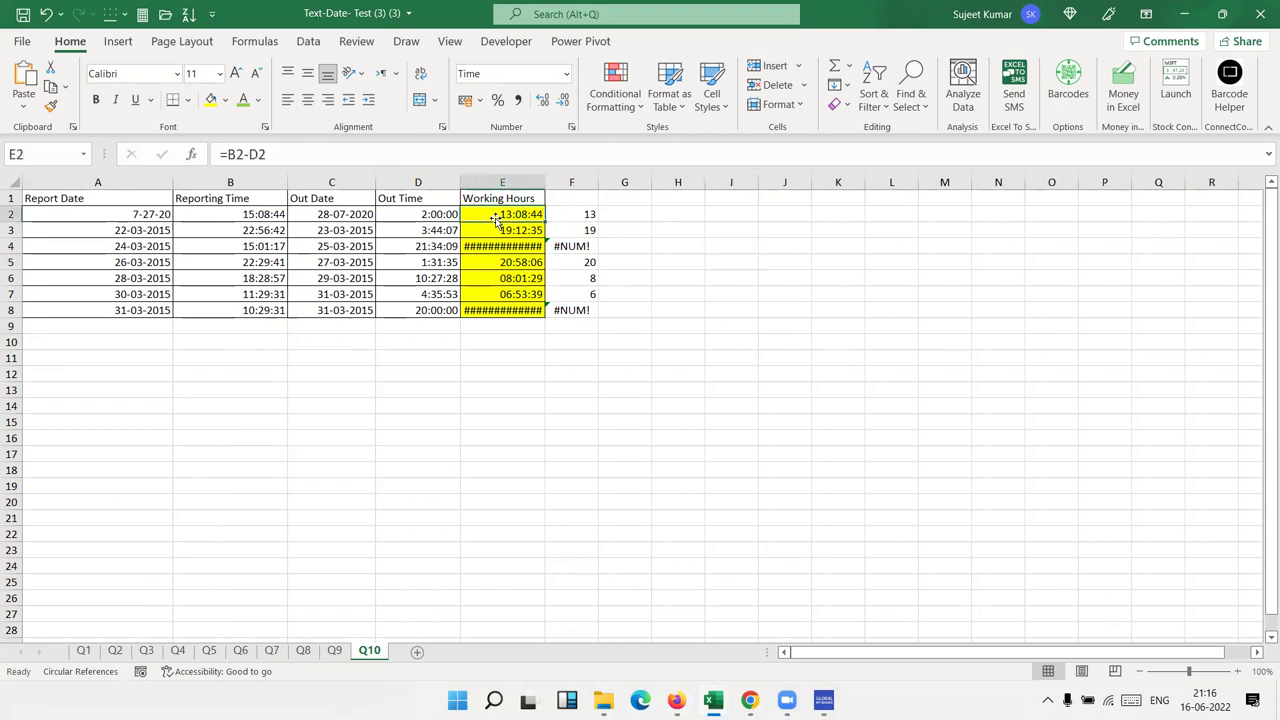
double_click(492, 214)
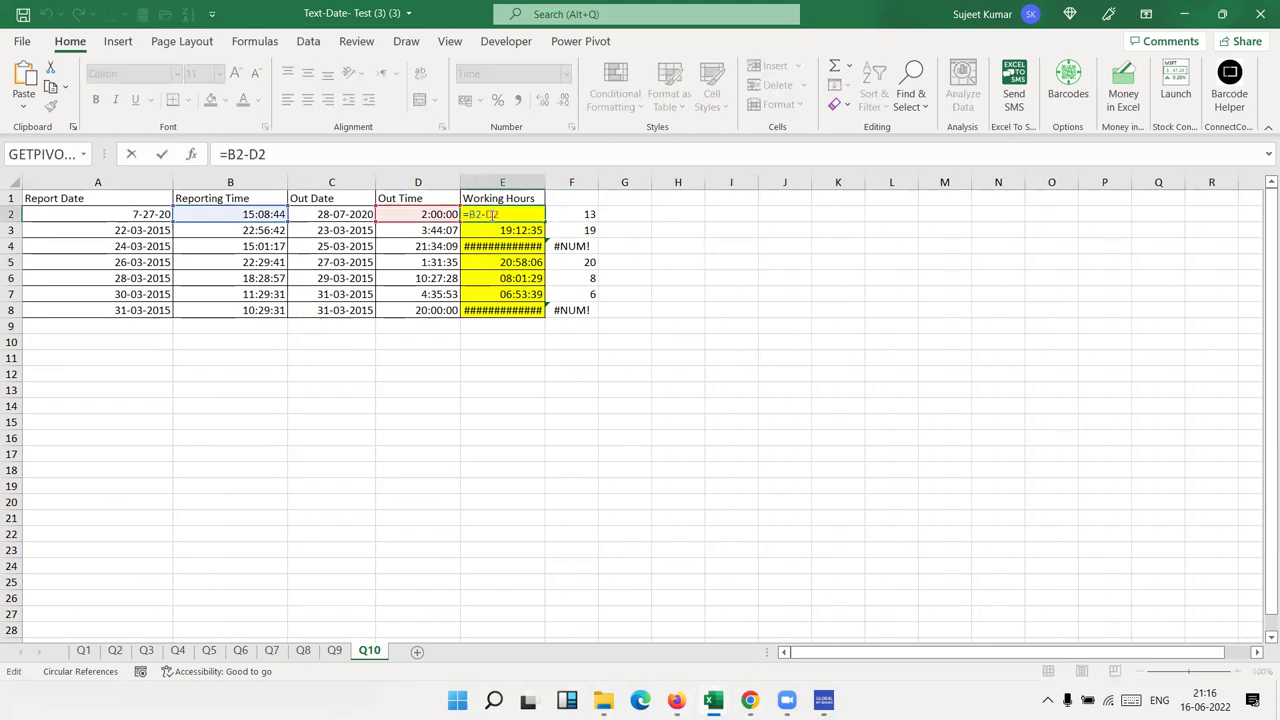
key("Return")
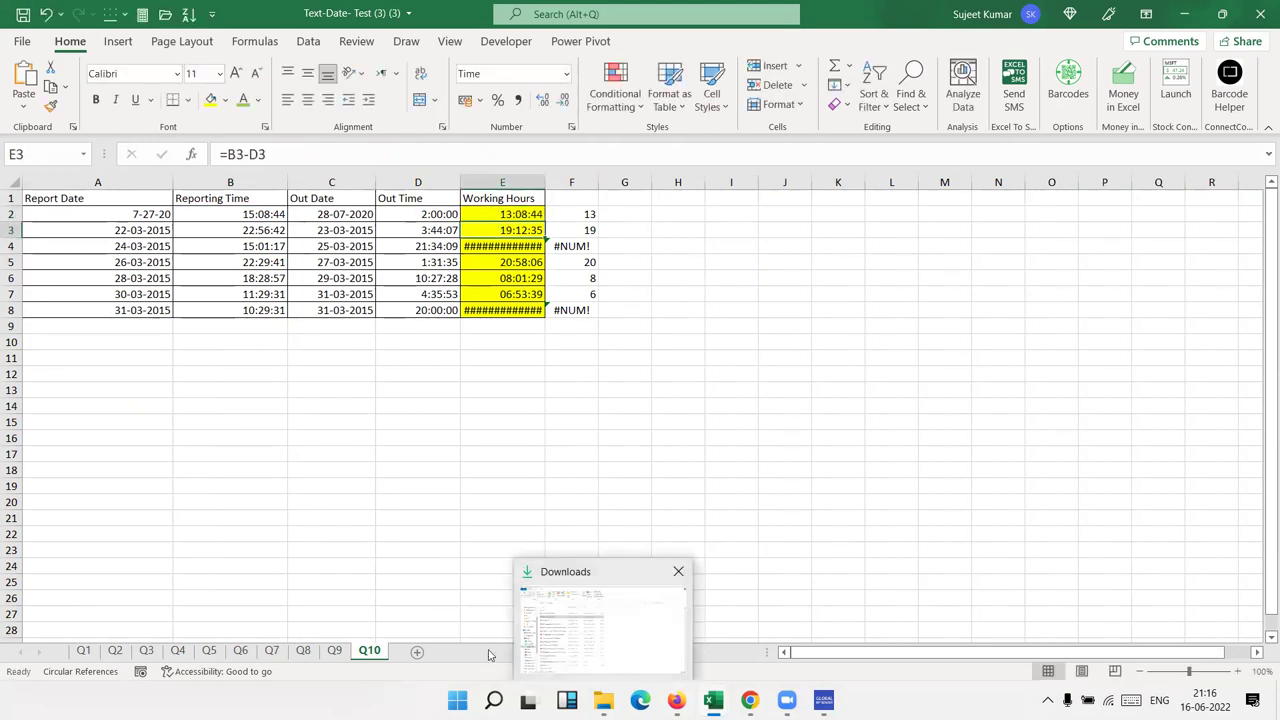
key("ctrl+Tab")
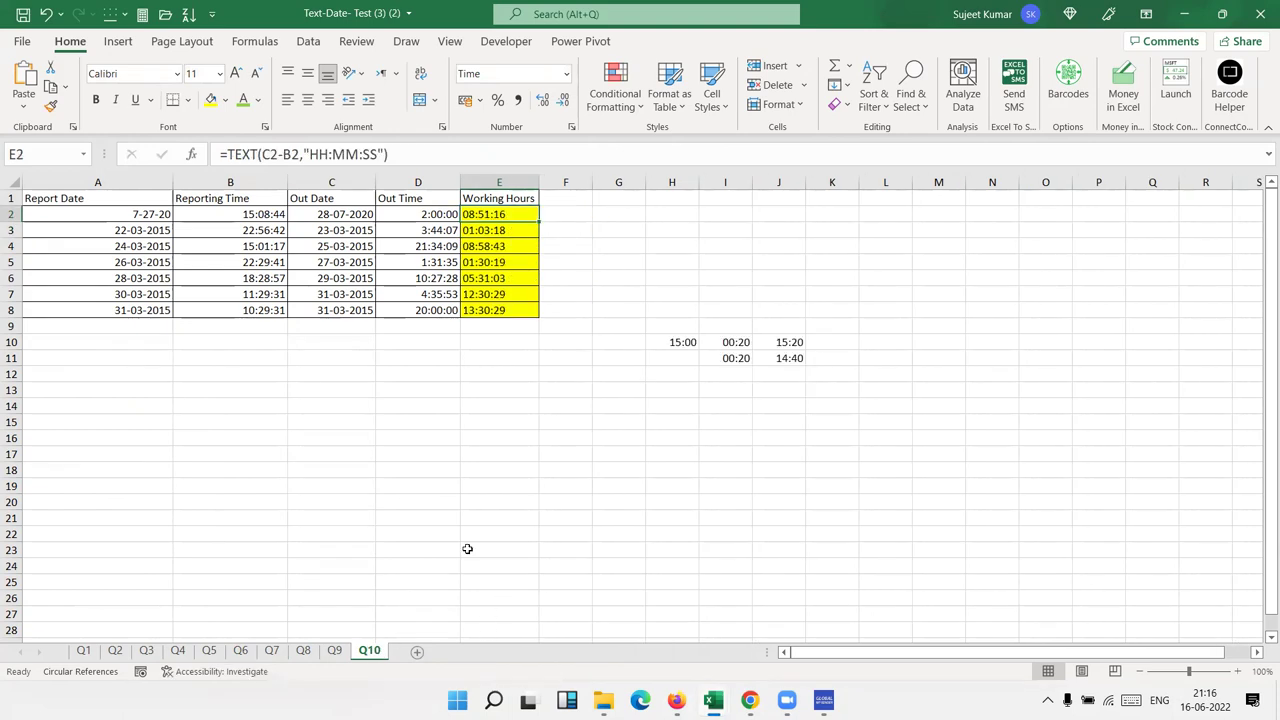
Step: Replace E2's TEXT formula with =(C2+D2)-(A2+B2), giving 10:51:16
key("Delete")
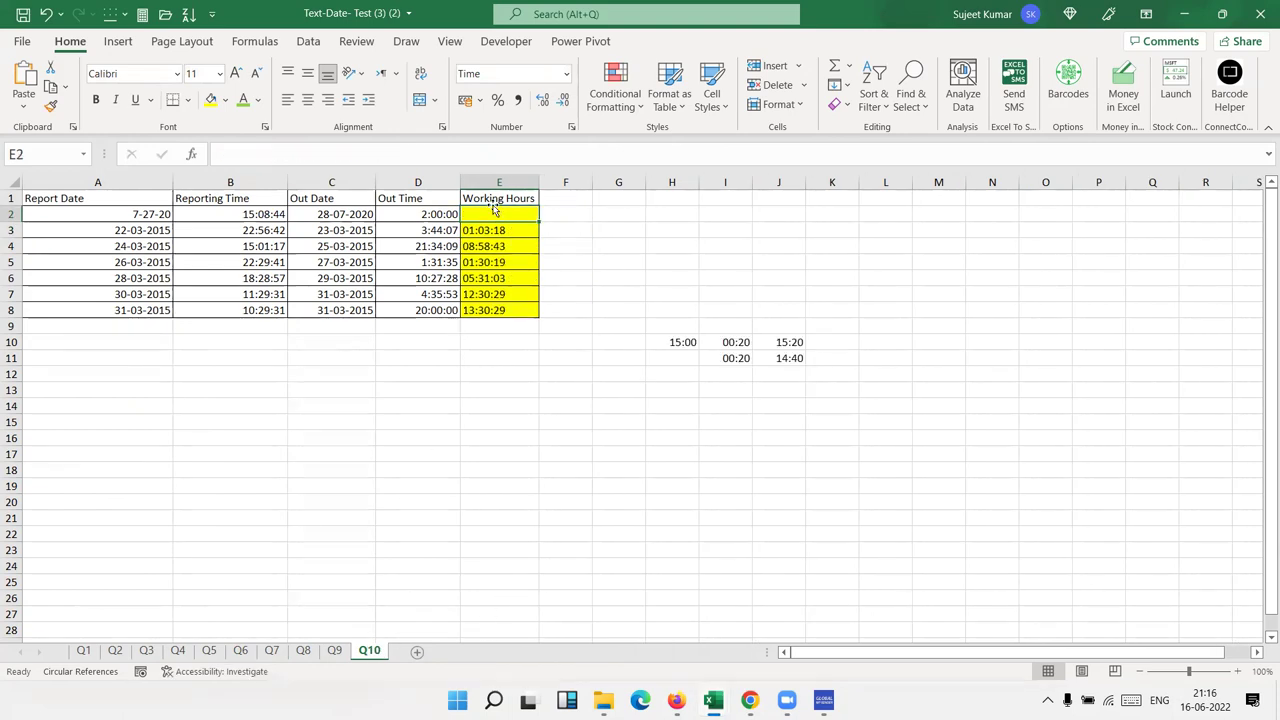
type("=")
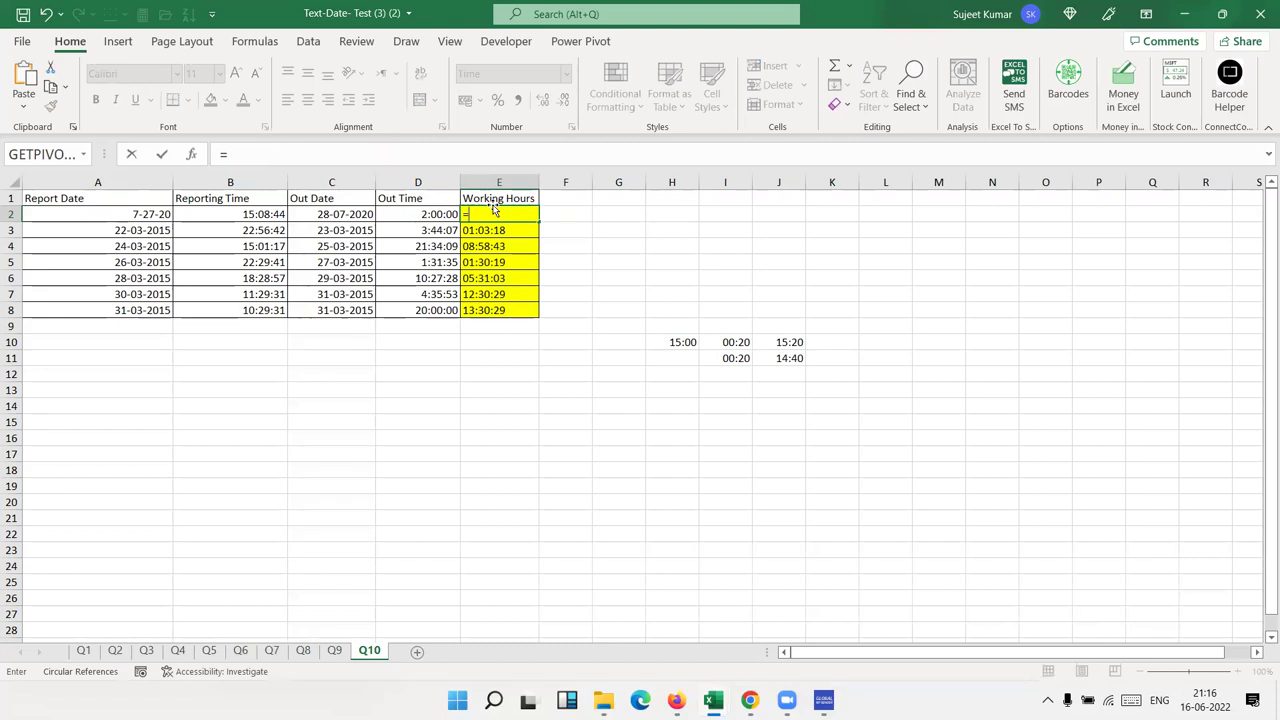
type("(")
key("Left")
key("Left")
type("+")
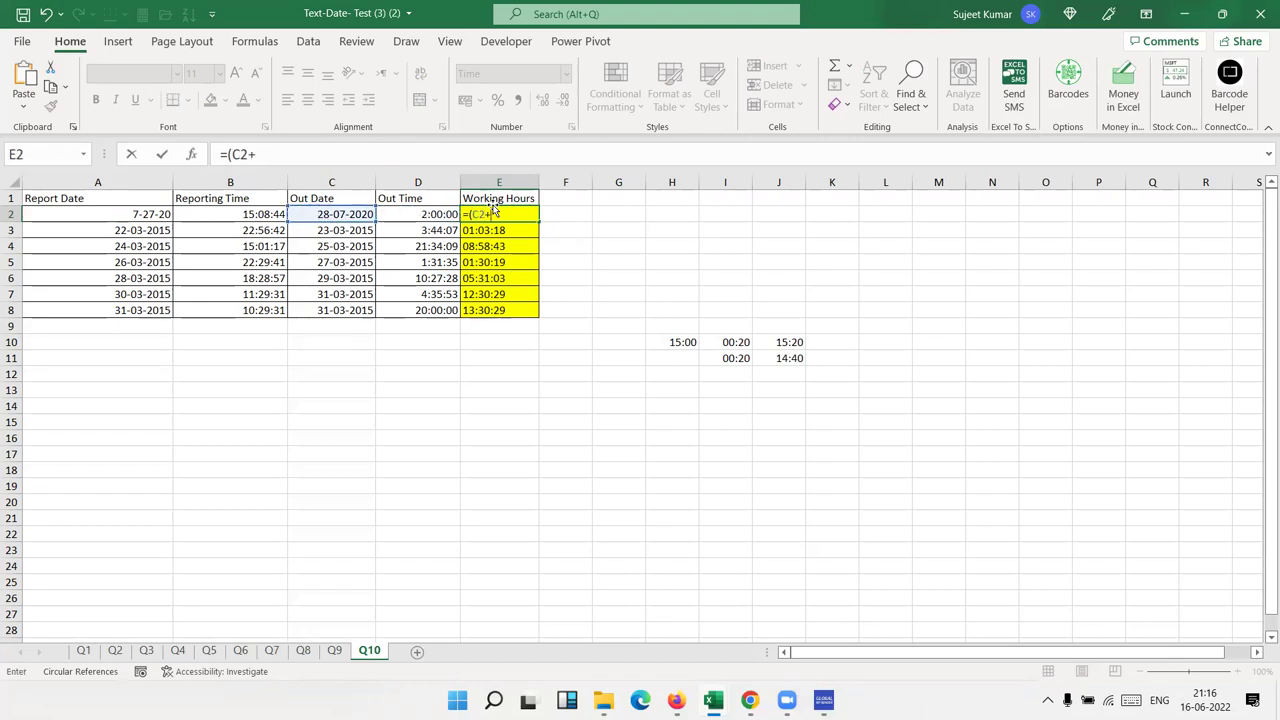
key("Right")
key("Left")
key("Left")
key("Right")
type(")-")
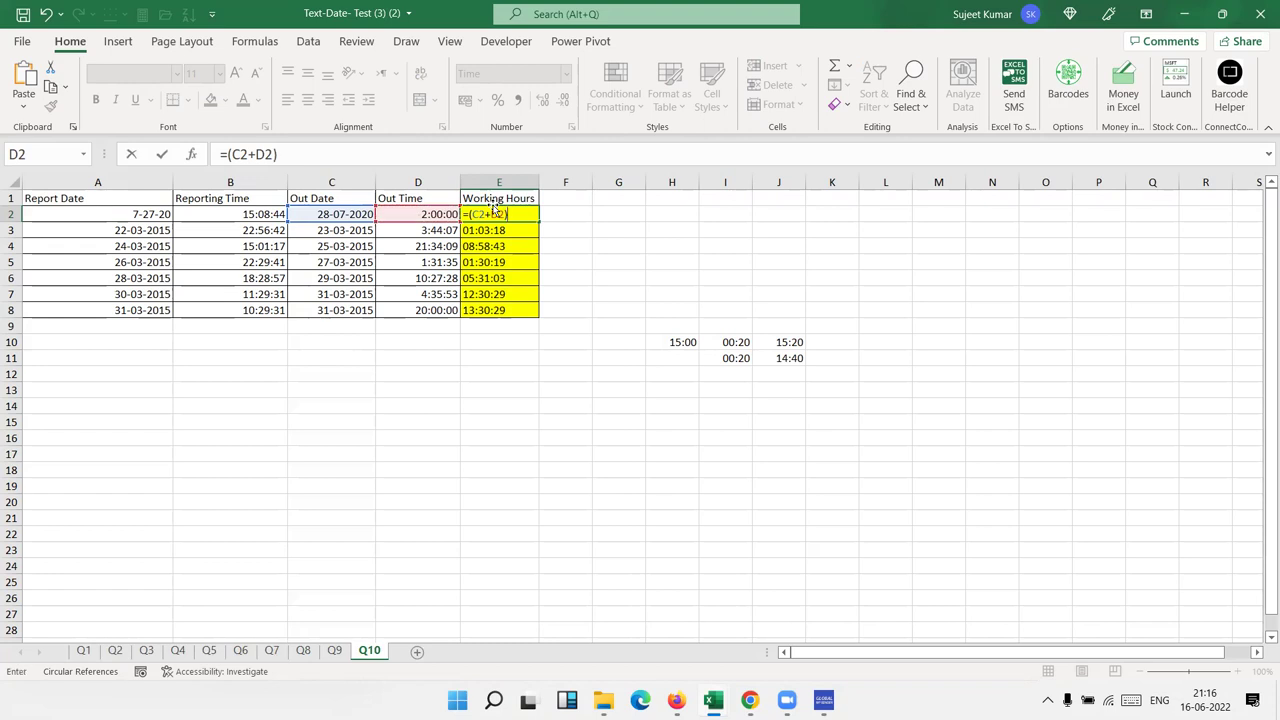
type("(")
key("Left")
key("Left")
key("Left")
type("+")
key("Left")
key("Left")
key("Left")
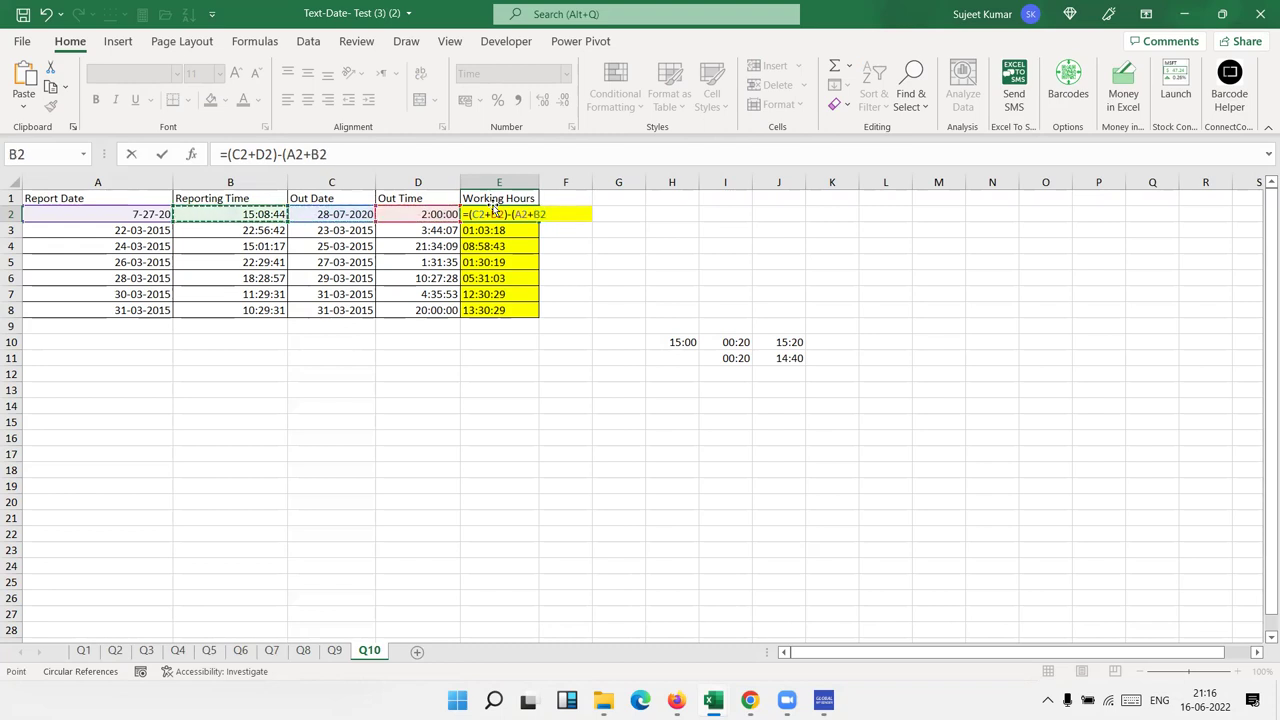
key("Return")
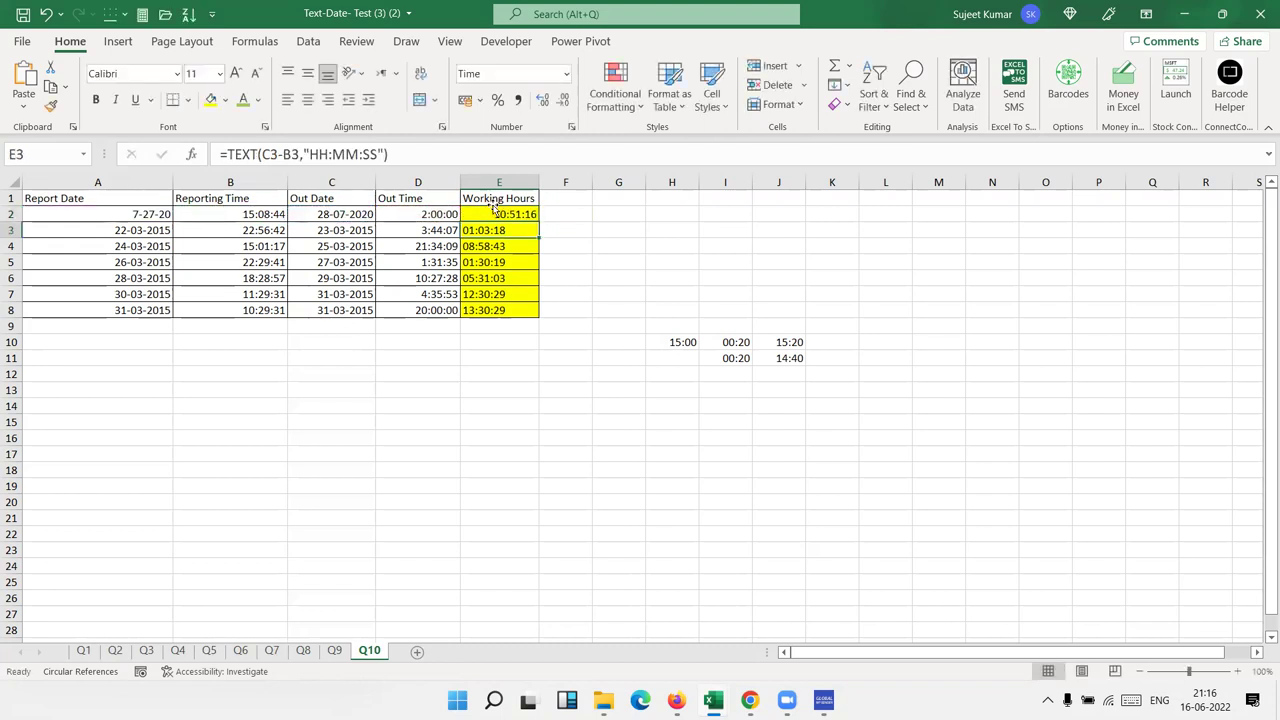
Step: Fill the E2 formula down through E8, showing durations like 30:32:52
left_click(495, 210)
key("ctrl+shift+Down")
key("ctrl+d")
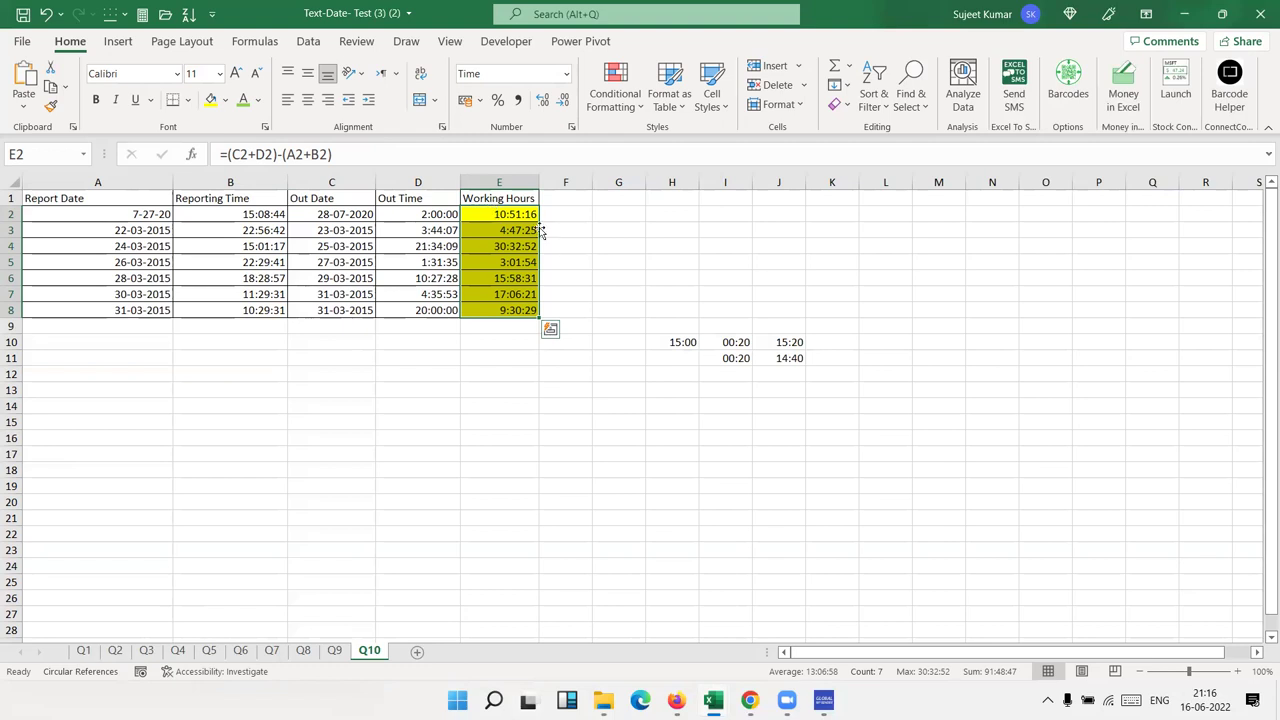
left_click(836, 260)
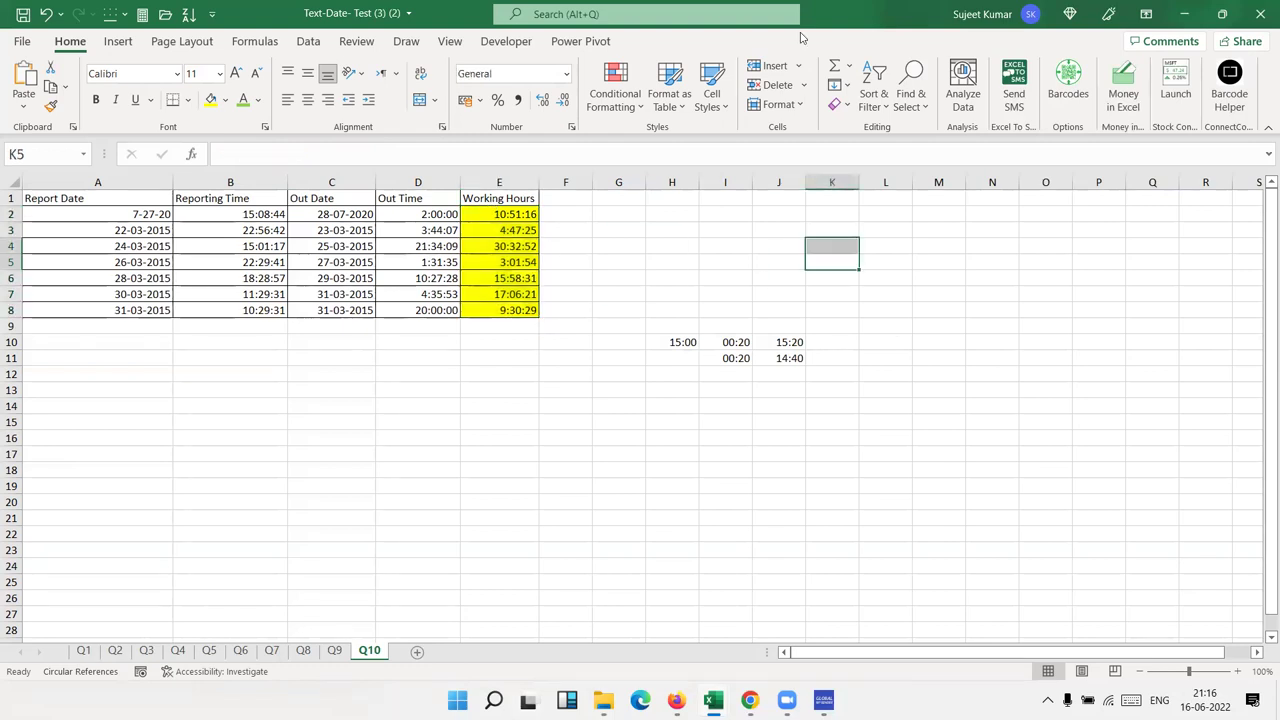